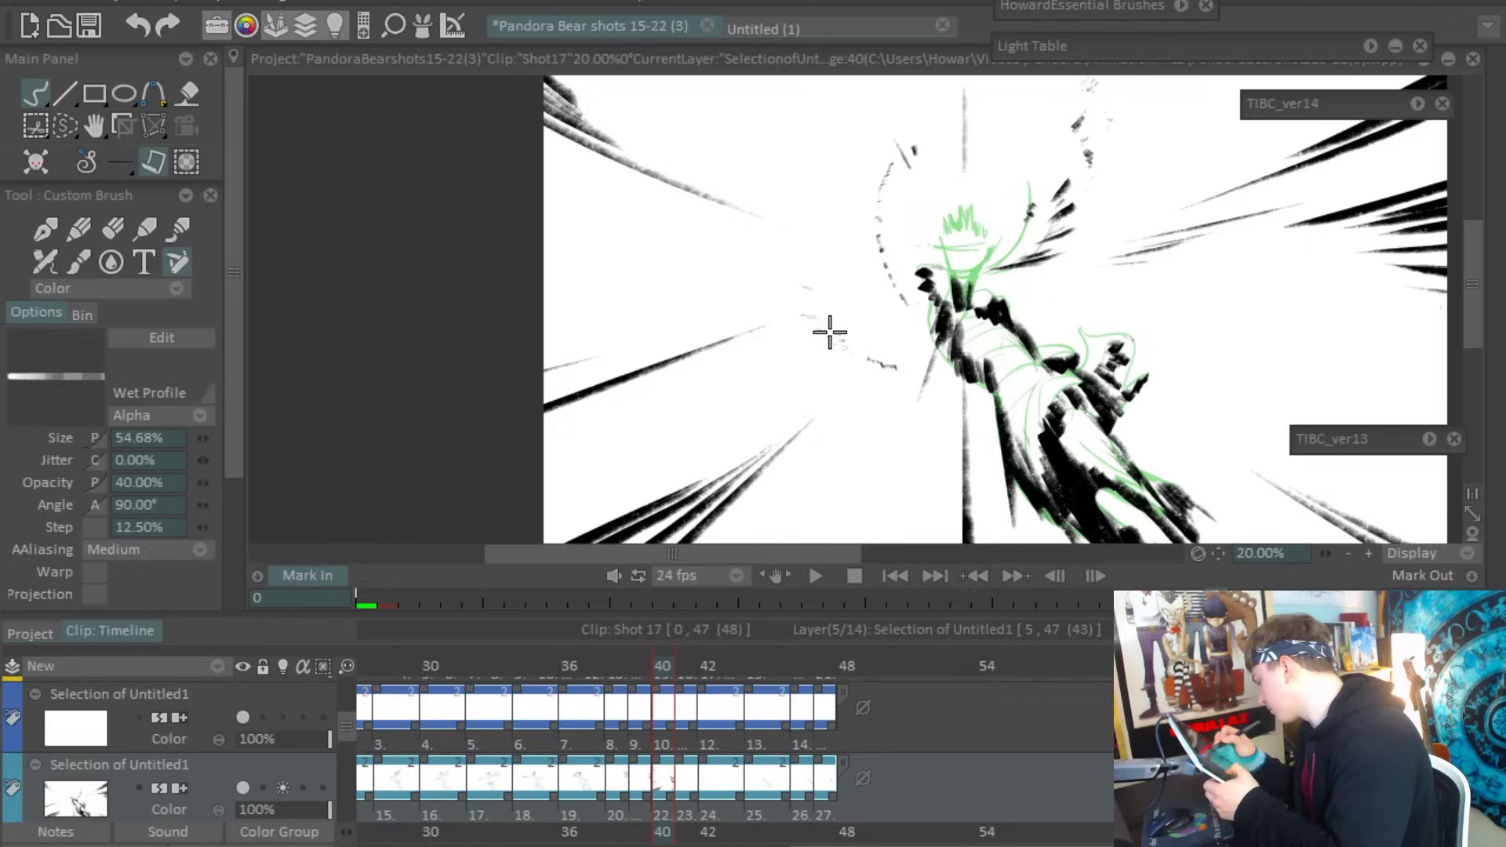
Step: Pan the canvas view across the speed-line impact frame
mouse_move(622, 319)
left_mouse_down()
mouse_move(659, 159)
mouse_move(727, 176)
left_mouse_up()
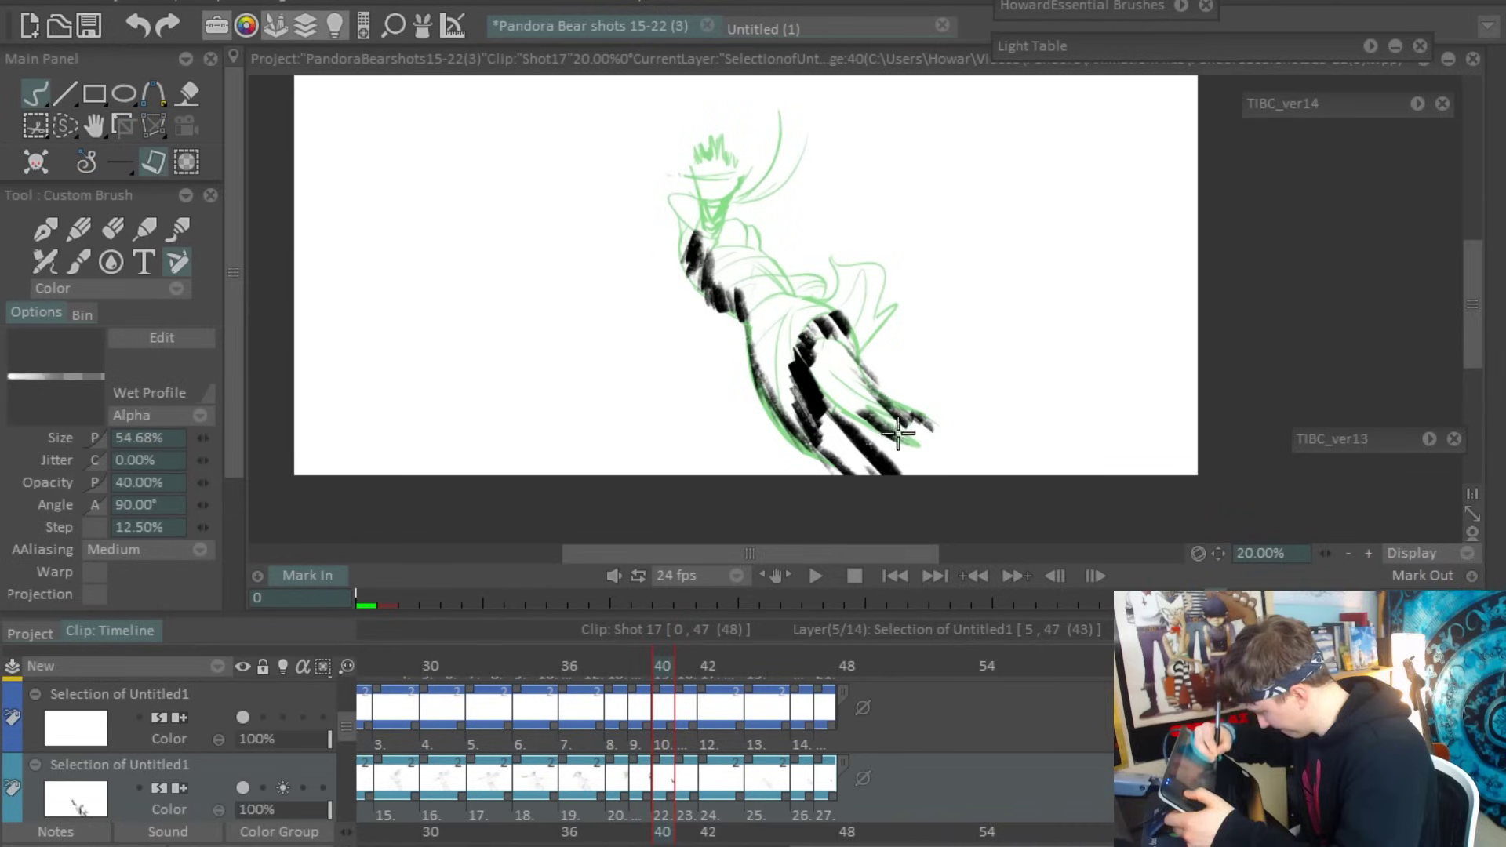
Step: Ink heavy black strokes along the figure's green sketch, plus a long diagonal stroke across it
left_click_drag(784, 345, 878, 471)
mouse_move(624, 479)
left_mouse_down()
mouse_move(670, 342)
mouse_move(715, 310)
left_mouse_up()
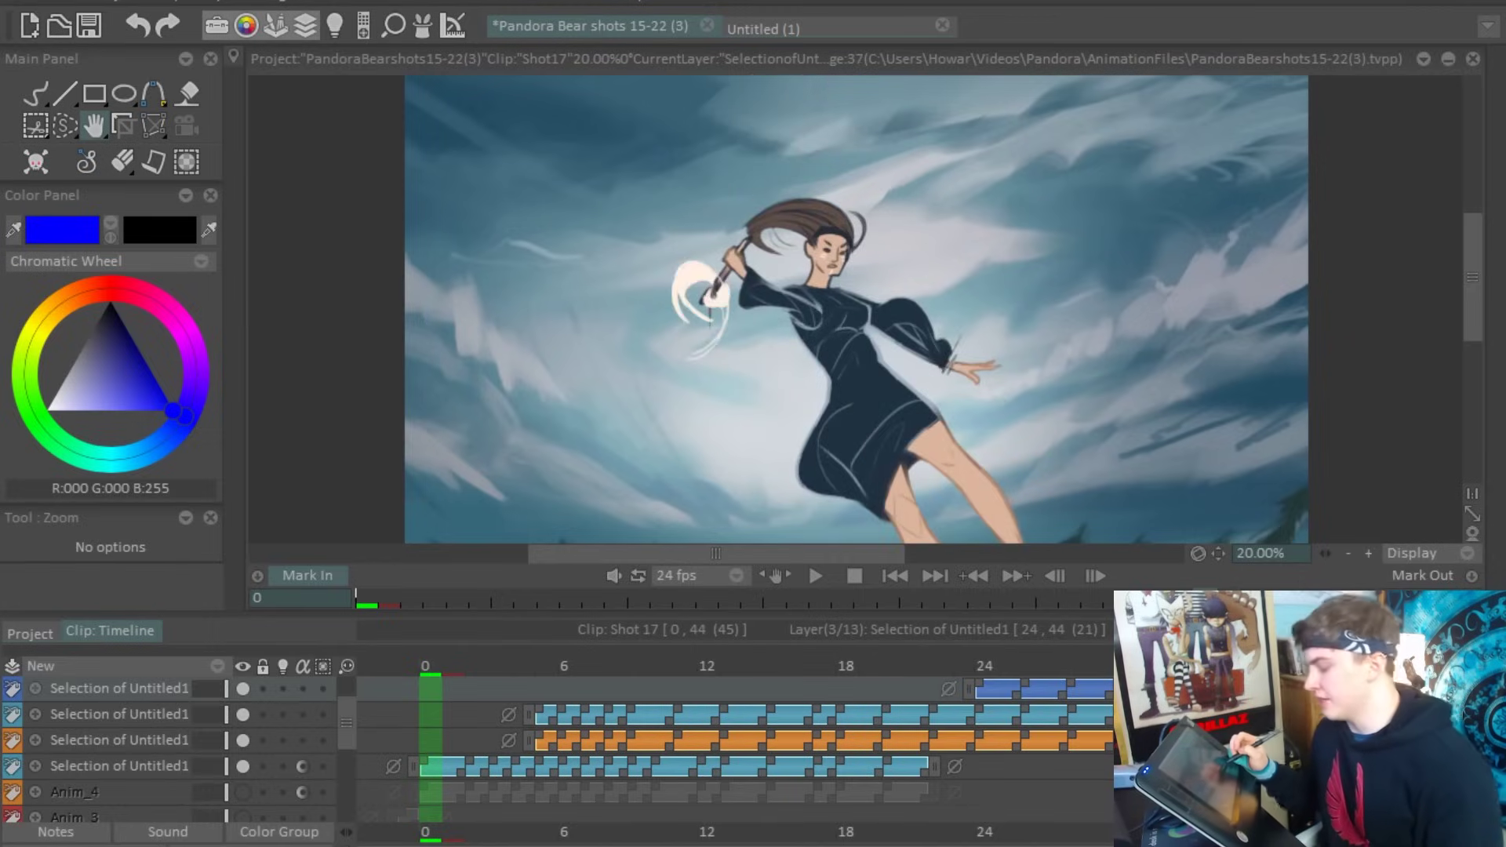
Step: Hide the 17SMALL background layer and make Anim_2 the active layer
left_click_drag(350, 723, 353, 837)
left_click(243, 747)
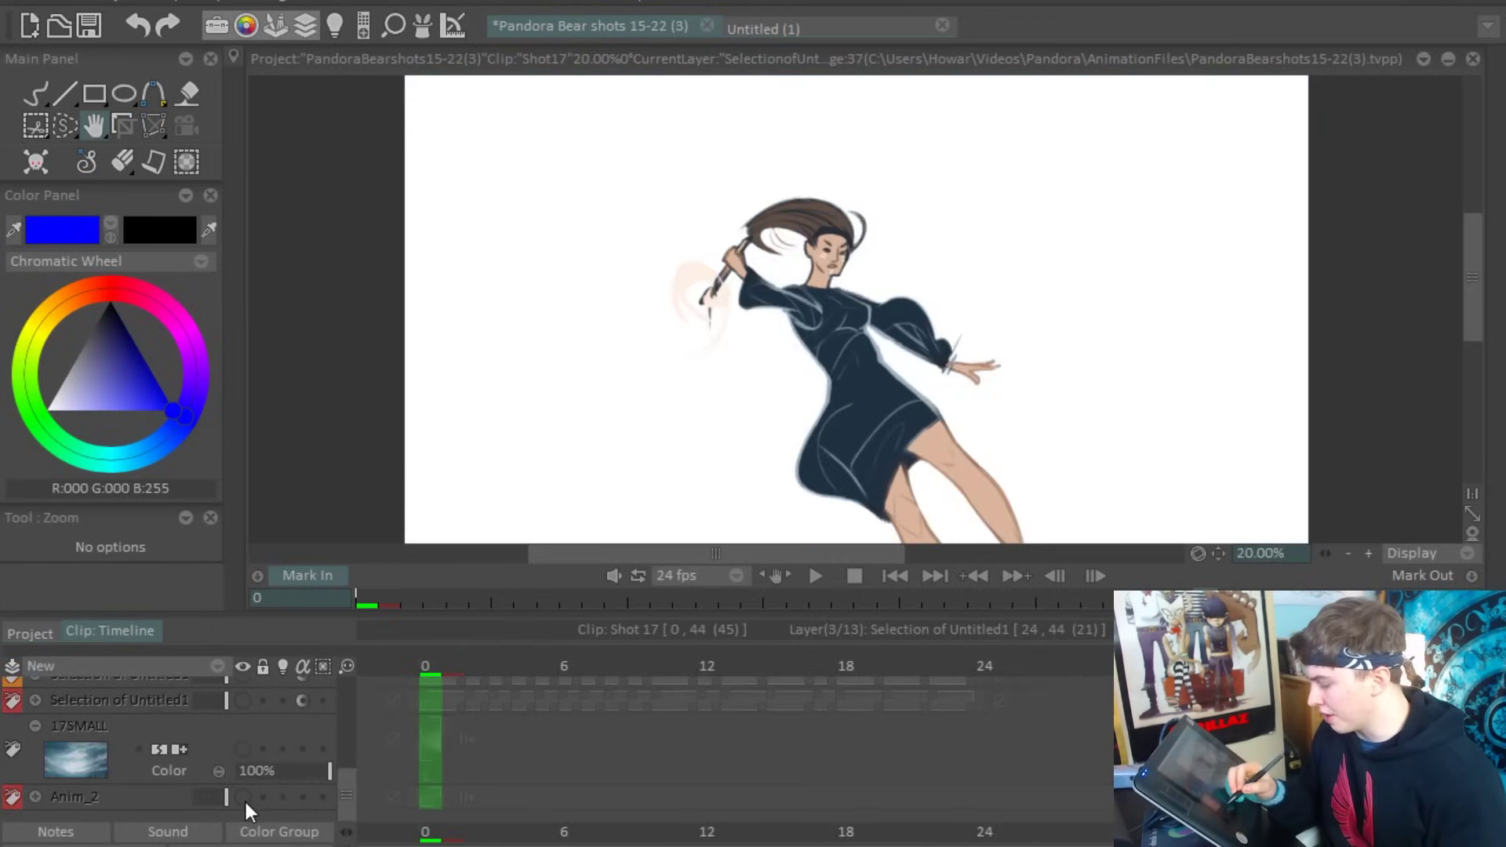
left_click(243, 797)
Step: Scroll the timeline to frames 30–54 and show the green sketch layer at frame 40
left_click_drag(351, 794, 373, 681)
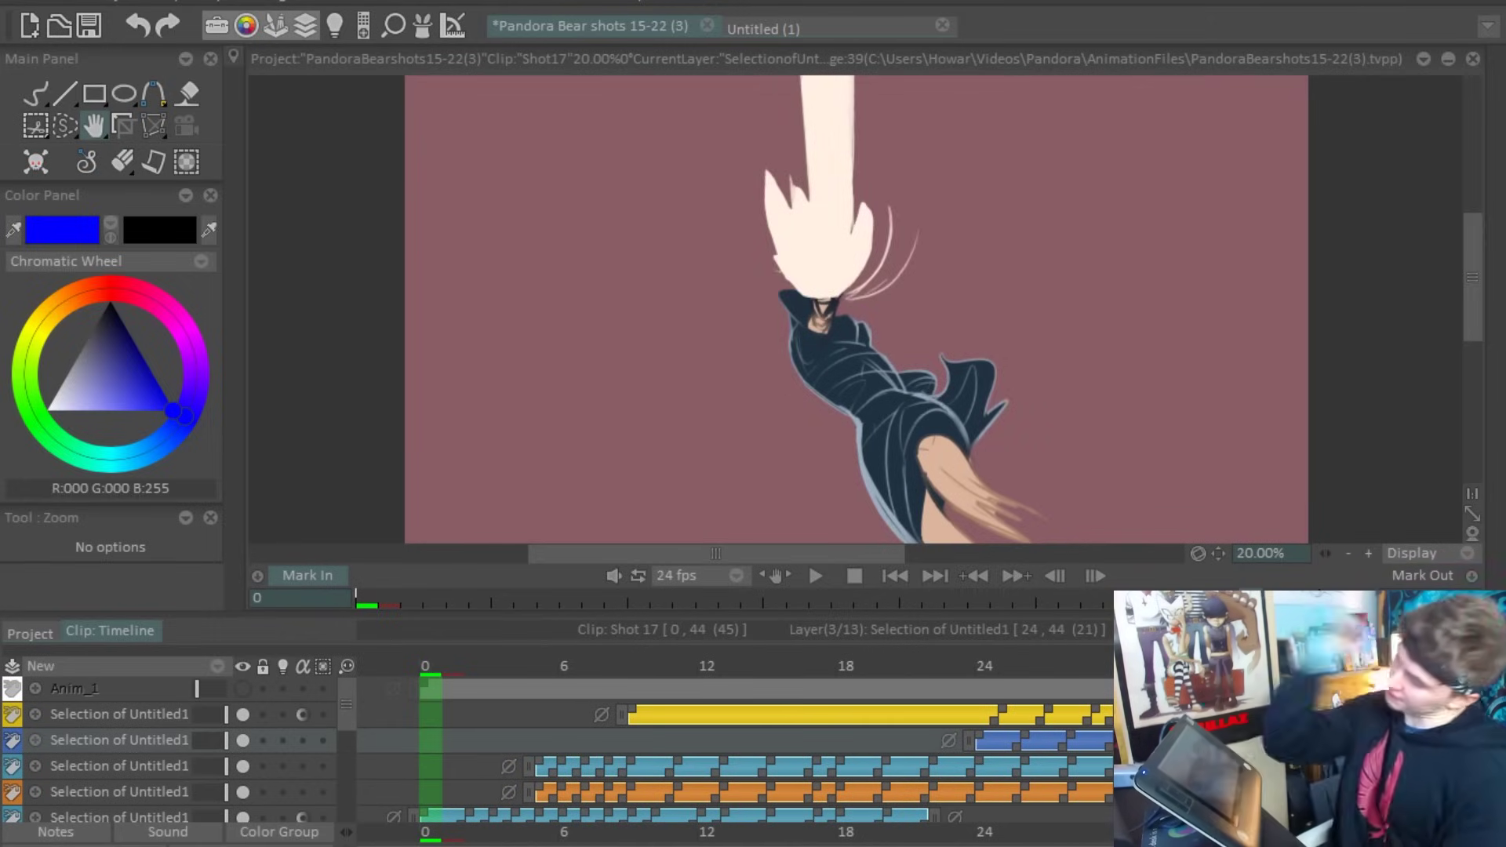
scroll(645, 720, "right", 5)
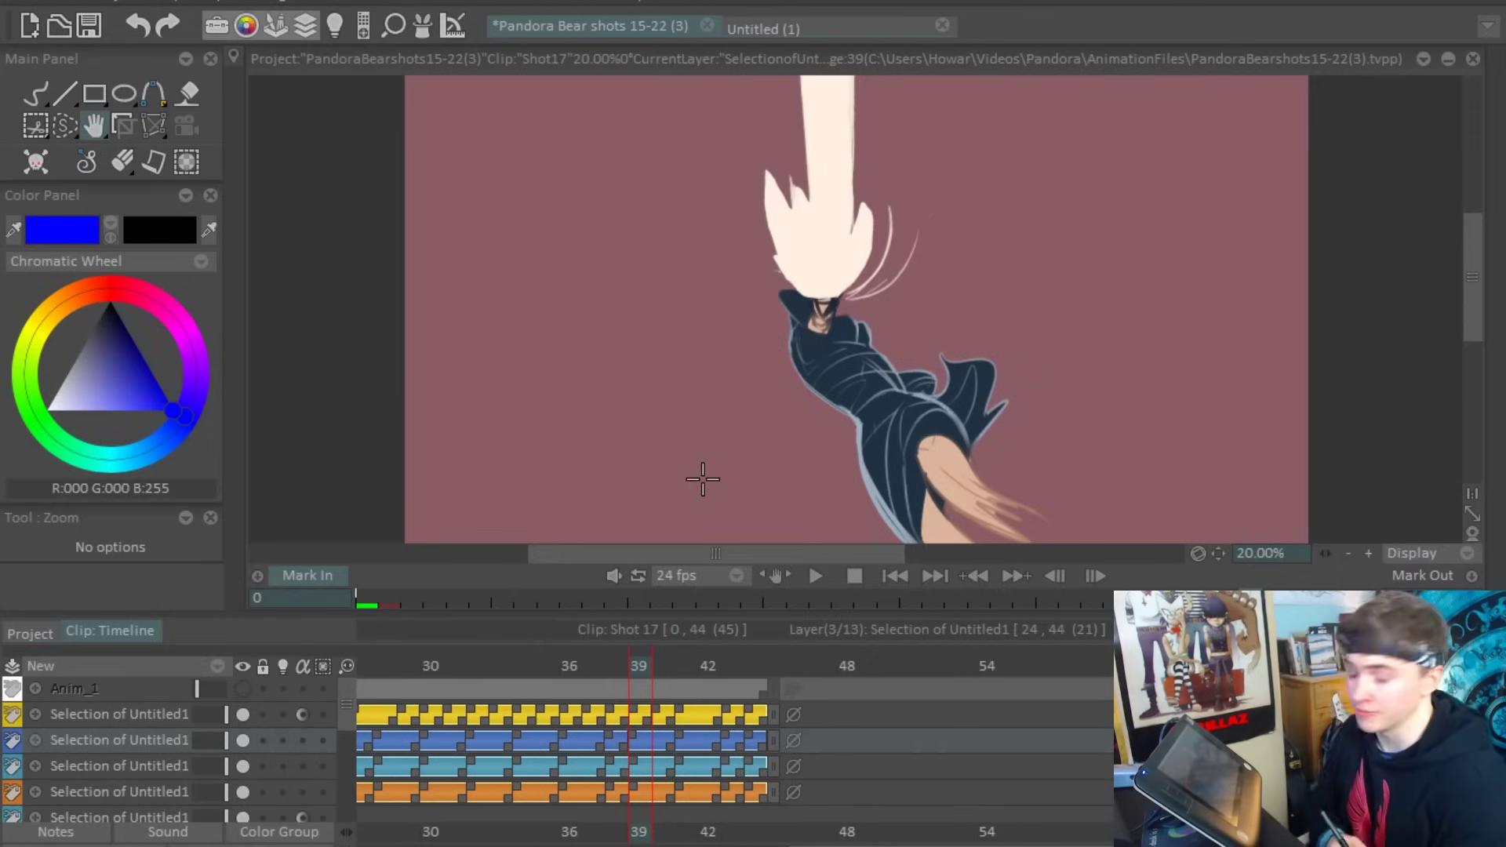
scroll(418, 747, "down", 2)
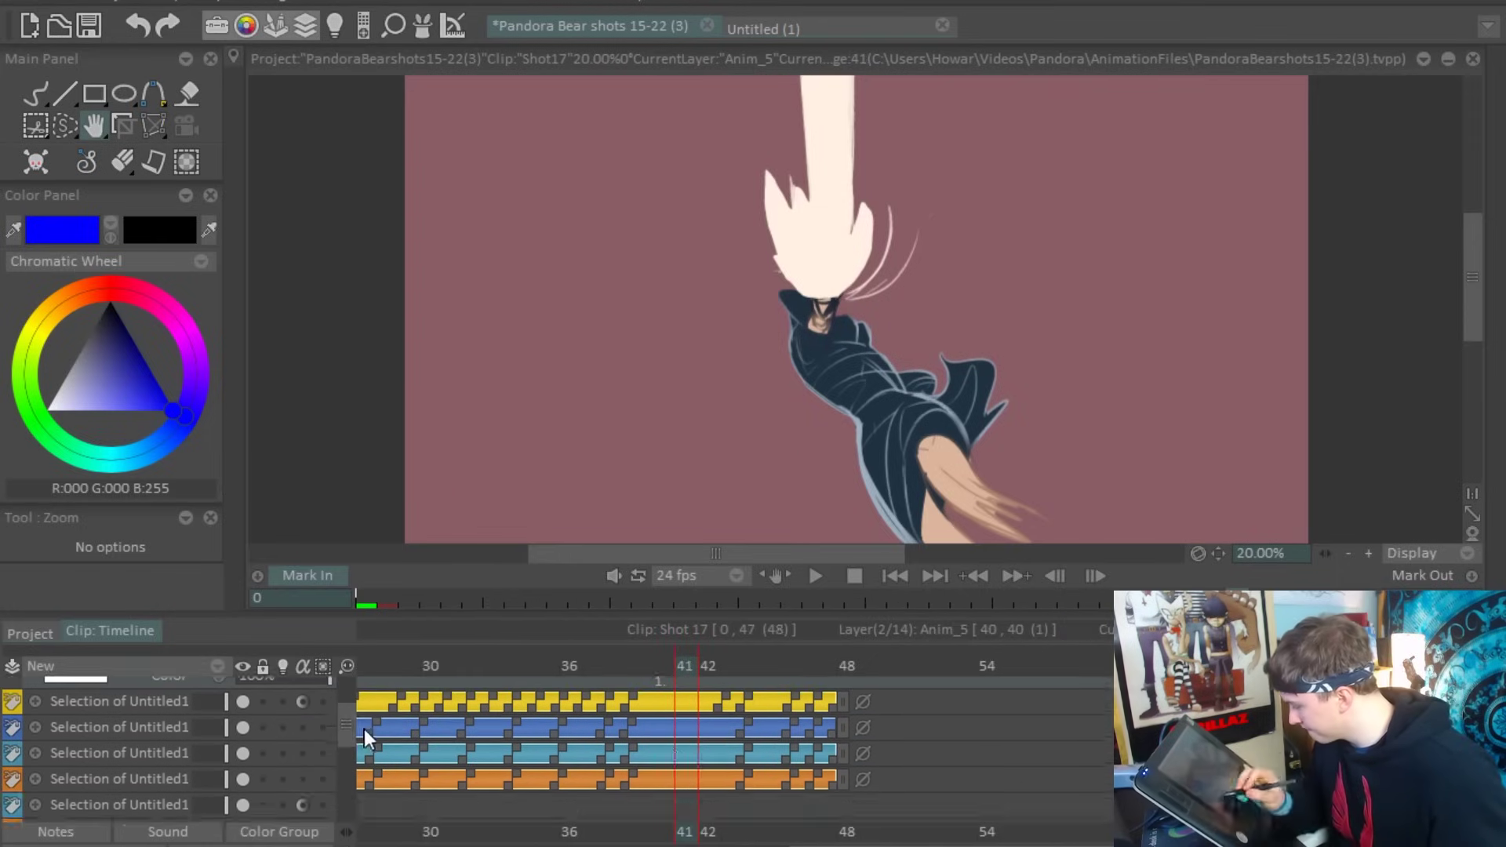
left_click(251, 752)
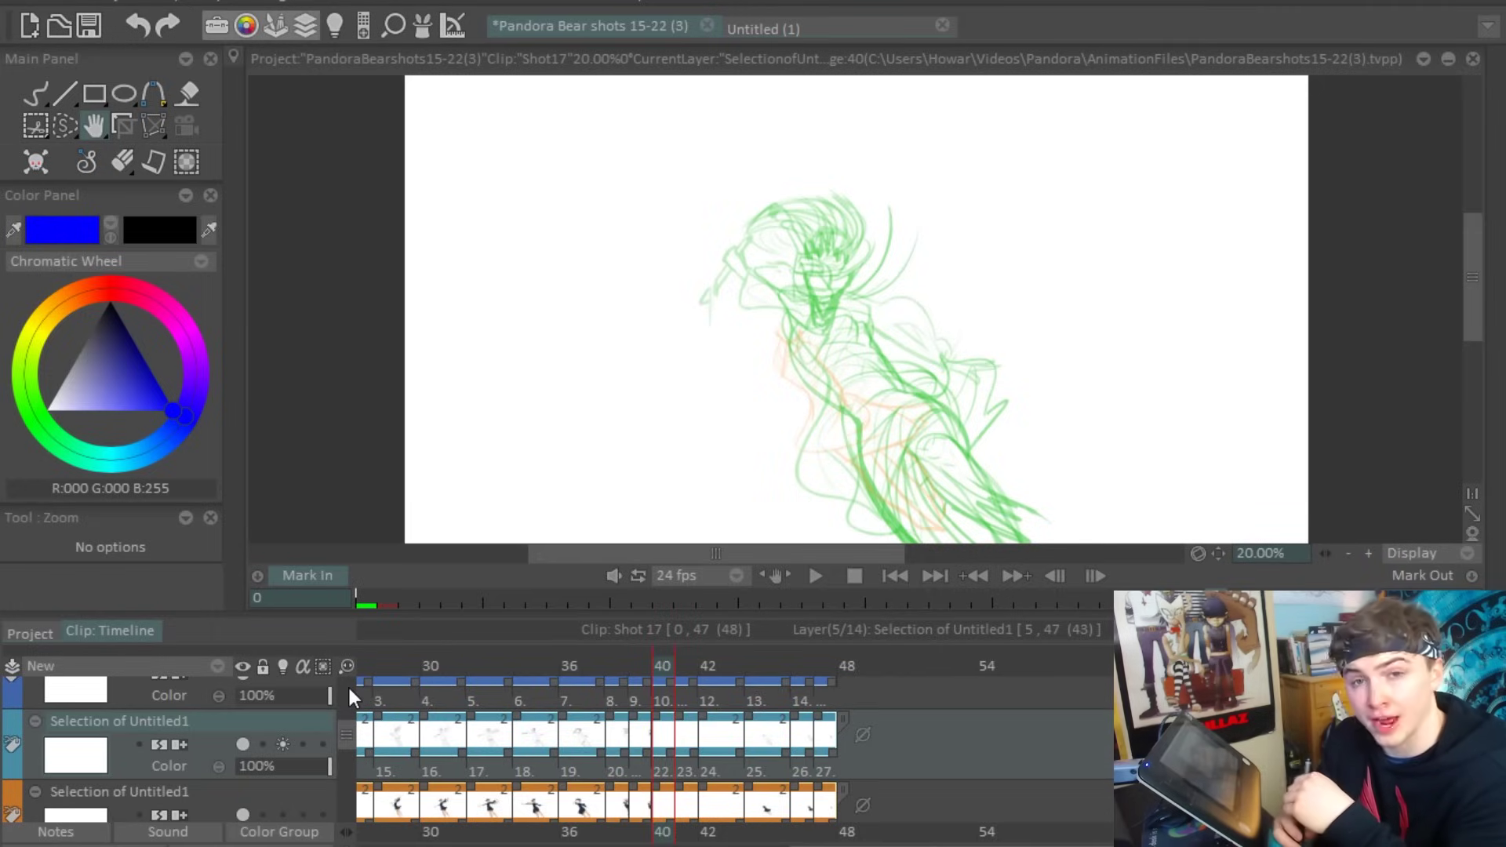
Step: Choose a TIBC textured Custom Brush preset and set the paint colour to black
key("b")
mouse_move(643, 76)
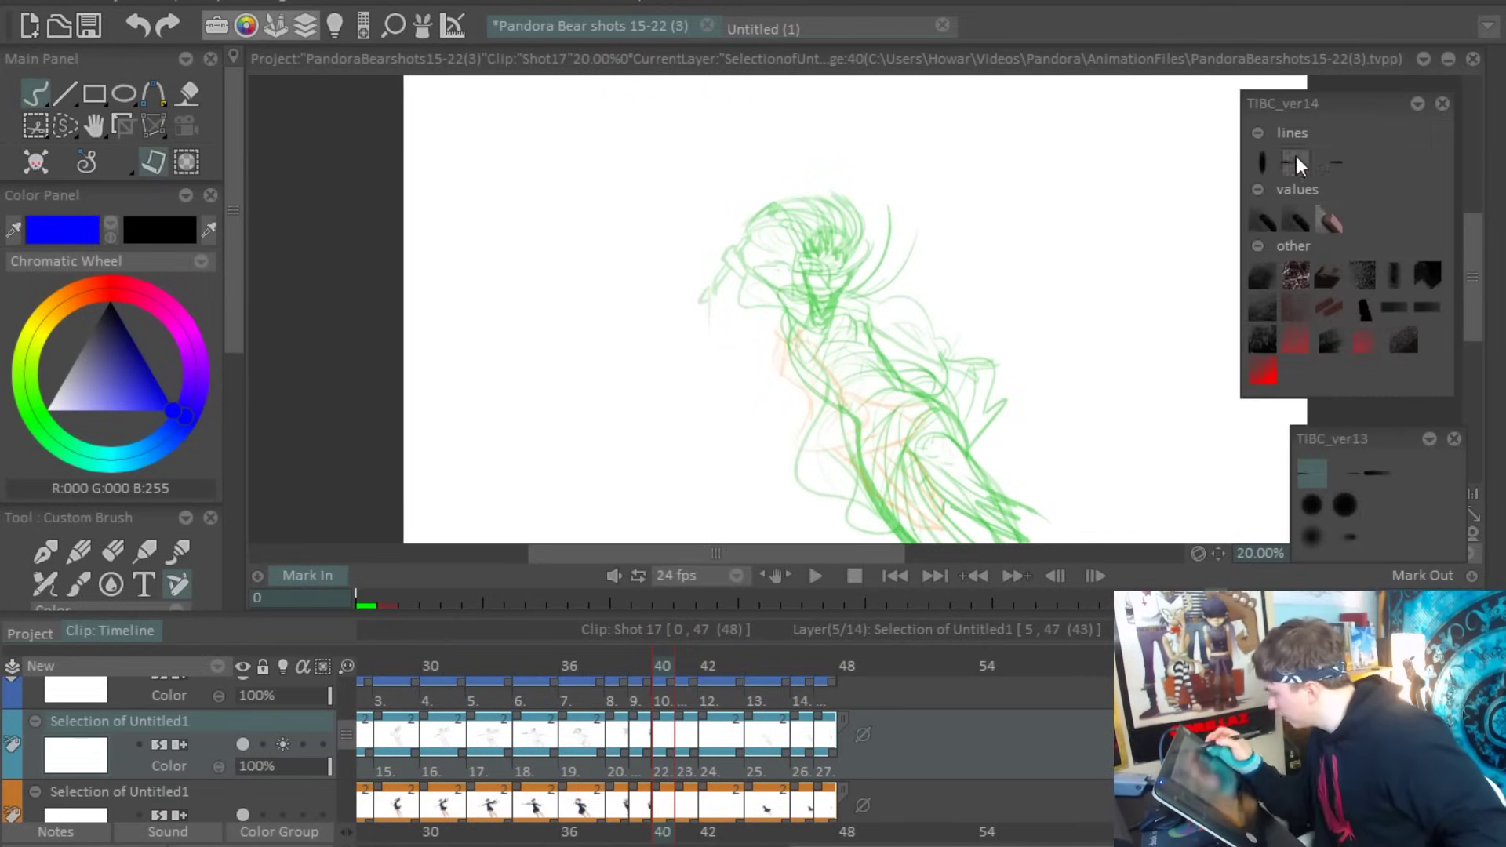
left_click_drag(1109, 522, 1278, 439)
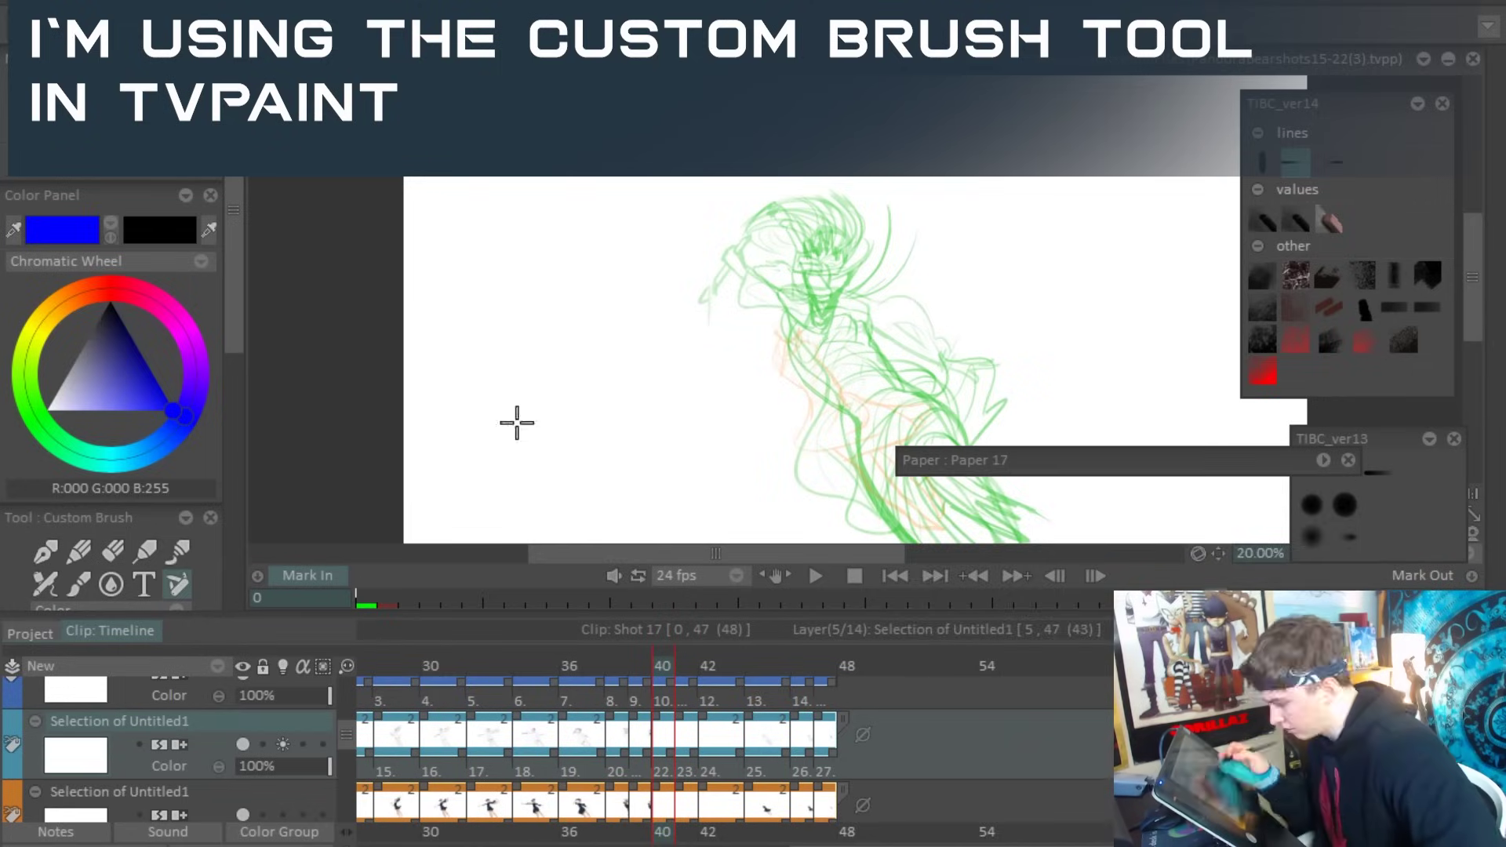
left_click_drag(975, 252, 1092, 421)
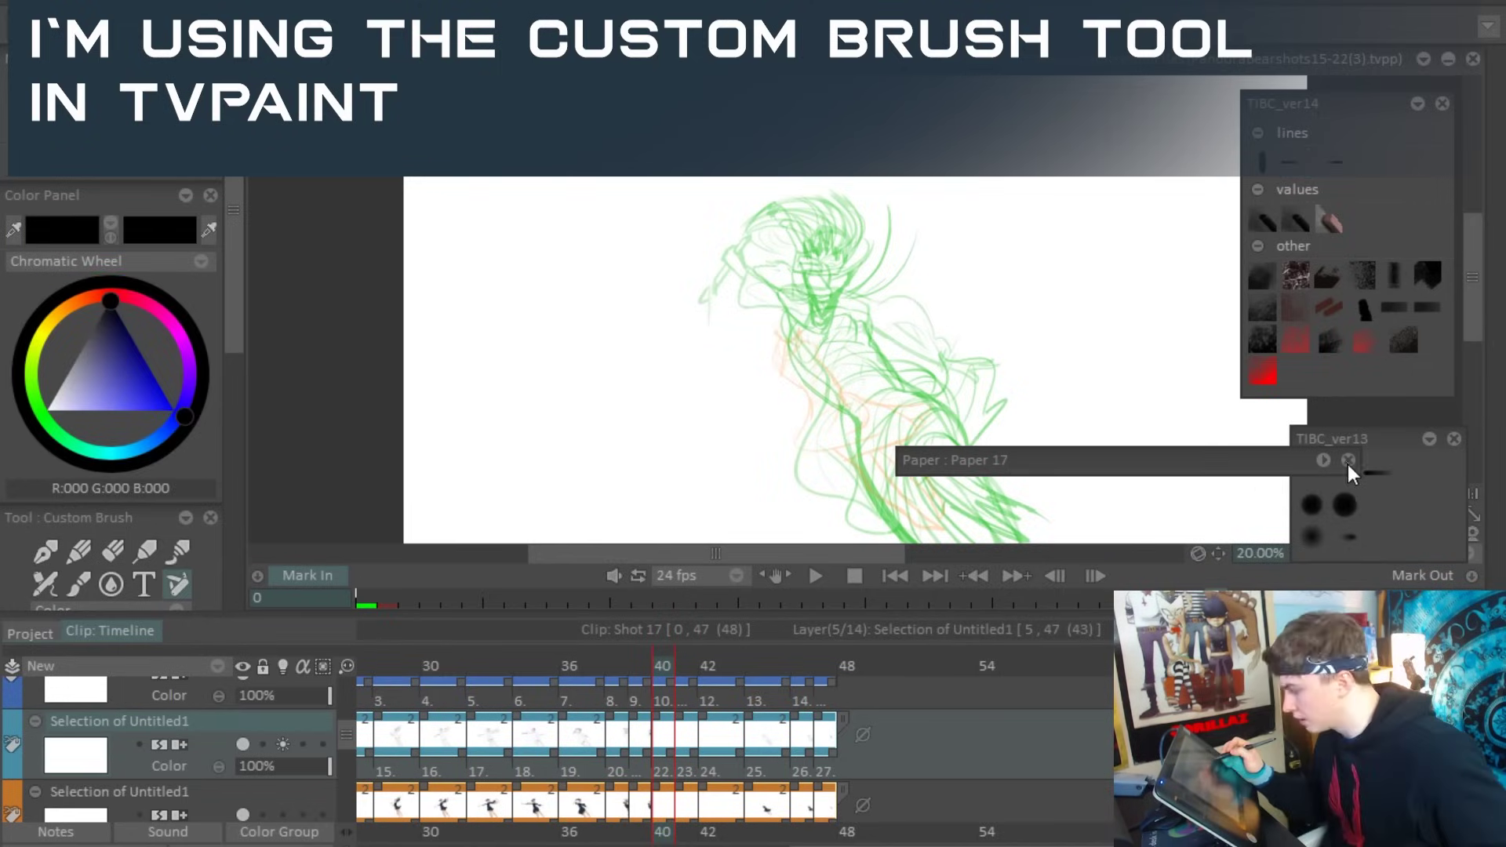
left_click(1348, 461)
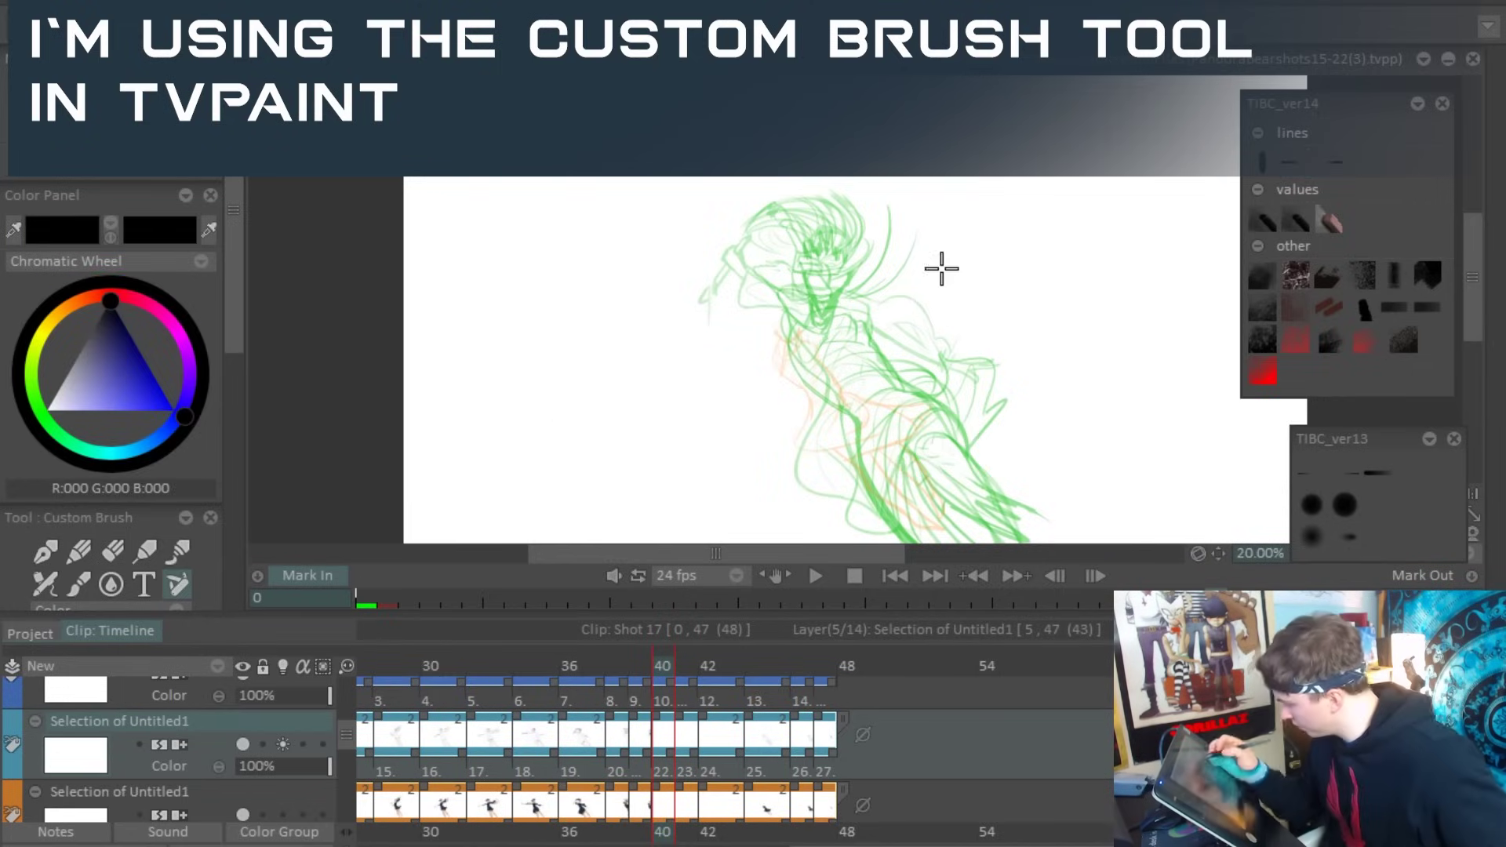
Step: Test hatching strokes beside the figure, then erase them
left_click_drag(941, 269, 1114, 184)
left_click_drag(933, 298, 1176, 247)
key("e")
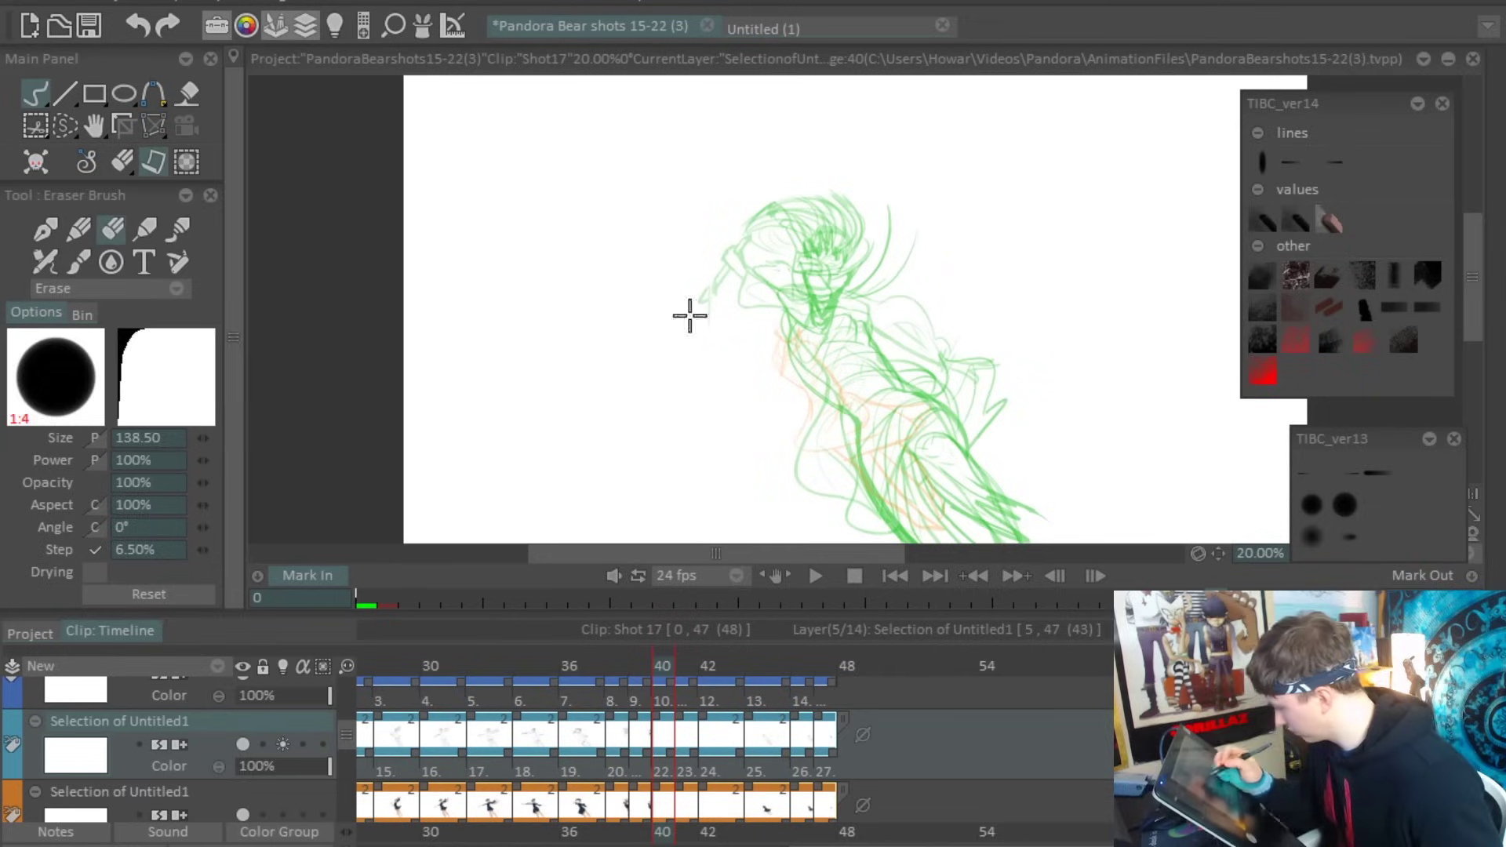
key("b")
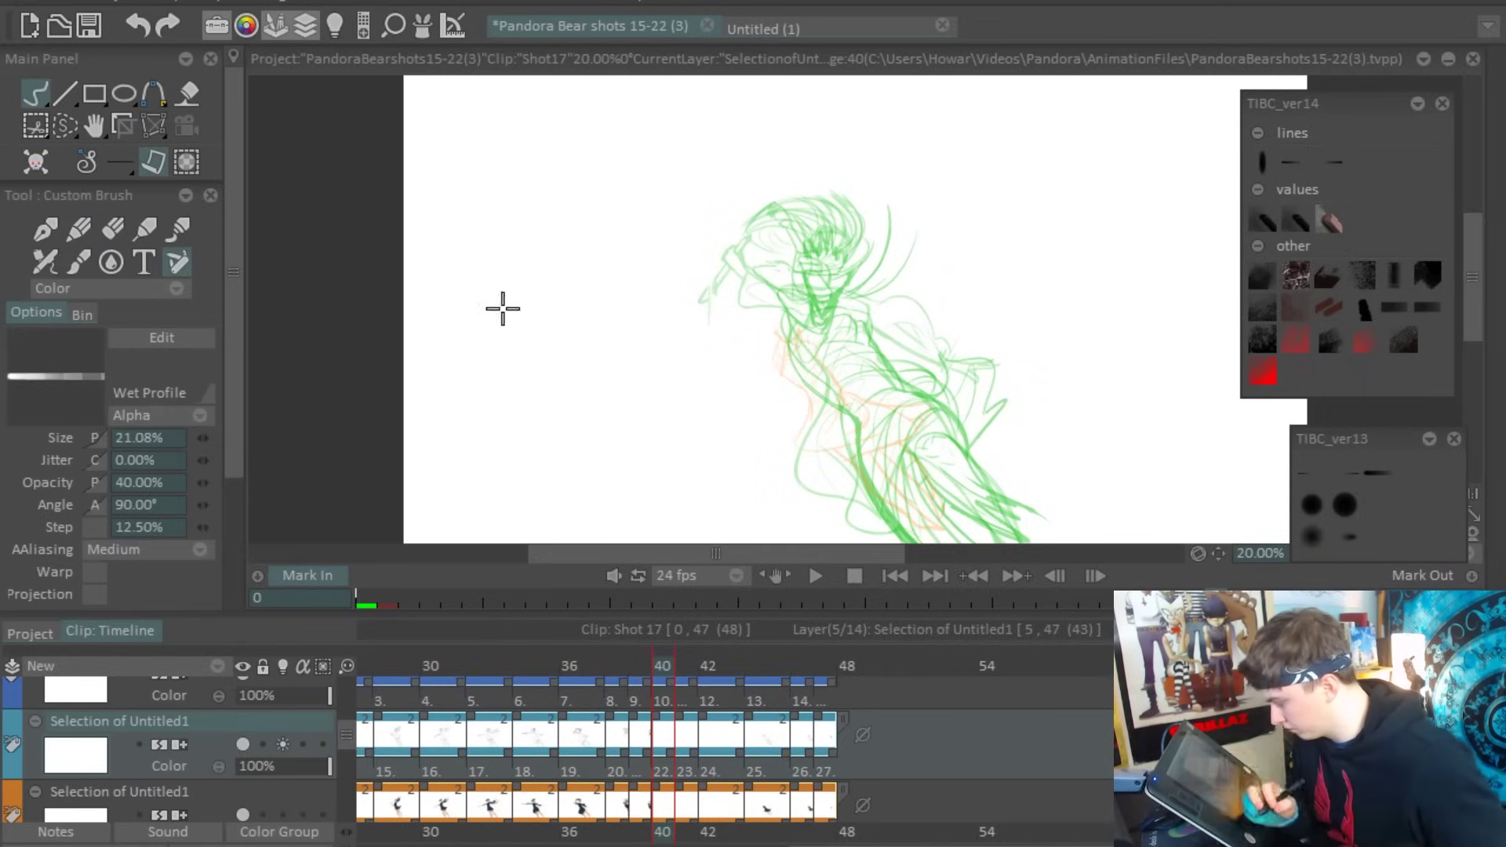
Step: Set brush size constant at 54.68%, edit the opacity pressure curve, and test zigzag strokes
left_click(95, 437)
left_click(157, 499)
left_click(496, 300)
left_click(95, 482)
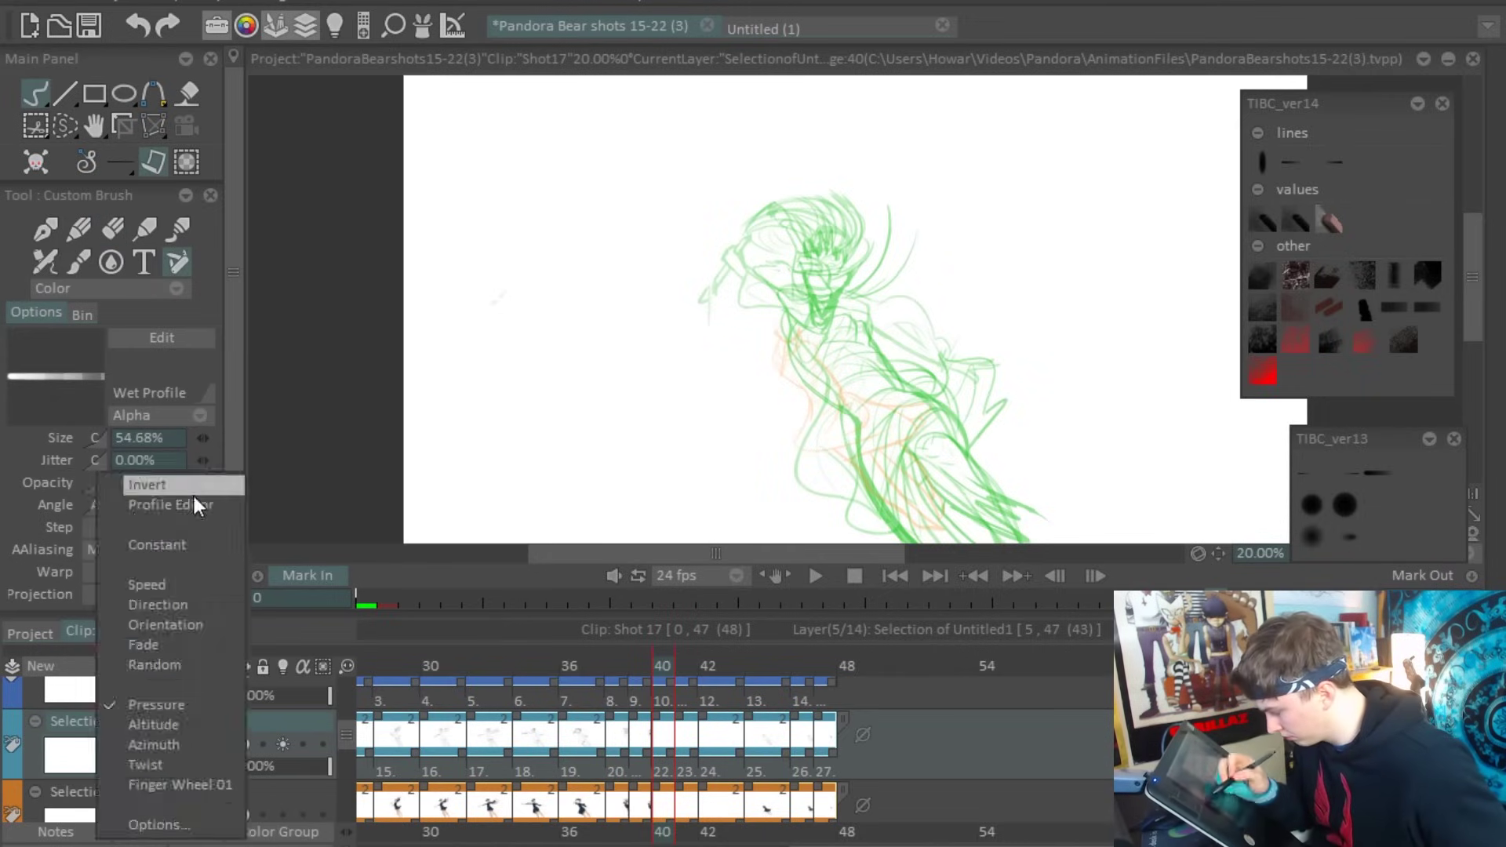
left_click(195, 502)
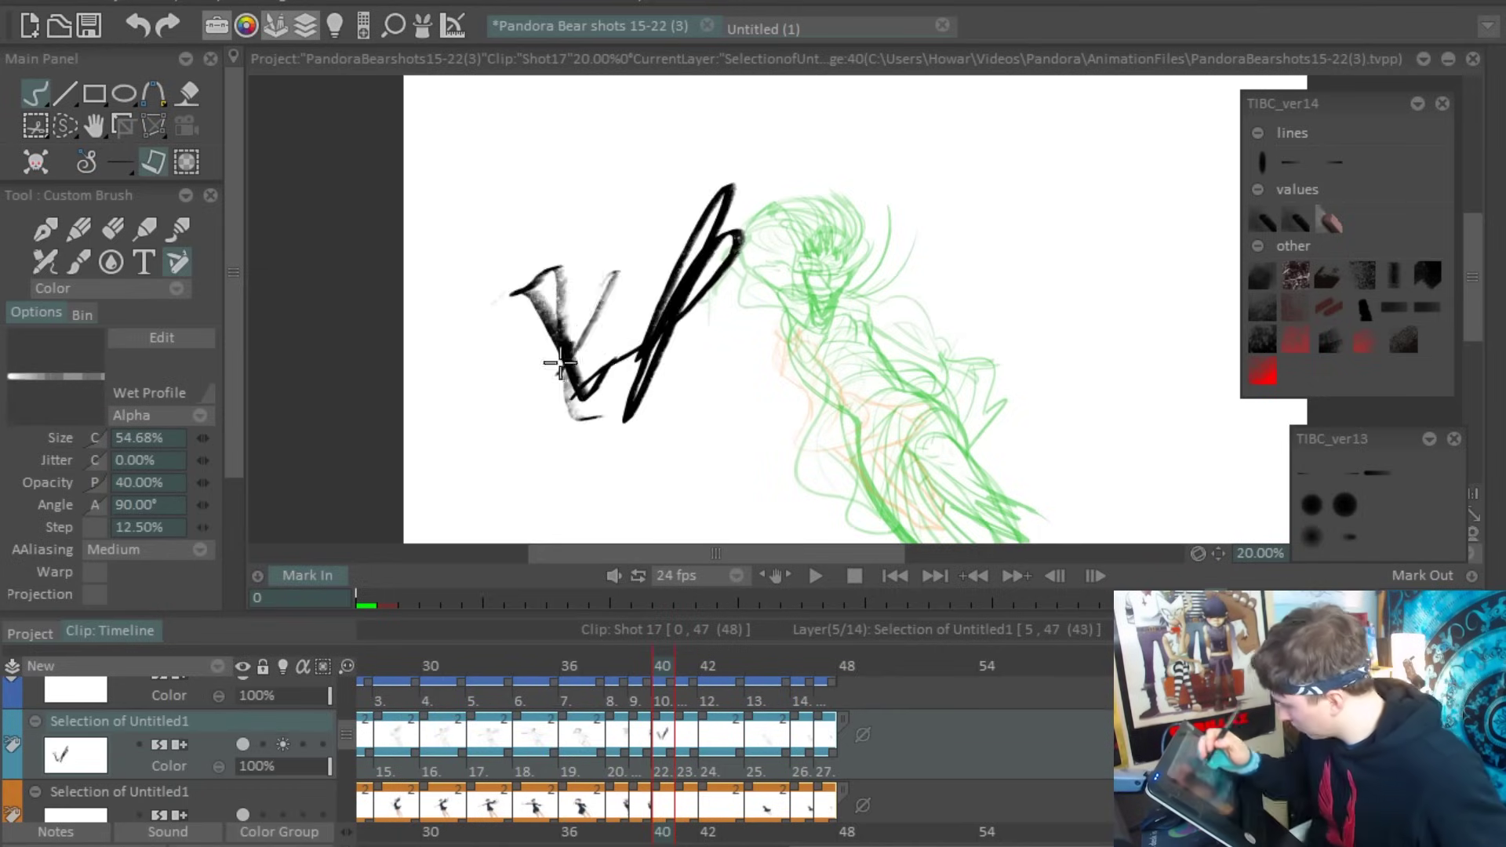
left_click_drag(729, 173, 1110, 269)
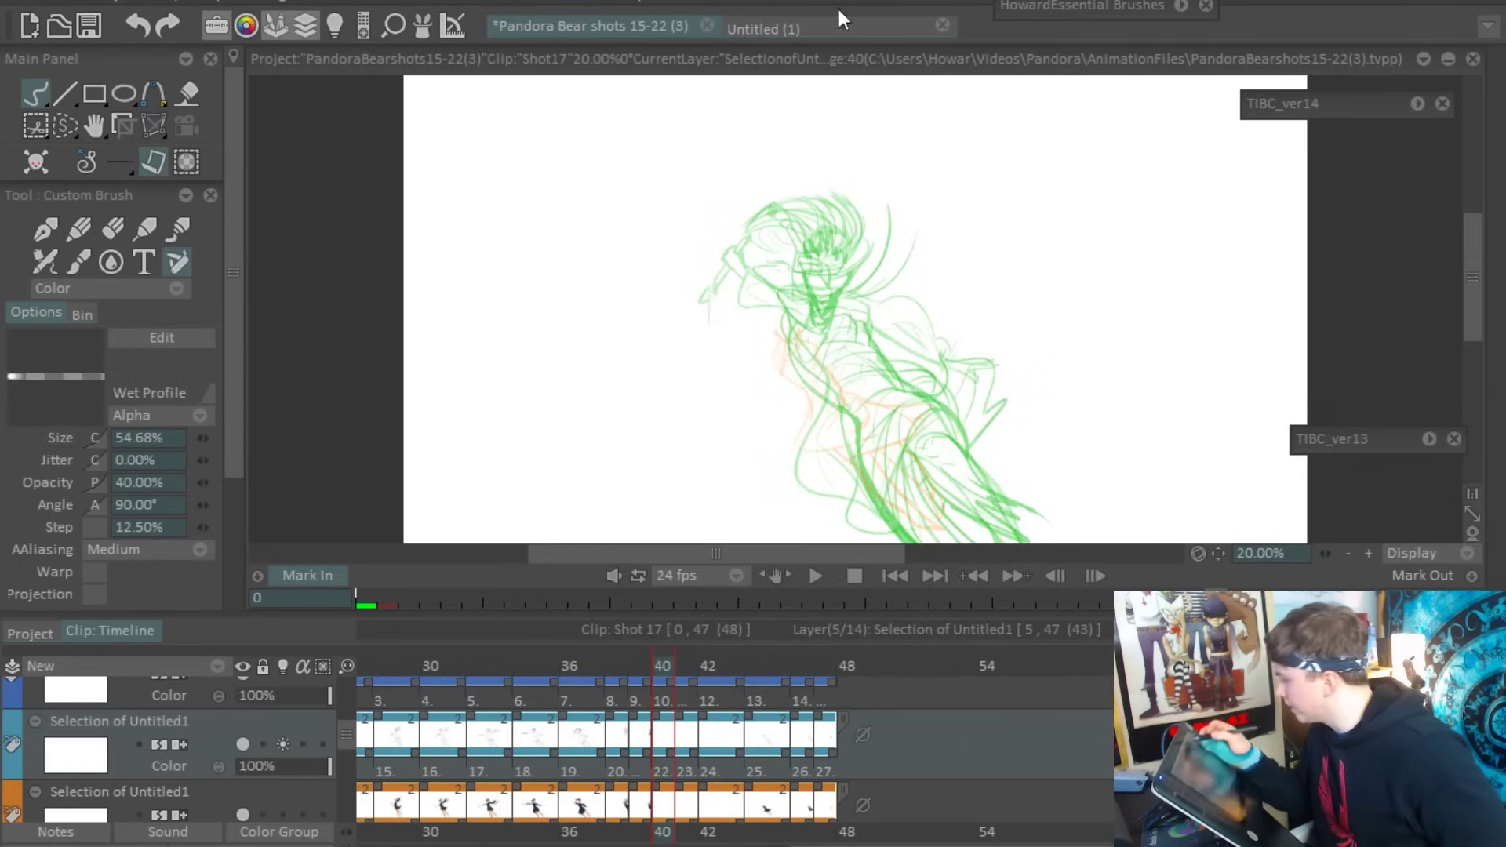
Step: Open the Light Table onion-skin settings from Windows and tuck the panel aside
left_click(569, 6)
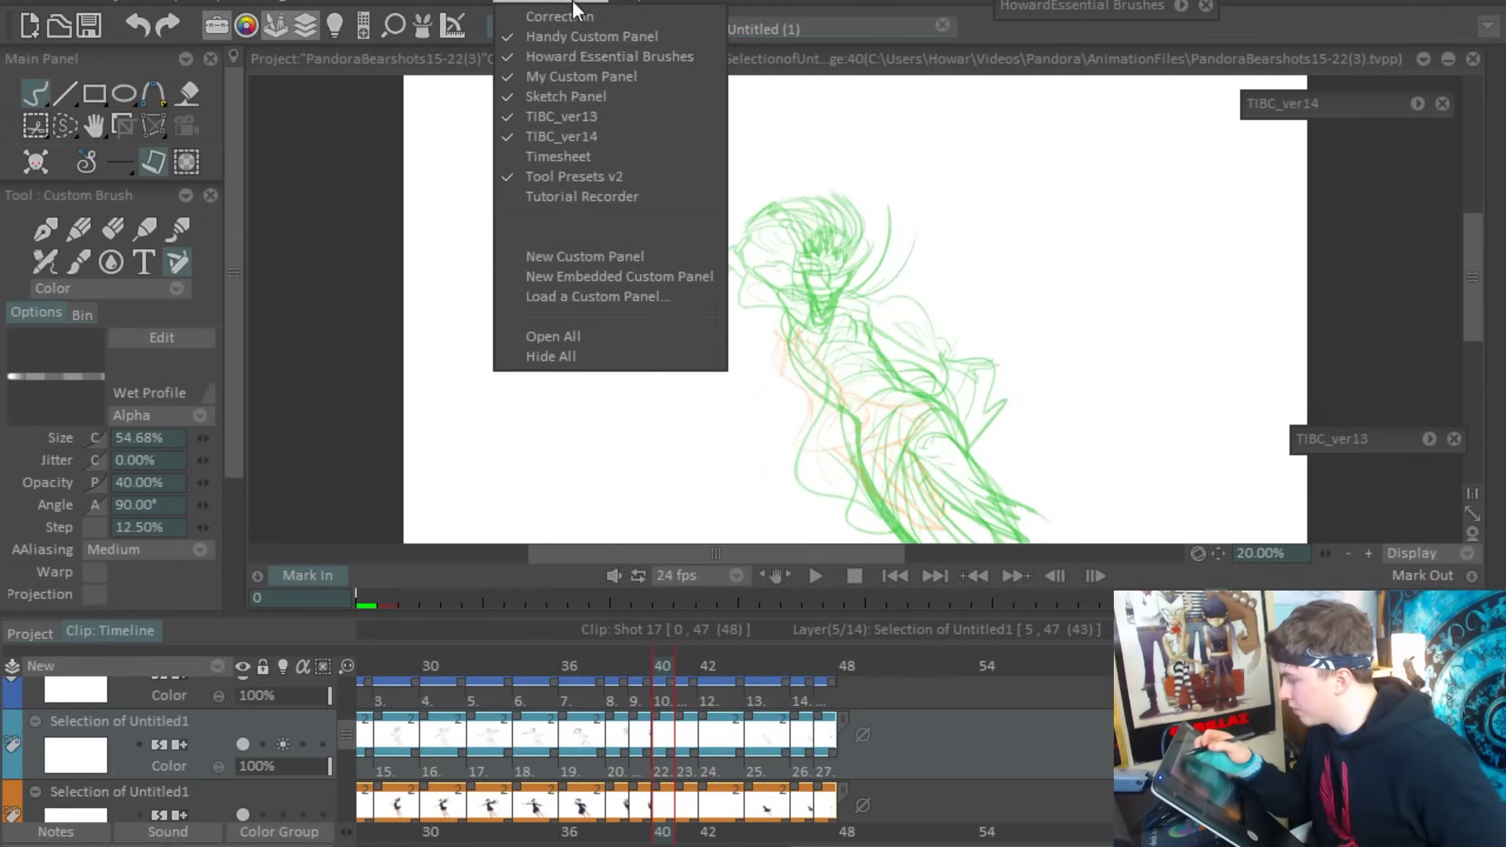
mouse_move(455, 4)
left_click(596, 117)
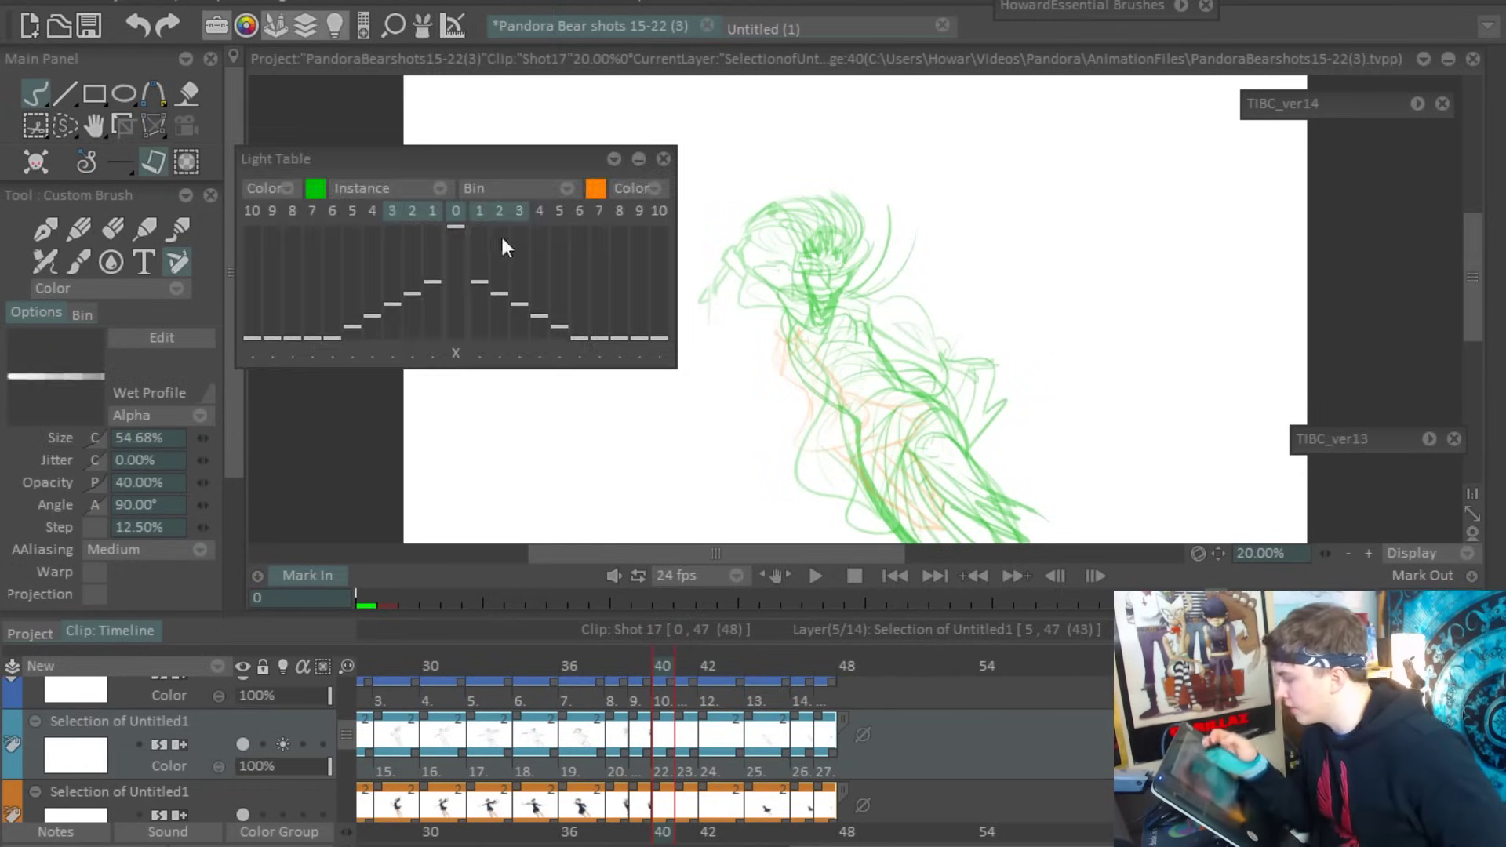
mouse_move(659, 658)
left_mouse_down()
mouse_move(631, 660)
mouse_move(661, 660)
left_mouse_up()
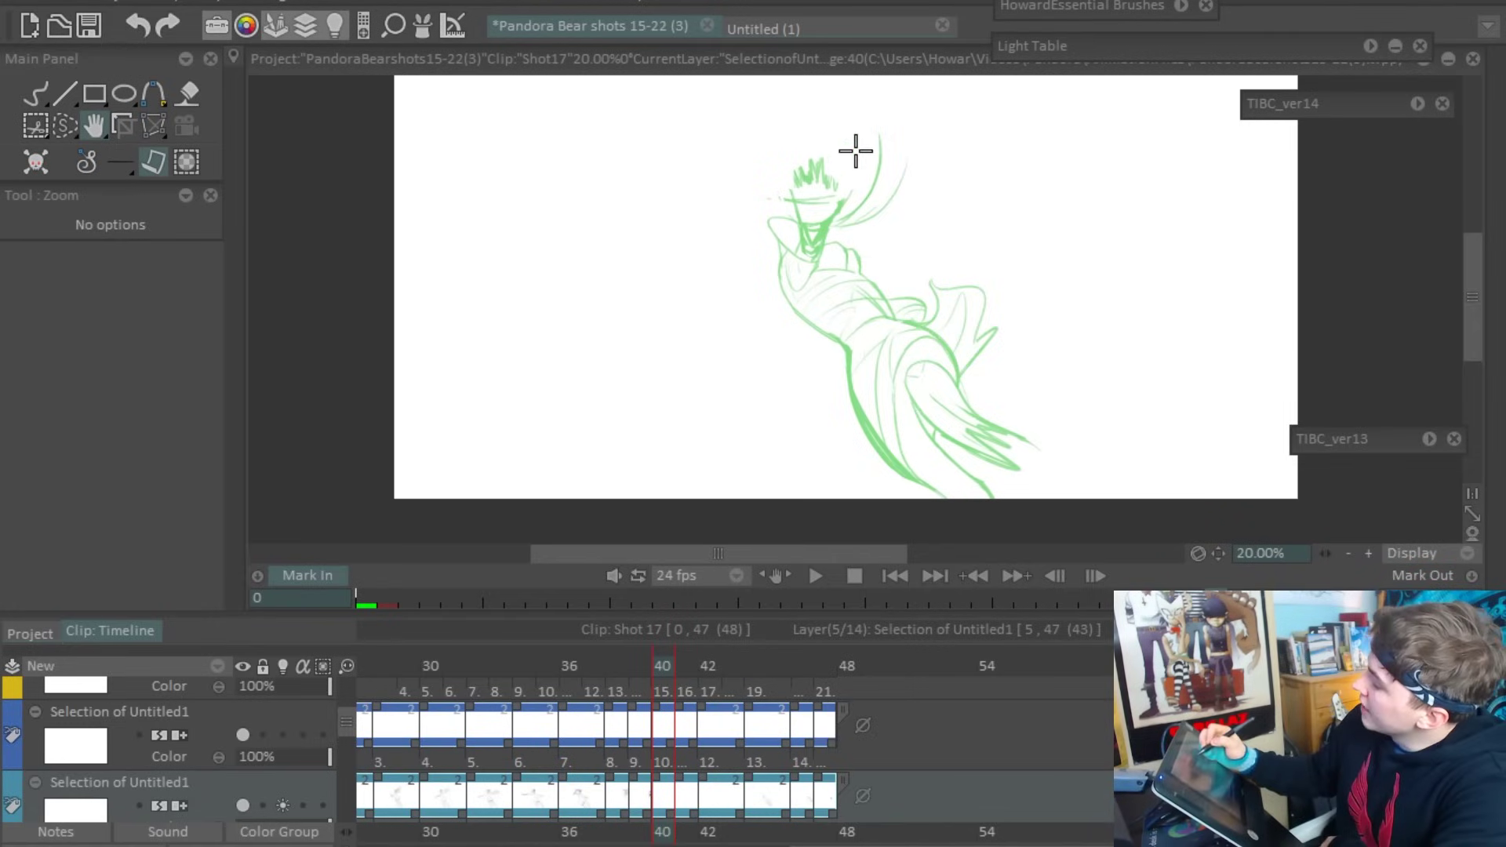
left_click_drag(856, 150, 796, 221)
Step: Draw arrow strokes converging on the head and long speed lines out to the right
key("alt+b")
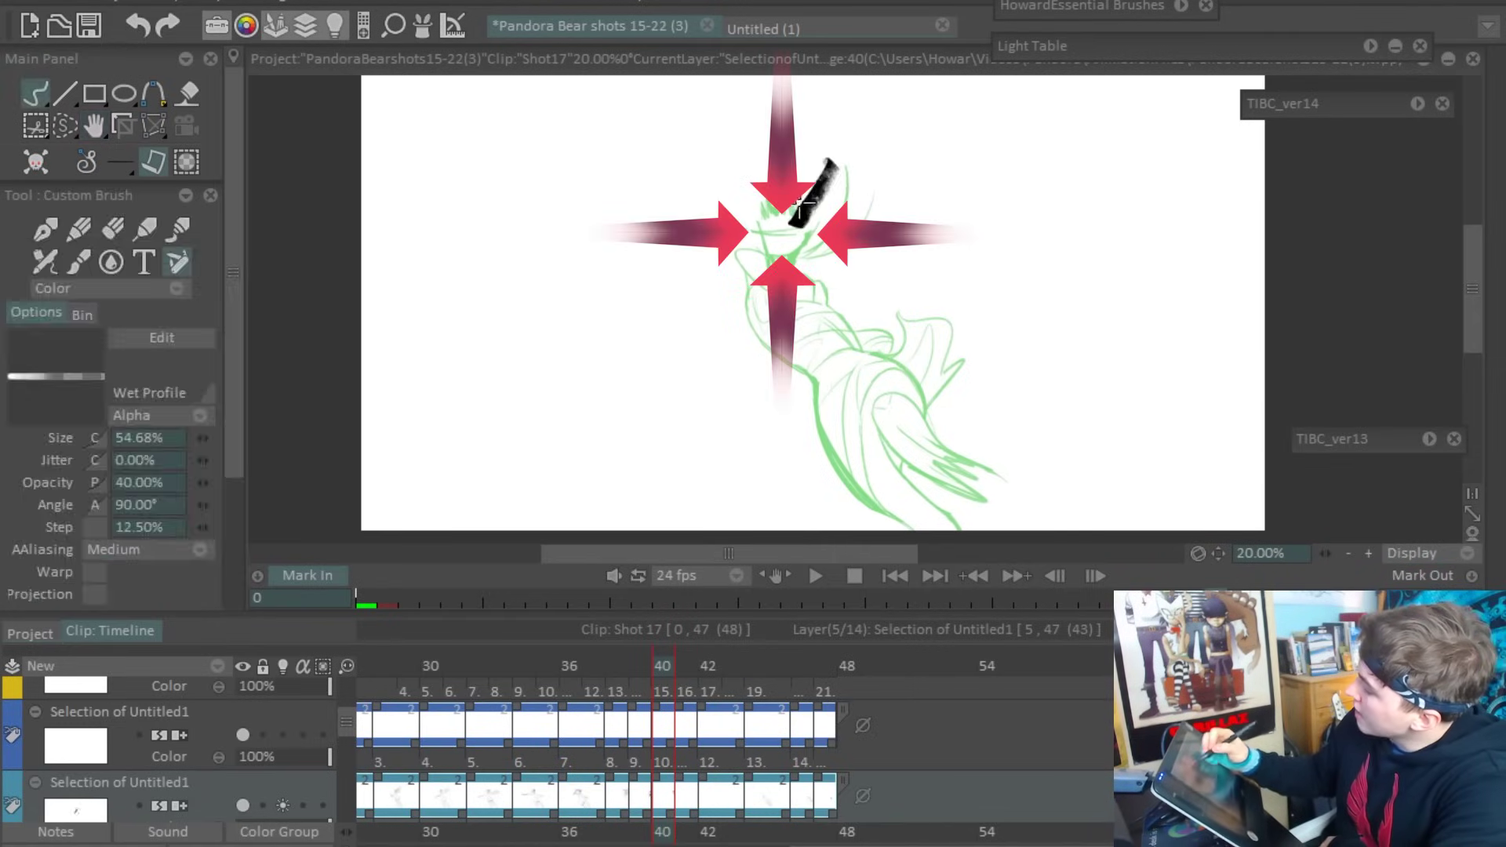
left_click_drag(832, 166, 800, 225)
left_click_drag(715, 163, 776, 213)
mouse_move(788, 243)
left_mouse_down()
mouse_move(754, 270)
mouse_move(852, 258)
mouse_move(1238, 93)
left_mouse_up()
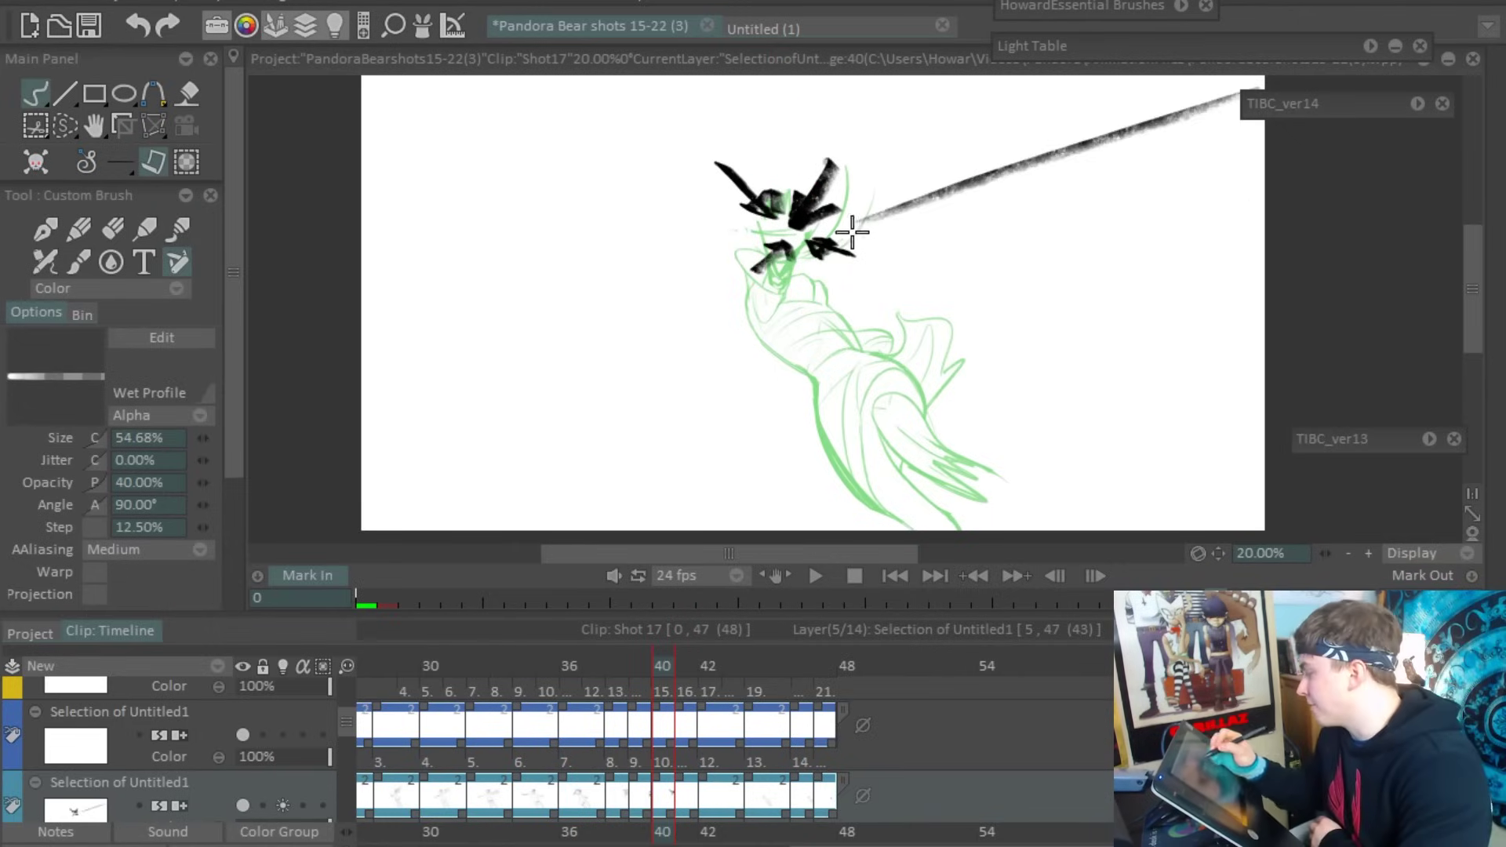
left_click_drag(859, 234, 1191, 208)
left_click_drag(847, 271, 1261, 404)
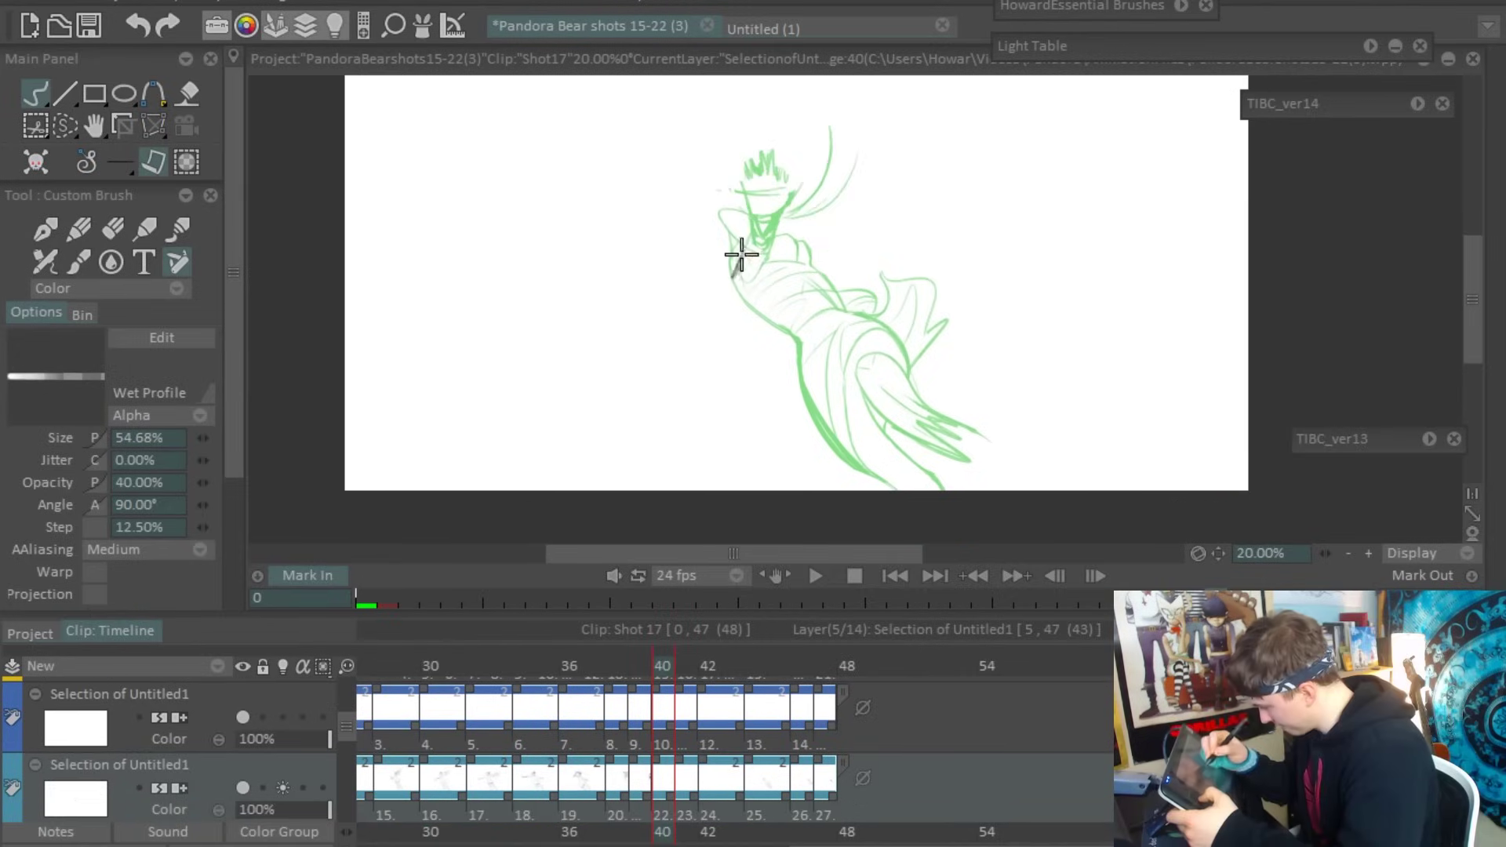
Step: Add rough black strokes along the head, chest and lower body of the sketch
mouse_move(732, 252)
left_mouse_down()
mouse_move(807, 387)
mouse_move(867, 454)
mouse_move(753, 257)
left_mouse_up()
left_click_drag(878, 363, 902, 439)
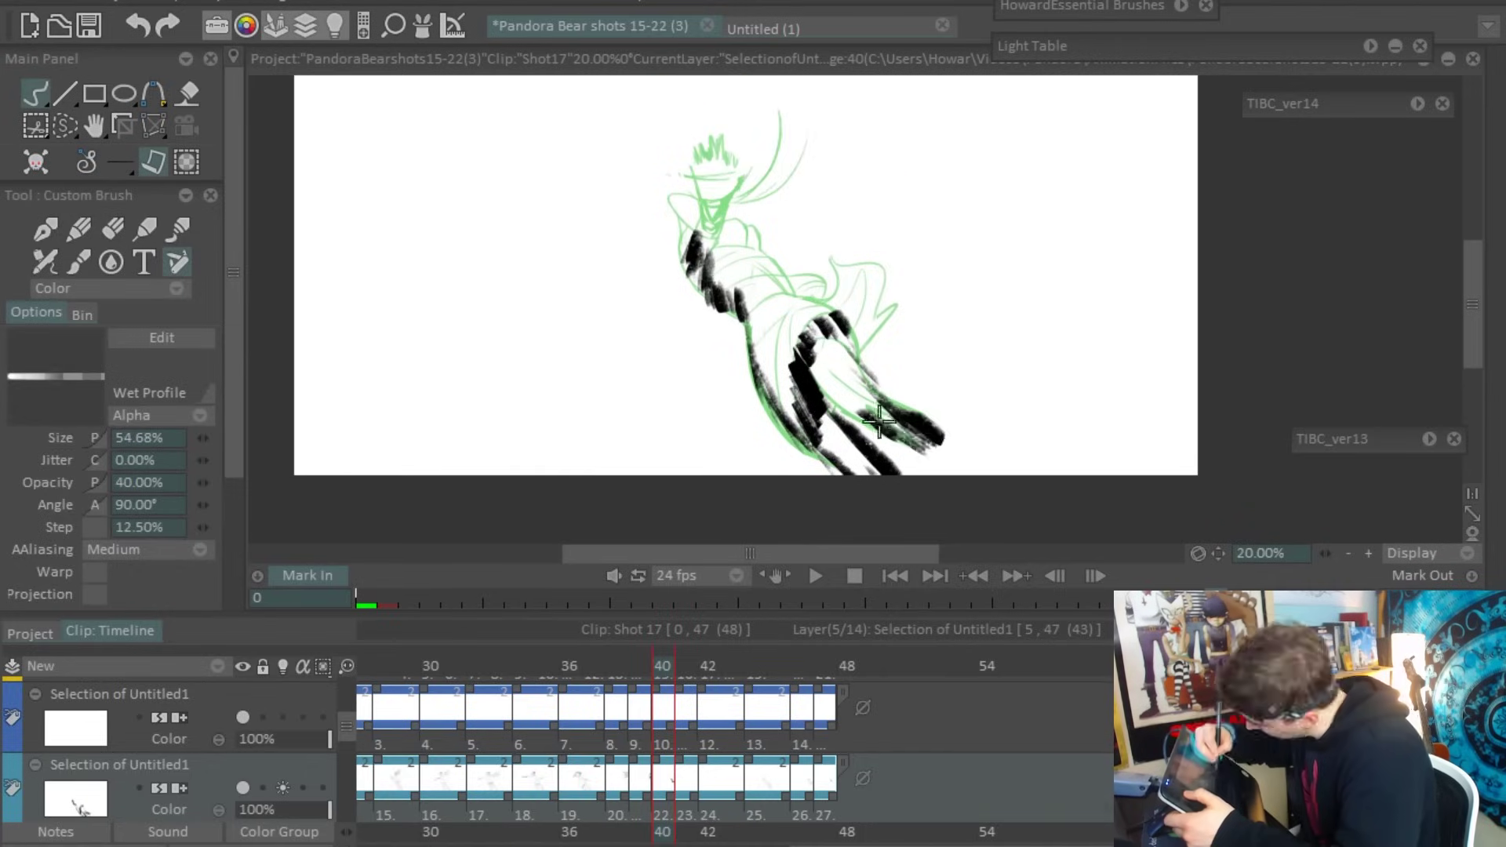
left_click_drag(809, 322, 820, 317)
left_click_drag(888, 322, 907, 369)
mouse_move(643, 407)
left_mouse_down()
mouse_move(648, 289)
mouse_move(730, 314)
mouse_move(710, 275)
mouse_move(748, 364)
mouse_move(784, 366)
left_mouse_up()
left_click_drag(718, 404, 739, 537)
left_click_drag(686, 246, 606, 164)
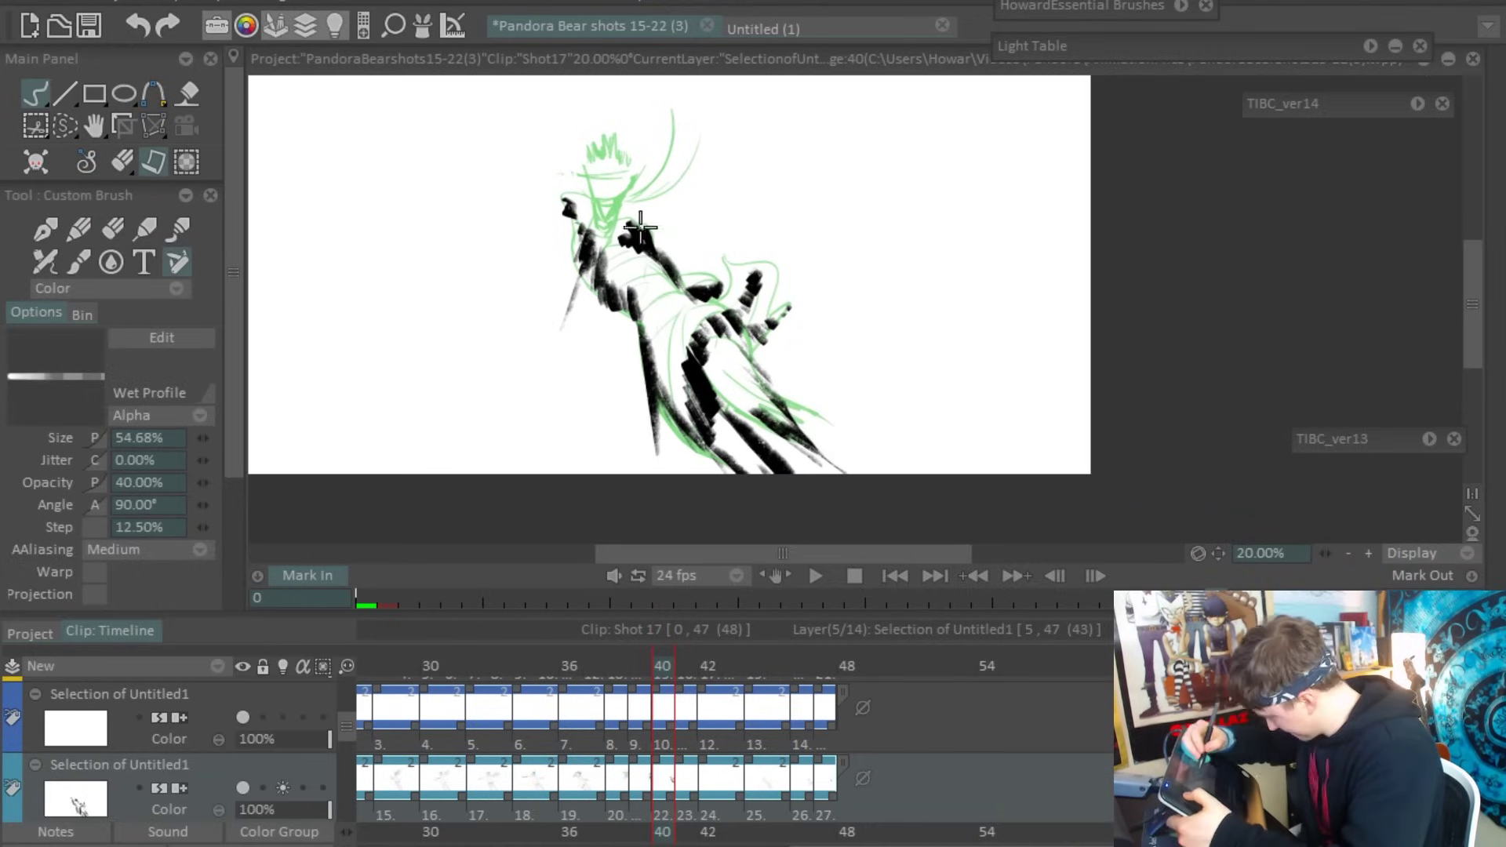
left_click_drag(781, 396, 841, 485)
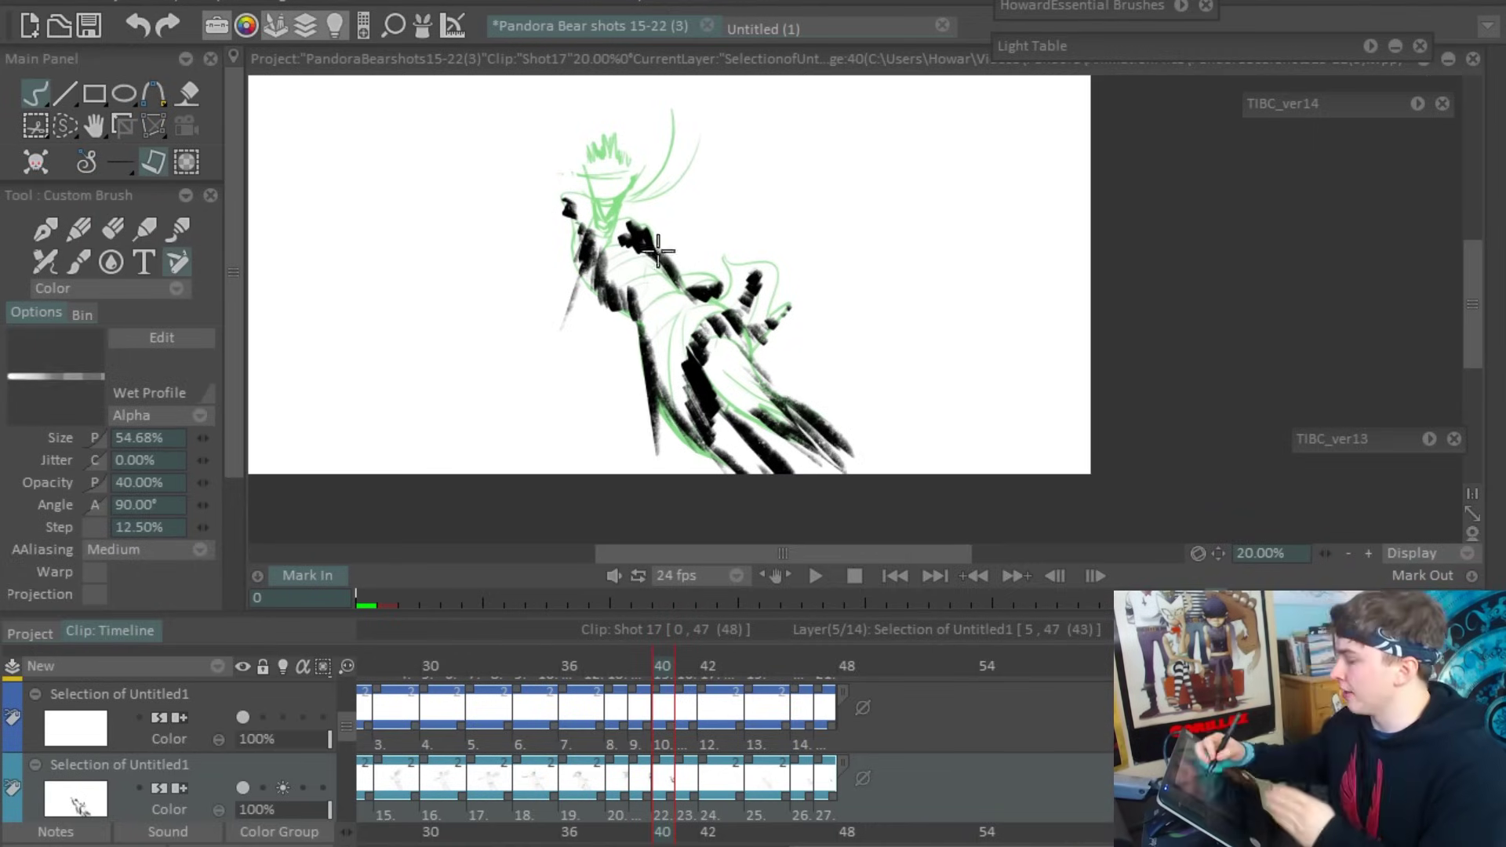
Step: Undo a head outline and erase part of the lower-right strokes
mouse_move(636, 140)
left_mouse_down()
mouse_move(622, 134)
mouse_move(634, 148)
left_mouse_up()
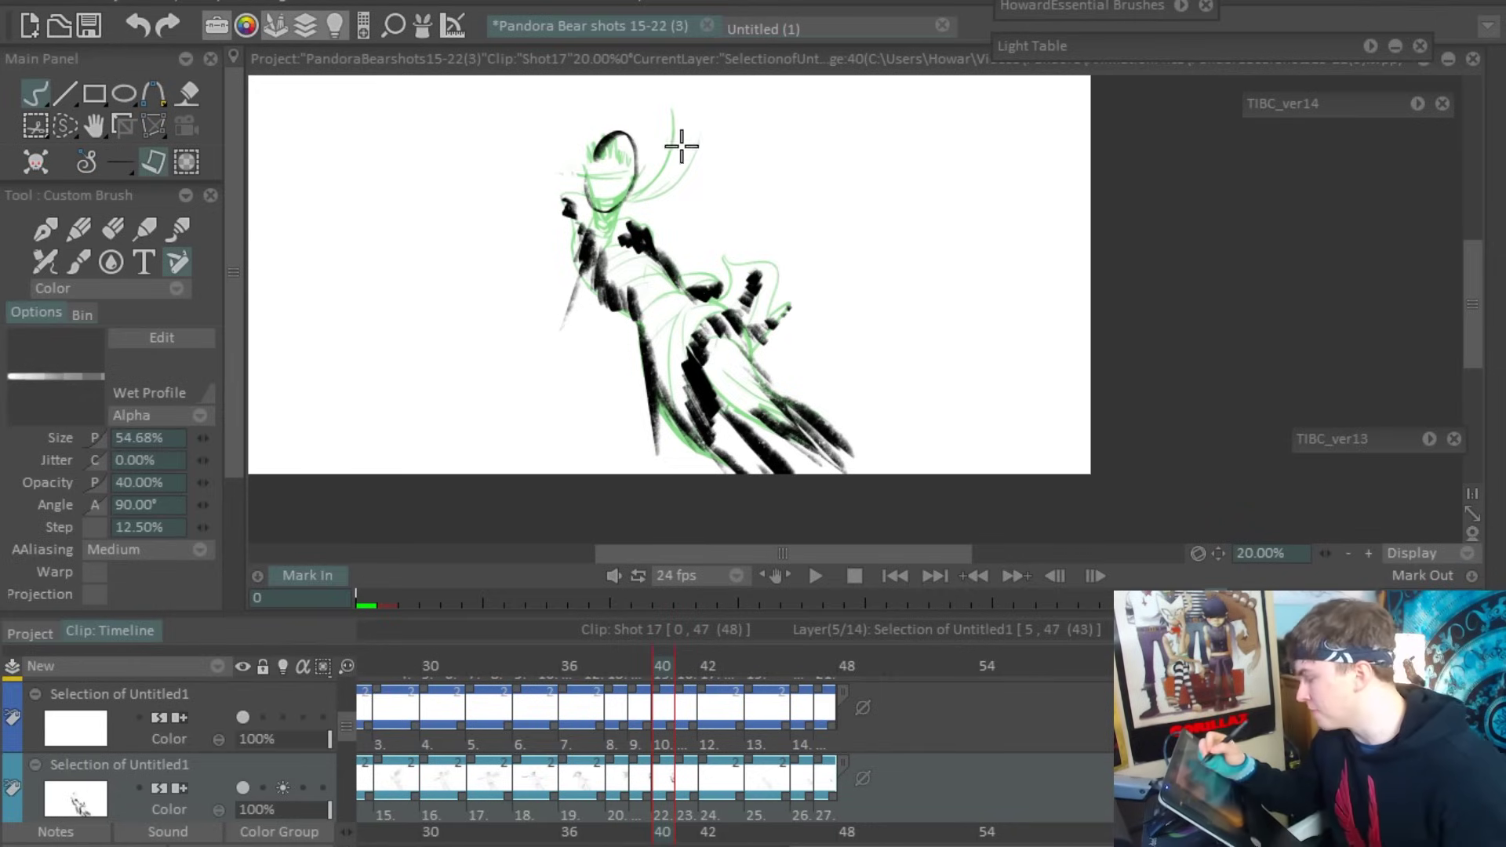
key("ctrl+z")
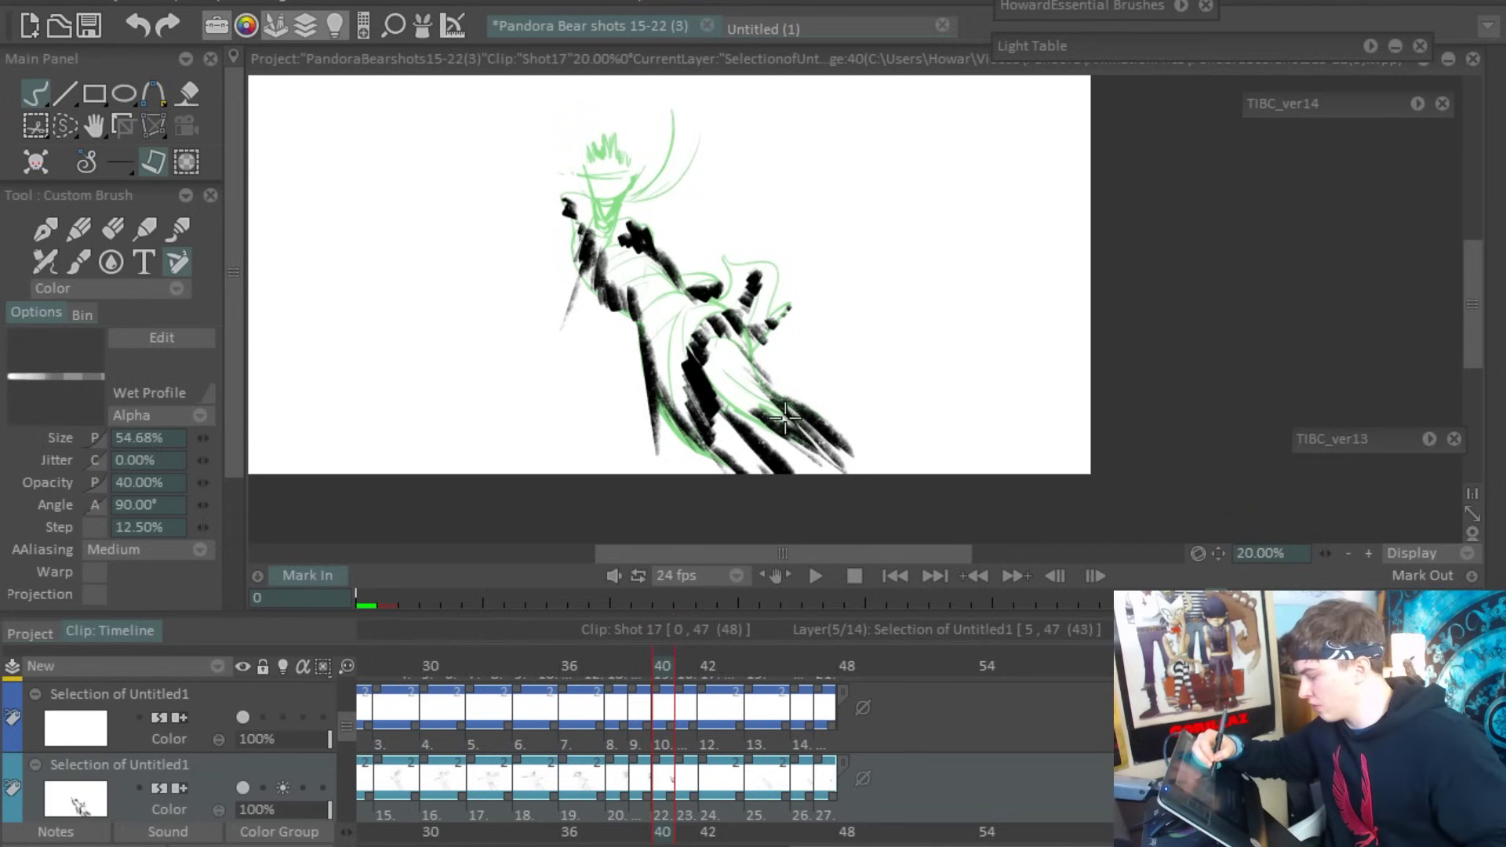
key("e")
mouse_move(792, 408)
left_mouse_down()
mouse_move(853, 463)
mouse_move(814, 424)
left_mouse_up()
key("e")
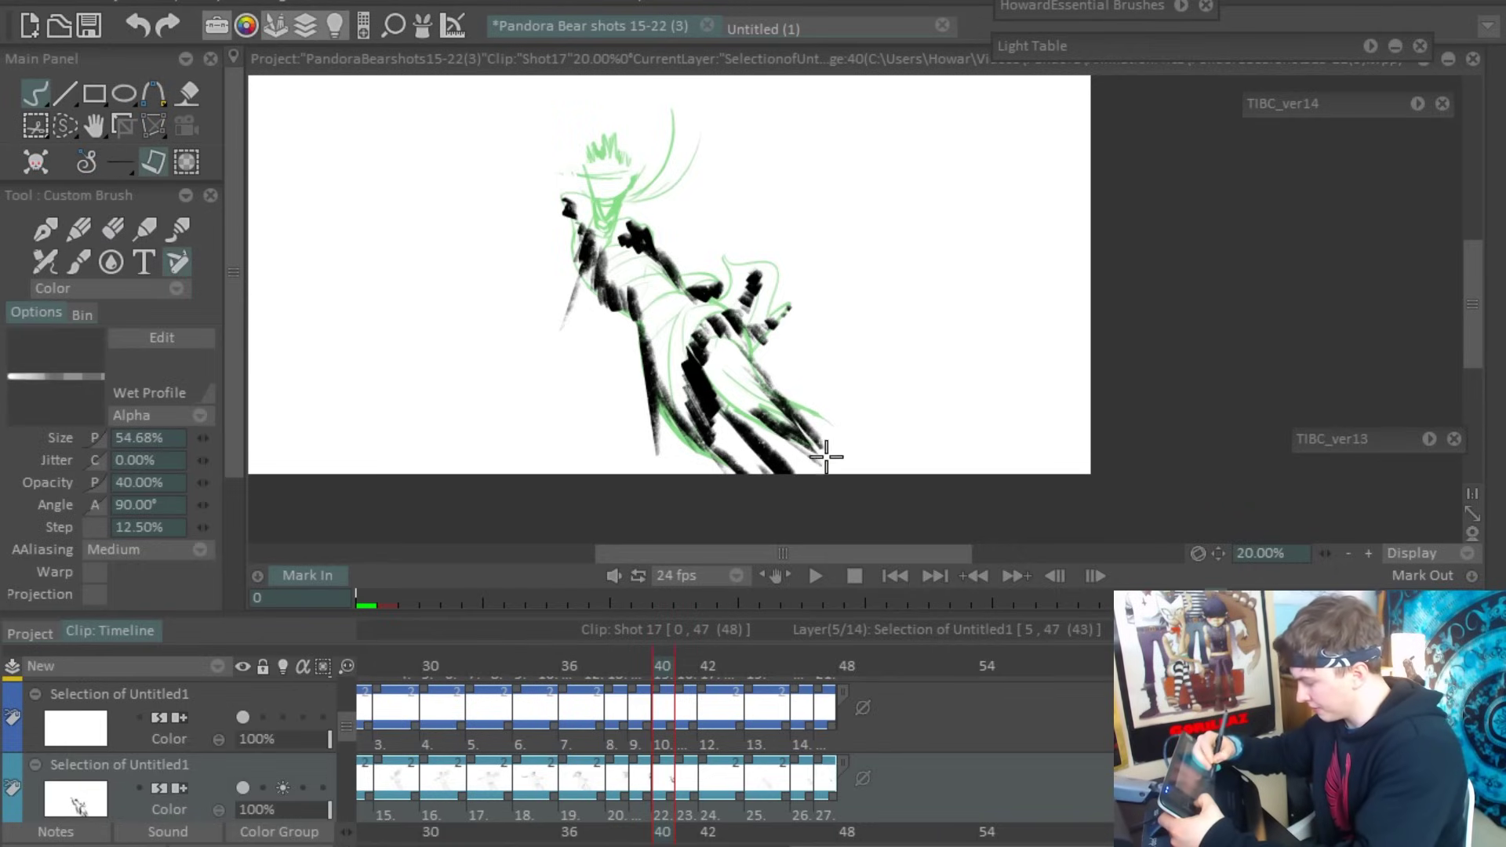
left_click_drag(786, 167, 897, 228)
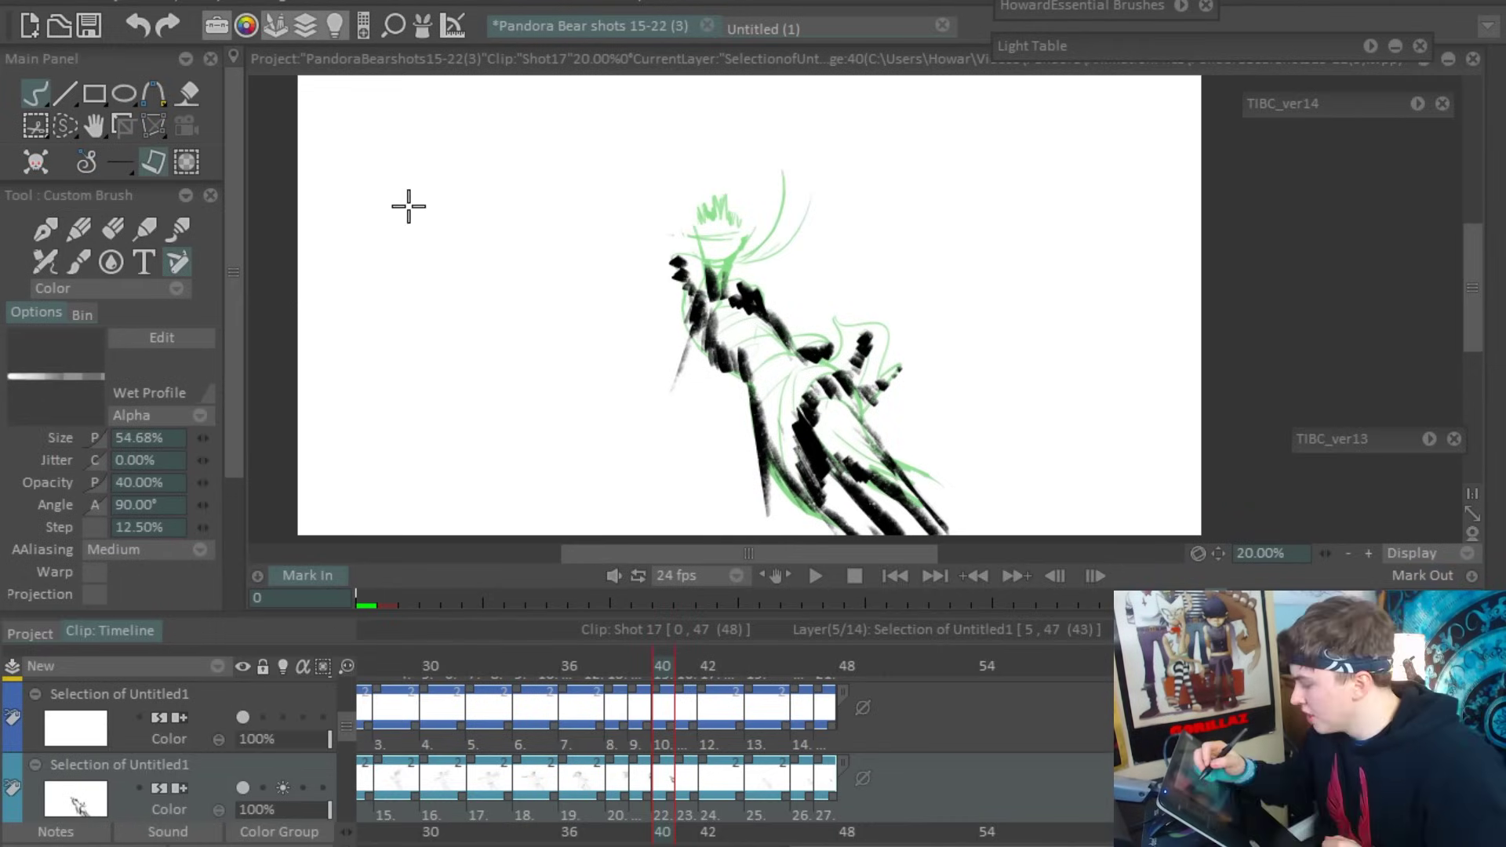
Step: Scribble a zigzag test stroke left of the figure, then erase it
mouse_move(383, 178)
left_mouse_down()
mouse_move(370, 352)
mouse_move(430, 326)
mouse_move(474, 337)
mouse_move(541, 197)
mouse_move(596, 330)
left_mouse_up()
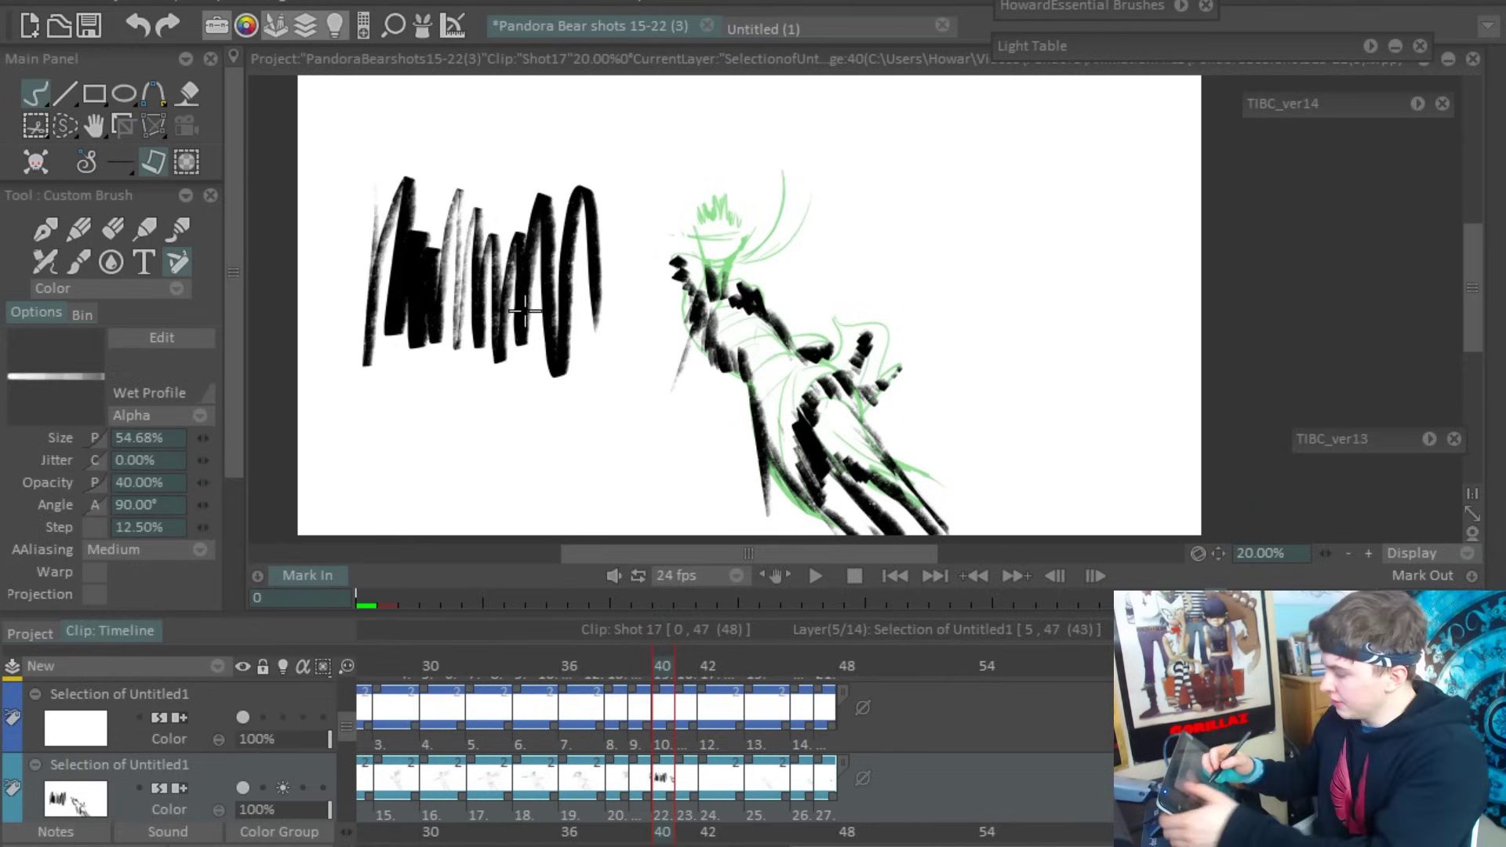
key("e")
left_click_drag(352, 326, 565, 345)
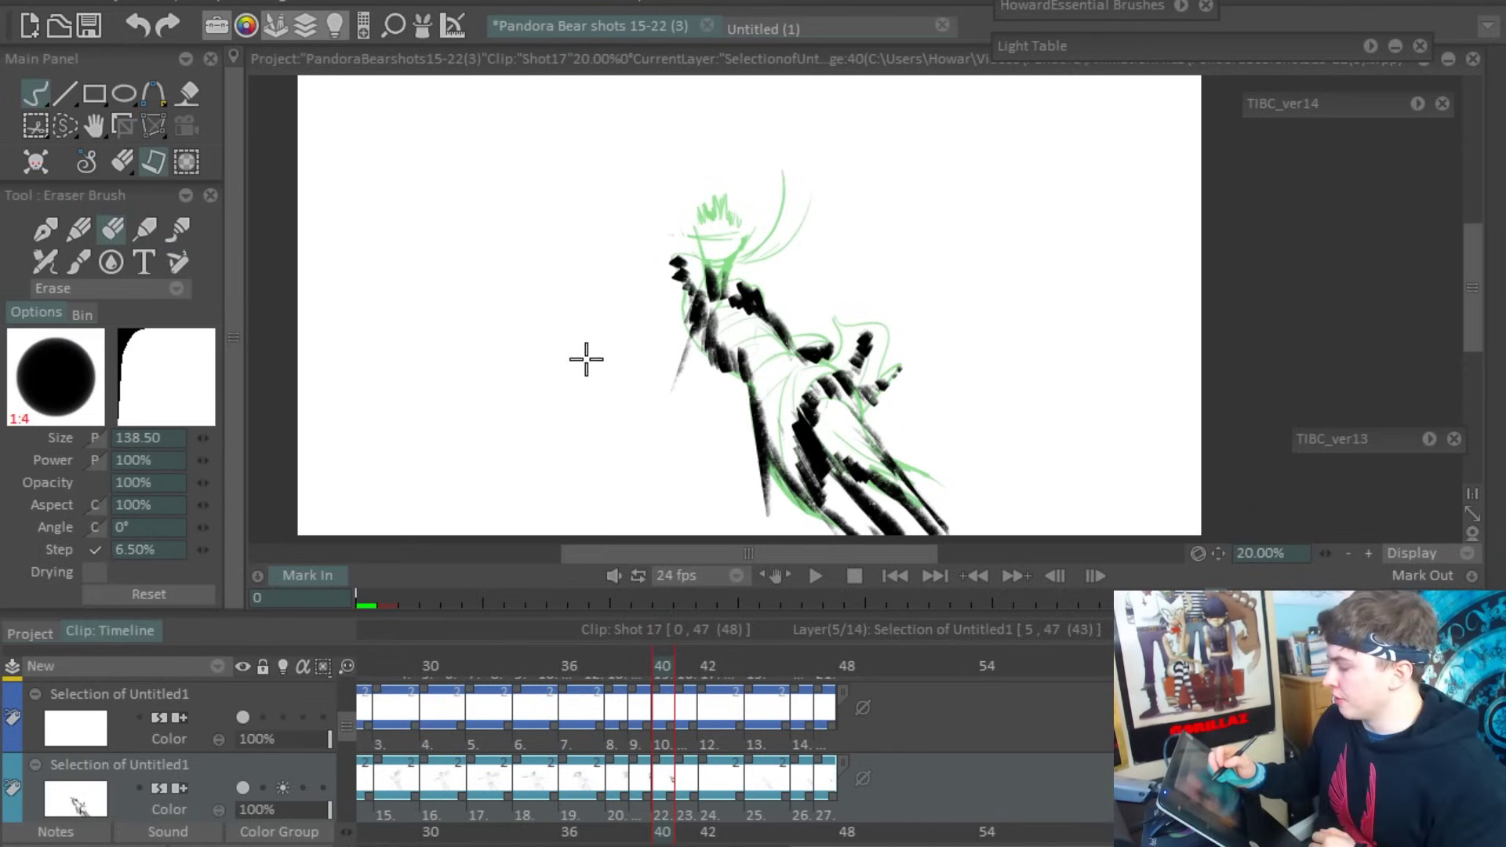
key("b")
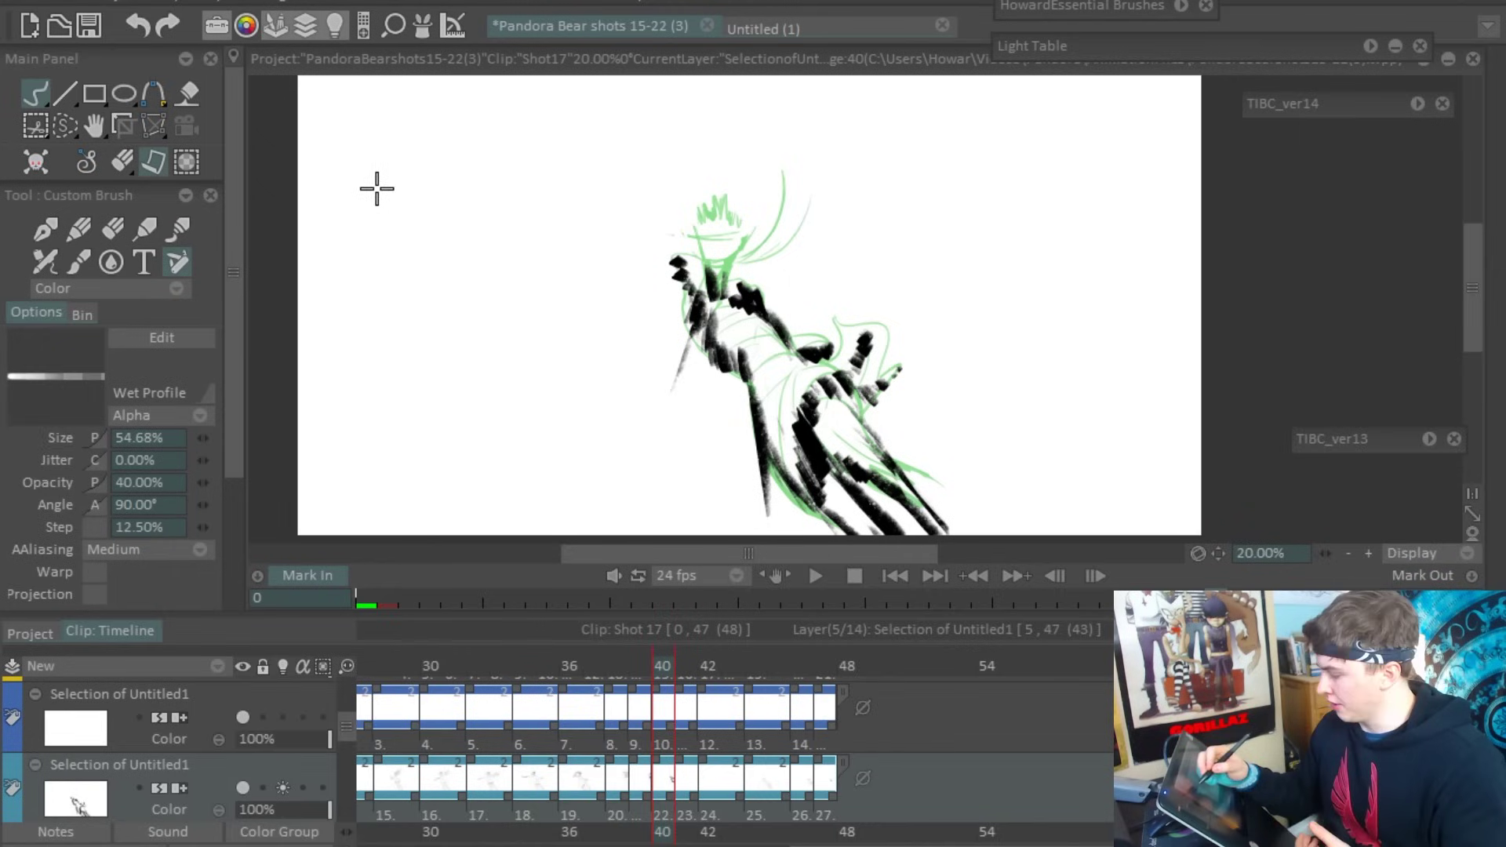
Step: Draw a row of eight vertical black strokes left of the figure
left_click_drag(377, 210, 363, 351)
left_click_drag(396, 239, 387, 375)
mouse_move(419, 221)
left_mouse_down()
mouse_move(406, 362)
mouse_move(424, 362)
left_mouse_up()
left_click_drag(447, 229, 436, 365)
mouse_move(458, 228)
left_mouse_down()
mouse_move(447, 368)
mouse_move(480, 300)
left_mouse_up()
mouse_move(469, 235)
left_mouse_down()
mouse_move(474, 357)
mouse_move(502, 361)
left_mouse_up()
left_click_drag(527, 243, 519, 359)
mouse_move(546, 247)
left_mouse_down()
mouse_move(541, 363)
mouse_move(566, 357)
left_mouse_up()
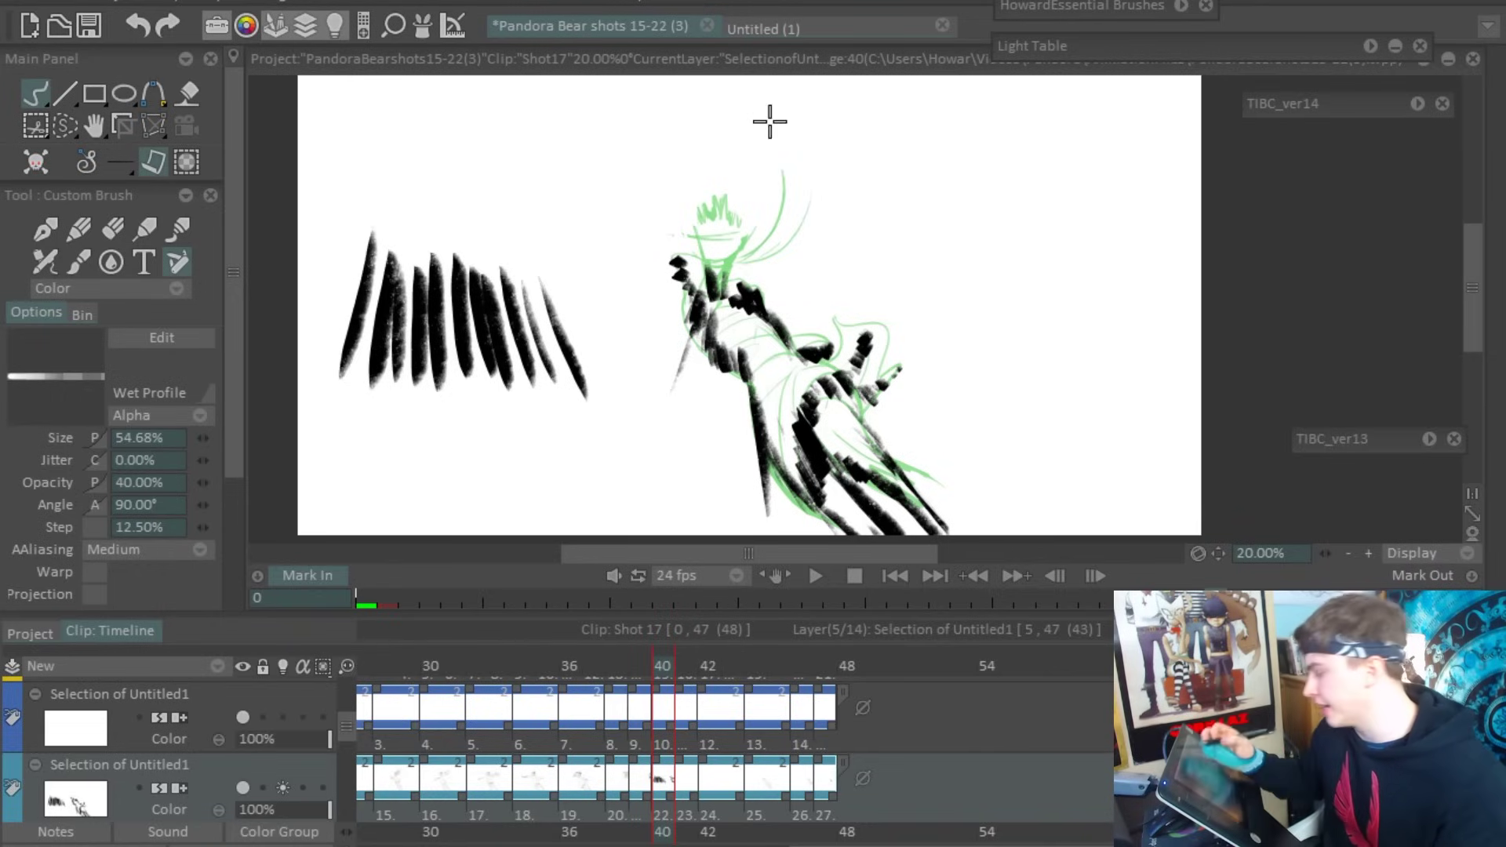
Step: Erase the vertical test strokes and touch up black strokes around the figure's head and body
left_click_drag(494, 239, 439, 330)
left_click_drag(831, 169, 784, 236)
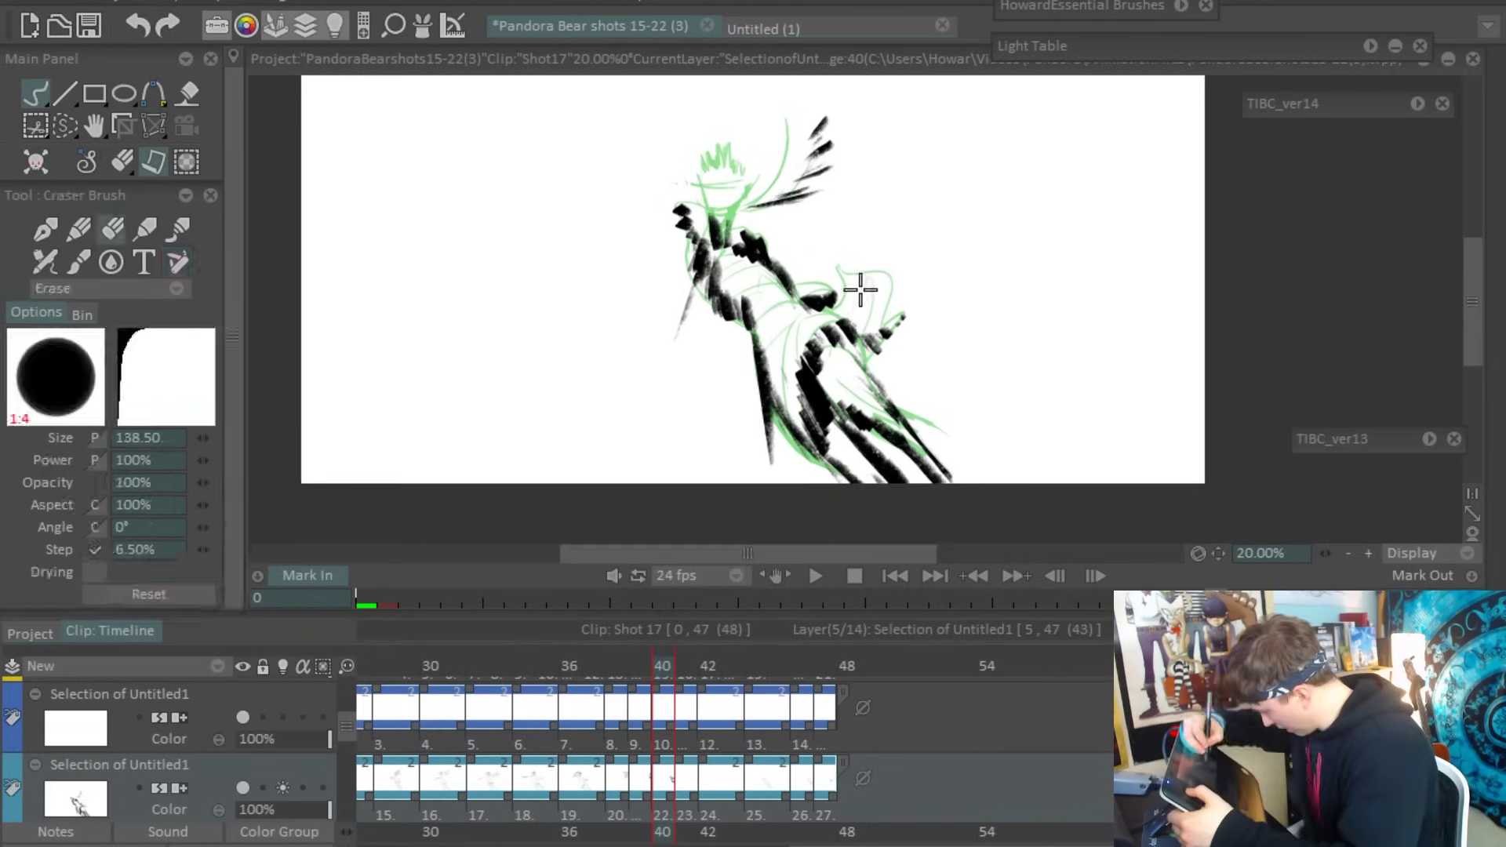
key("e")
left_click_drag(863, 290, 886, 337)
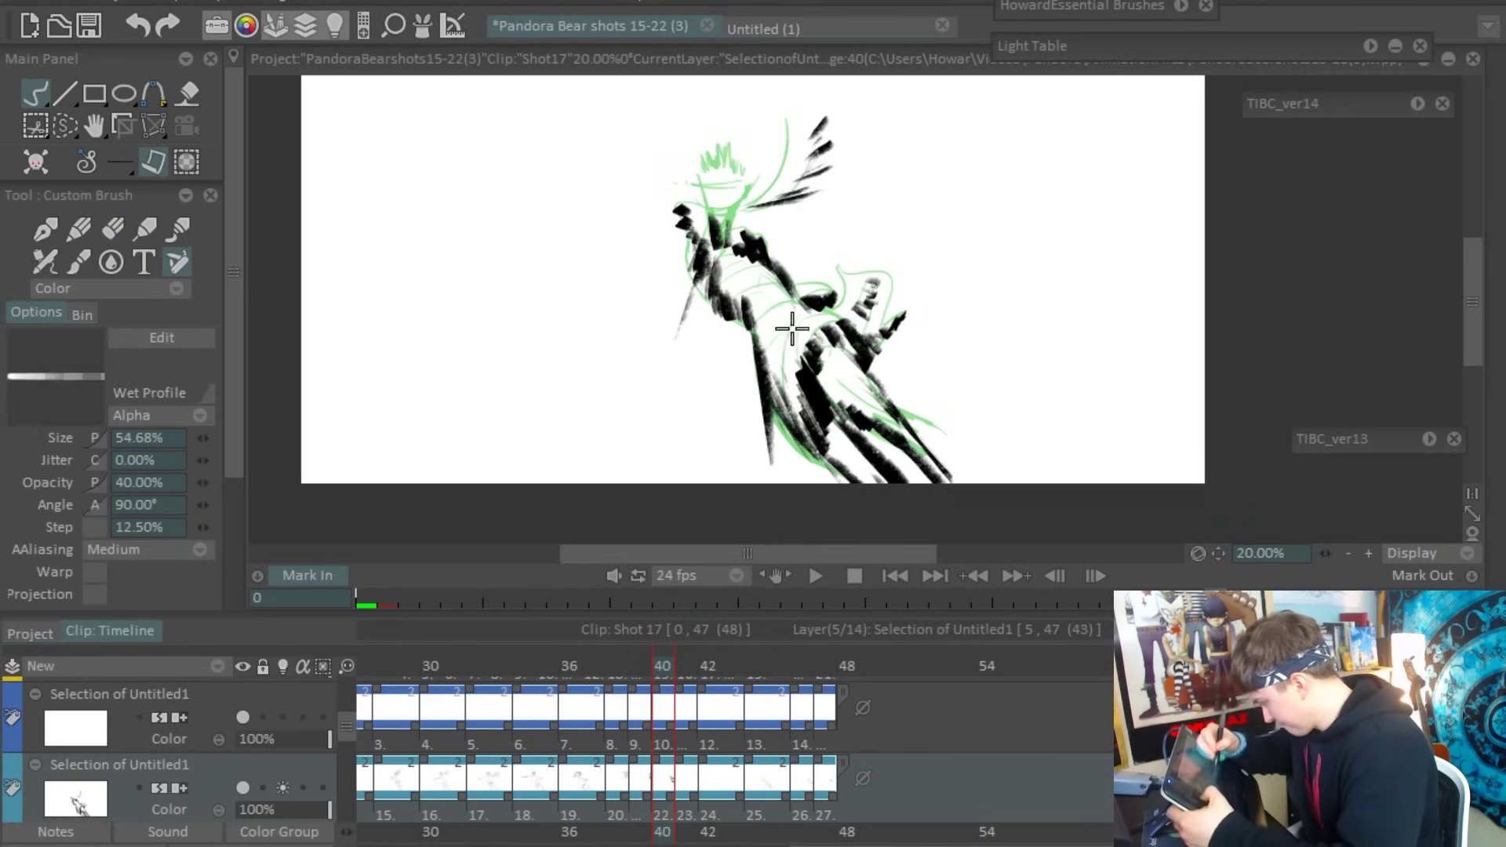
key("e")
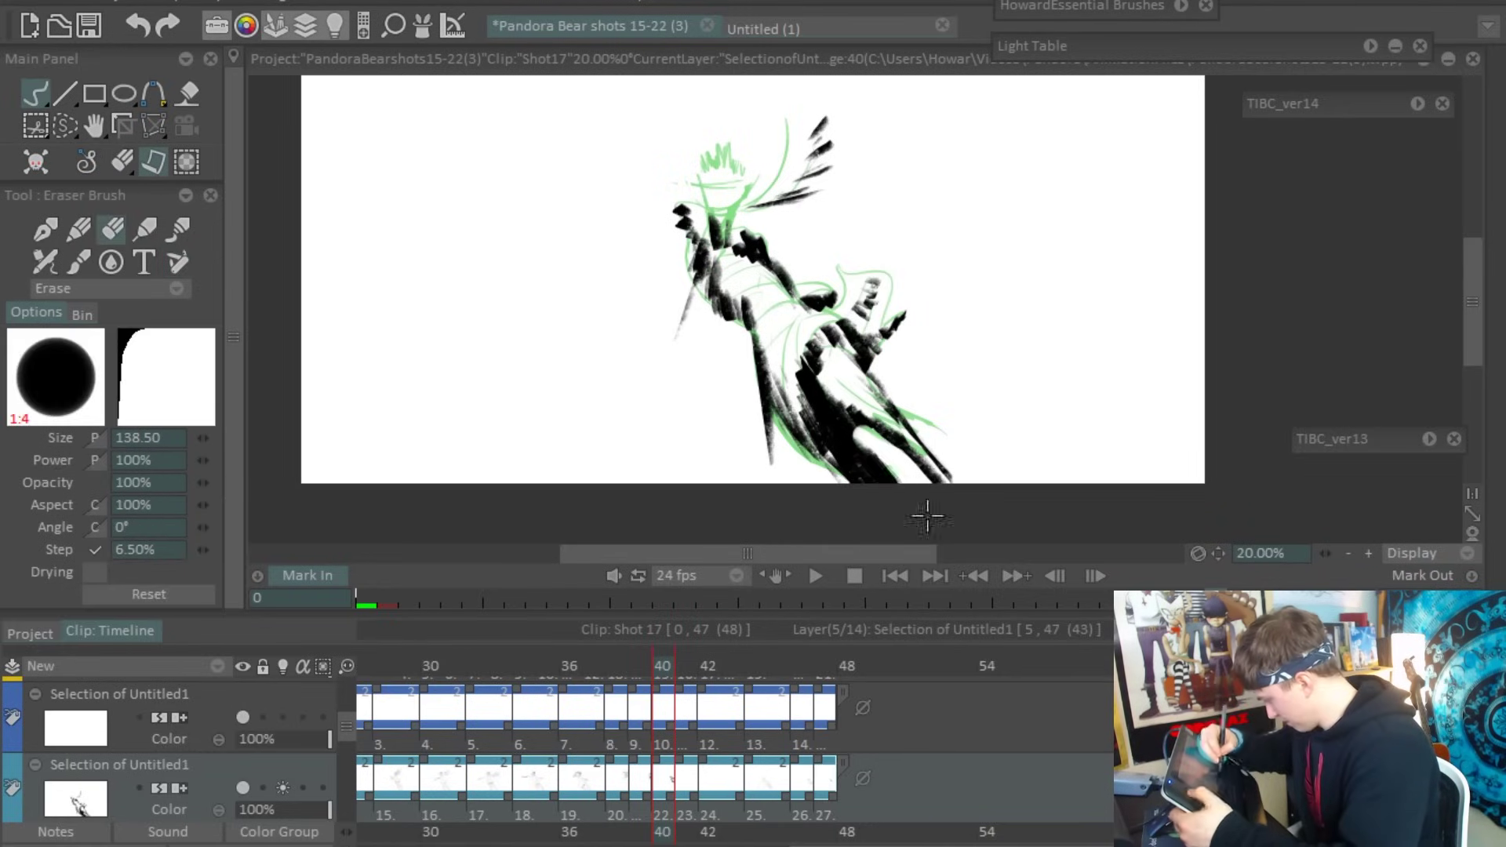
key("e")
left_click_drag(901, 462, 878, 482)
mouse_move(792, 408)
left_mouse_down()
mouse_move(780, 455)
mouse_move(823, 479)
left_mouse_up()
key("e")
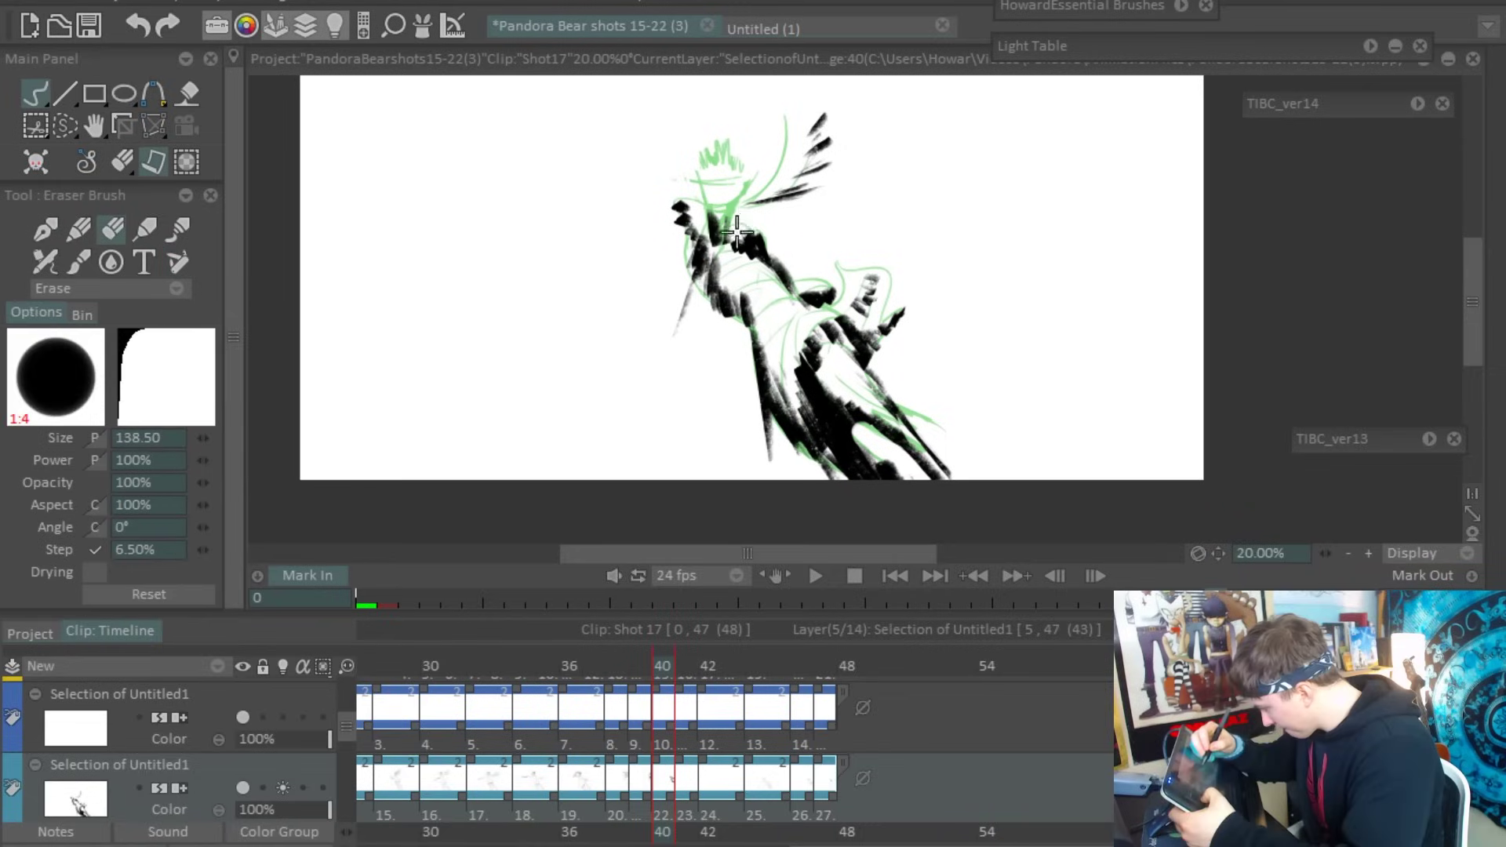
key("e")
Step: Draw long speed lines left of the head, toward the upper right and lower left
left_click_drag(690, 200, 517, 167)
left_click_drag(955, 150, 908, 260)
left_click_drag(1152, 153, 832, 307)
mouse_move(831, 439)
left_mouse_down()
mouse_move(690, 360)
mouse_move(1030, 425)
mouse_move(1233, 322)
left_mouse_up()
Step: Draw a speed line at the upper left and trim the tail of the long upper-left line
key("e")
left_click_drag(424, 240, 341, 157)
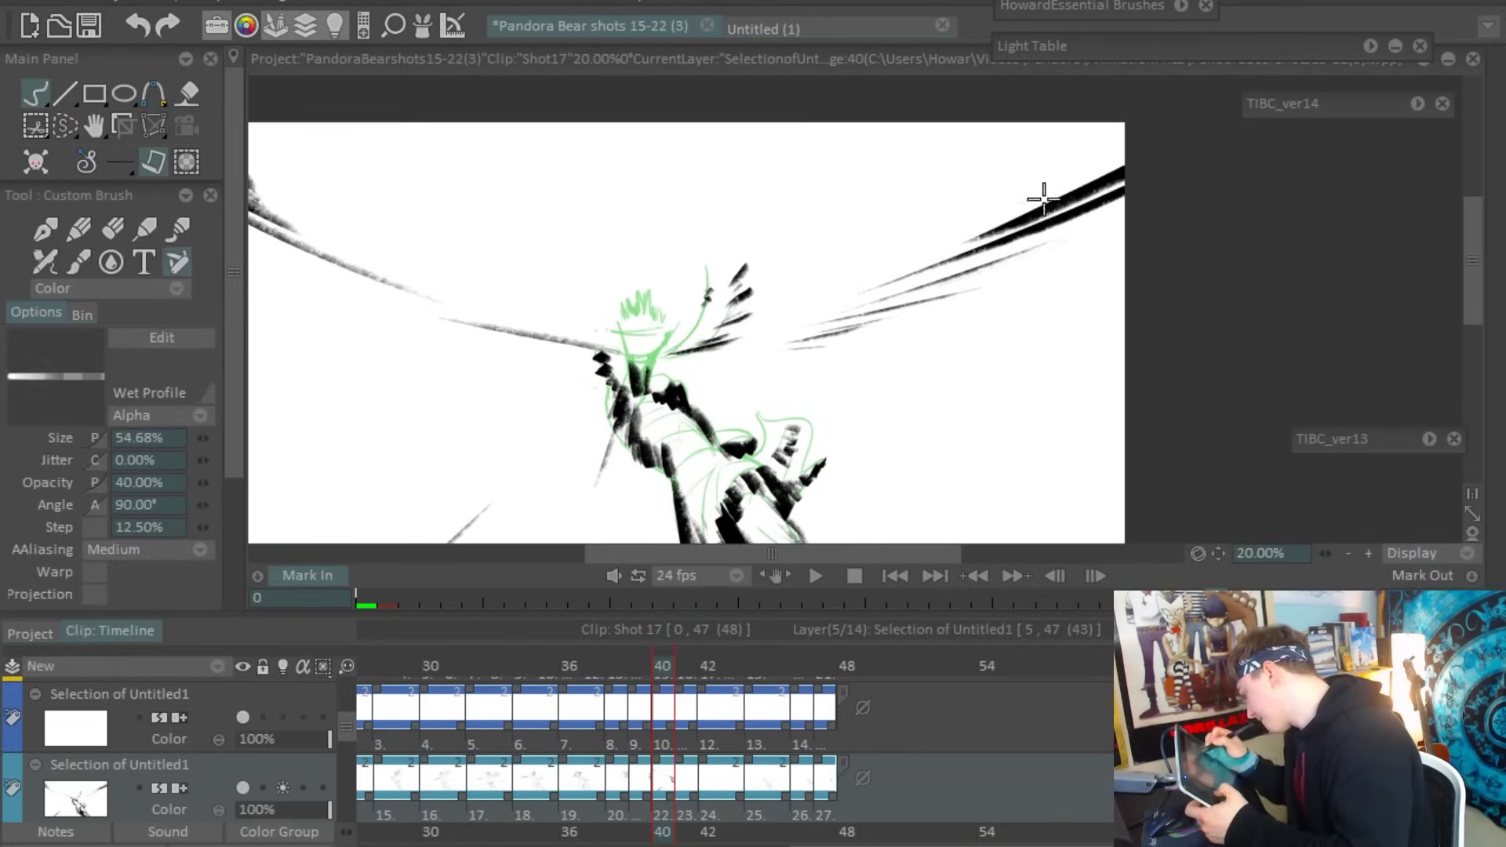
left_click_drag(1045, 416, 1034, 307)
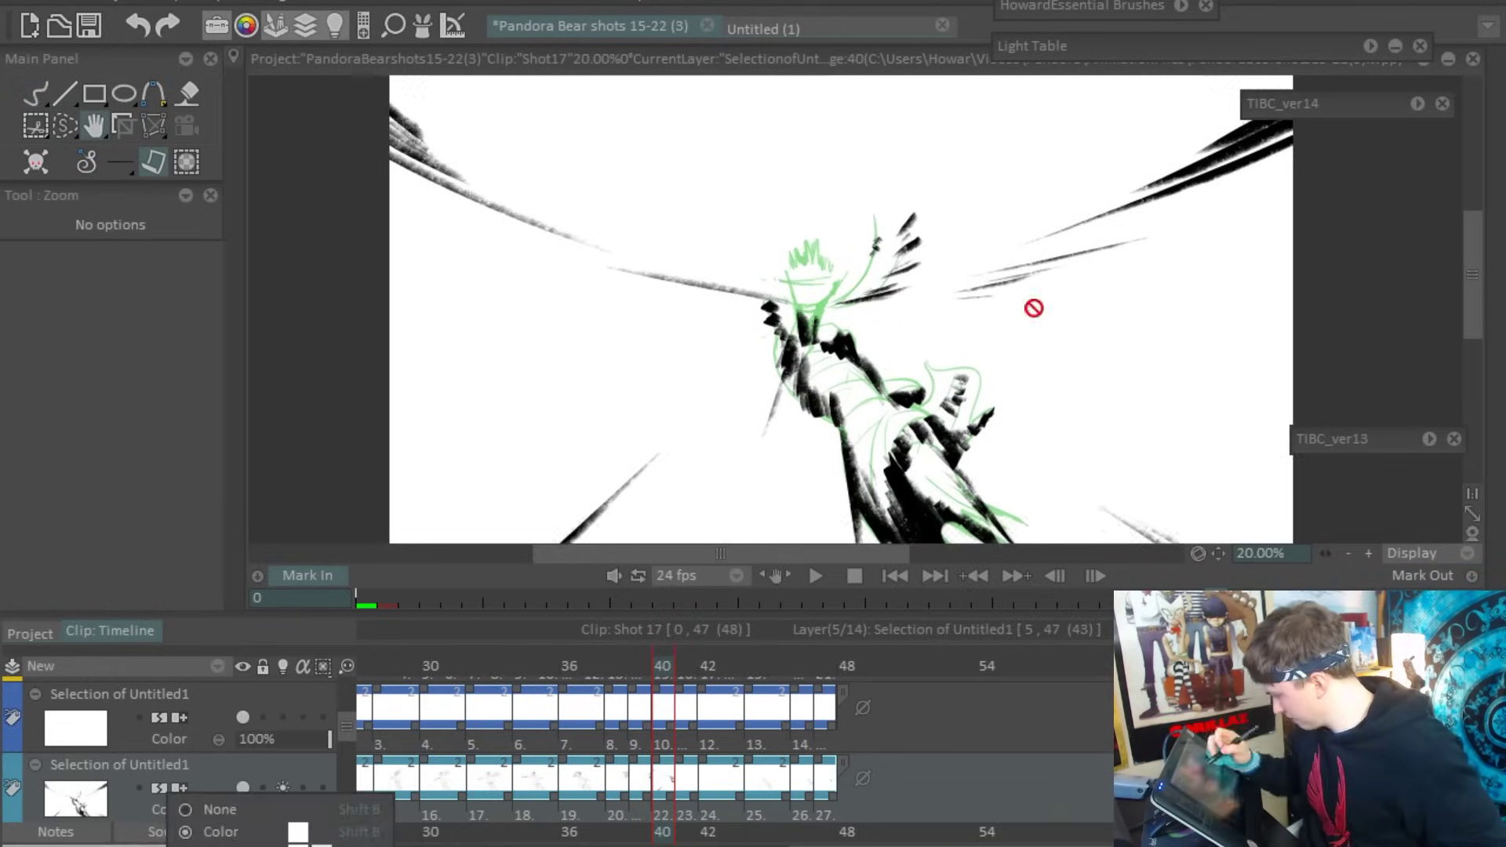
key("e")
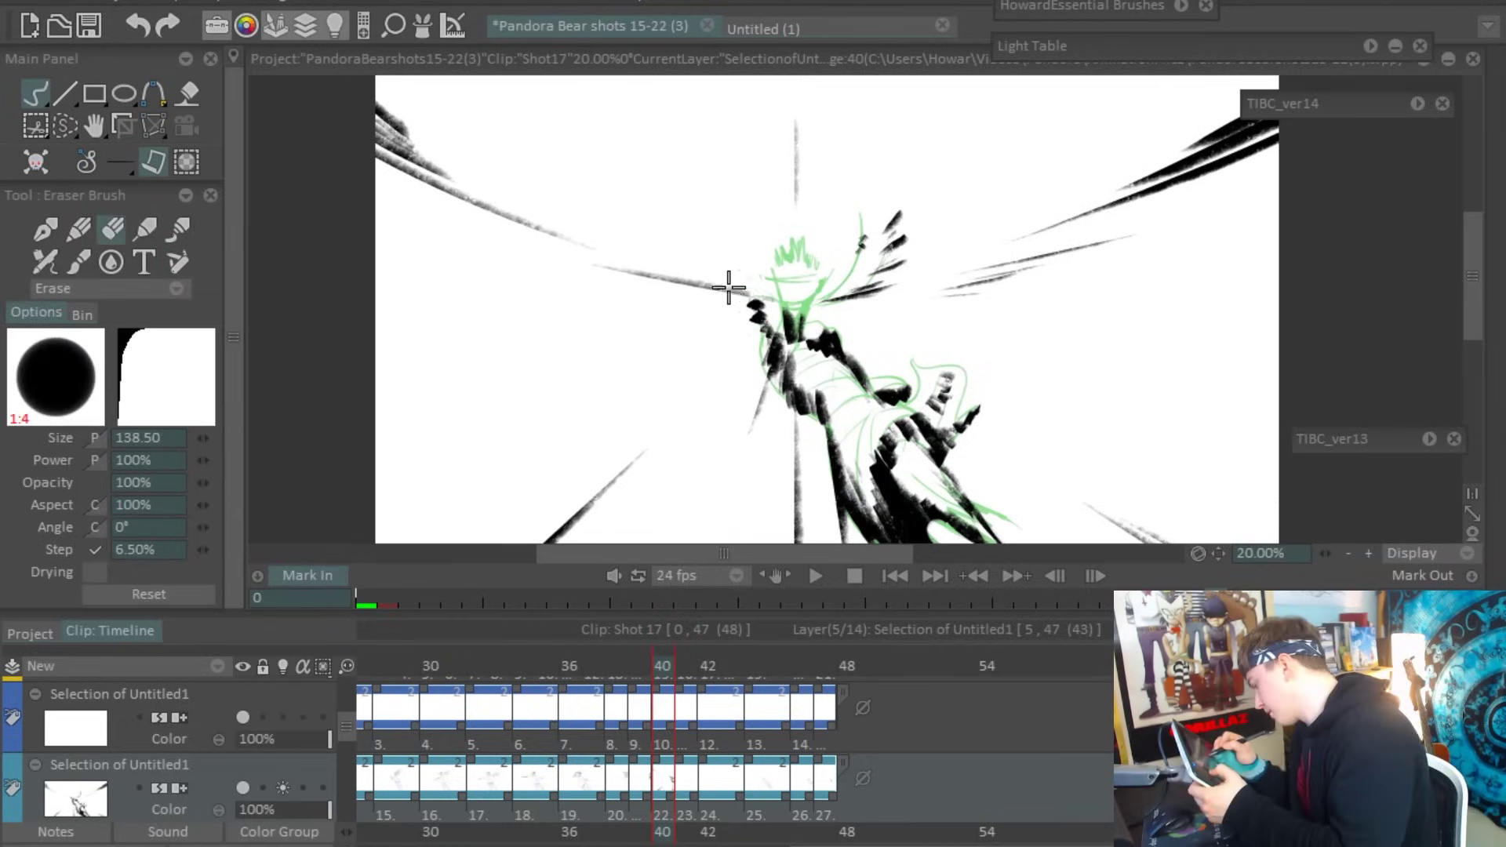
mouse_move(729, 287)
left_mouse_down()
mouse_move(604, 330)
mouse_move(707, 368)
mouse_move(599, 318)
mouse_move(681, 347)
left_mouse_up()
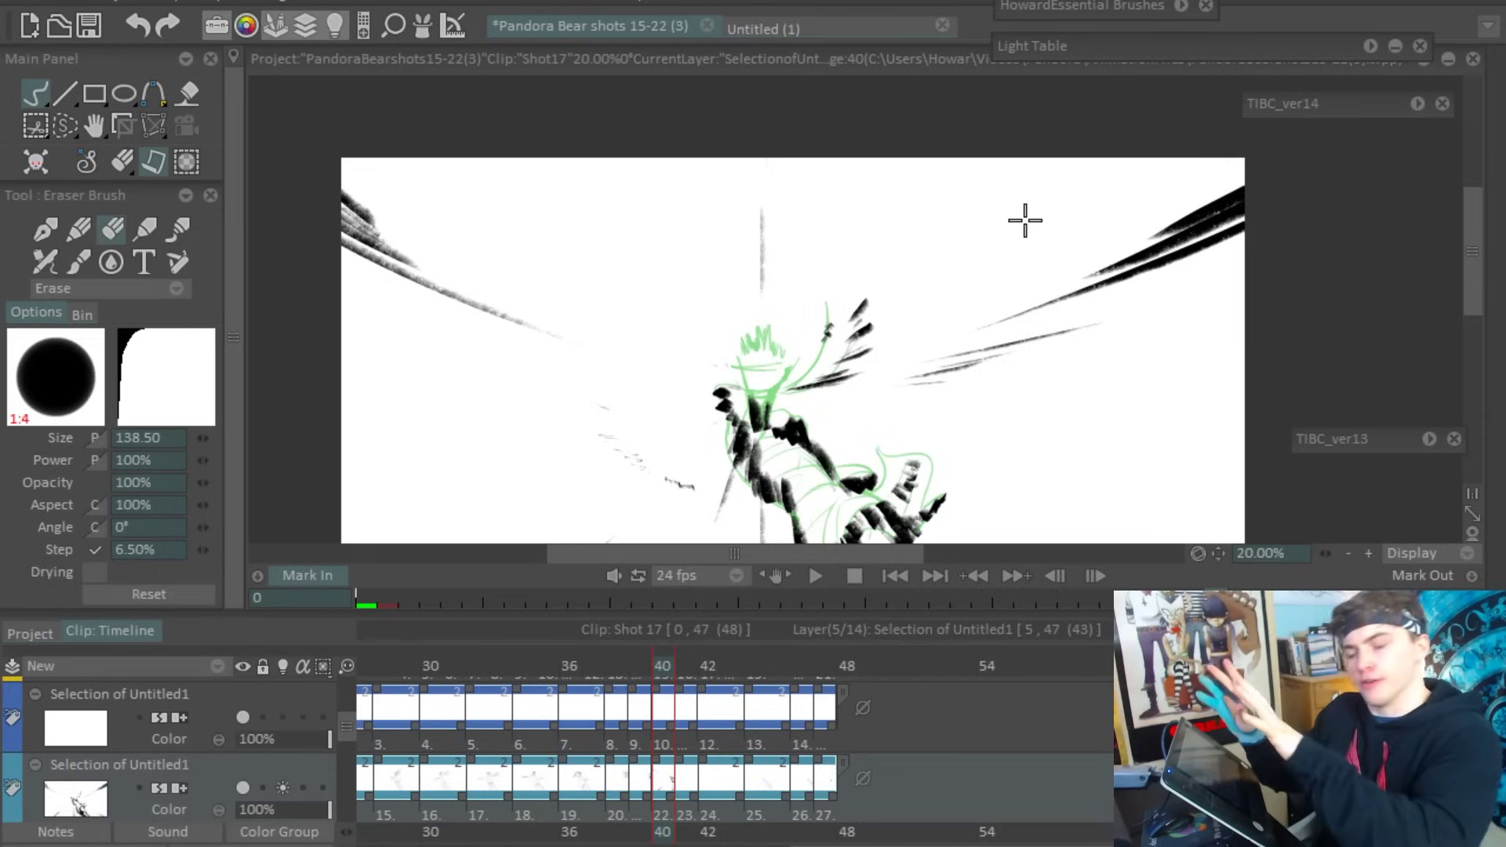
Step: Add black strokes near the figure's hand and lower right
key("b")
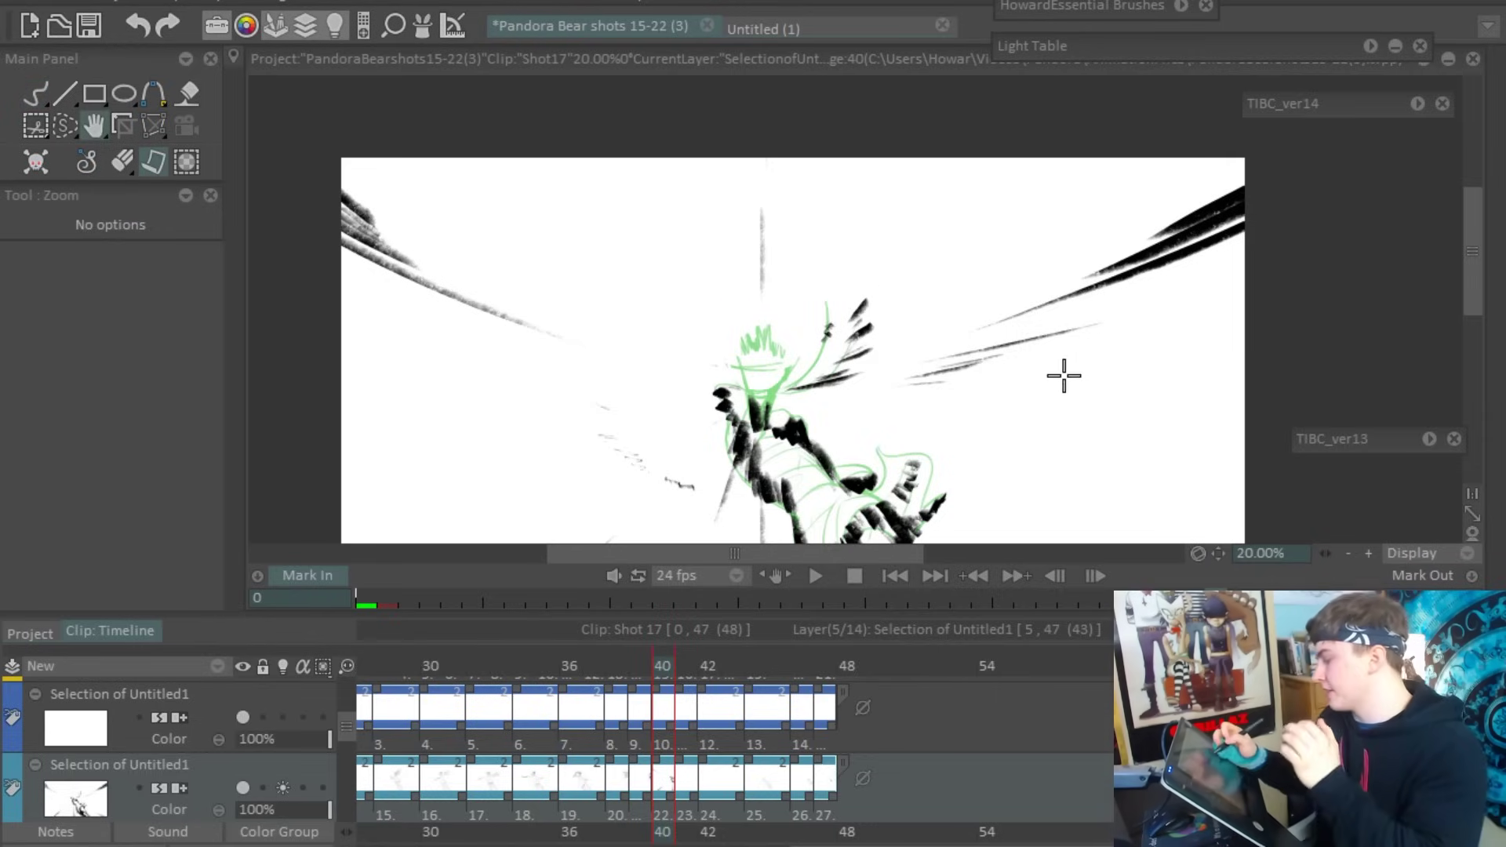
mouse_move(1062, 376)
left_mouse_down()
mouse_move(1122, 245)
mouse_move(897, 162)
left_mouse_up()
mouse_move(1119, 130)
left_mouse_down()
mouse_move(689, 161)
mouse_move(723, 192)
mouse_move(1140, 331)
left_mouse_up()
key("b")
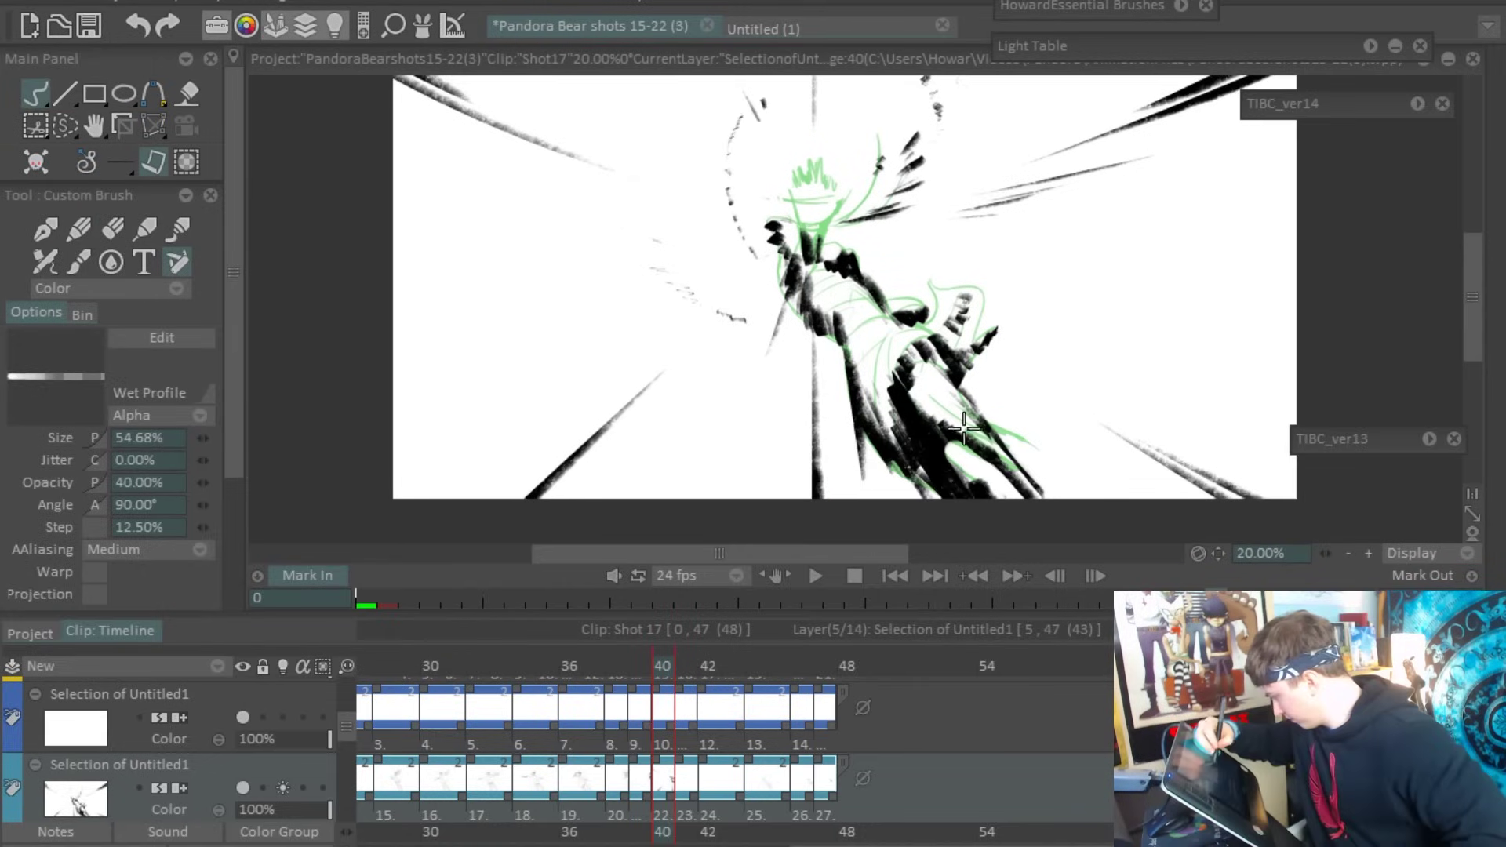
left_click_drag(1035, 478, 1019, 427)
left_click_drag(972, 353, 964, 314)
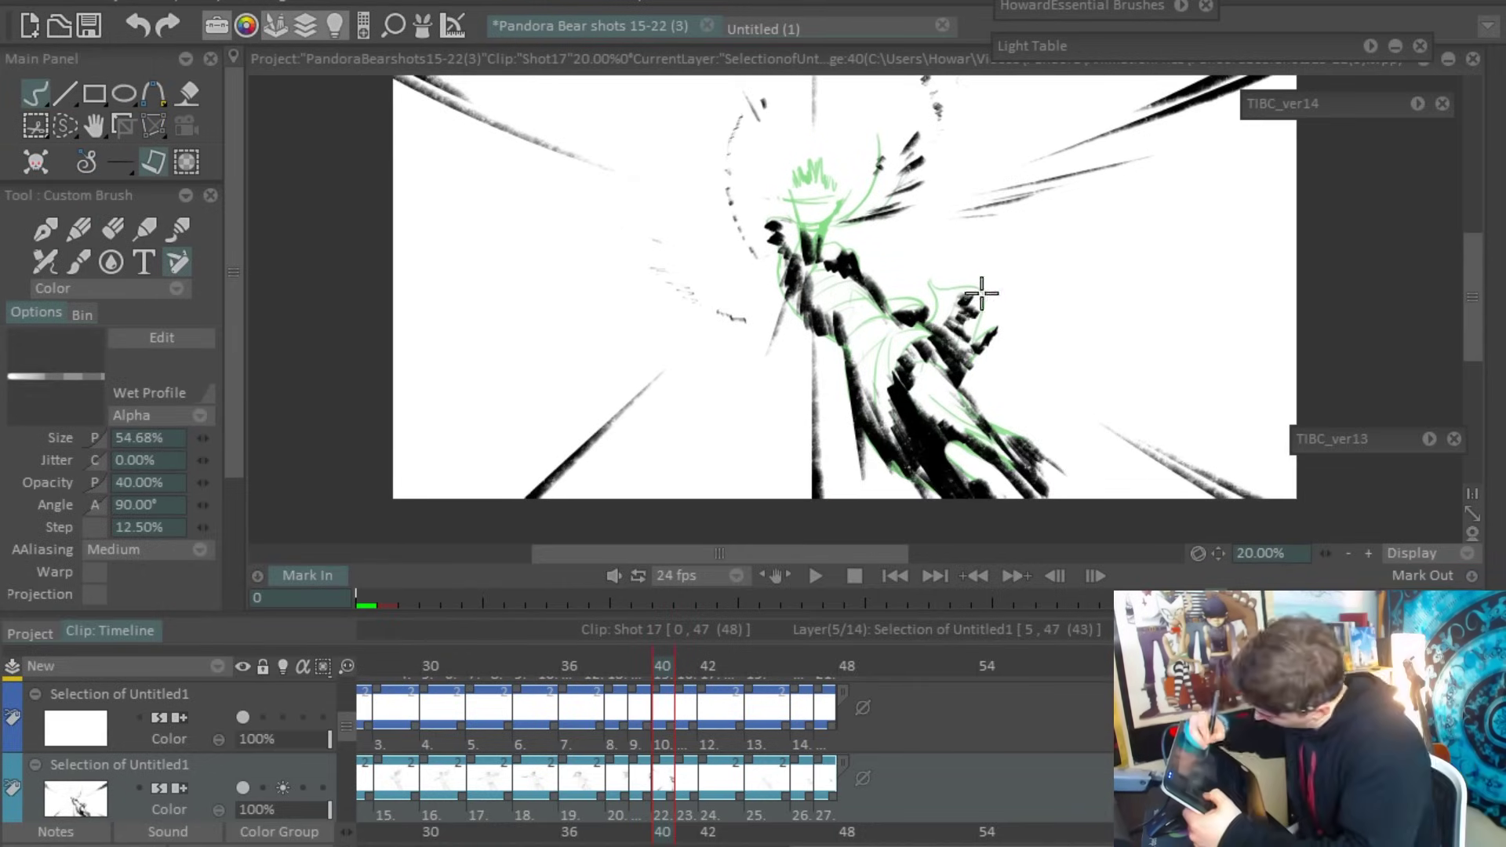
left_click_drag(1047, 379, 1094, 359)
Step: Draw two thin speed lines at the right edge
key("b")
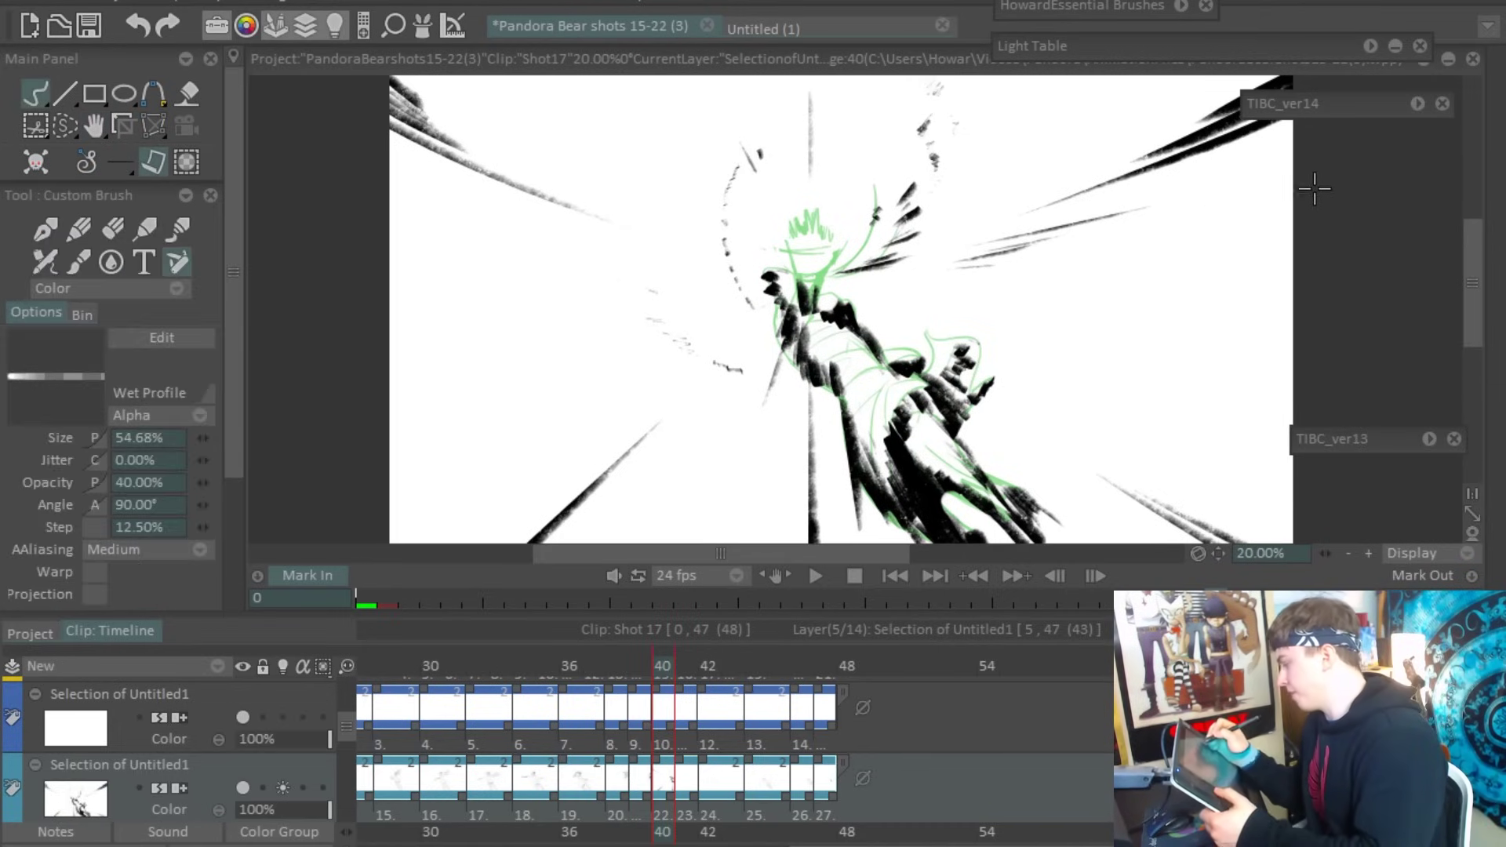
left_click_drag(1297, 207, 1183, 236)
left_click_drag(1298, 255, 1197, 271)
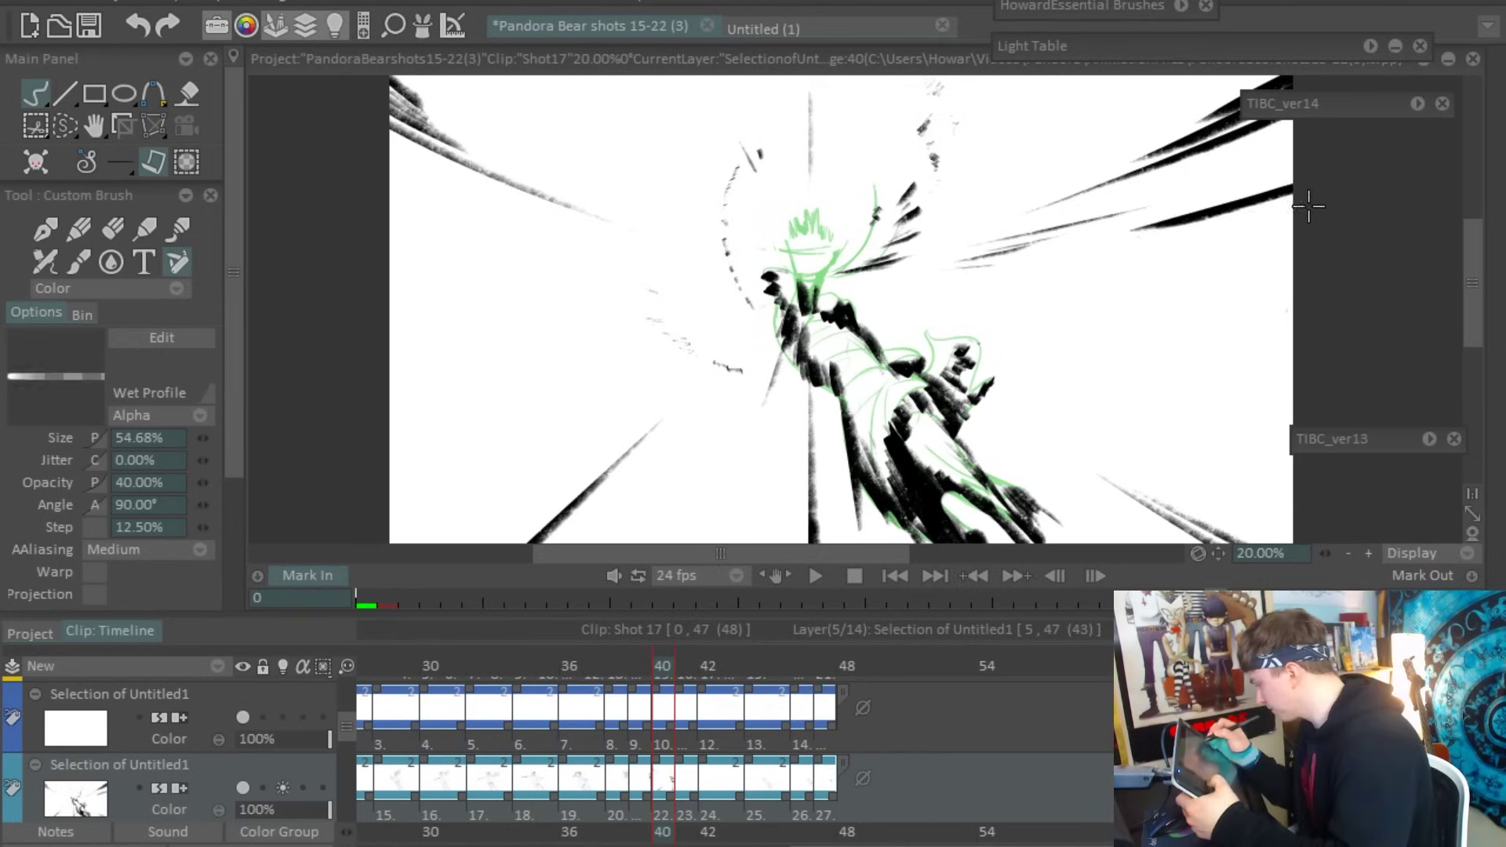
Step: Add speed lines along the right edge, lower left and left side, erasing the excess
left_click_drag(1304, 195, 1217, 269)
scroll(864, 289, "down", 3)
mouse_move(628, 451)
left_mouse_down()
mouse_move(784, 337)
mouse_move(639, 421)
left_mouse_up()
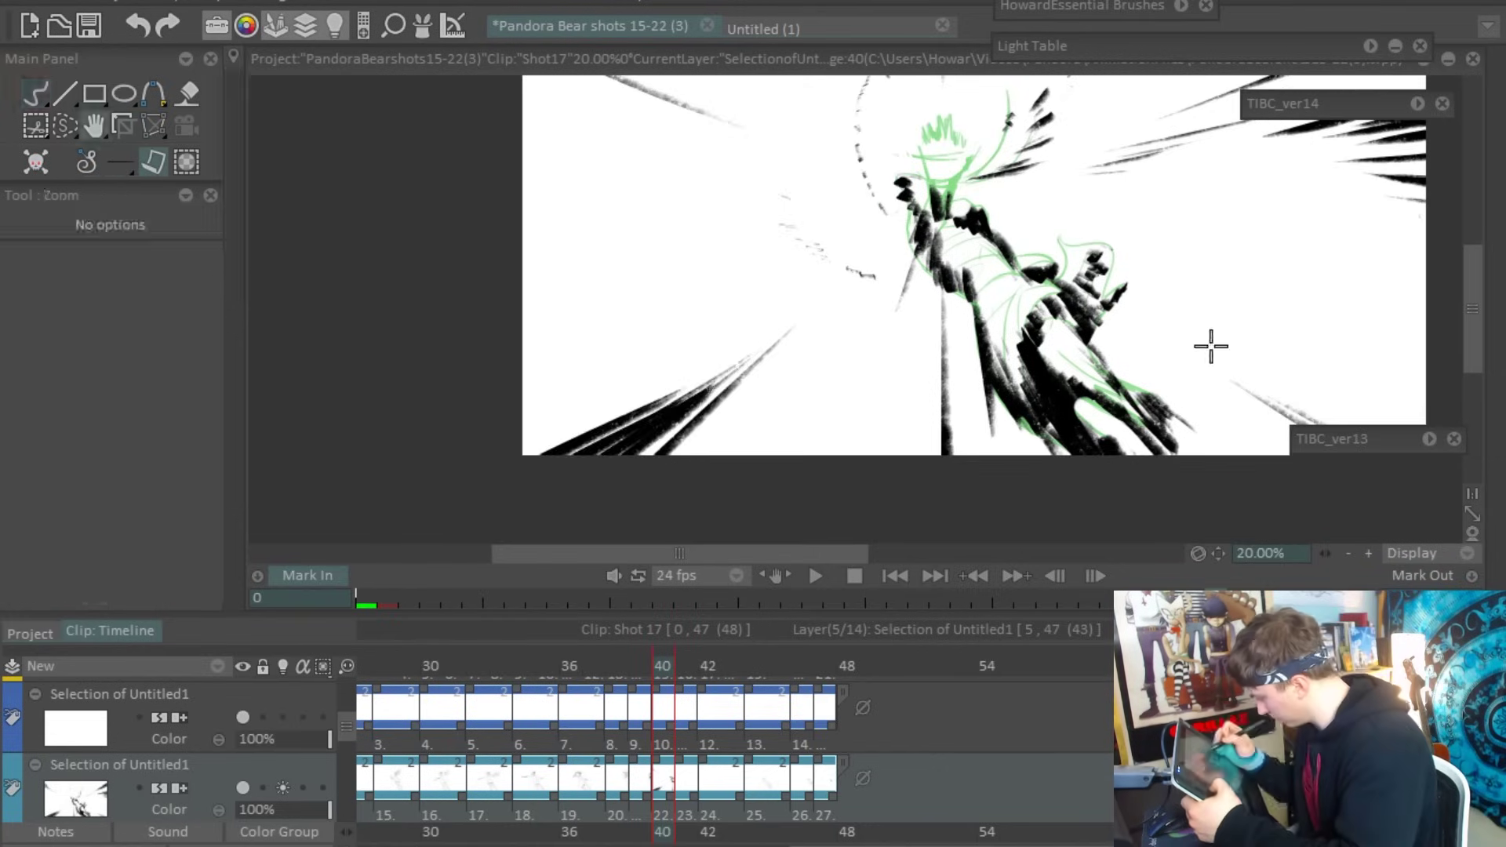
scroll(1210, 342, "up", 3)
left_click_drag(815, 329, 544, 392)
left_click_drag(667, 251, 522, 232)
key("e")
scroll(616, 327, "right", 3)
mouse_move(569, 280)
left_mouse_down()
mouse_move(616, 326)
mouse_move(577, 302)
left_mouse_up()
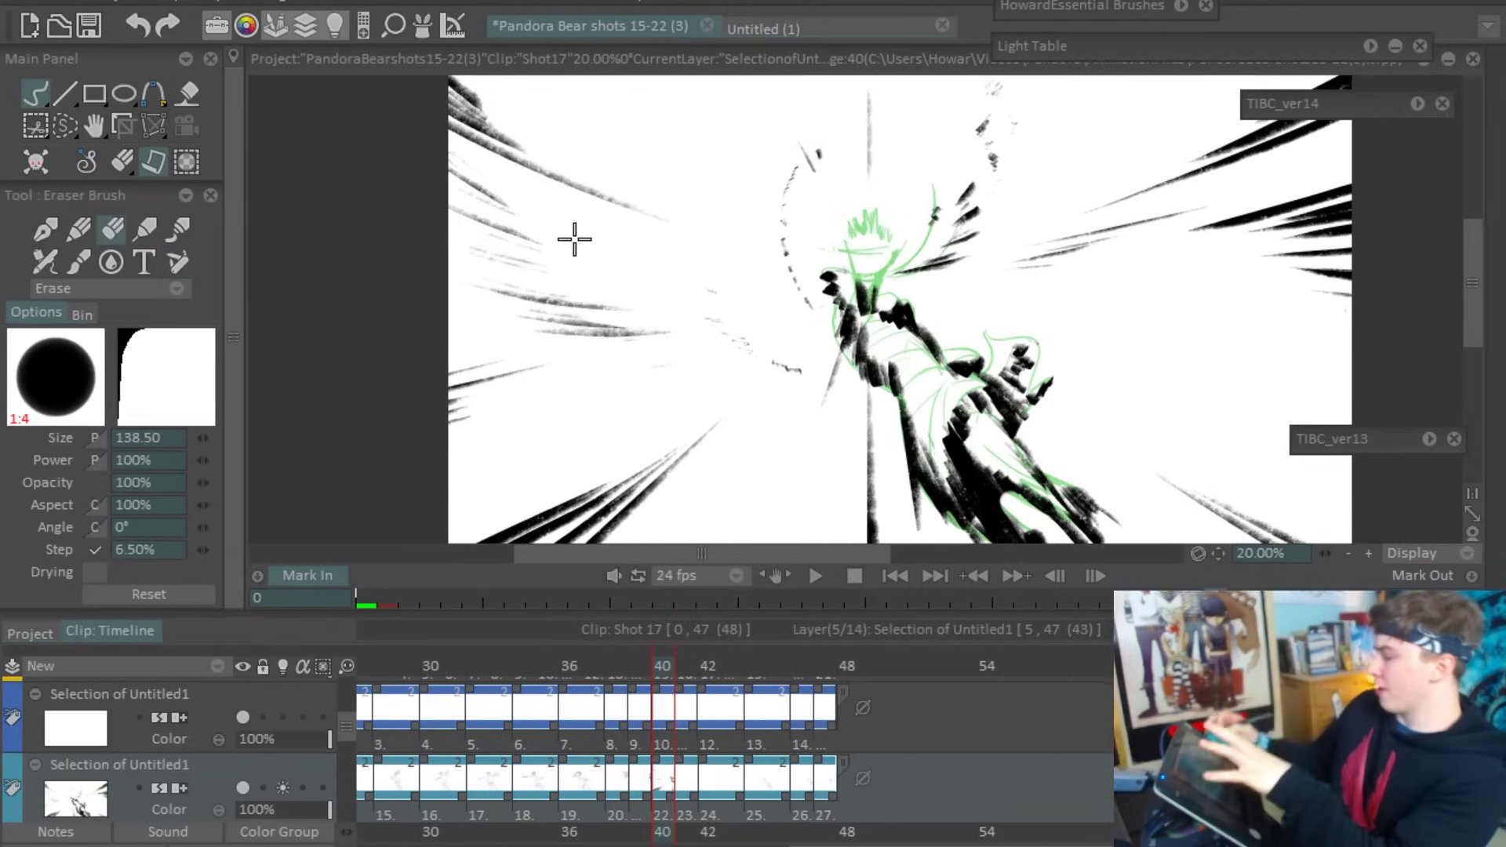
Step: Pan around the canvas and add more speed lines along the edges
key("space")
left_click_drag(849, 344, 900, 298)
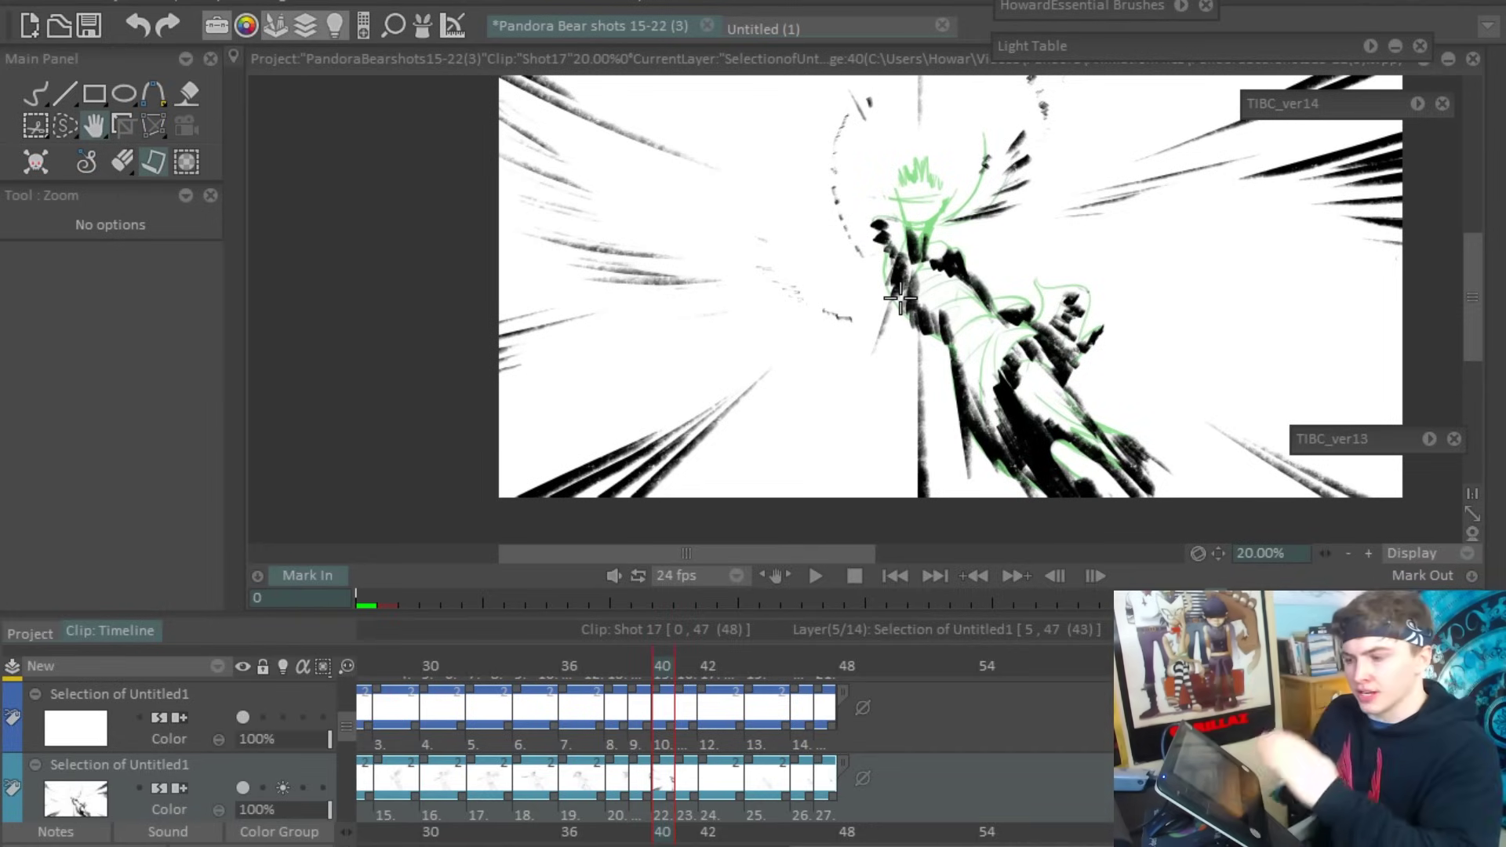
left_click_drag(1155, 349, 766, 360)
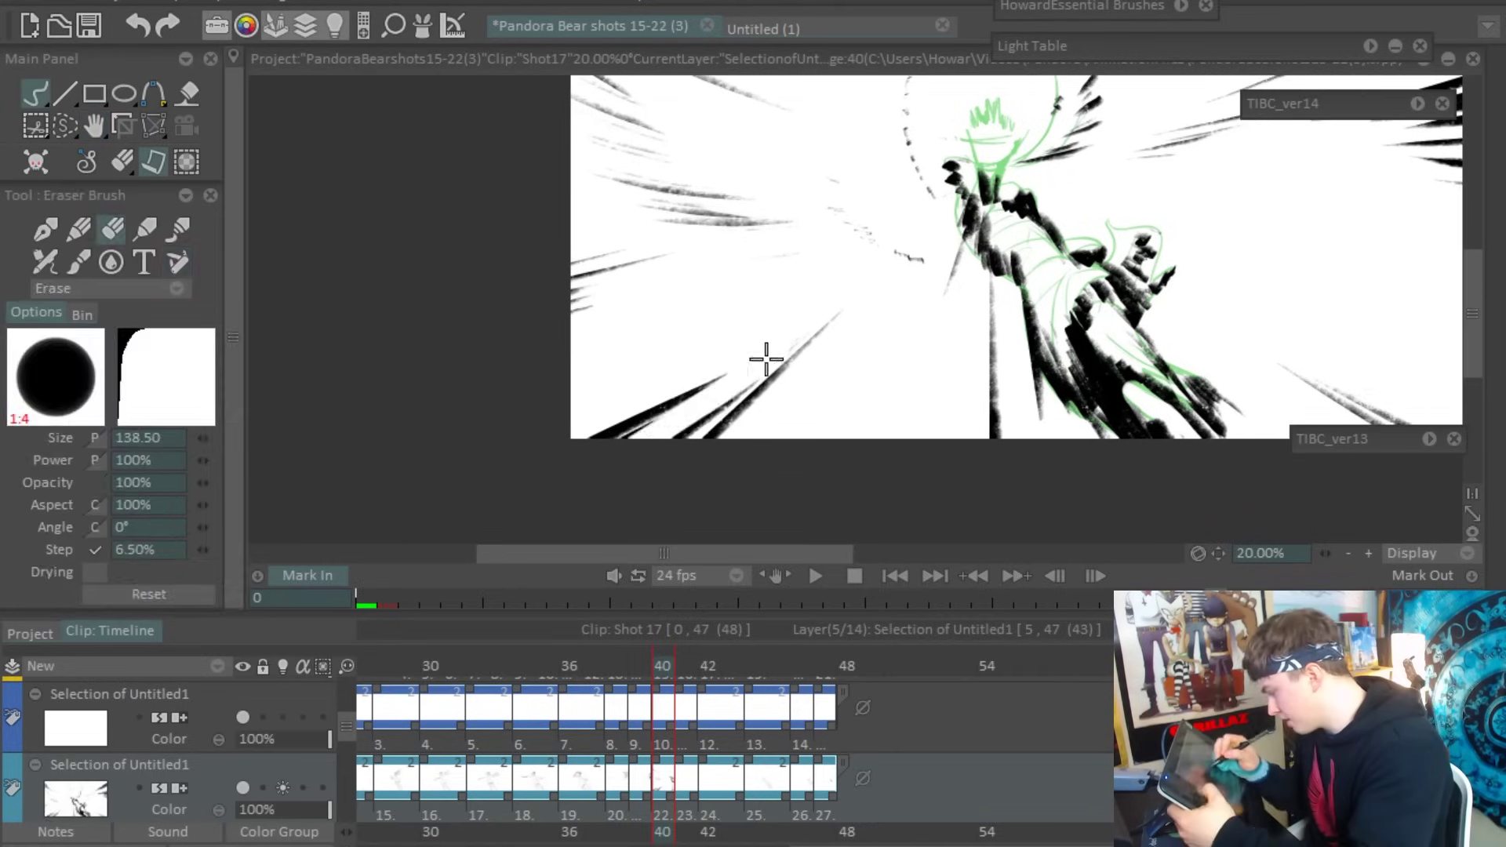
left_click_drag(1282, 269, 1055, 258)
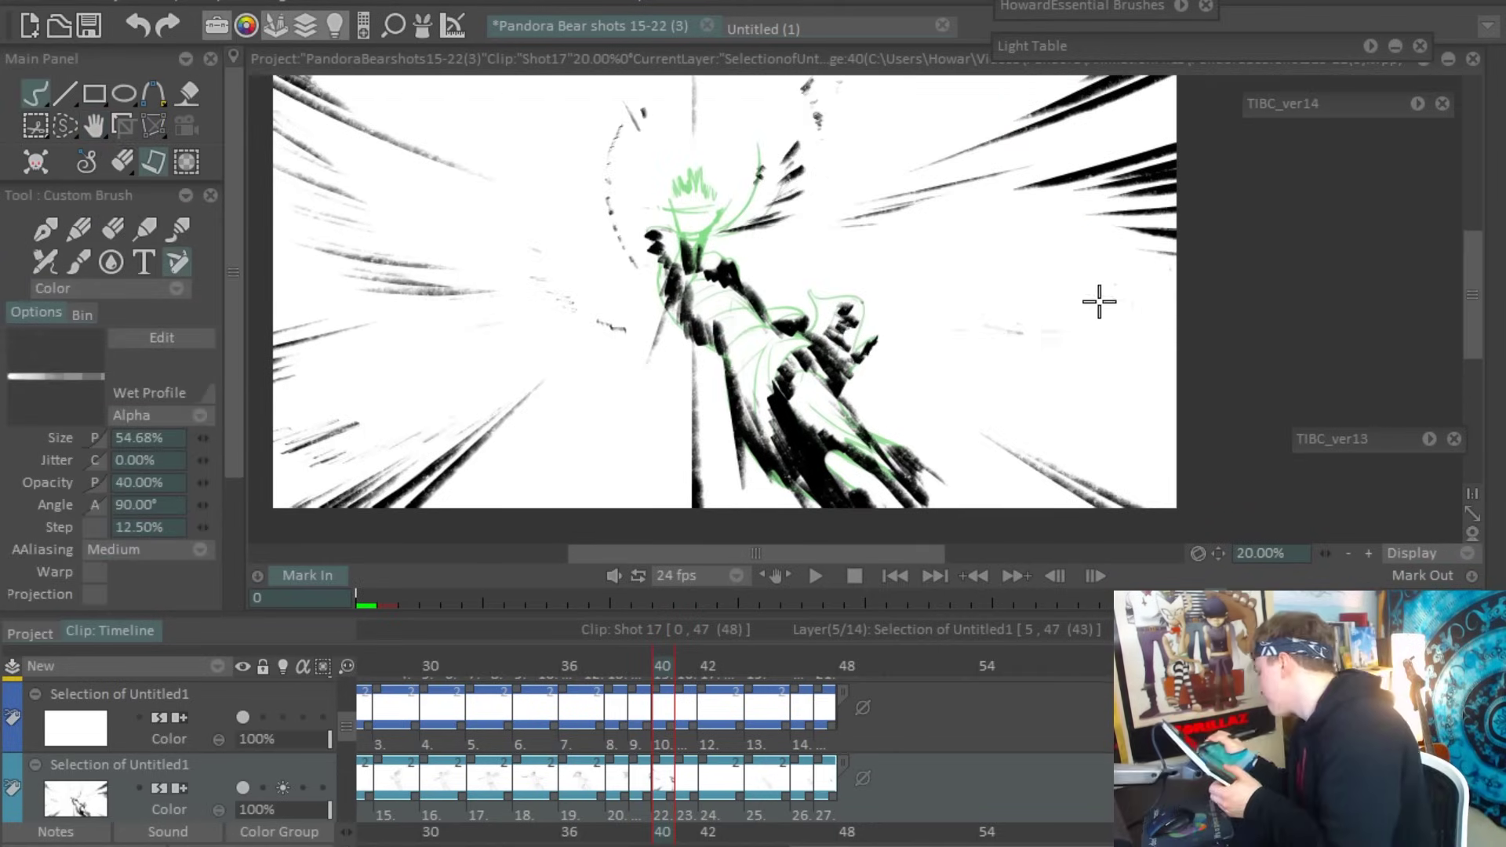
left_click_drag(1176, 398, 1227, 431)
left_click_drag(468, 410, 470, 335)
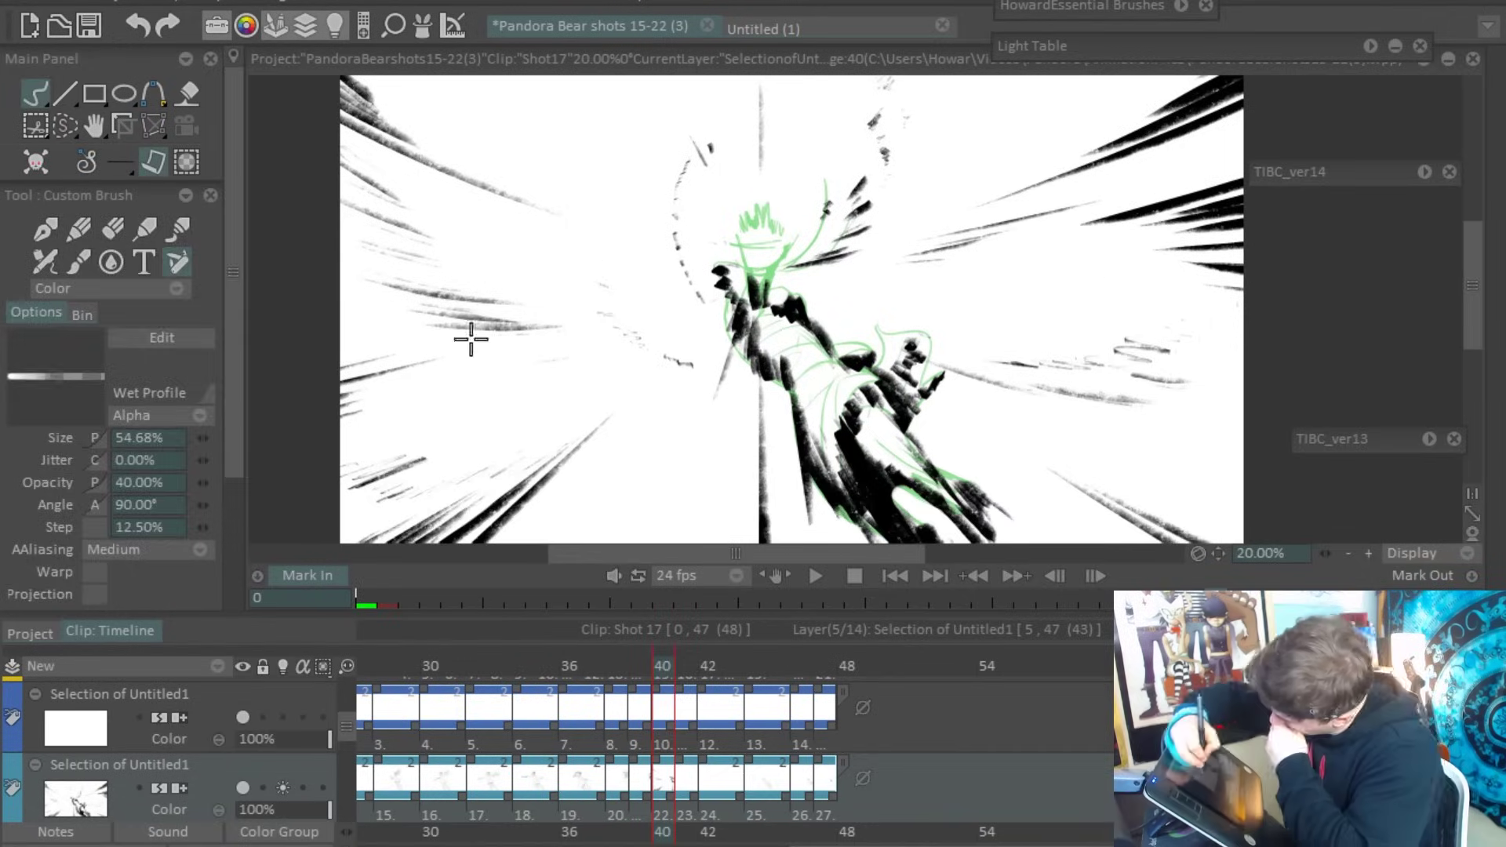
key("space")
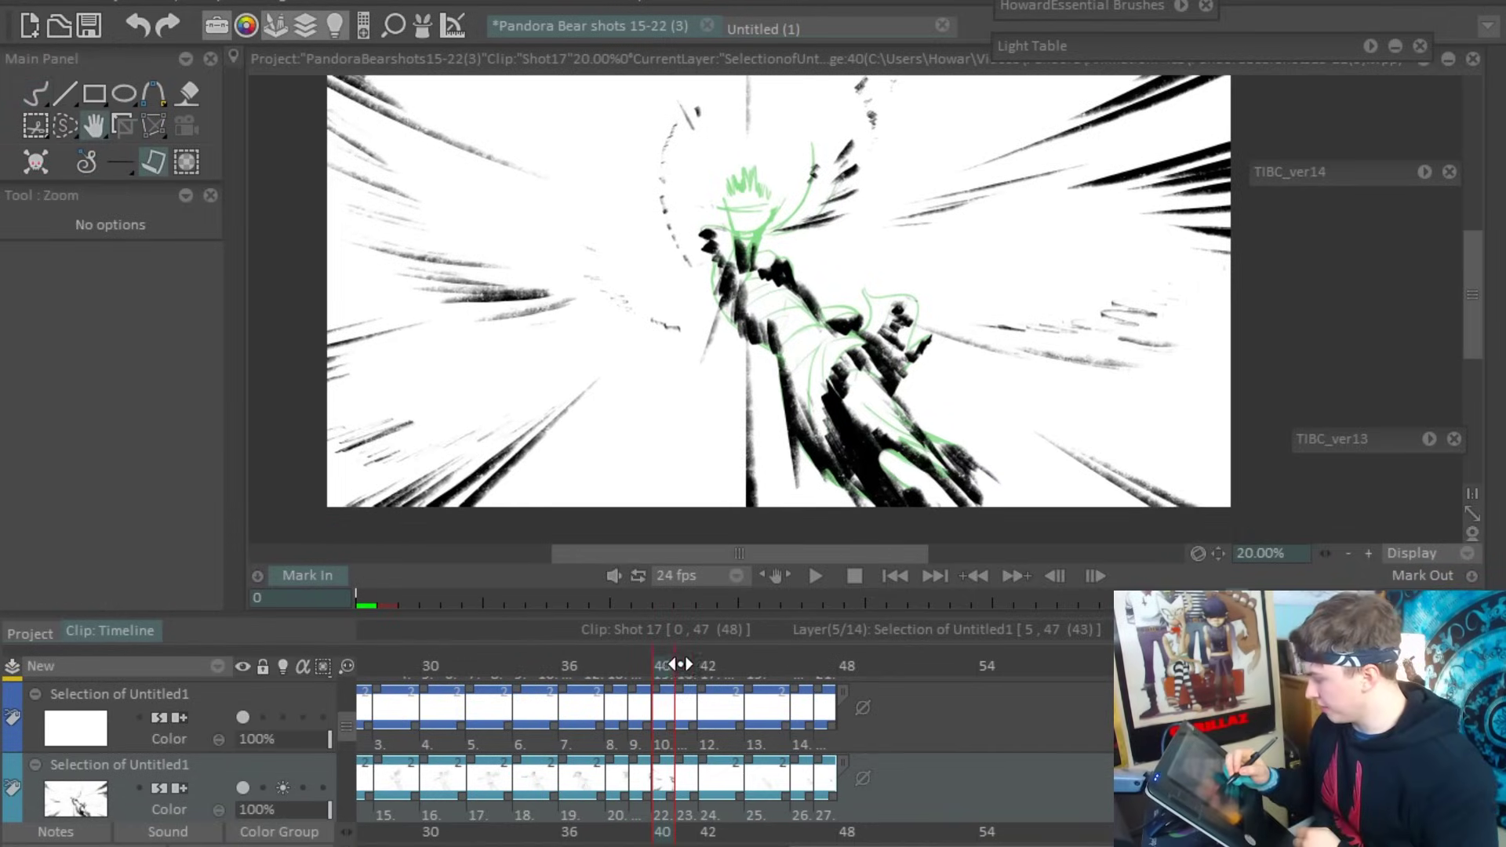
Step: On frame 41, swap onion-skin level 1 for level 2 (green) and collapse the Light Table
left_click(679, 664)
left_click(1390, 47)
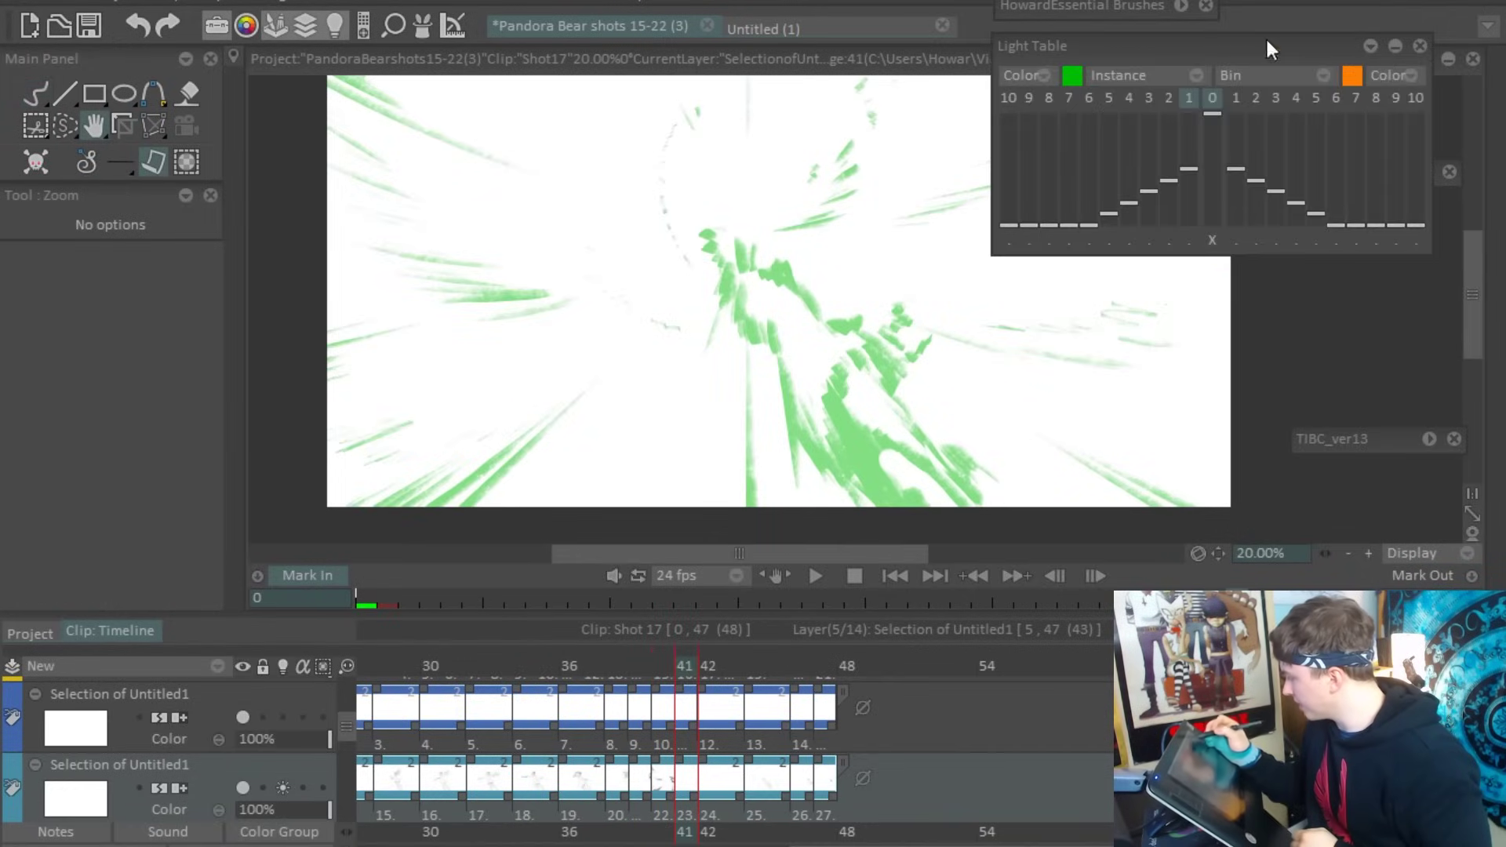
left_click(1184, 95)
left_click(1167, 97)
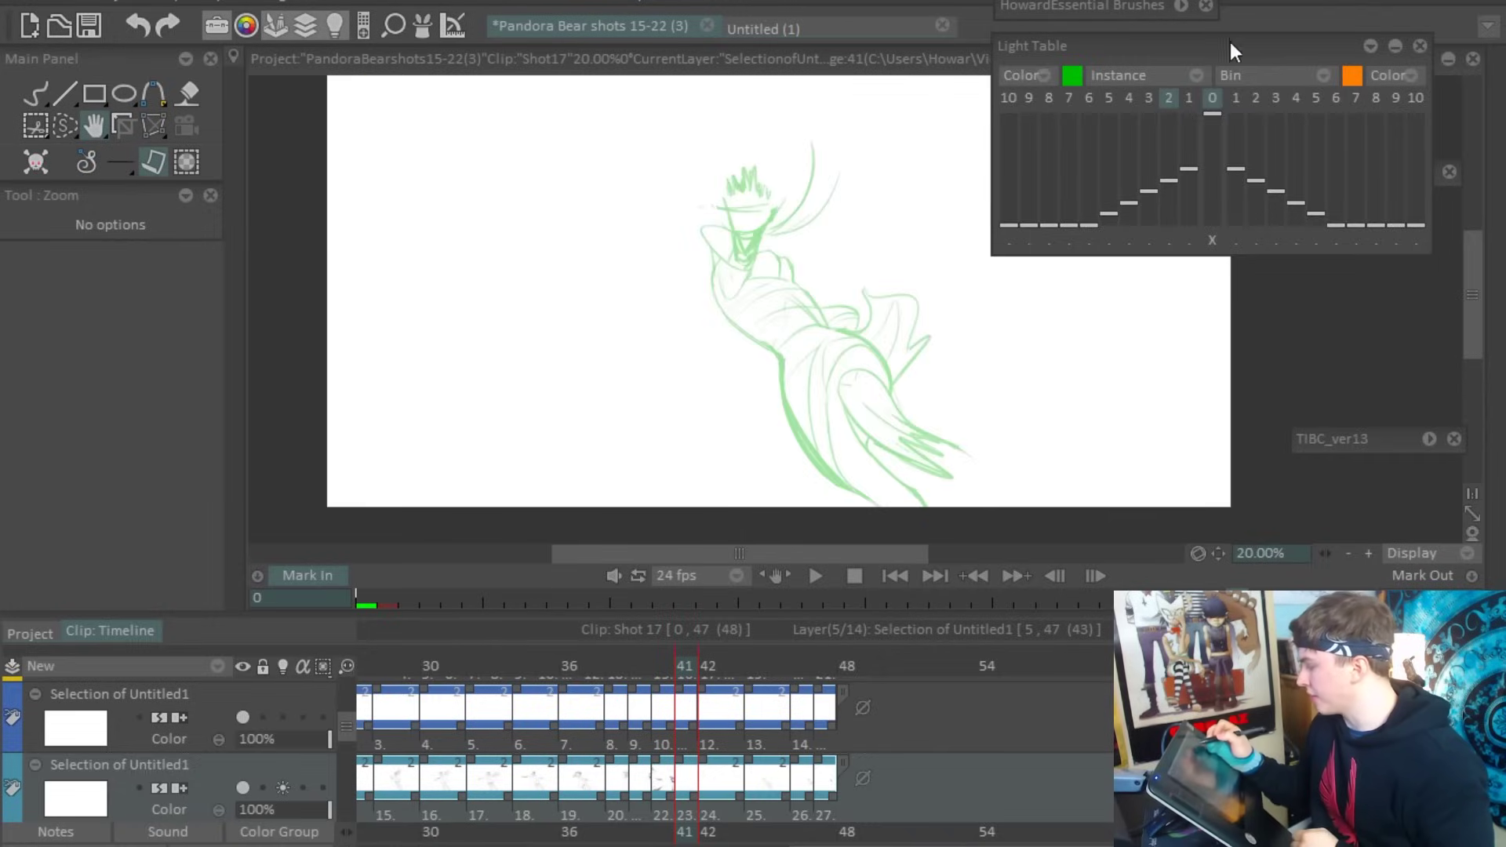
left_click(1394, 46)
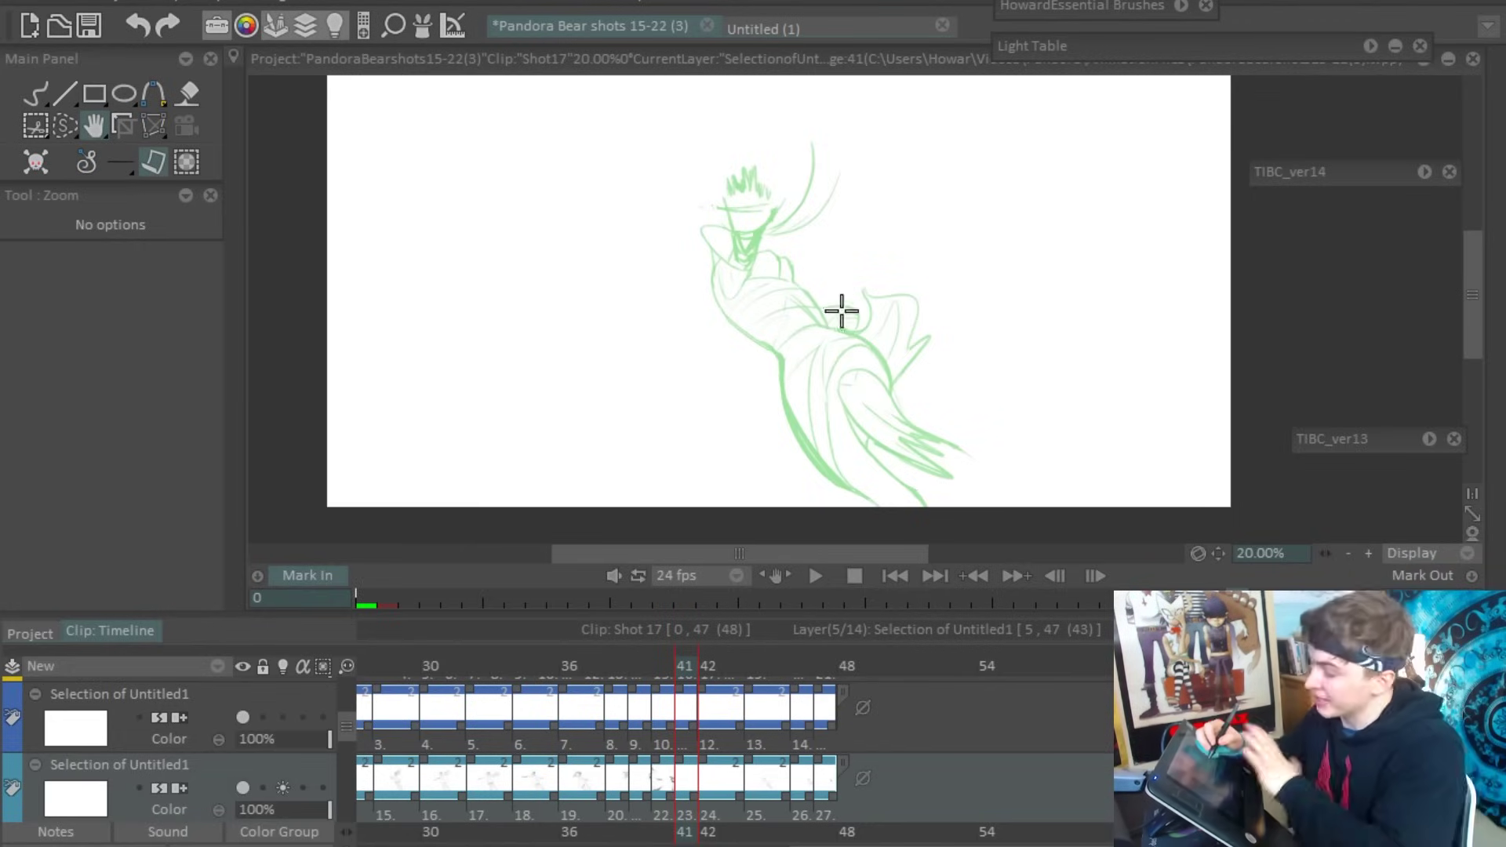
Step: Paint black strokes over the figure and speed lines radiating to its right on frame 41
key("e")
left_click_drag(835, 322, 870, 392)
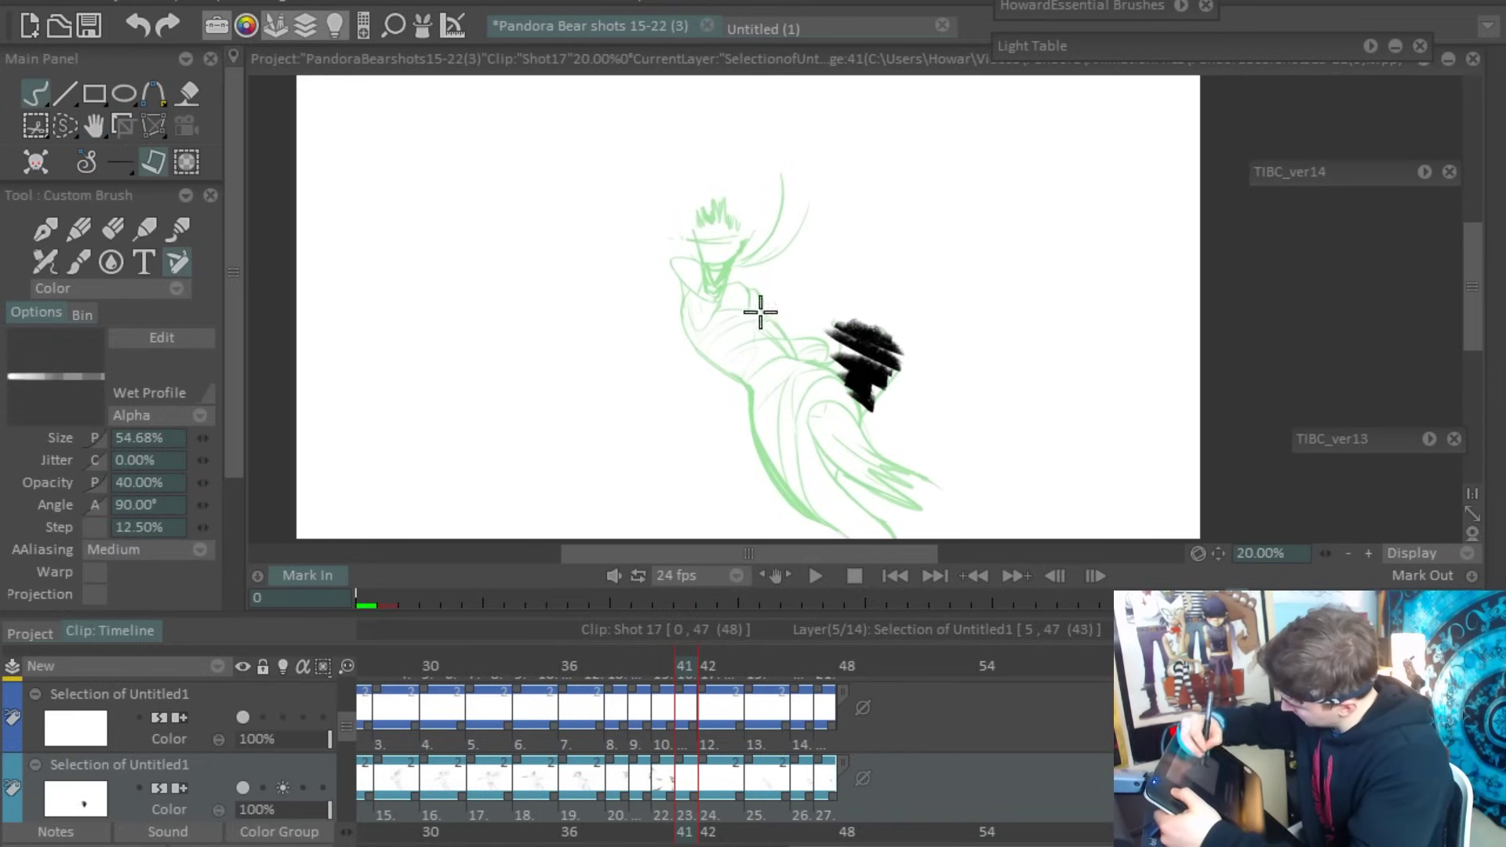
left_click_drag(745, 289, 800, 381)
key("e")
mouse_move(835, 330)
left_mouse_down()
mouse_move(881, 396)
mouse_move(807, 353)
mouse_move(869, 481)
mouse_move(816, 436)
mouse_move(886, 533)
left_mouse_up()
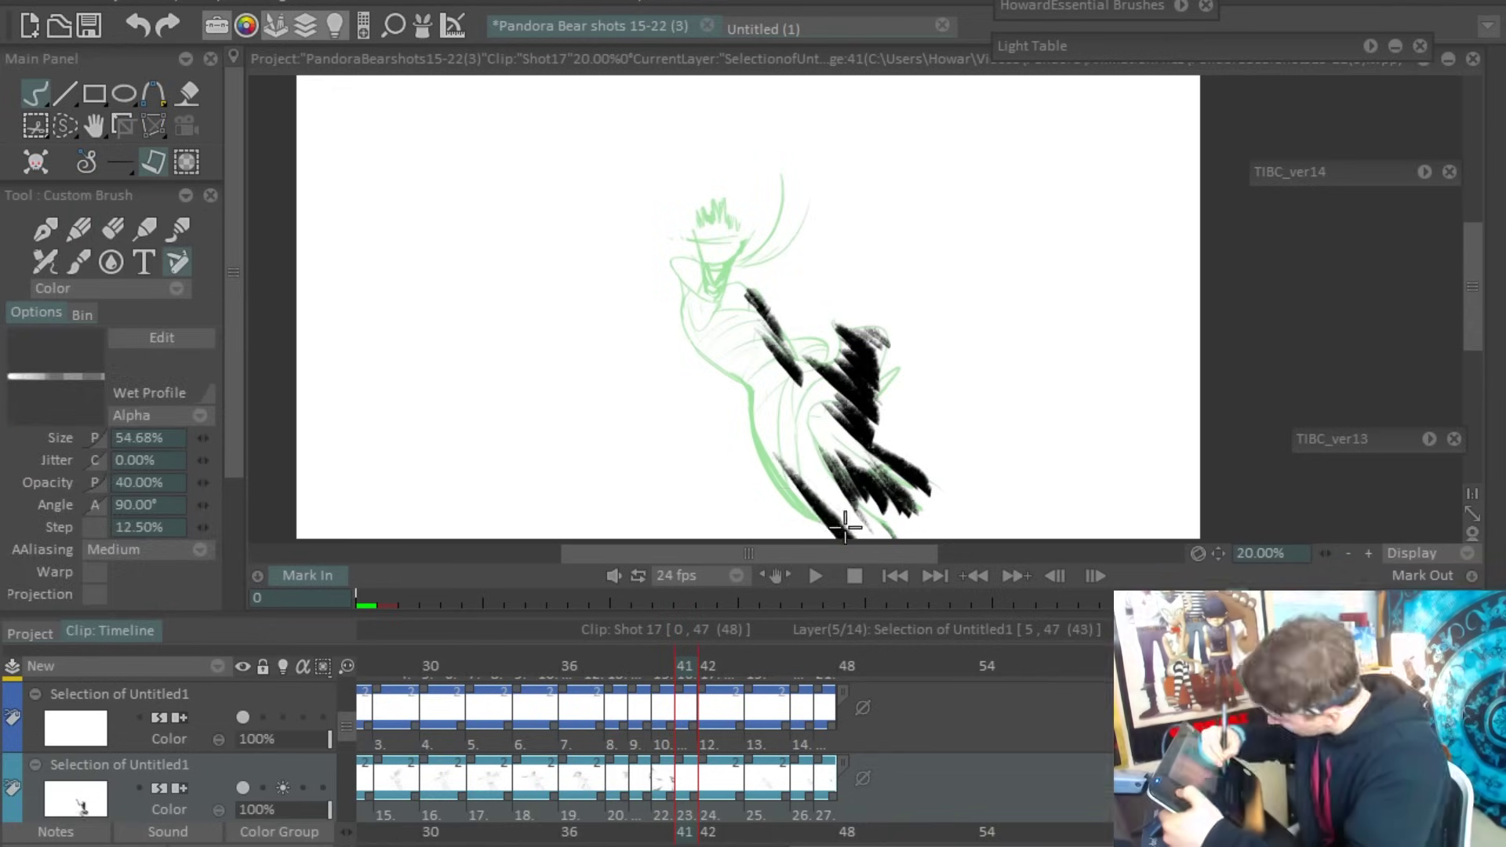
left_click_drag(955, 302, 927, 333)
left_click_drag(1160, 337, 797, 326)
left_click_drag(1161, 440, 864, 312)
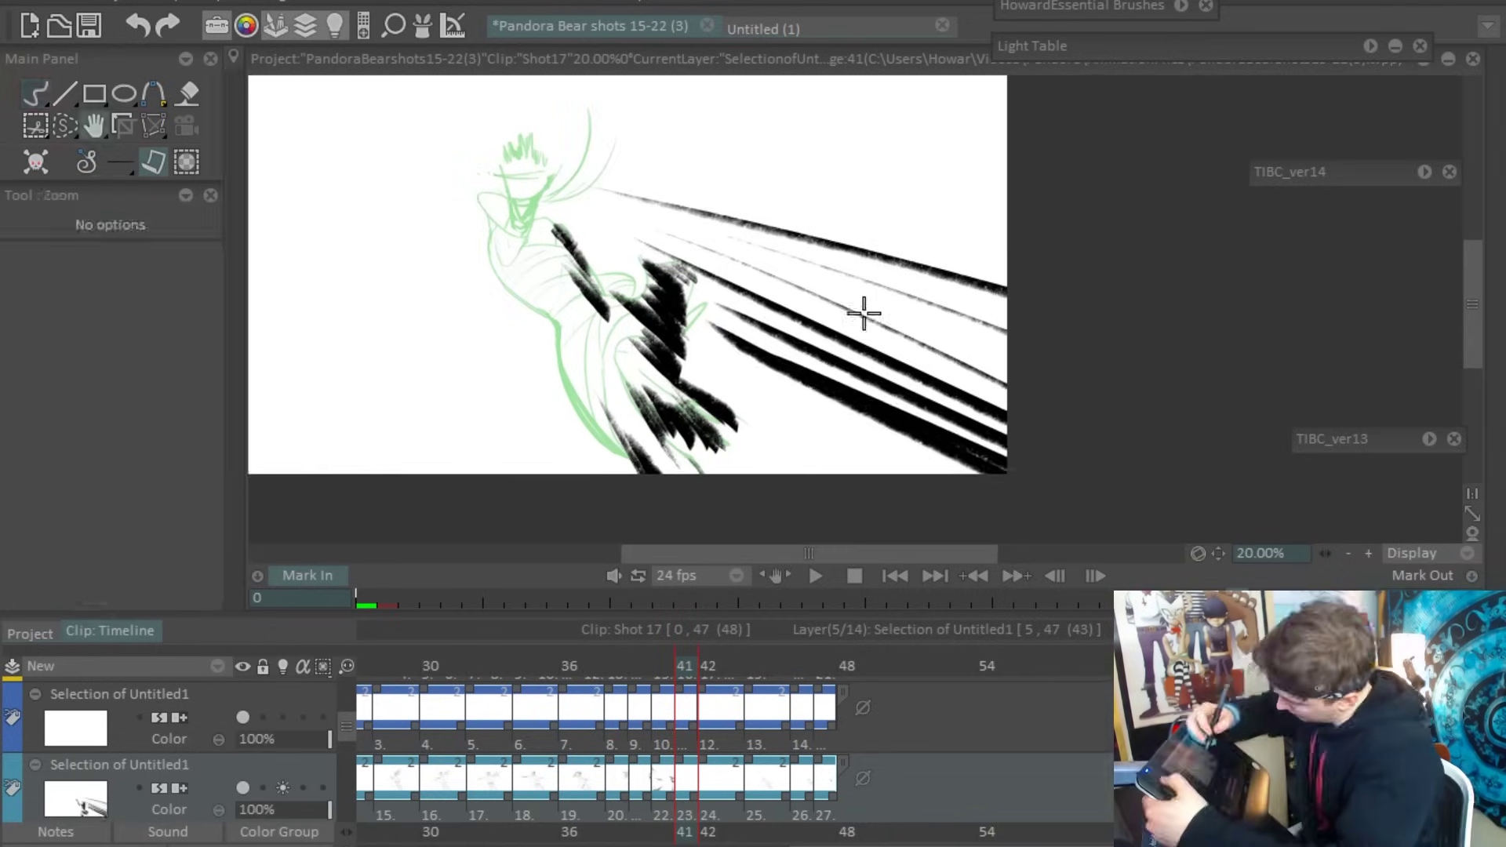
mouse_move(1004, 423)
left_mouse_down()
mouse_move(725, 378)
mouse_move(974, 447)
left_mouse_up()
left_click_drag(784, 345, 1007, 474)
mouse_move(1106, 292)
left_mouse_down()
mouse_move(772, 221)
mouse_move(1043, 254)
left_mouse_up()
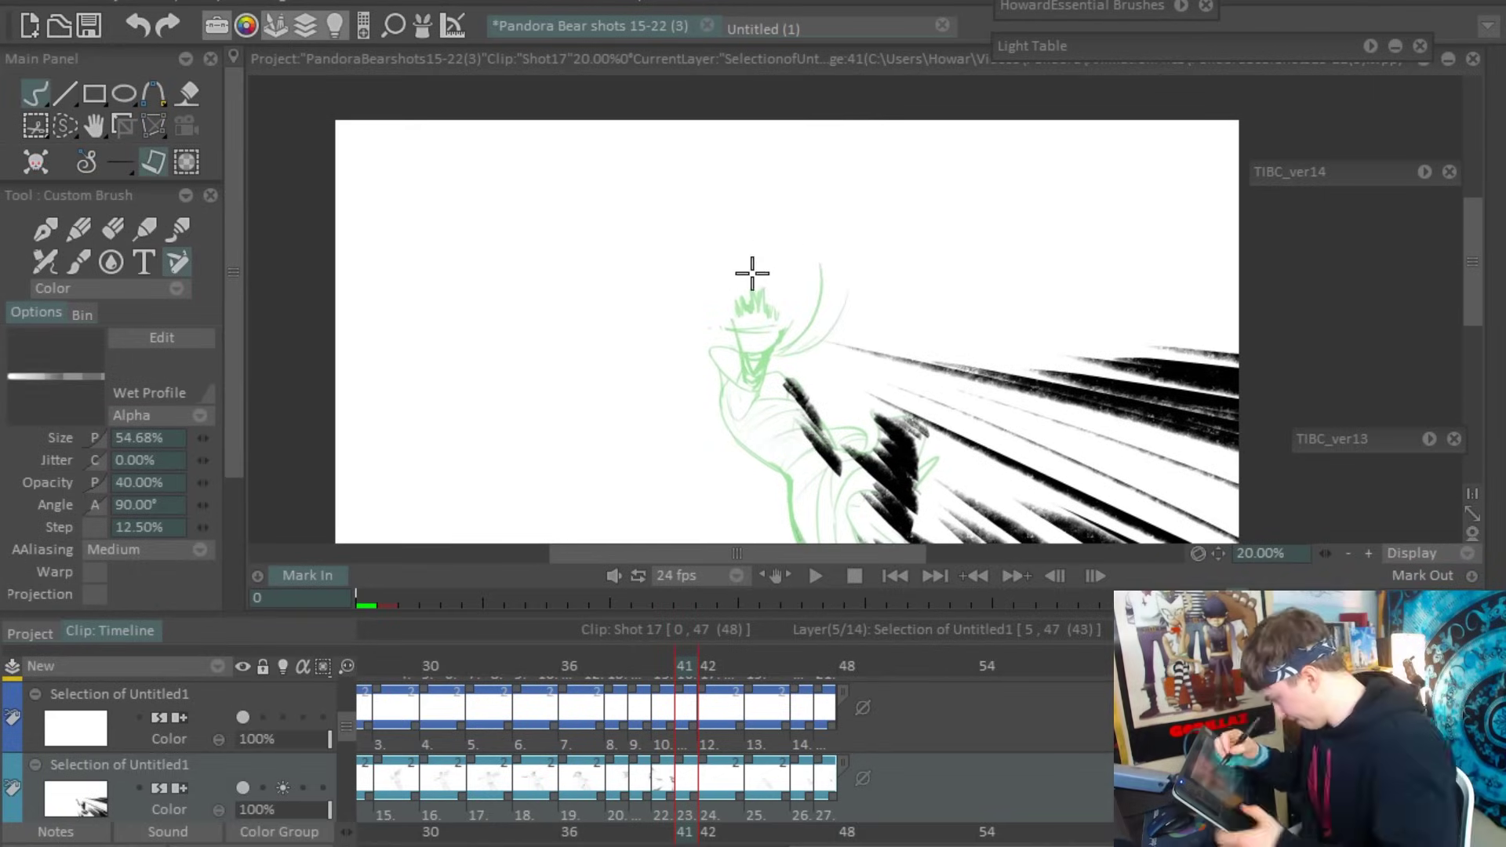
Step: Add speed lines radiating toward the top right, undoing a stray black blob over the head
left_click_drag(754, 253, 754, 121)
mouse_move(822, 122)
left_mouse_down()
mouse_move(774, 206)
mouse_move(871, 119)
left_mouse_up()
left_click_drag(824, 251, 988, 119)
left_click_drag(863, 266, 1223, 181)
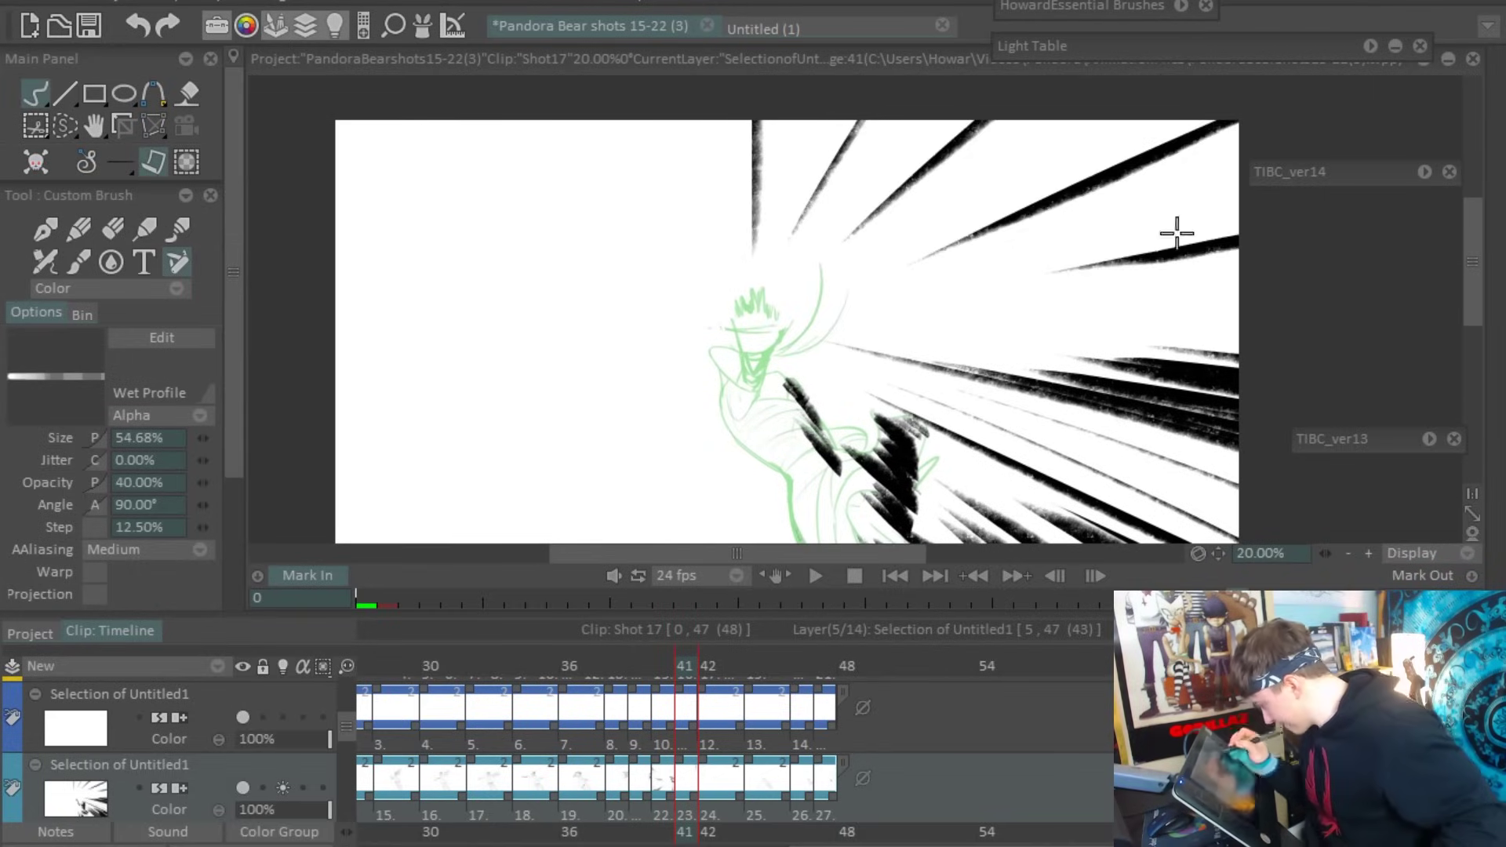
left_click_drag(764, 286, 753, 346)
left_click_drag(847, 143, 898, 164)
key("ctrl+z")
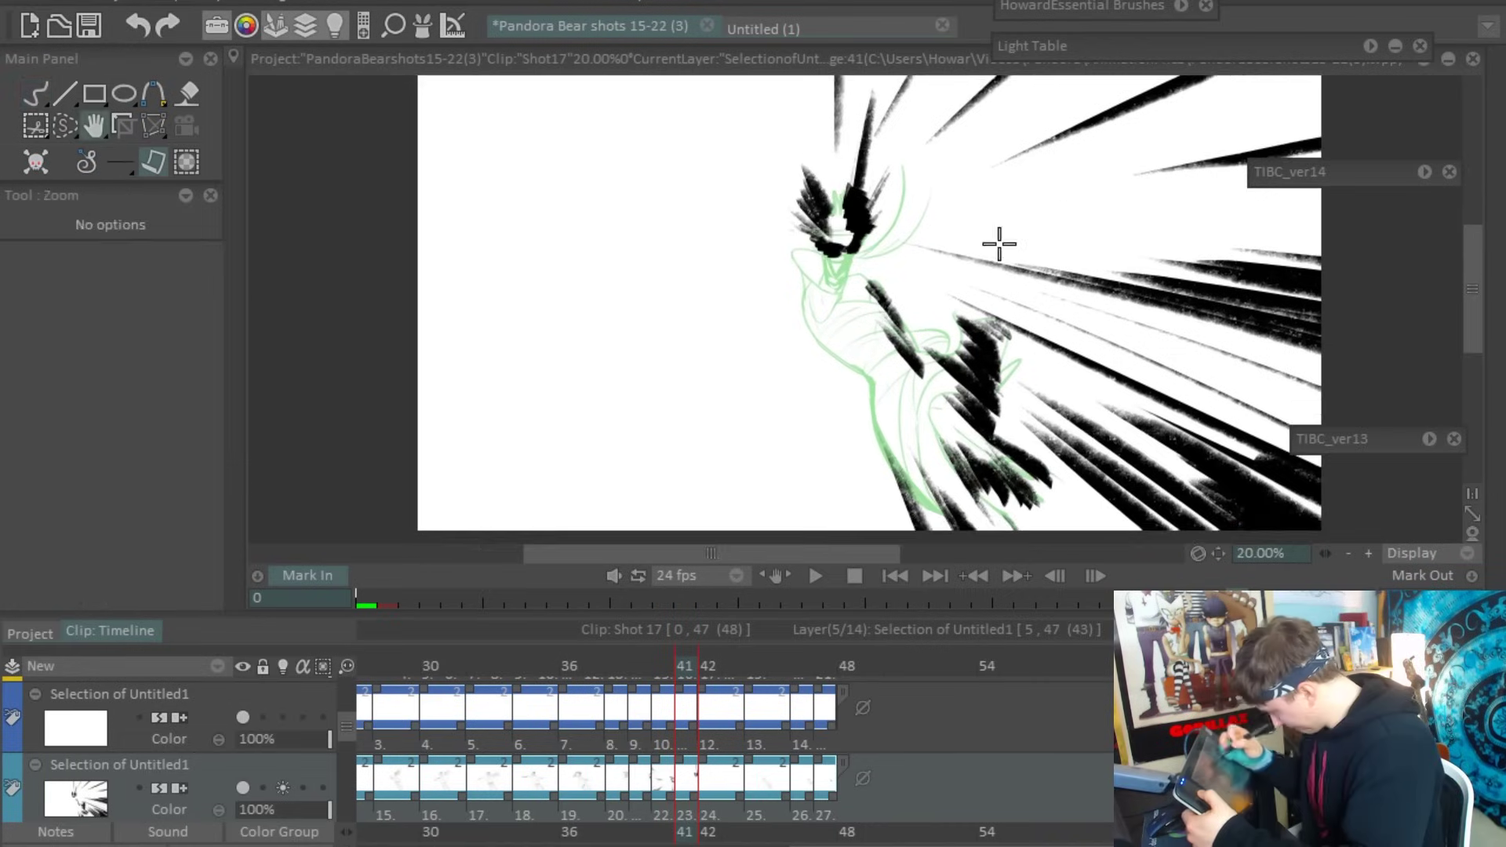
key("b")
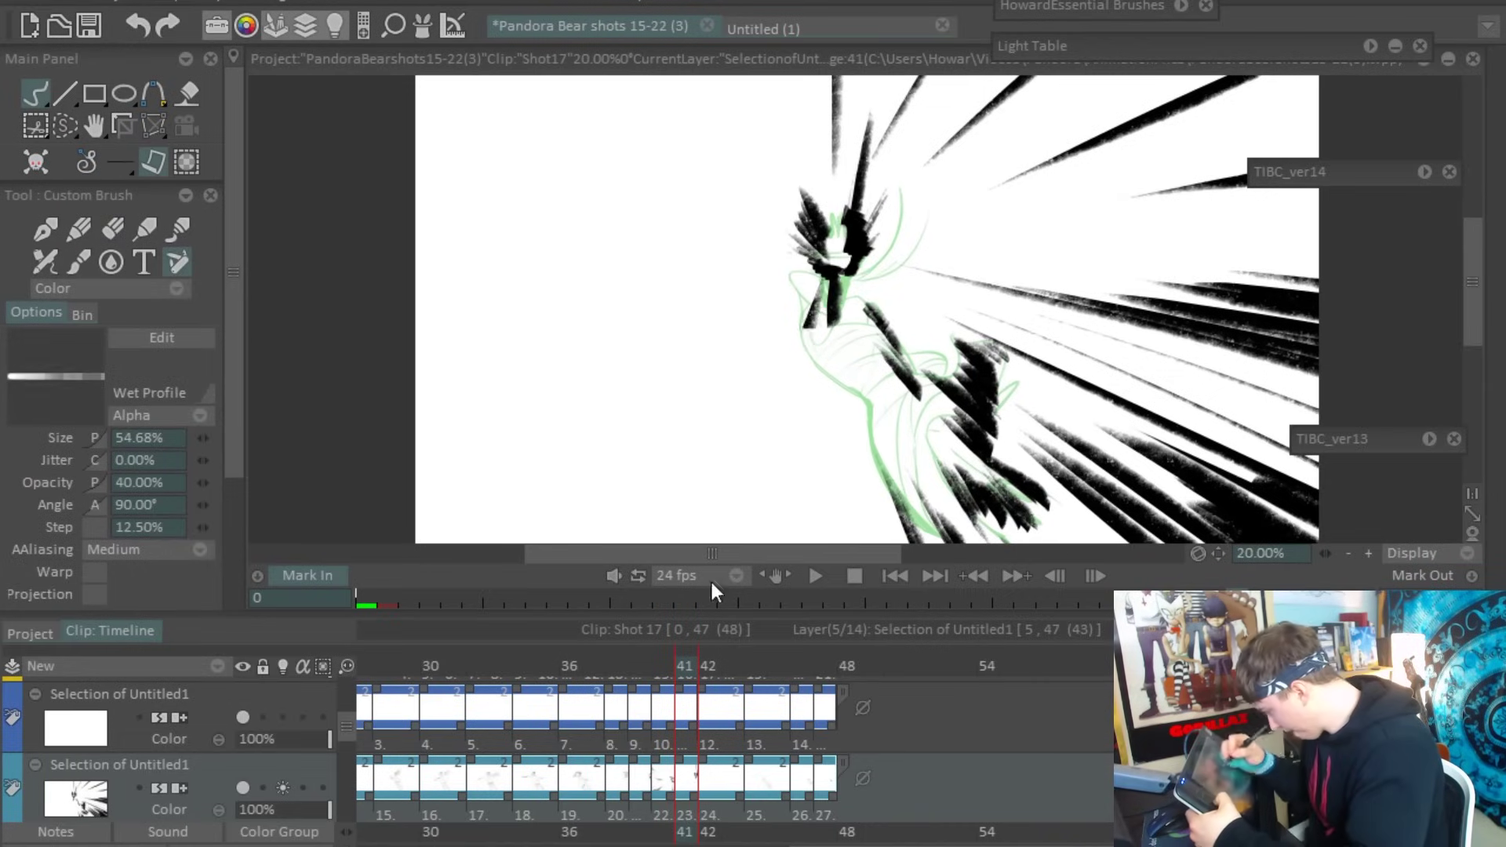
Step: Flip to the neighbouring frame and try a dark stroke near the head, then undo it
mouse_move(684, 683)
left_mouse_down()
mouse_move(666, 684)
mouse_move(696, 672)
left_mouse_up()
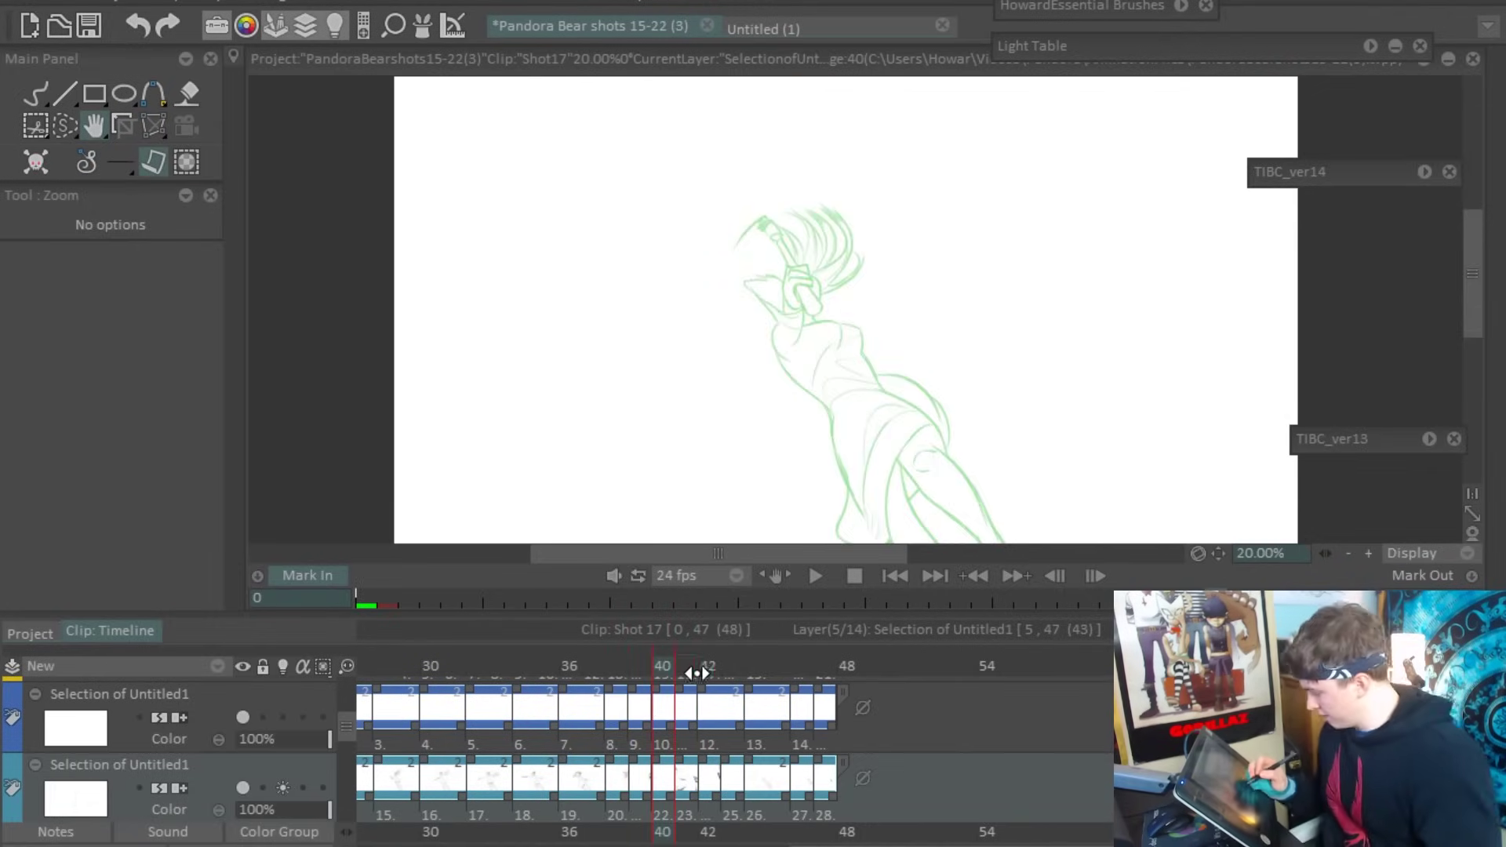
key("b")
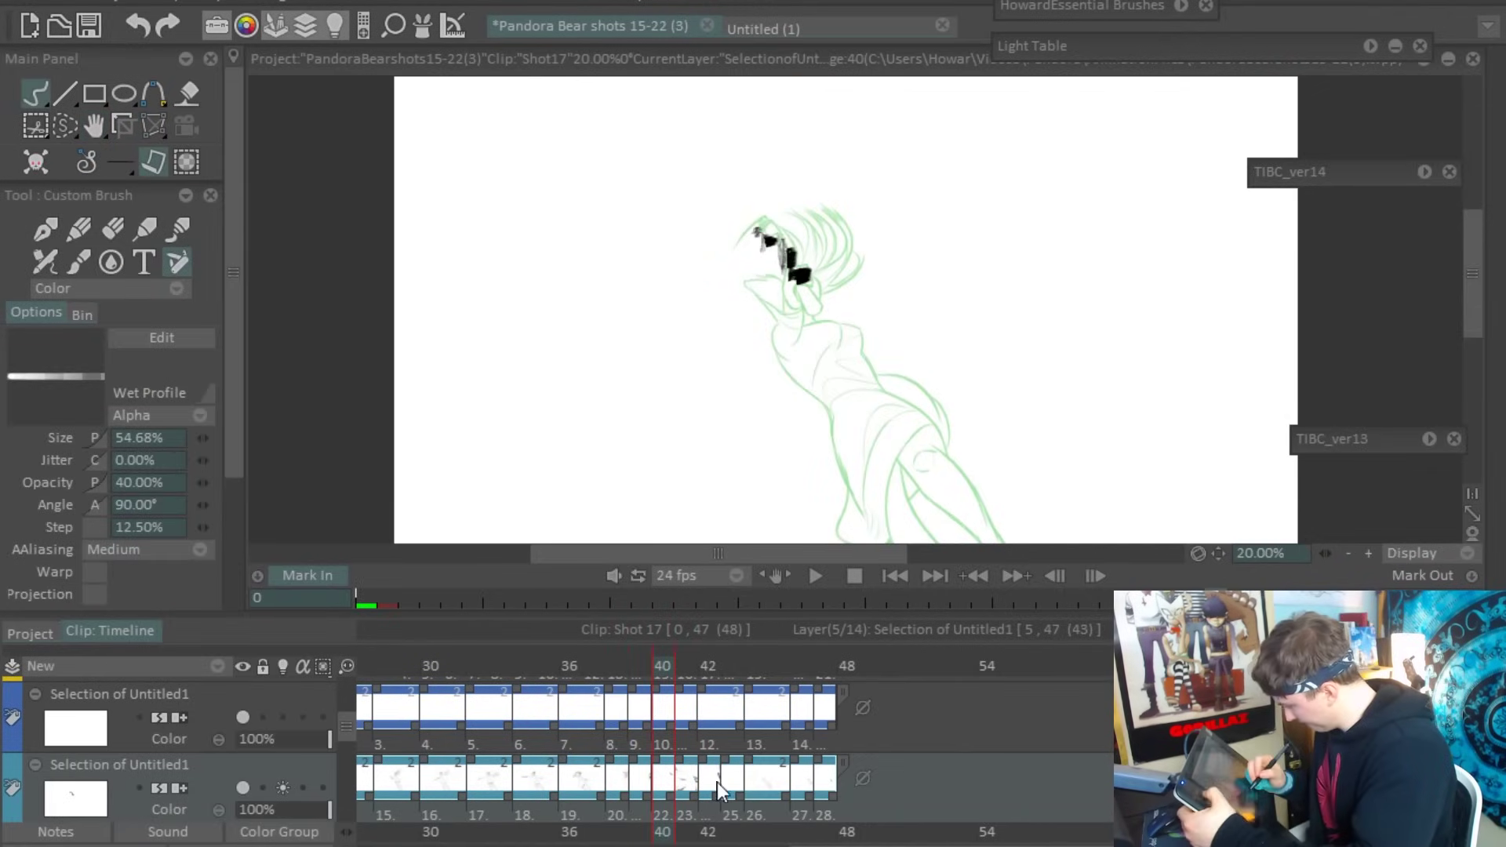
key("e")
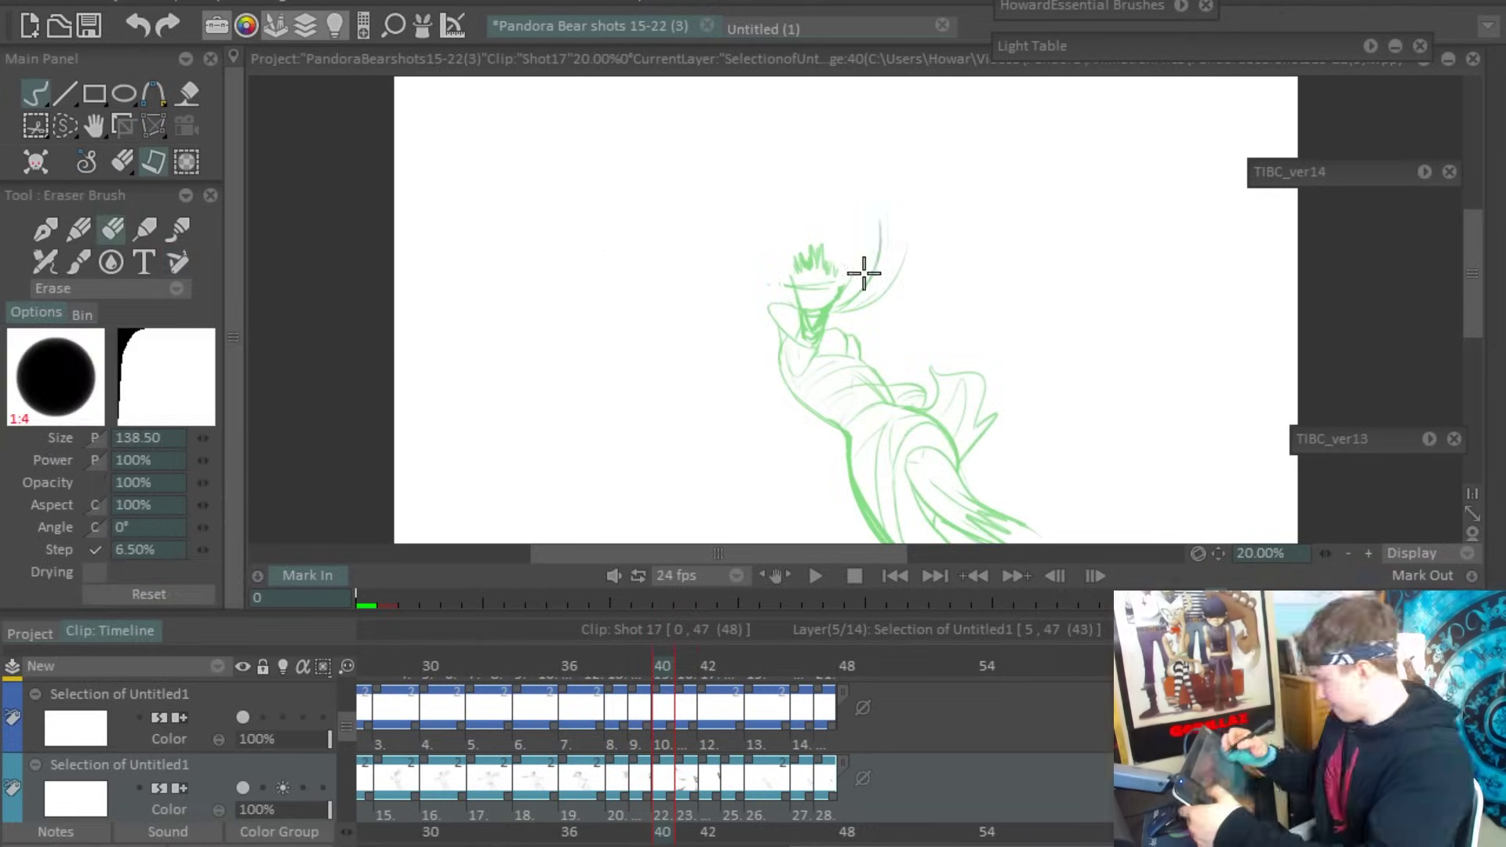
key("b")
left_click_drag(823, 314, 867, 232)
key("ctrl+z")
key("e")
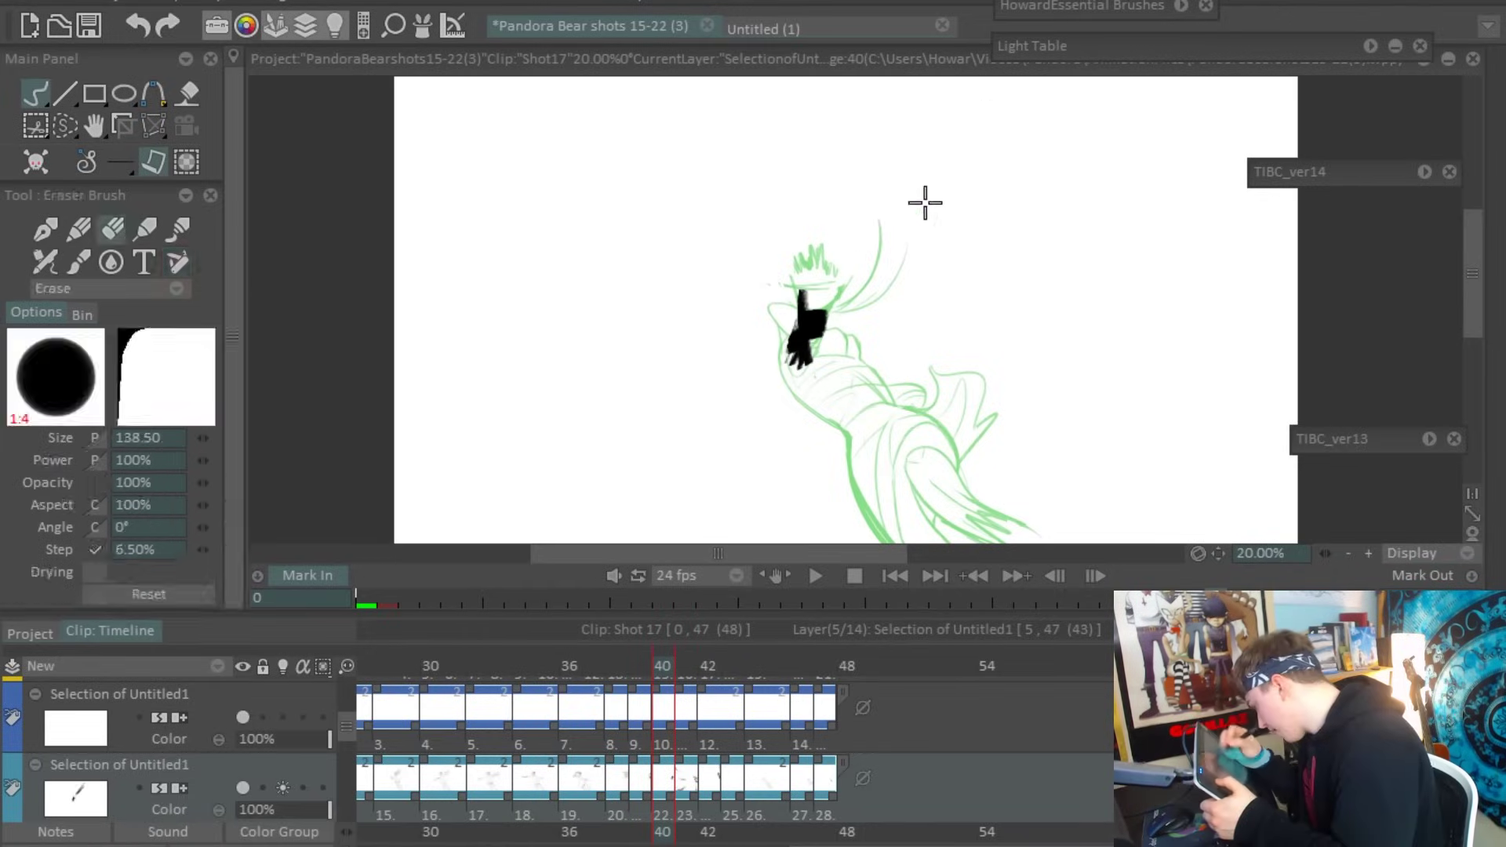
key("b")
Step: Paint black wing strokes on both sides of the head, redrawing and reshaping them longer
left_click_drag(963, 95, 850, 218)
mouse_move(663, 169)
left_mouse_down()
mouse_move(761, 275)
mouse_move(667, 173)
left_mouse_up()
key("e")
key("b")
left_click_drag(682, 224, 823, 302)
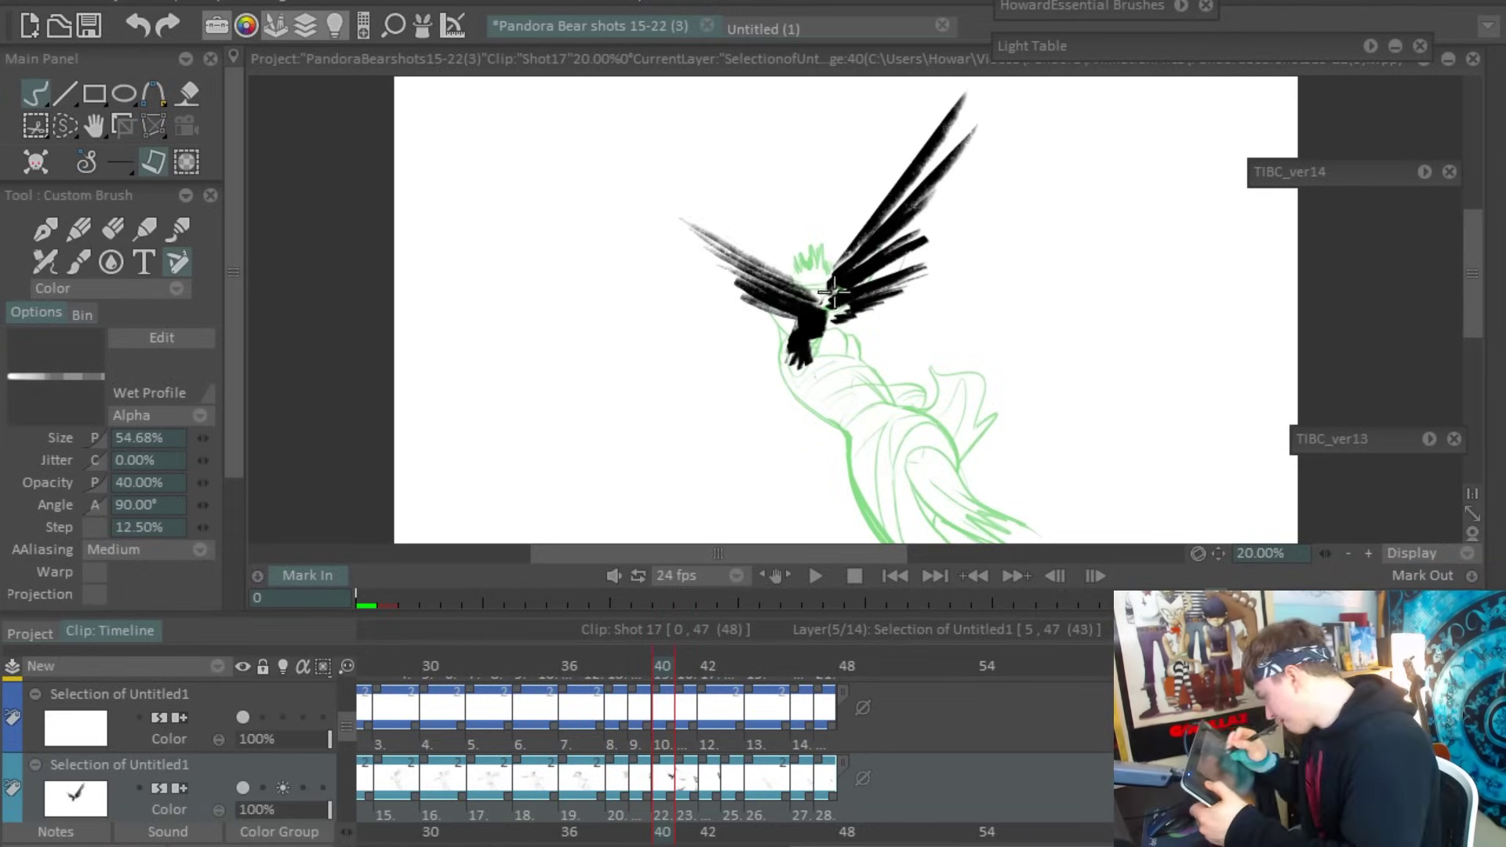
mouse_move(1020, 160)
left_mouse_down()
mouse_move(831, 287)
mouse_move(849, 362)
mouse_move(894, 412)
mouse_move(843, 451)
left_mouse_up()
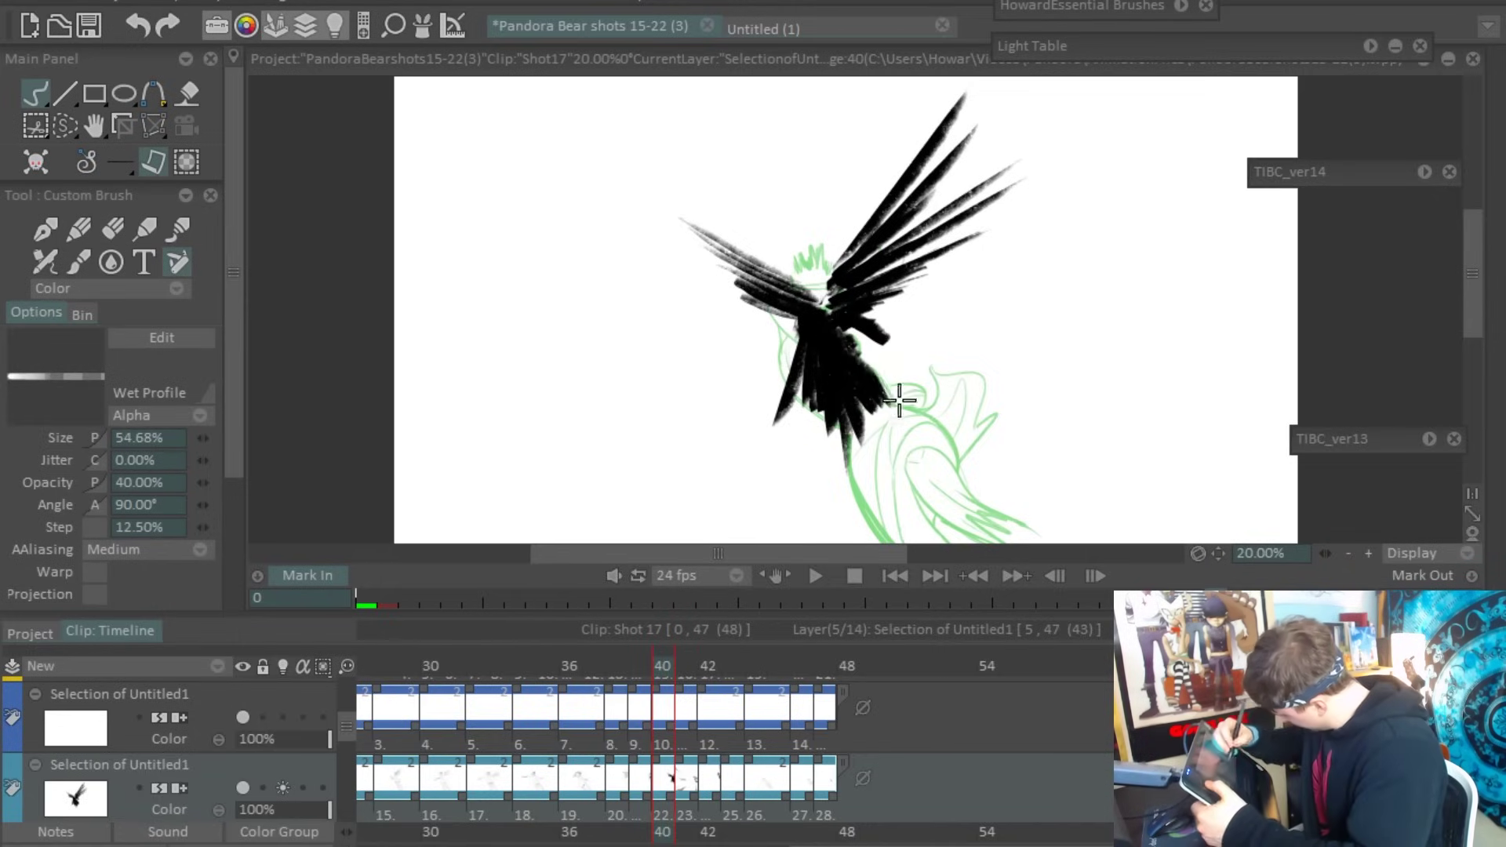
mouse_move(851, 338)
left_mouse_down()
mouse_move(1008, 276)
mouse_move(1019, 322)
left_mouse_up()
key("e")
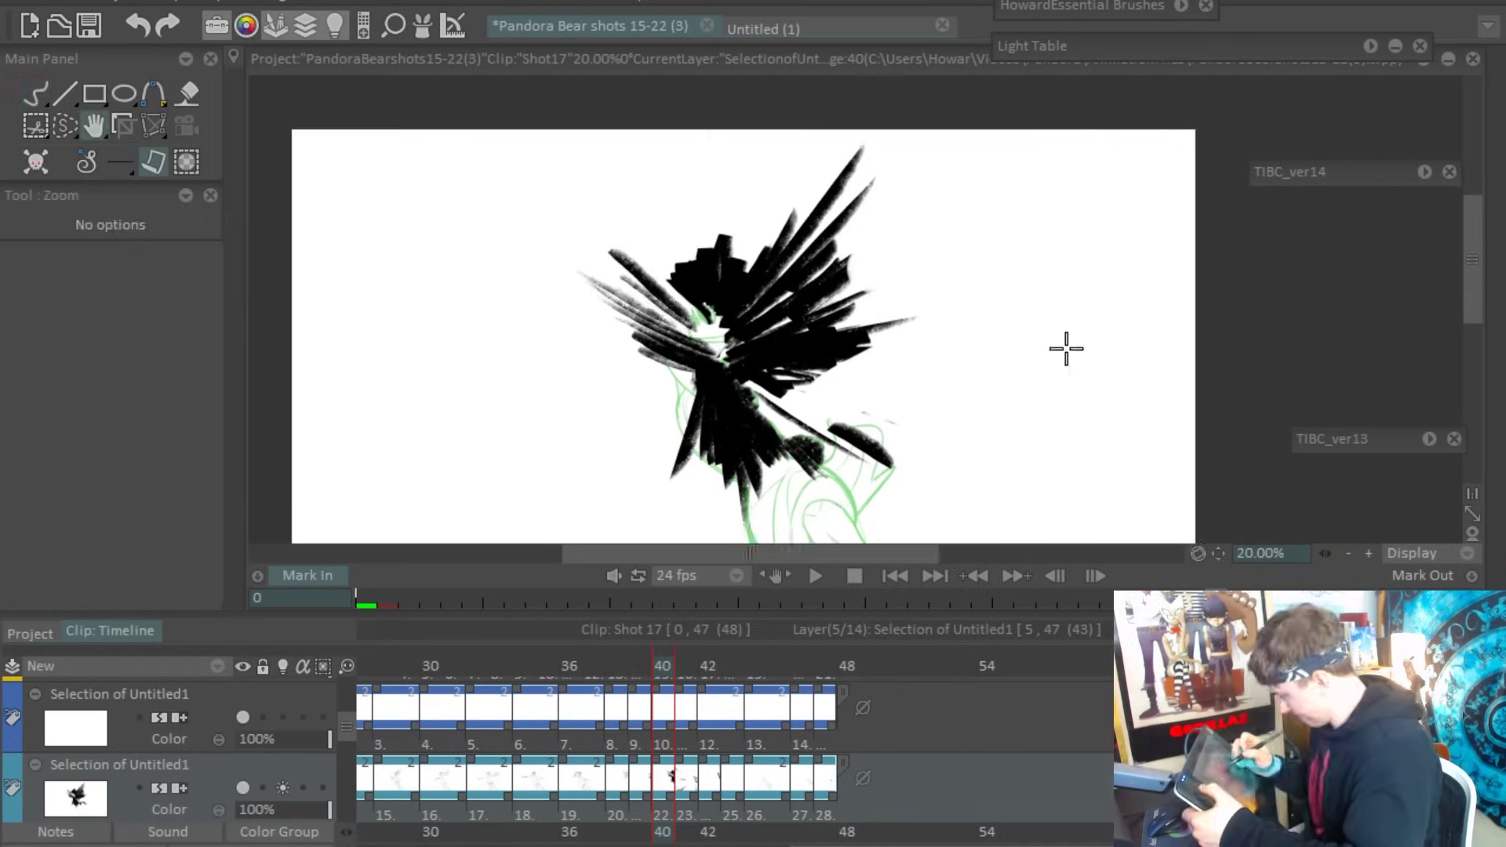
Step: Inspect frame 41's radial streaks, then return to frame 40
key("Right")
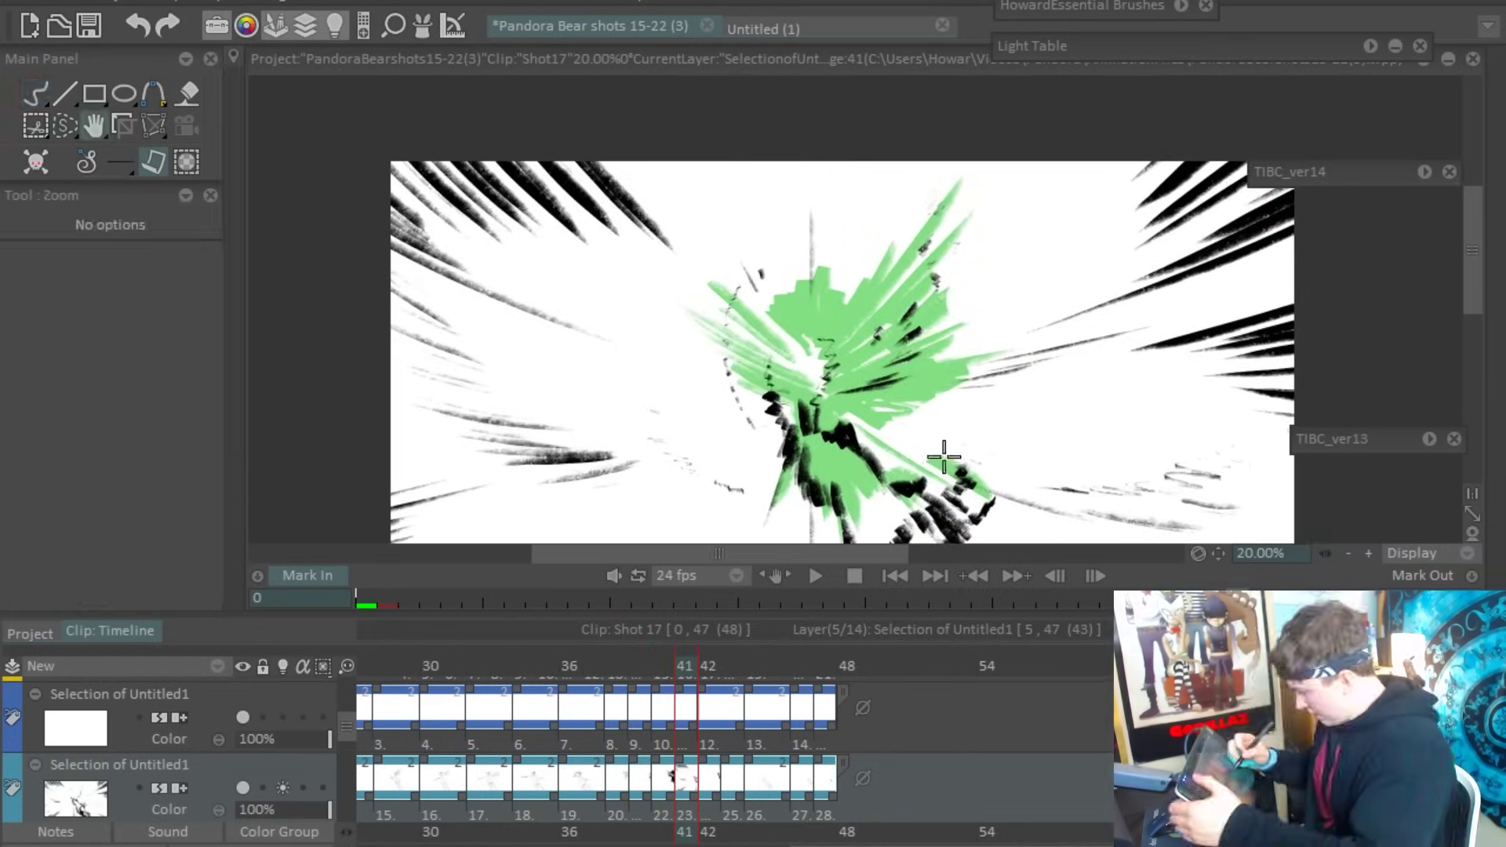
mouse_move(871, 429)
left_mouse_down()
mouse_move(861, 306)
mouse_move(970, 250)
left_mouse_up()
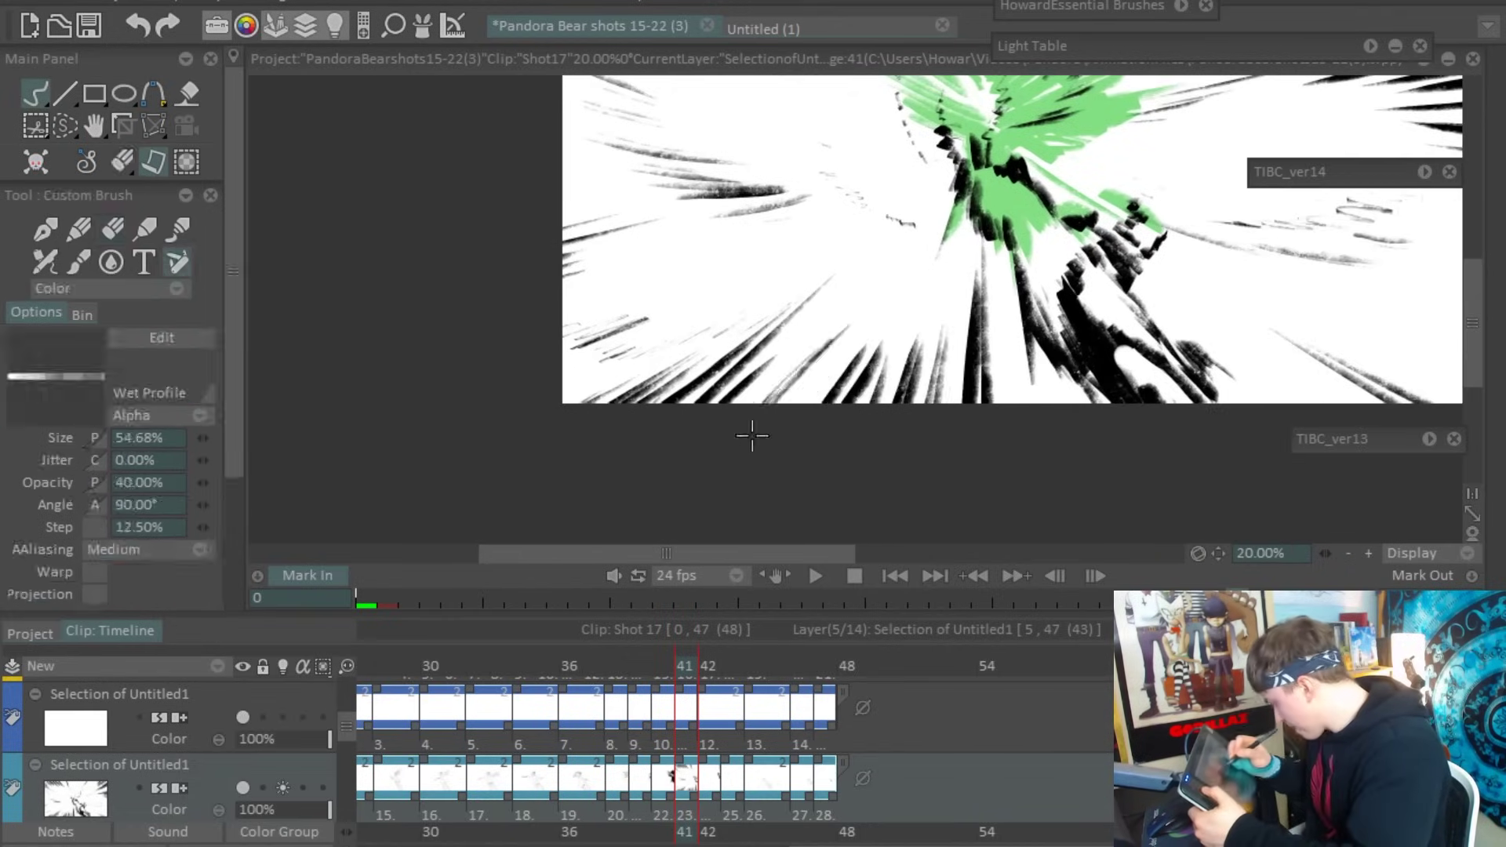
left_click_drag(1136, 168, 841, 249)
left_click_drag(300, 408, 287, 528)
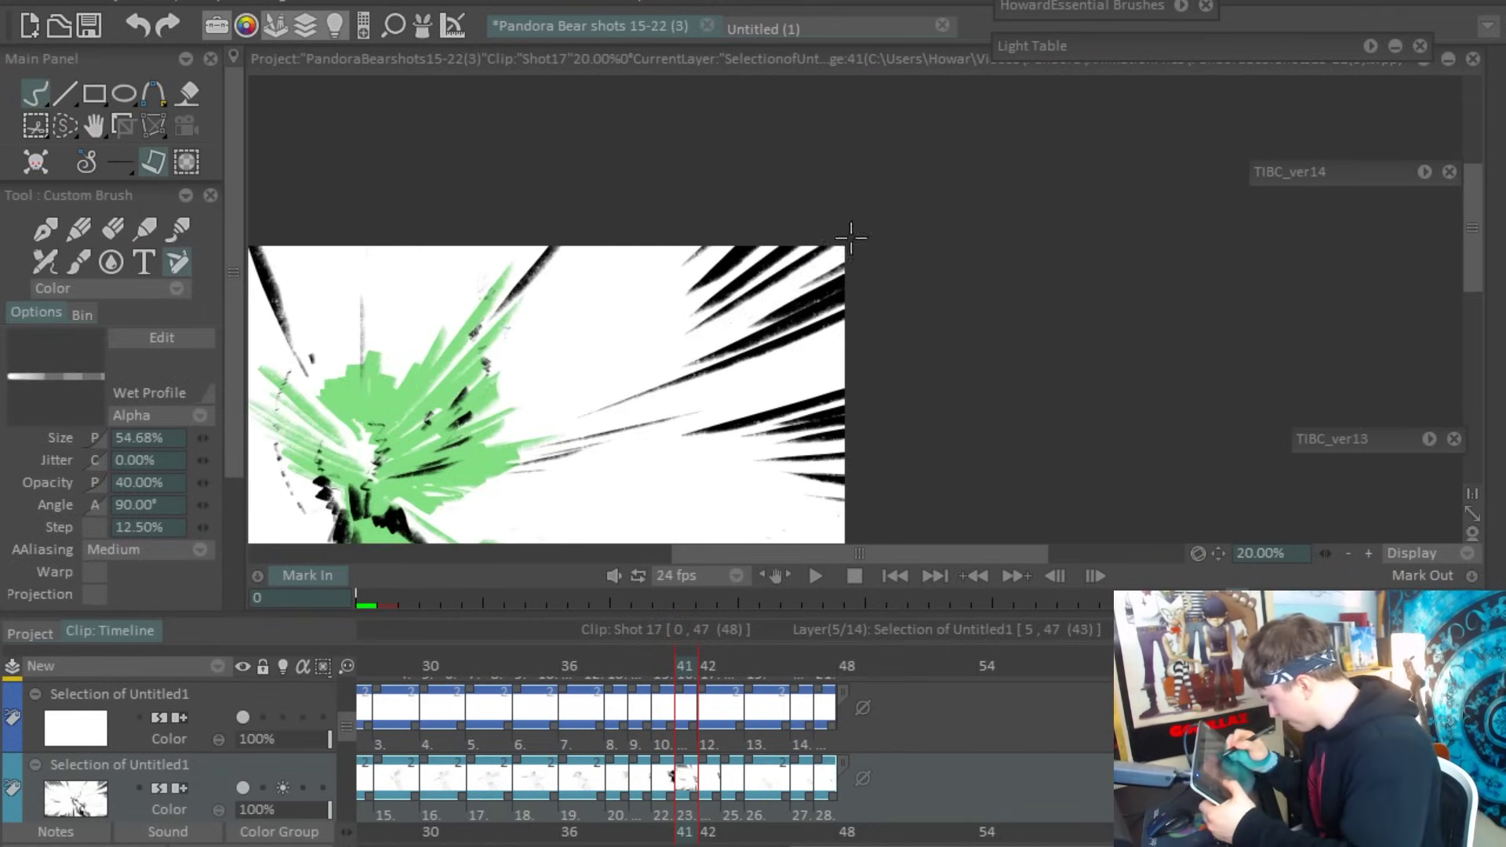
left_click_drag(339, 335, 1070, 170)
key("Left")
Step: Paint a spiky black burst of strokes over and around the figure on frame 40
left_click_drag(572, 126, 632, 195)
left_click_drag(1037, 343, 992, 343)
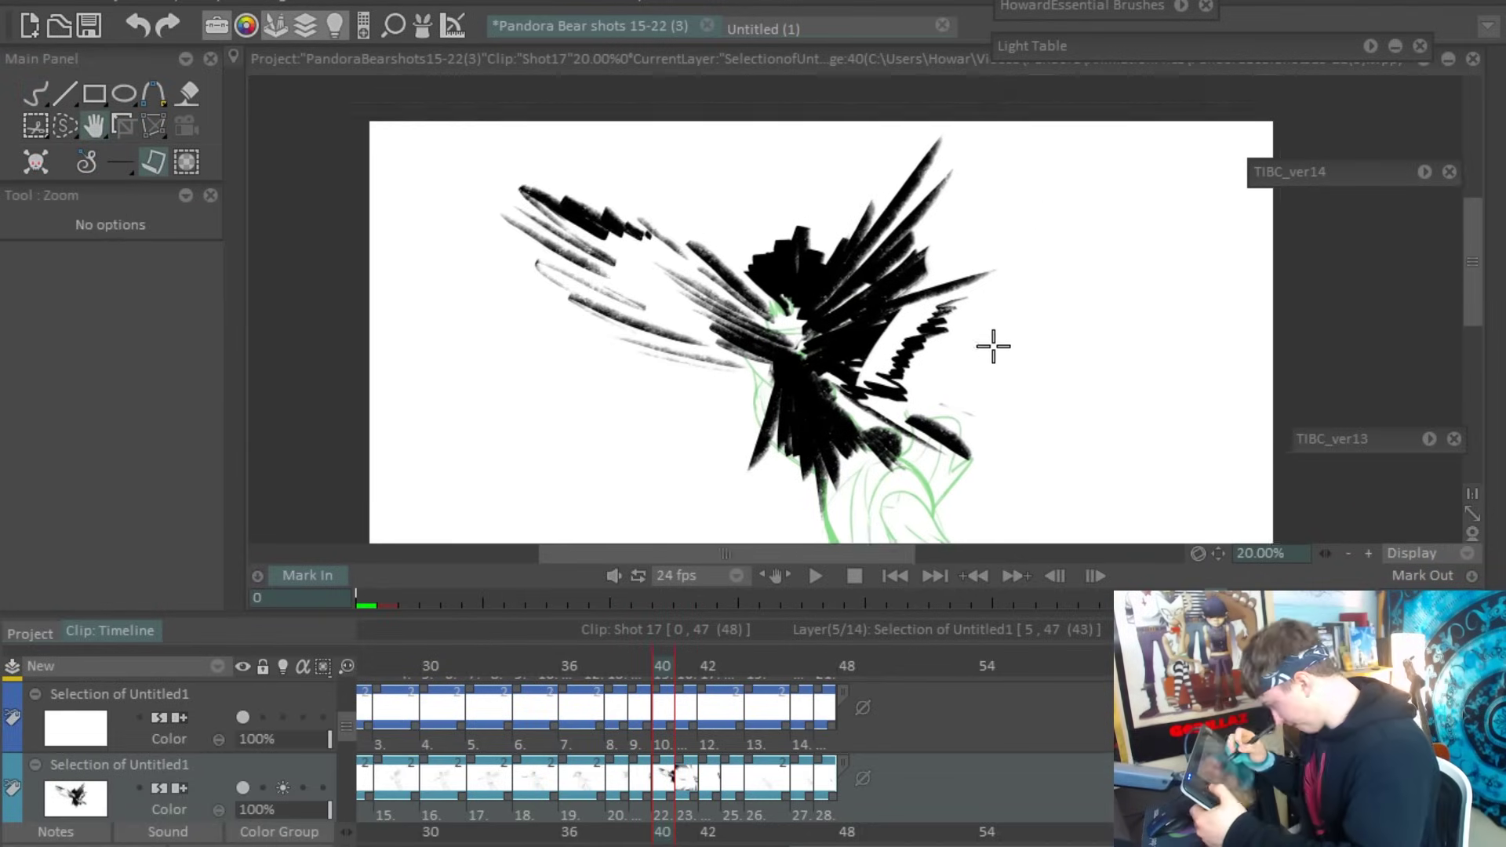
left_click_drag(614, 215, 625, 225)
mouse_move(778, 94)
left_mouse_down()
mouse_move(785, 232)
mouse_move(812, 106)
left_mouse_up()
left_click_drag(784, 377, 784, 245)
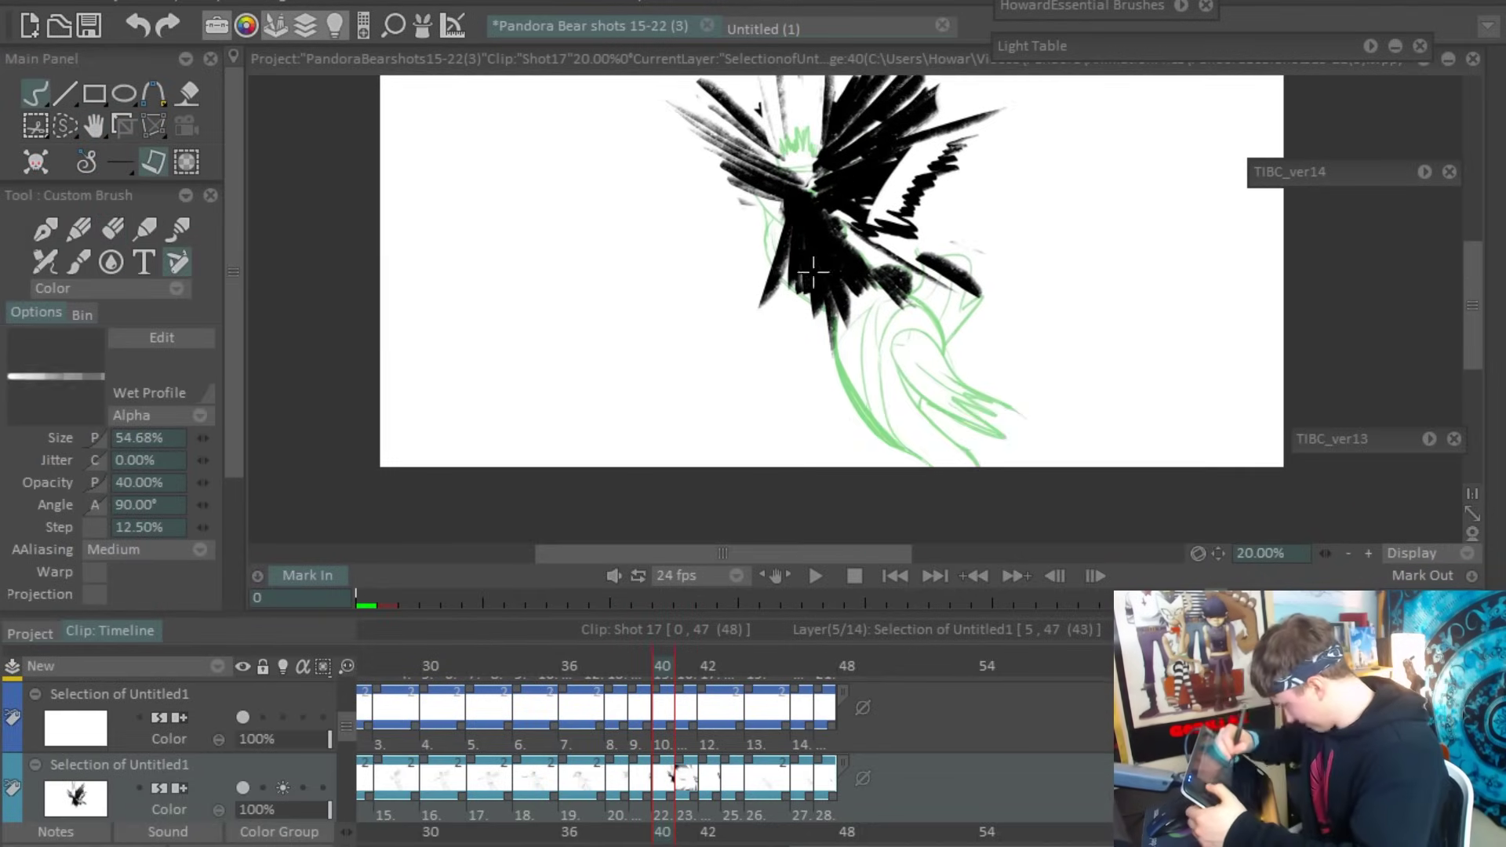
mouse_move(913, 282)
left_mouse_down()
mouse_move(901, 370)
mouse_move(902, 251)
left_mouse_up()
left_click_drag(945, 353, 1060, 428)
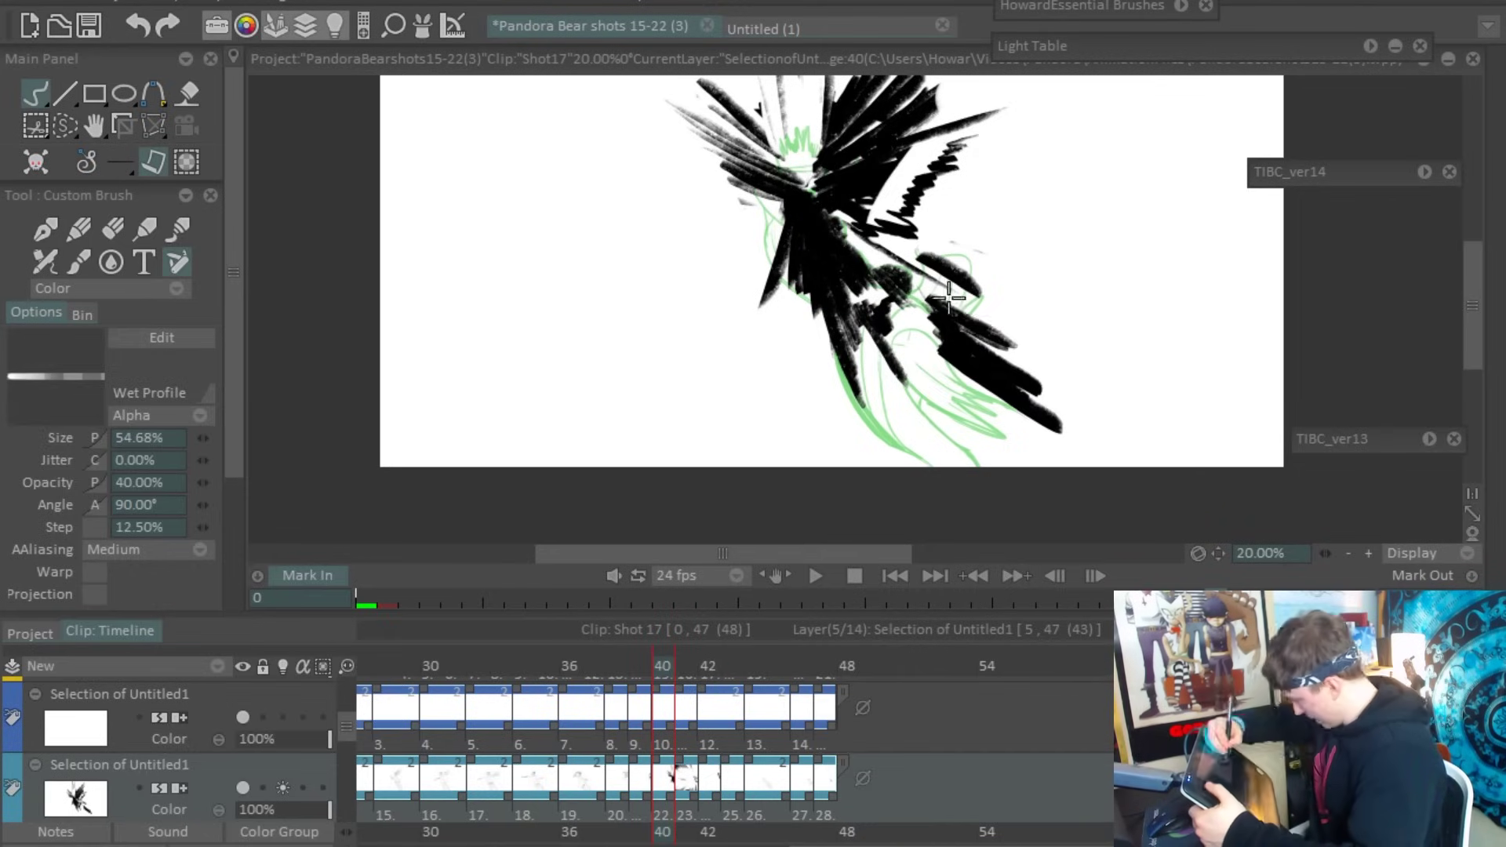
left_click_drag(907, 468, 925, 380)
left_click_drag(820, 466, 786, 269)
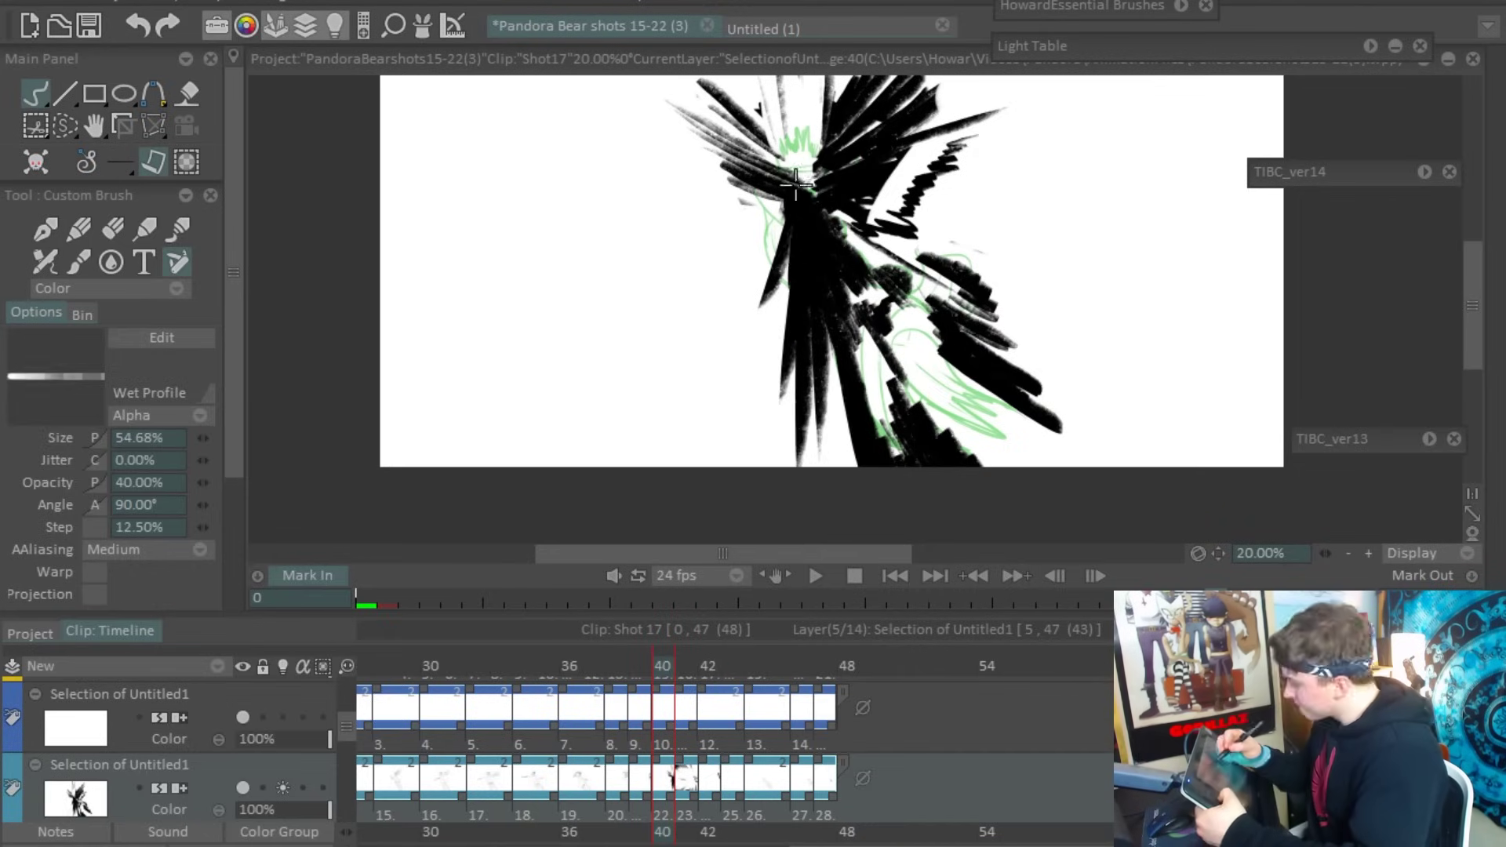
left_click_drag(795, 185, 703, 406)
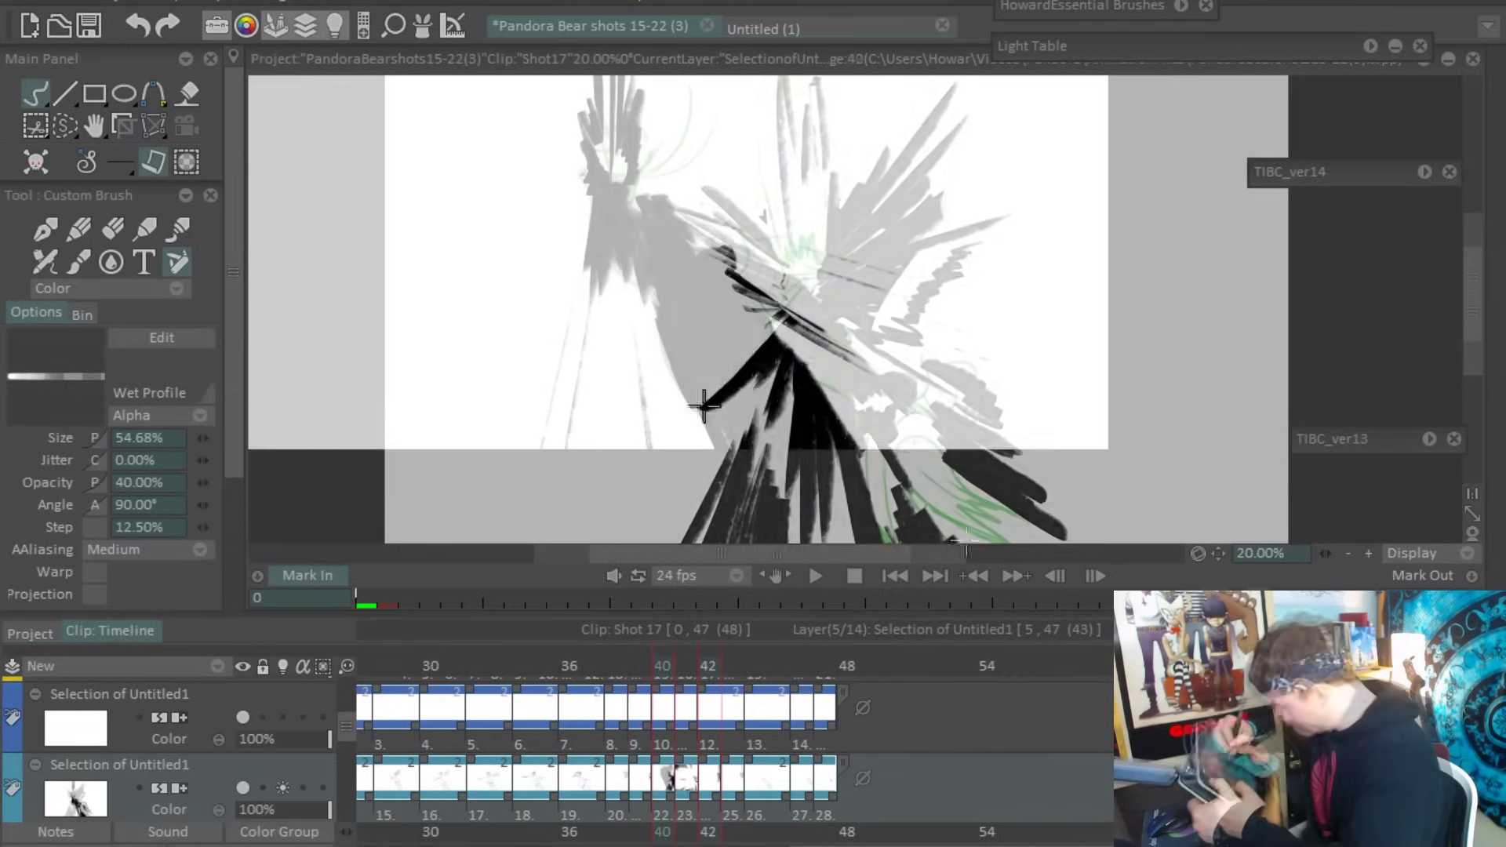
Step: On frame 42, paint a black stroke running down-right and faint strokes along the lower-left rays
key("Right")
left_click_drag(800, 362, 936, 441)
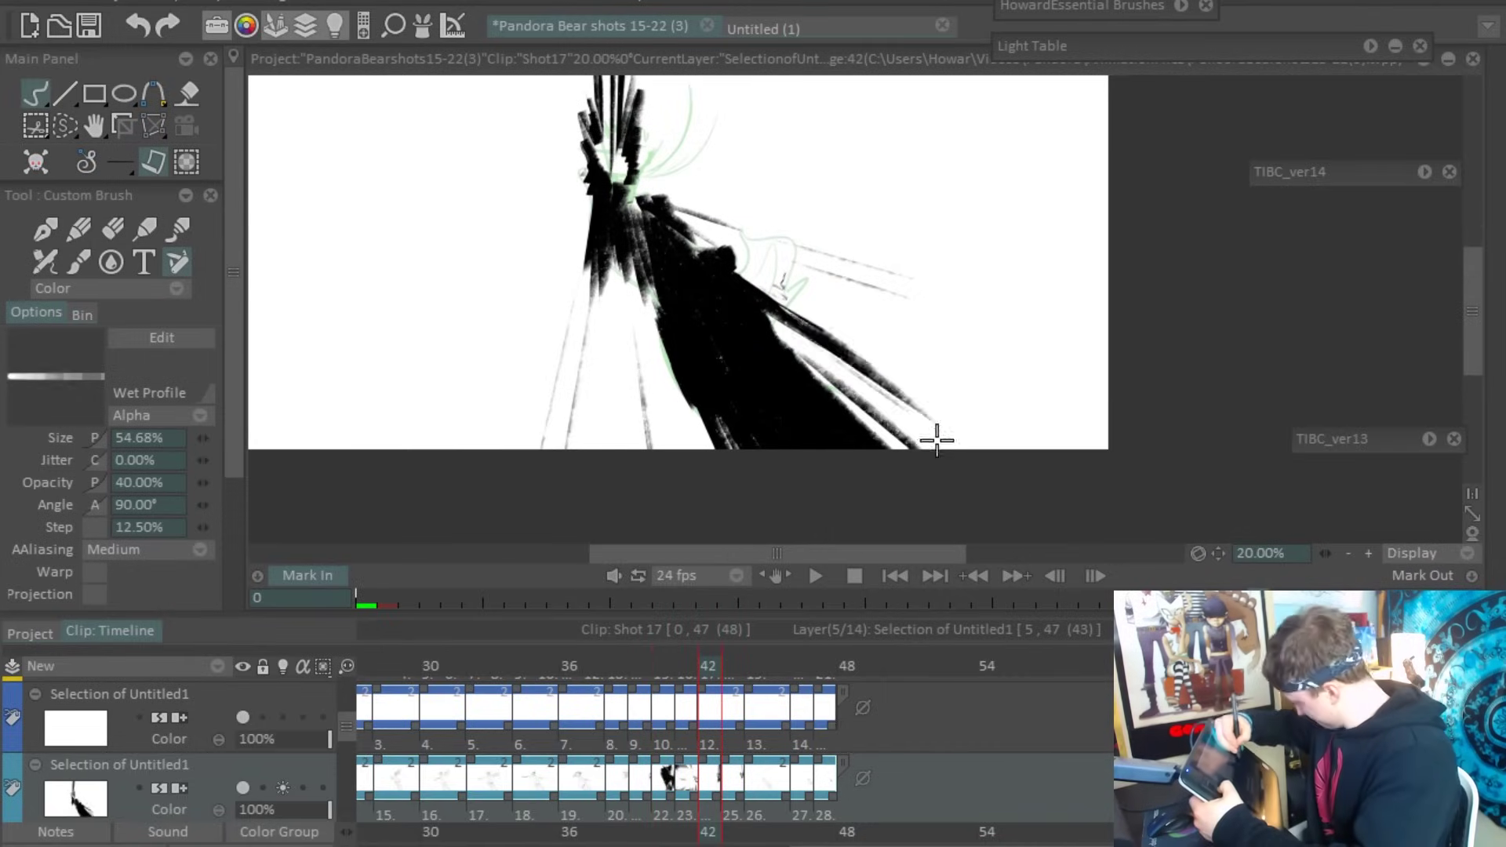
left_click_drag(602, 447, 587, 387)
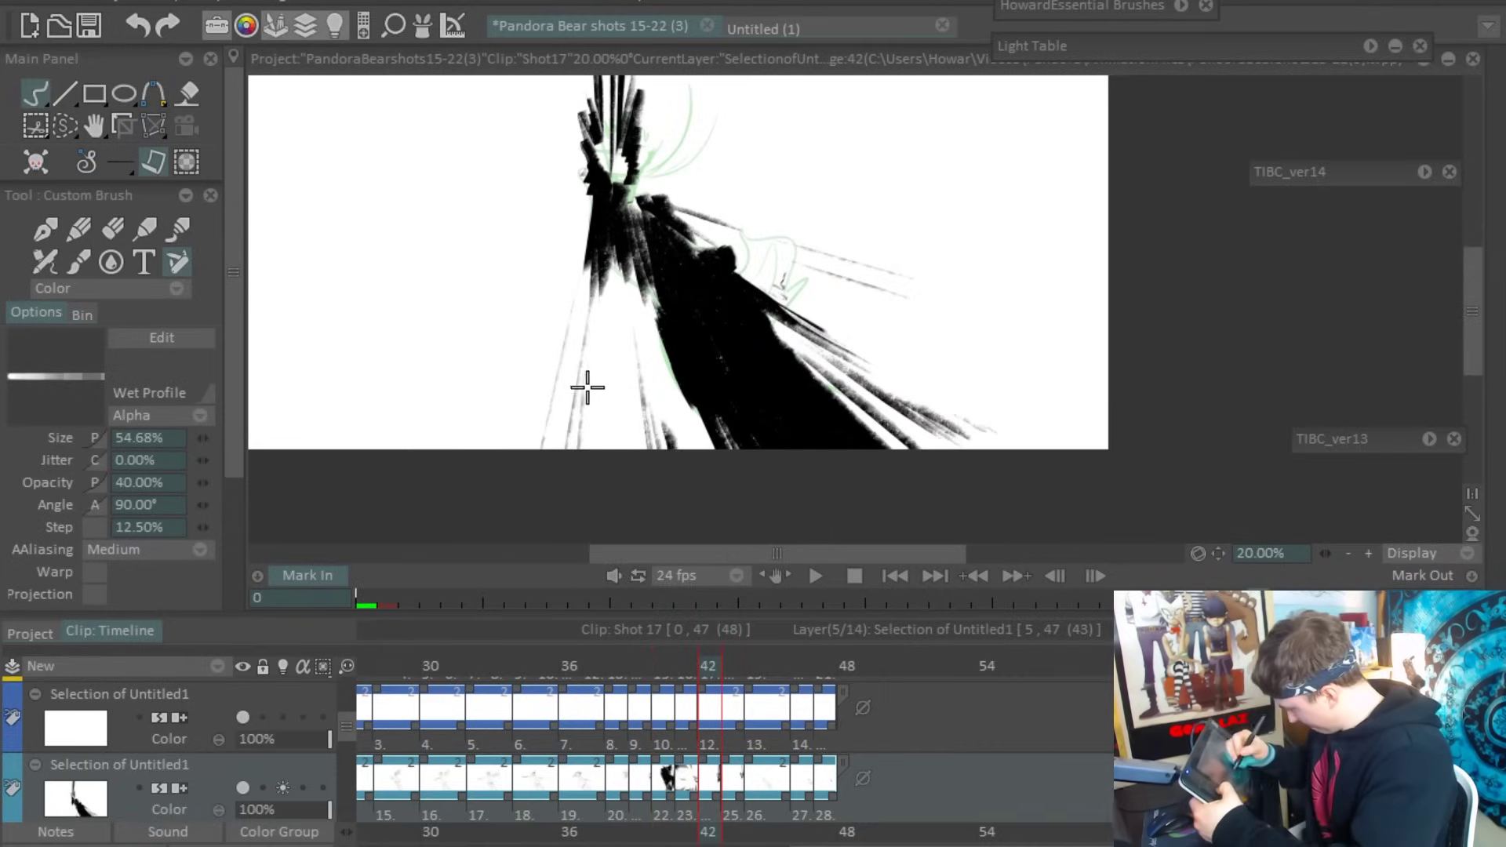
left_click_drag(522, 459, 732, 451)
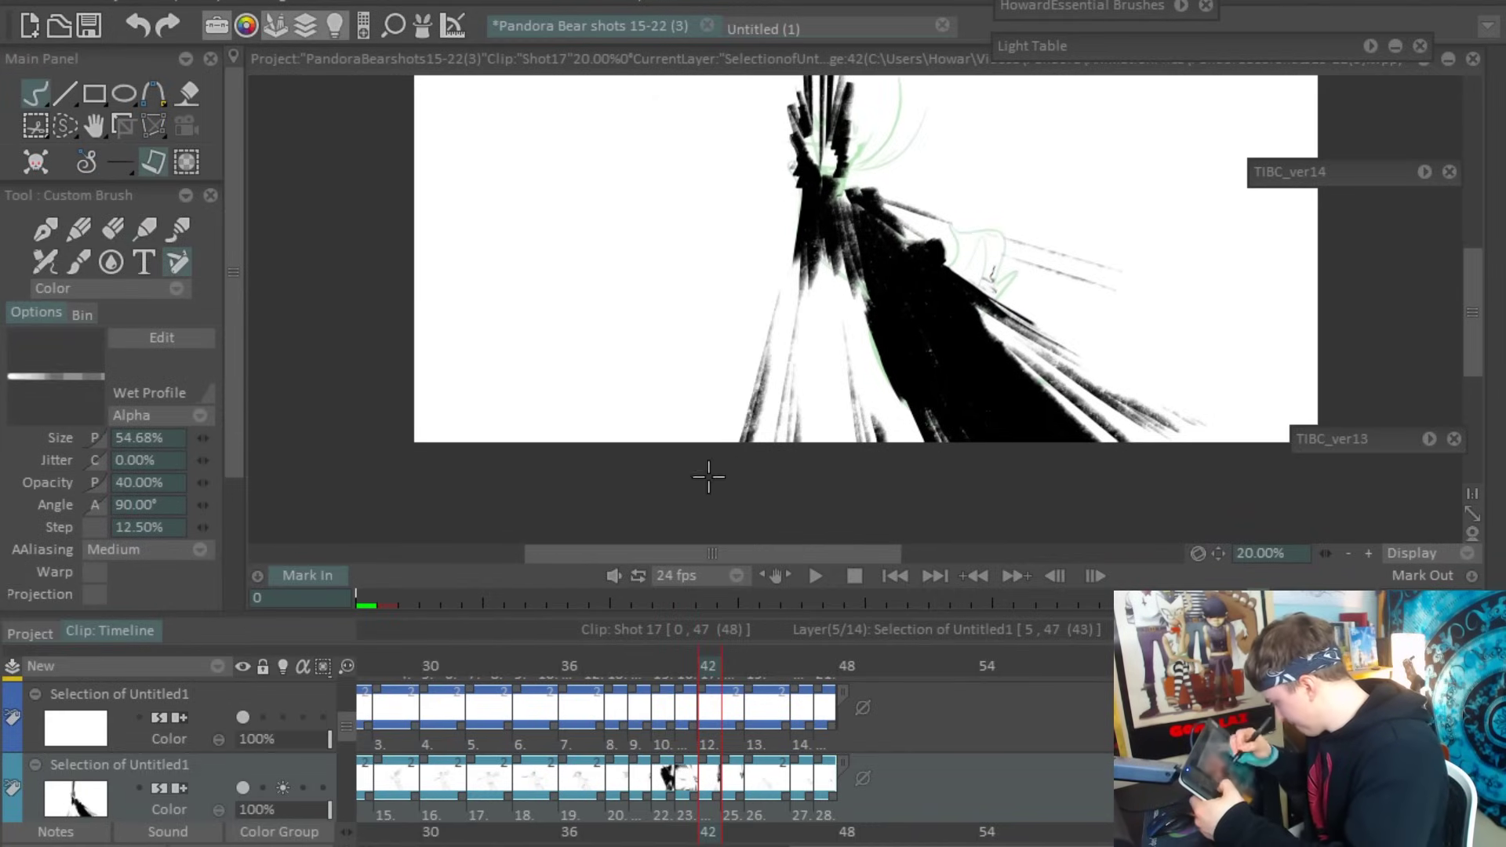
left_click_drag(708, 476, 641, 480)
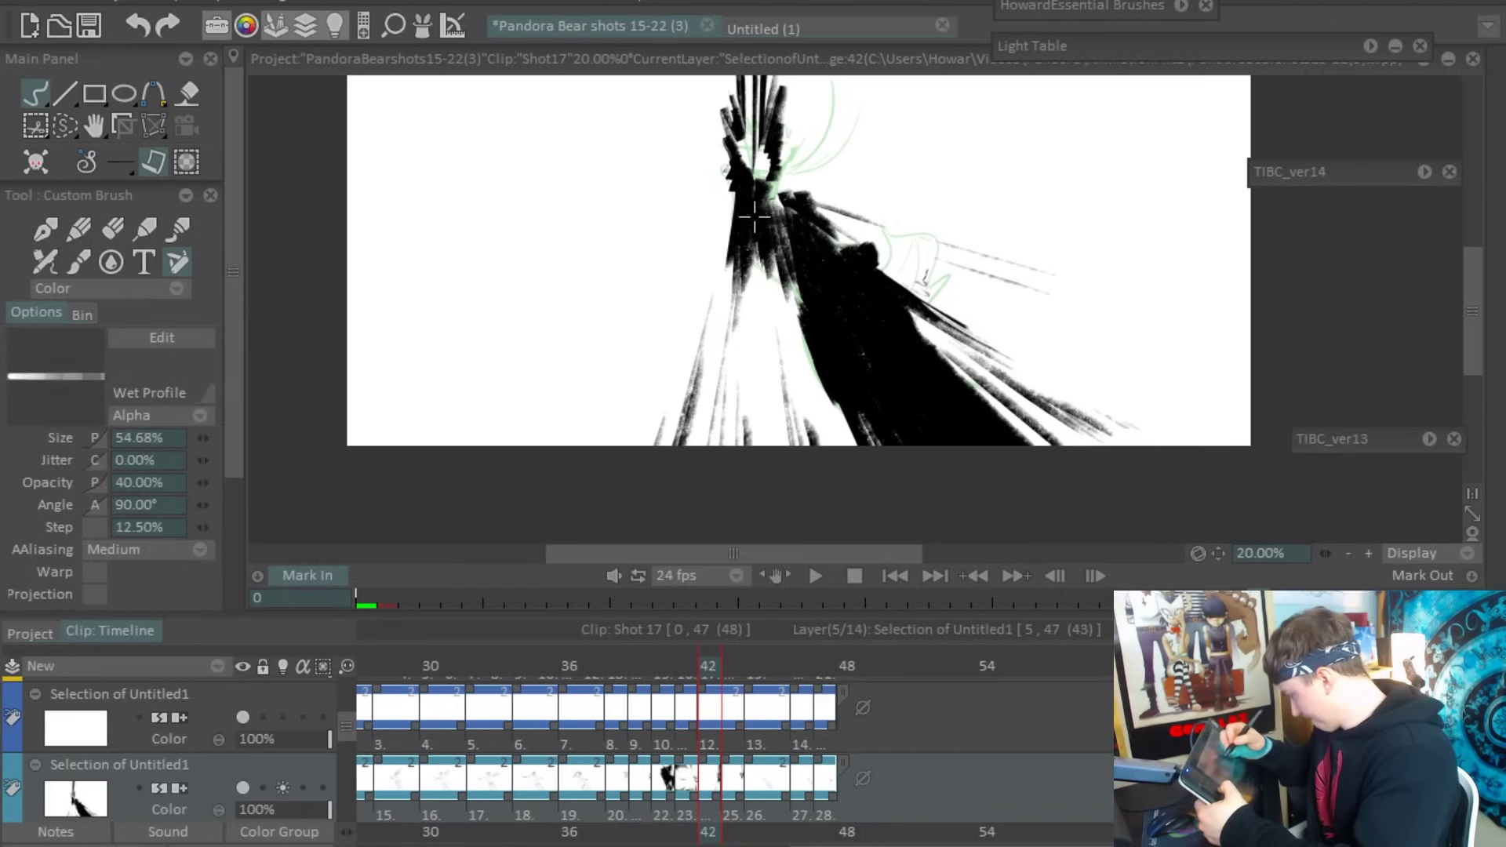
mouse_move(868, 159)
left_mouse_down()
mouse_move(863, 244)
mouse_move(518, 198)
mouse_move(1120, 329)
left_mouse_up()
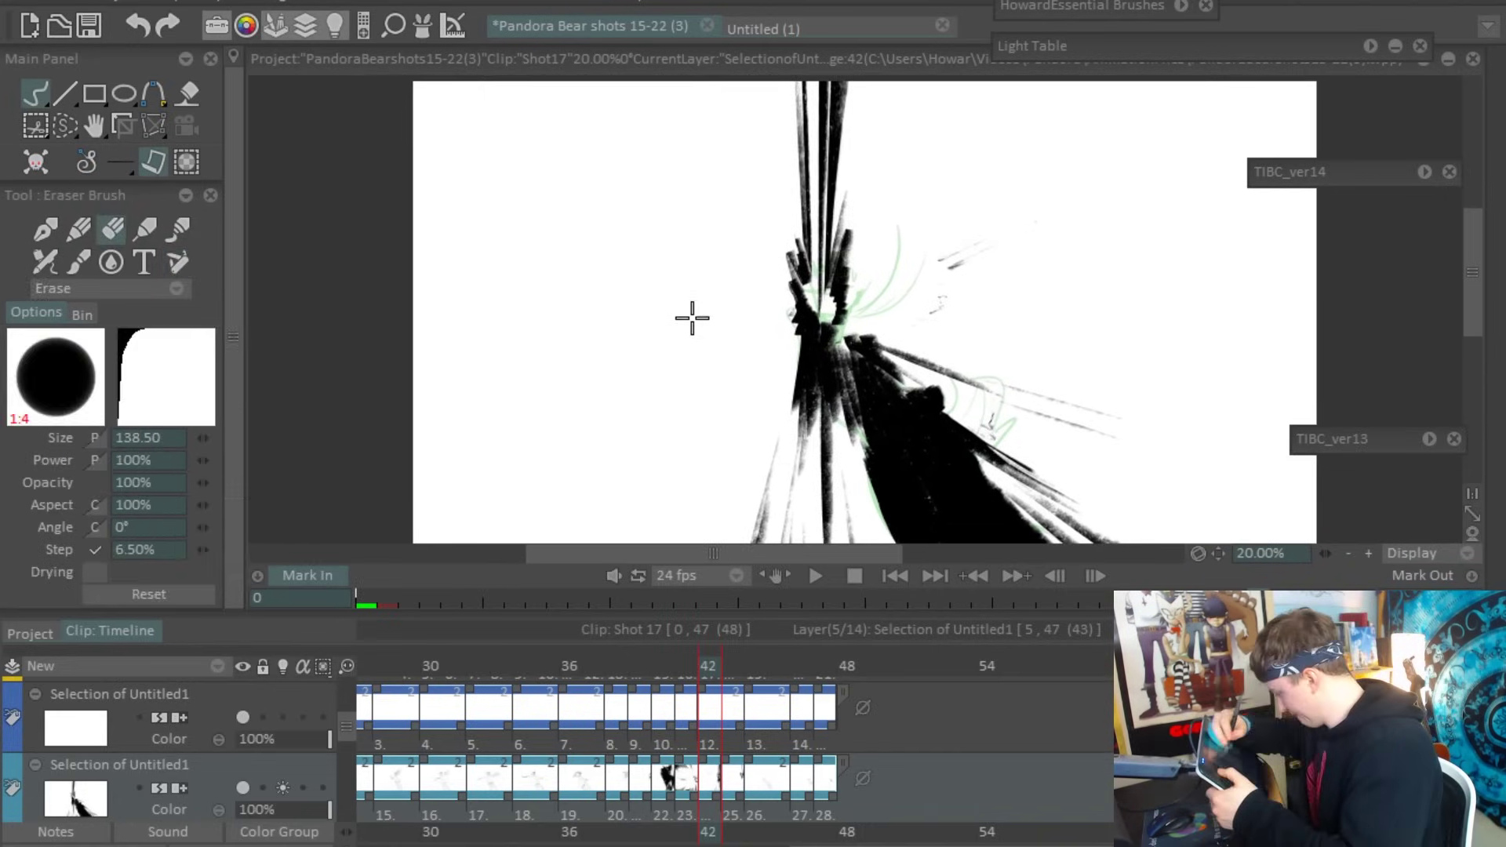
left_click_drag(689, 316, 1107, 337)
Step: Draw thin speed lines at the top right and left, undoing the strokes that came out wrong
key("b")
left_click_drag(988, 227, 1097, 164)
key("ctrl+z")
left_click_drag(990, 157, 1080, 109)
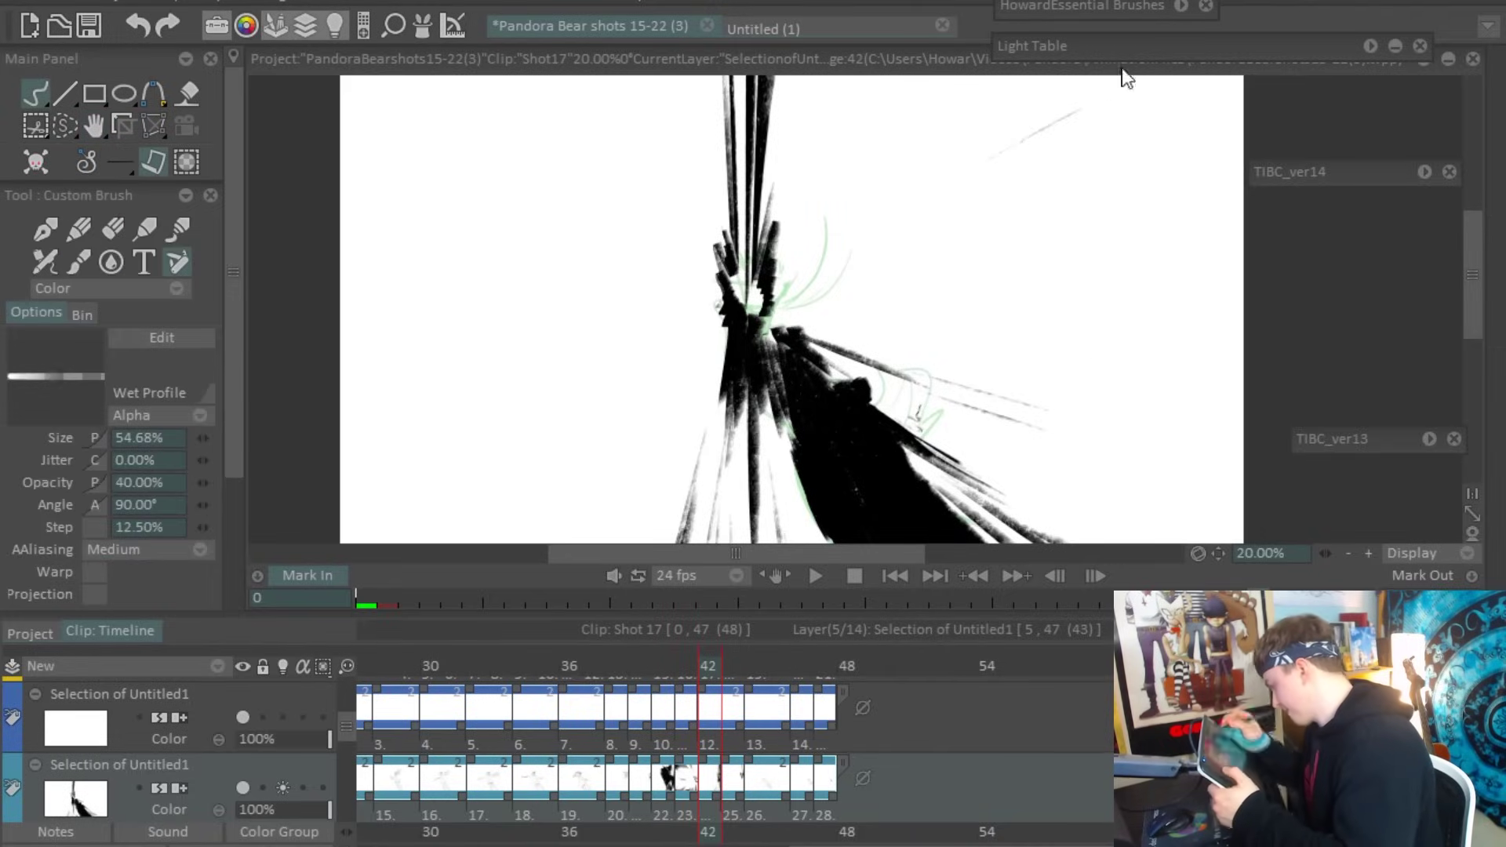
key("ctrl+z")
left_click_drag(492, 279, 600, 273)
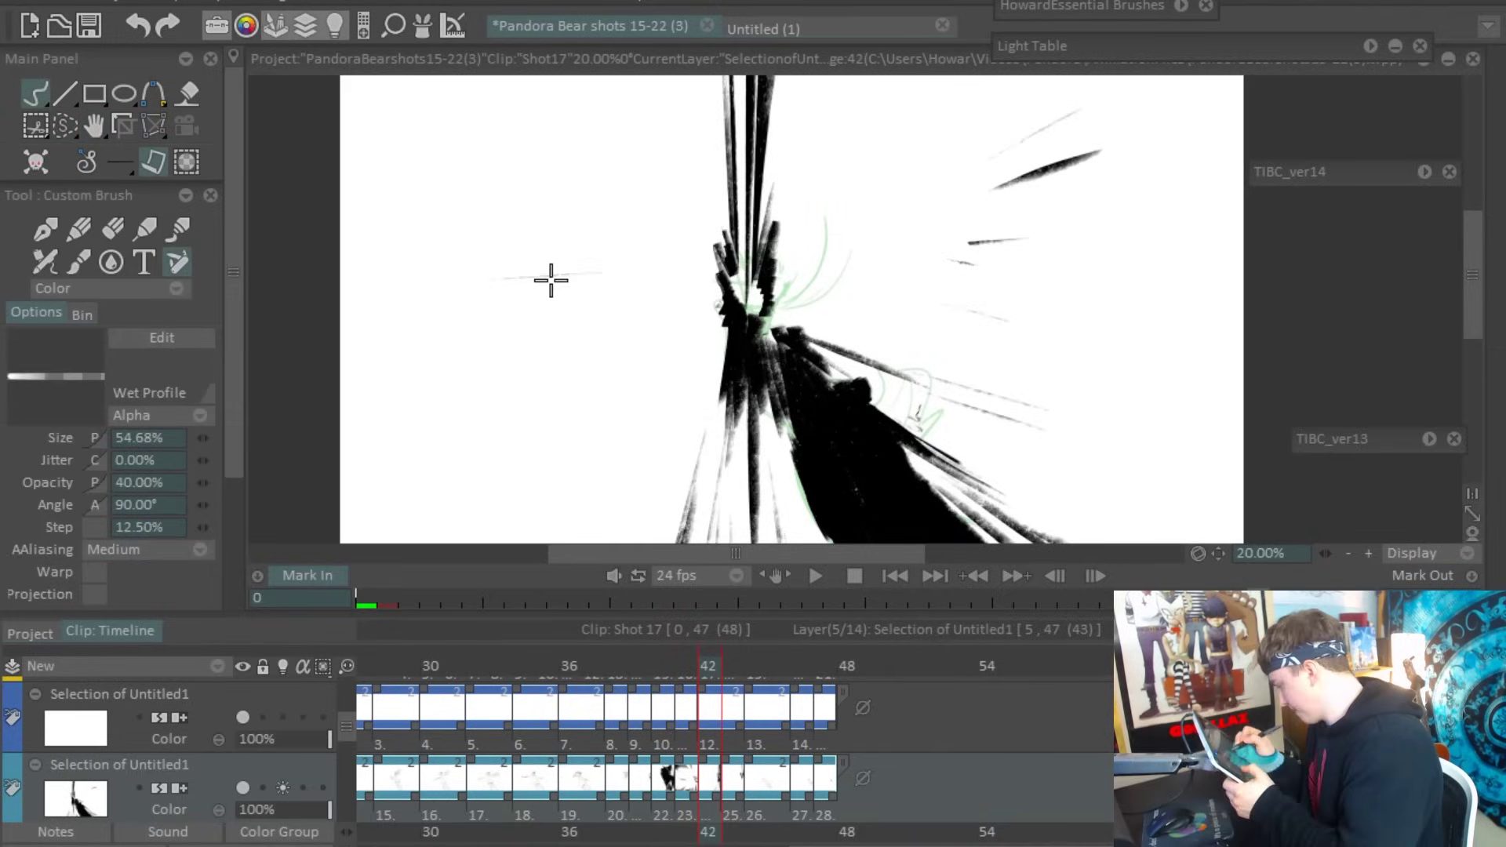
left_click_drag(1202, 284, 1171, 216)
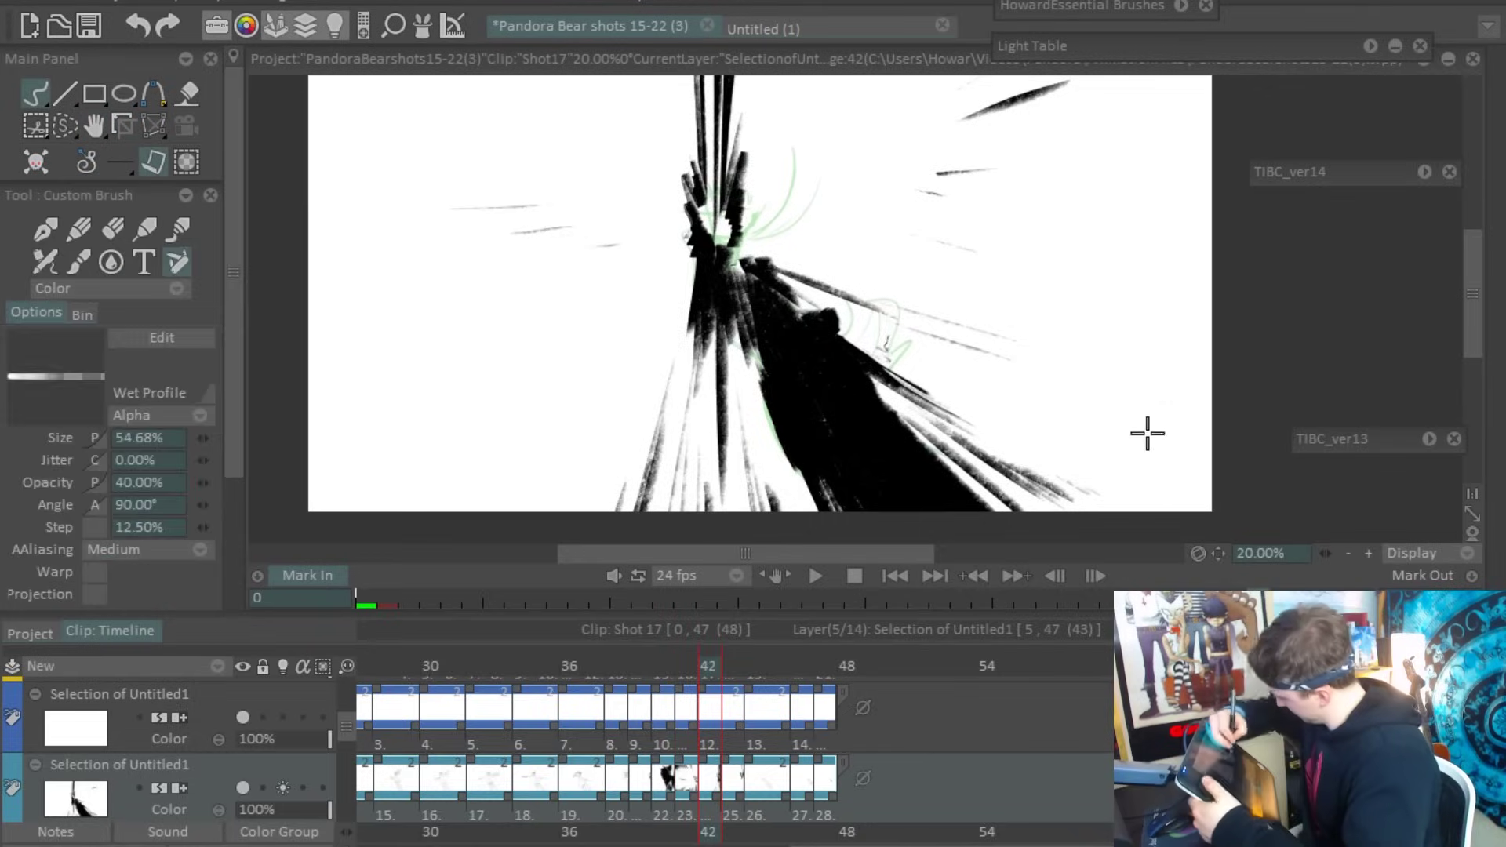
left_click_drag(486, 447, 573, 447)
Step: Scrub to frame 42, make the top Selection of Untitled1 layer current, and play the shot back
key("Right")
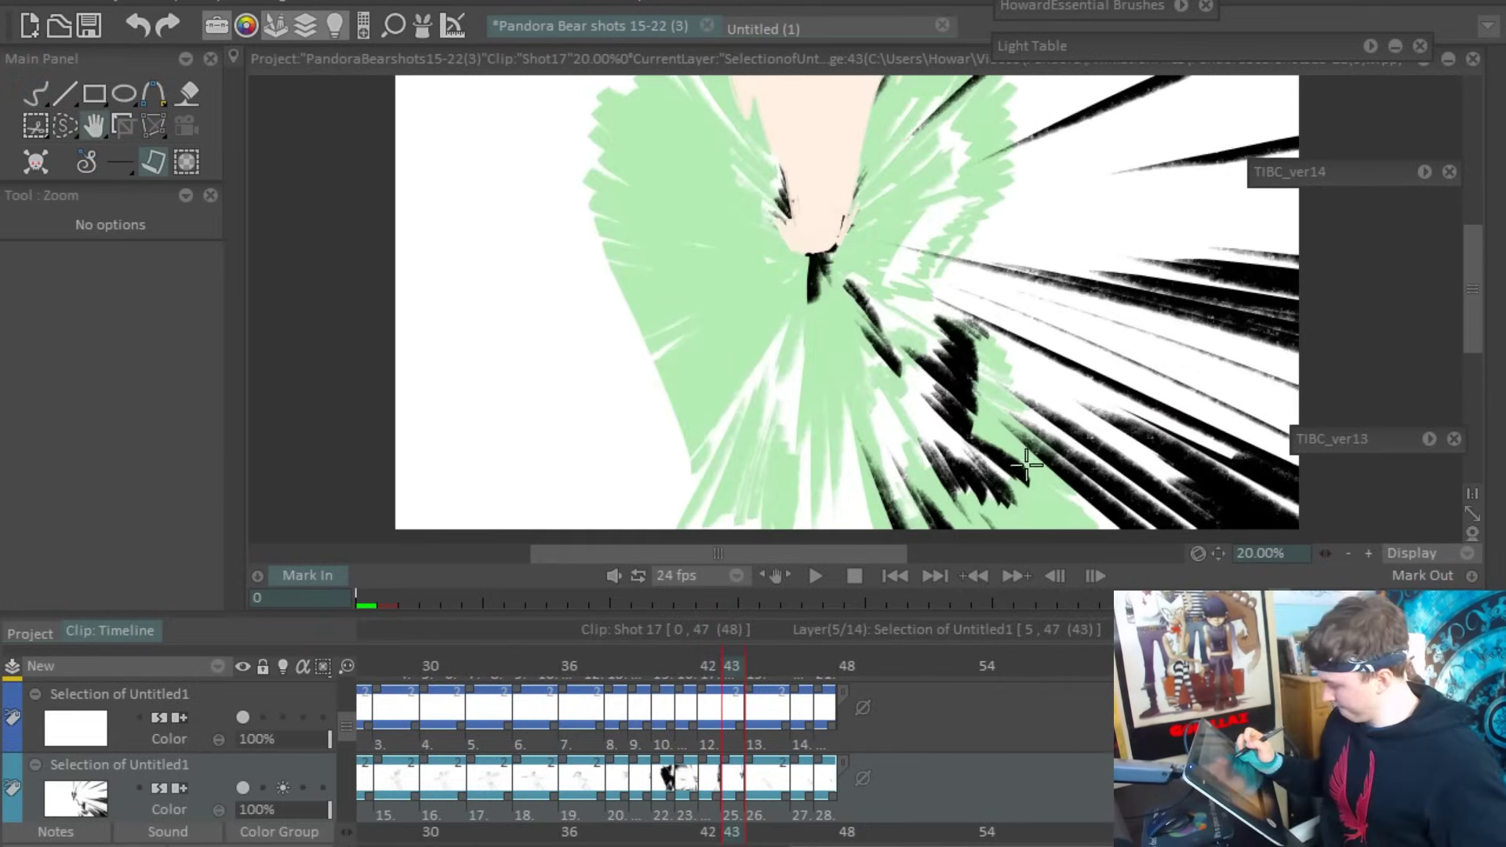
mouse_move(743, 676)
left_mouse_down()
mouse_move(714, 676)
mouse_move(753, 668)
mouse_move(698, 687)
left_mouse_up()
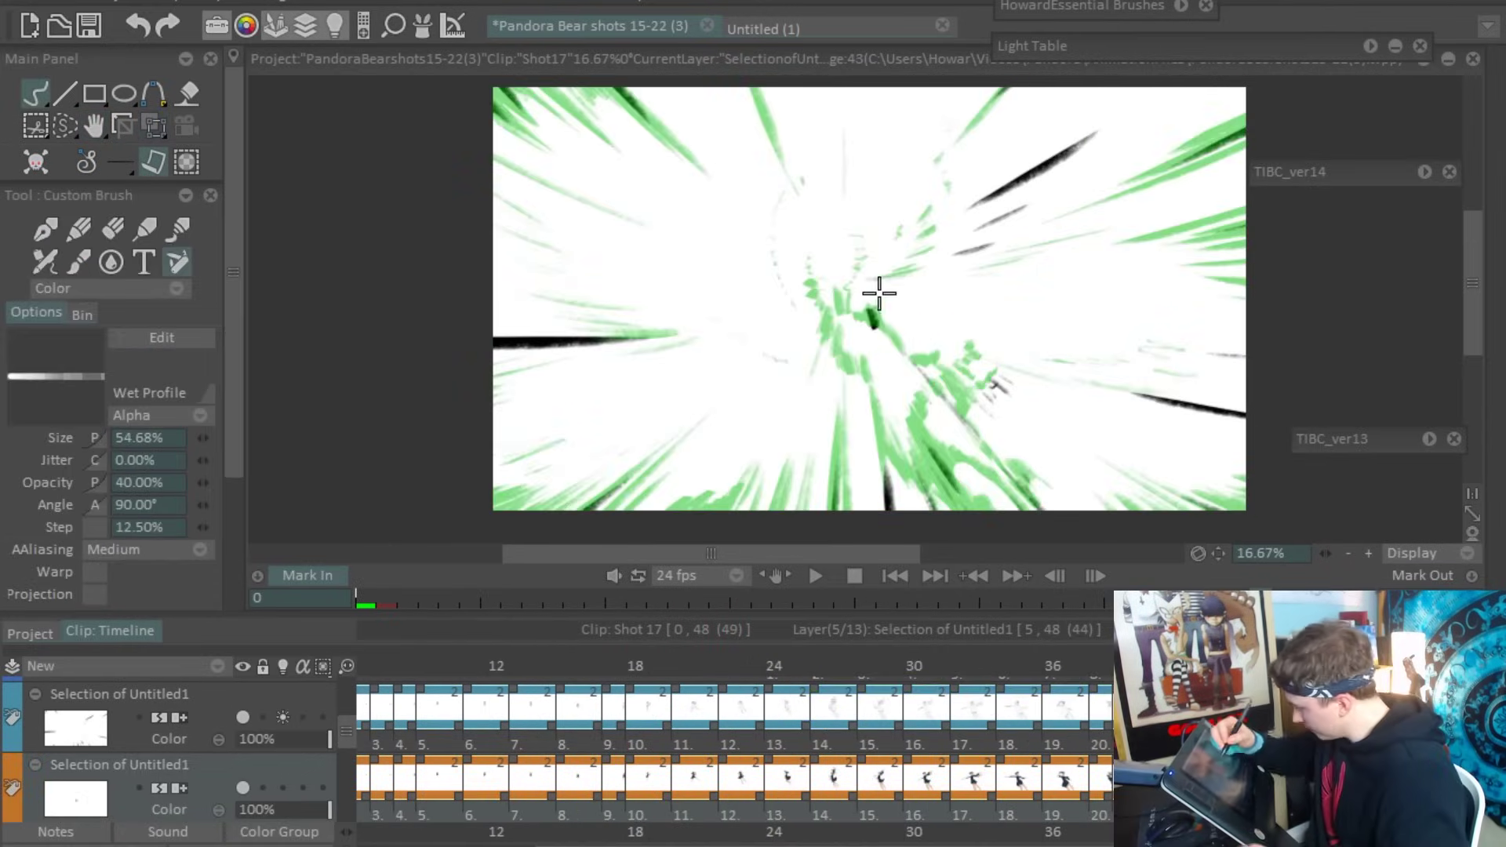
left_click(250, 713)
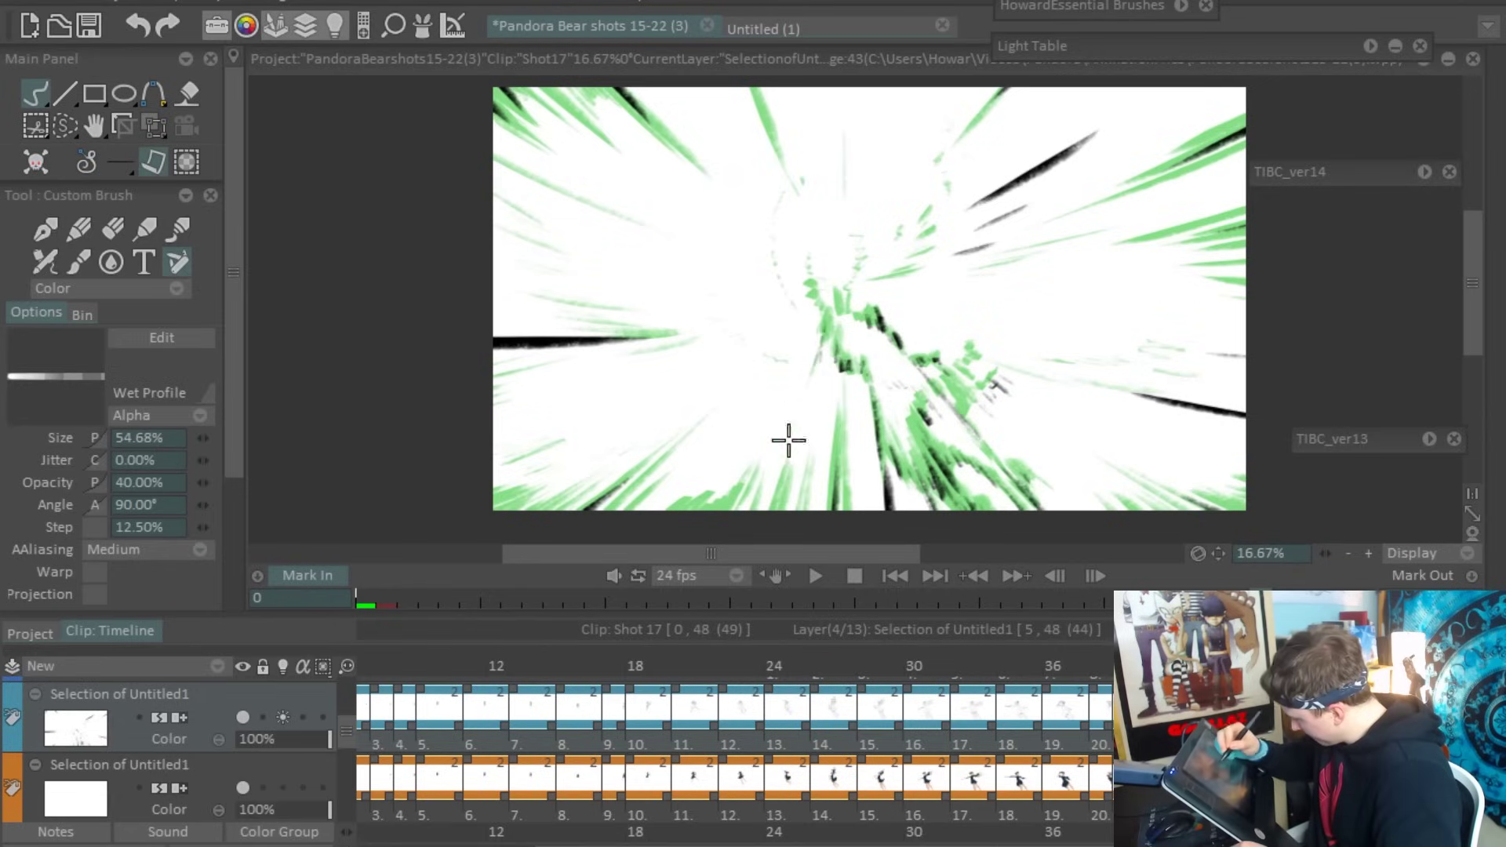
left_click(815, 575)
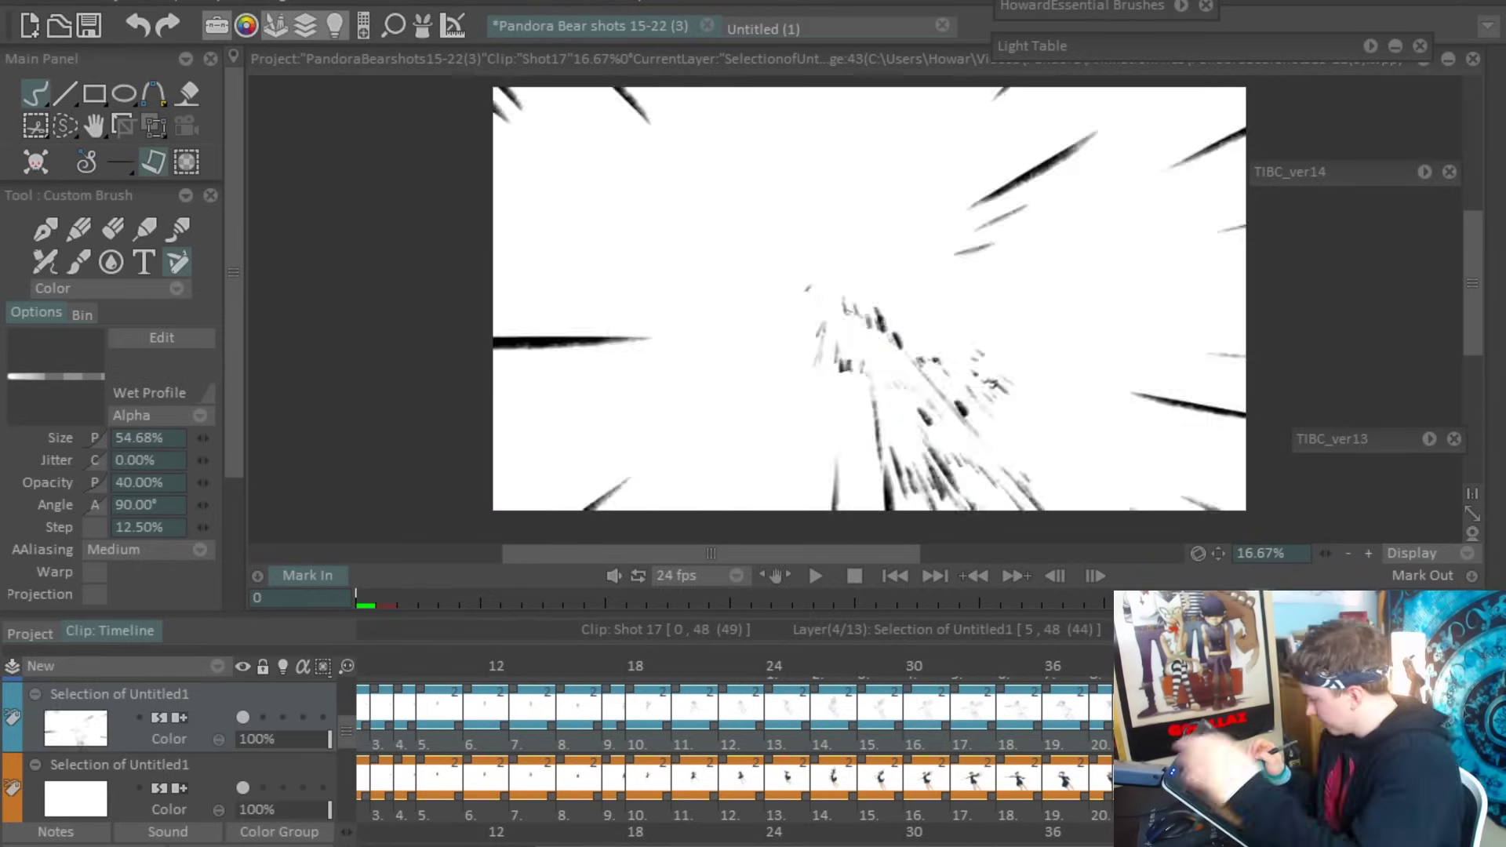
key("space")
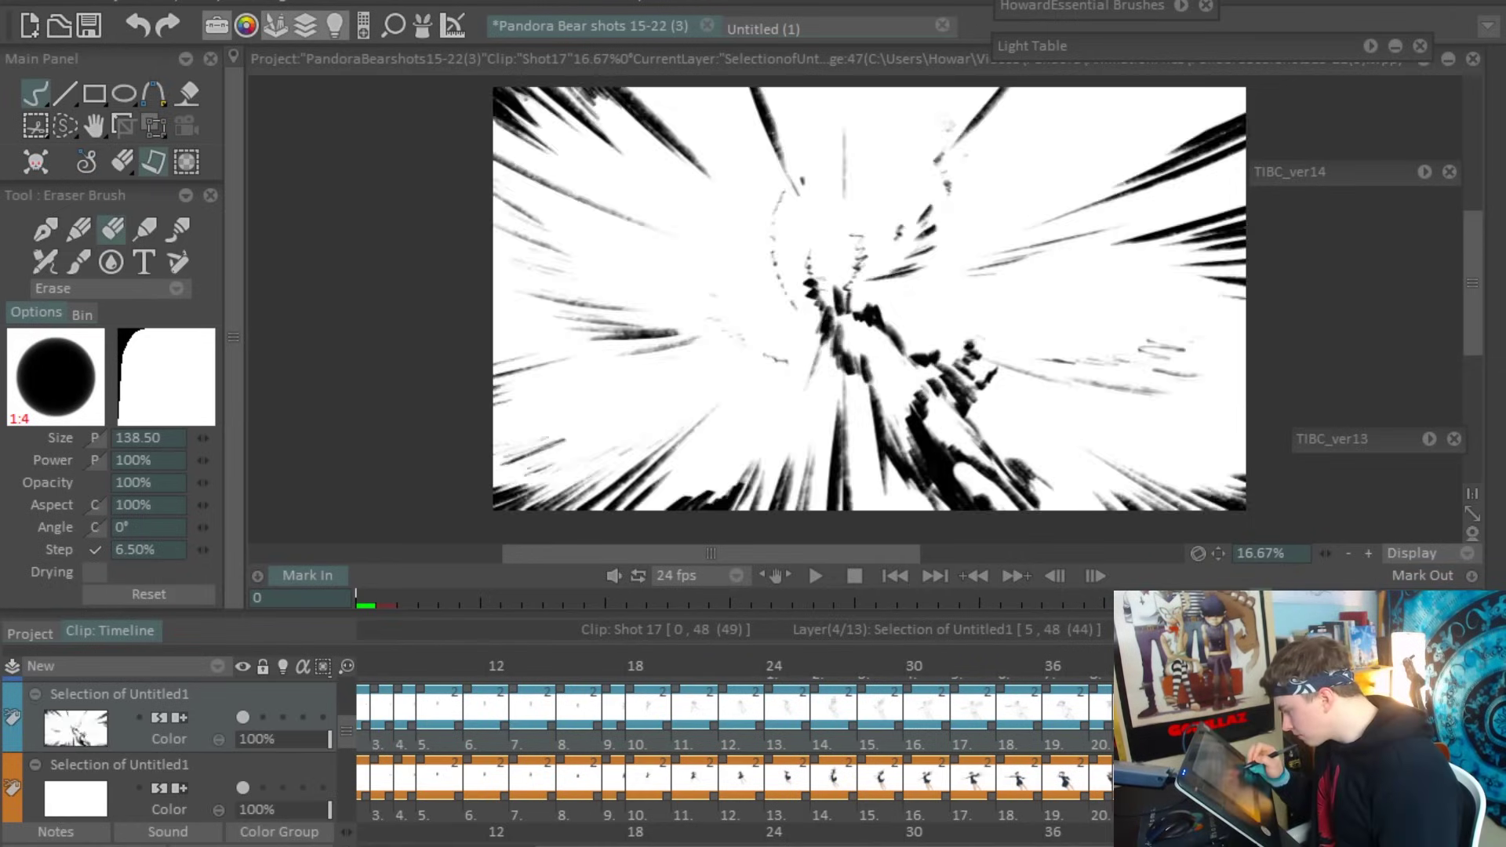
Step: On frame 41, draw heavy black speed lines on the right and left, converging at lower left
key("Left")
key("Left")
left_click_drag(1286, 235, 1106, 192)
left_click_drag(1286, 407, 1098, 345)
left_click_drag(1286, 376, 1114, 325)
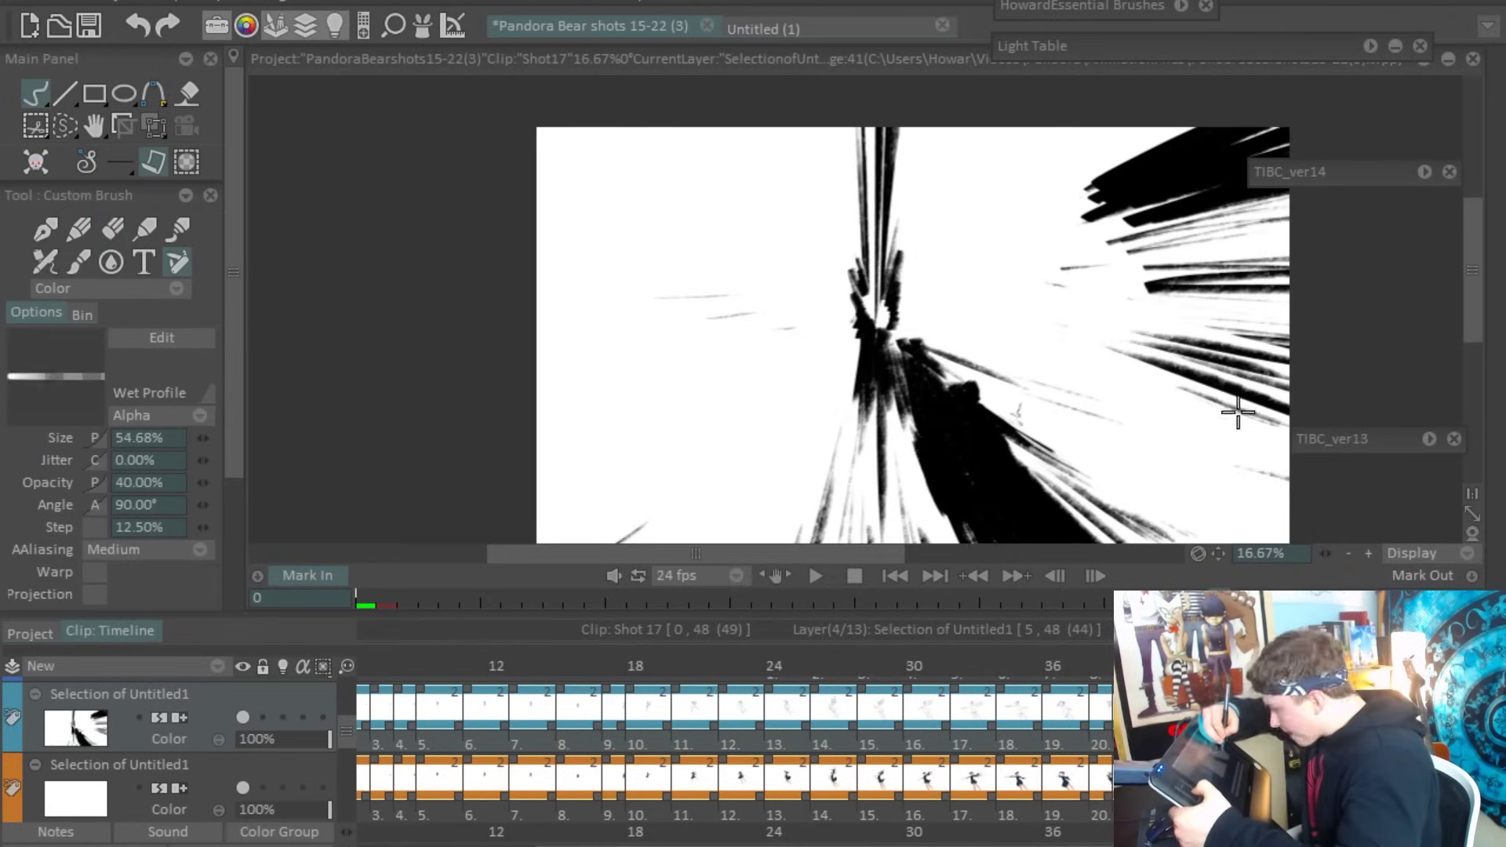
left_click_drag(1286, 486, 1094, 419)
left_click_drag(595, 148, 776, 282)
left_click_drag(541, 353, 784, 471)
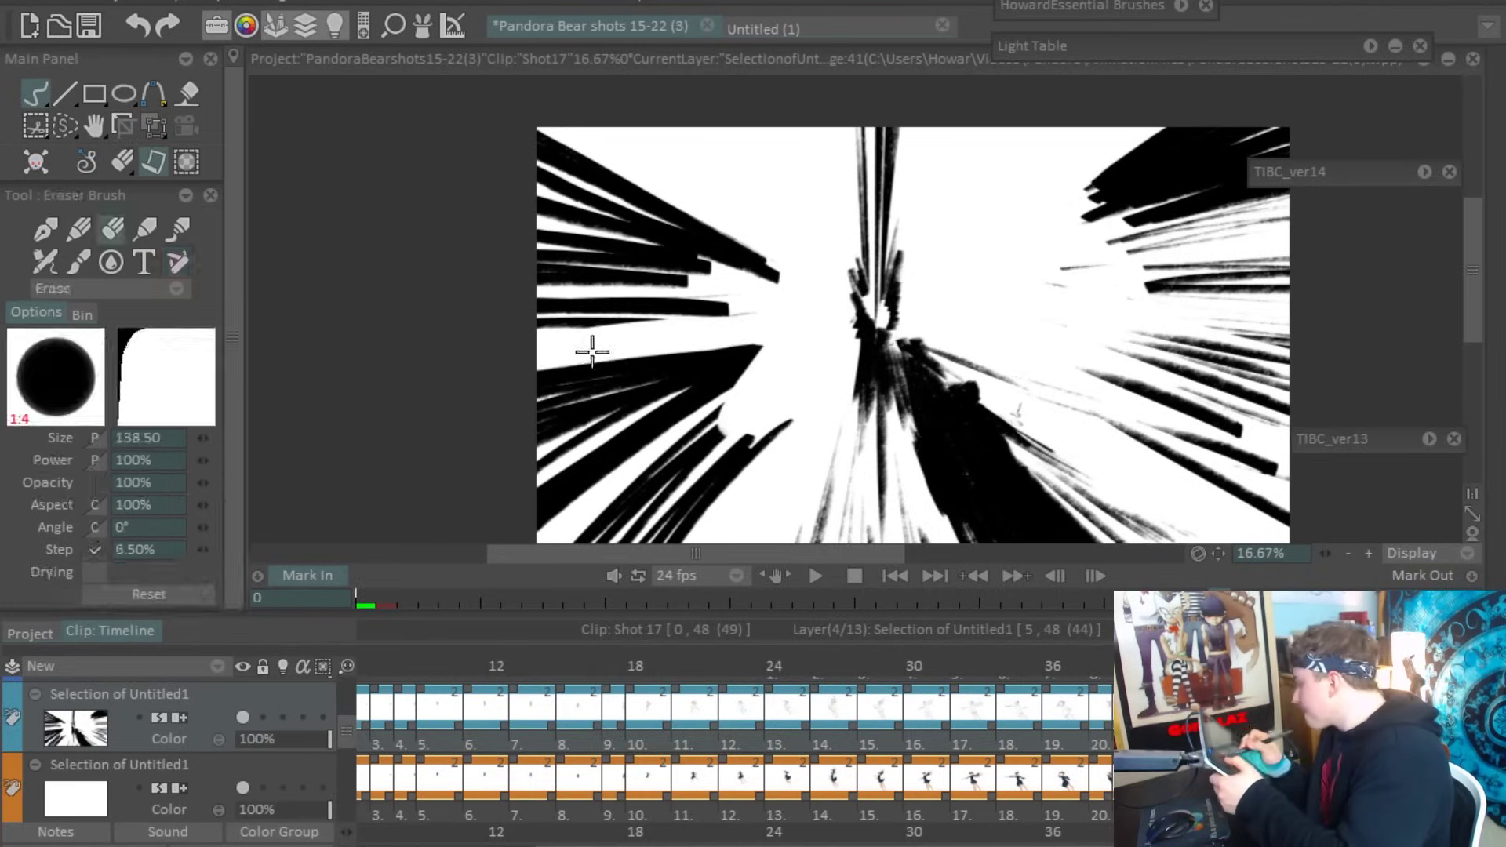
mouse_move(745, 258)
left_mouse_down()
mouse_move(842, 198)
mouse_move(751, 471)
mouse_move(675, 211)
left_mouse_up()
left_click_drag(619, 490, 690, 376)
left_click_drag(553, 459, 686, 322)
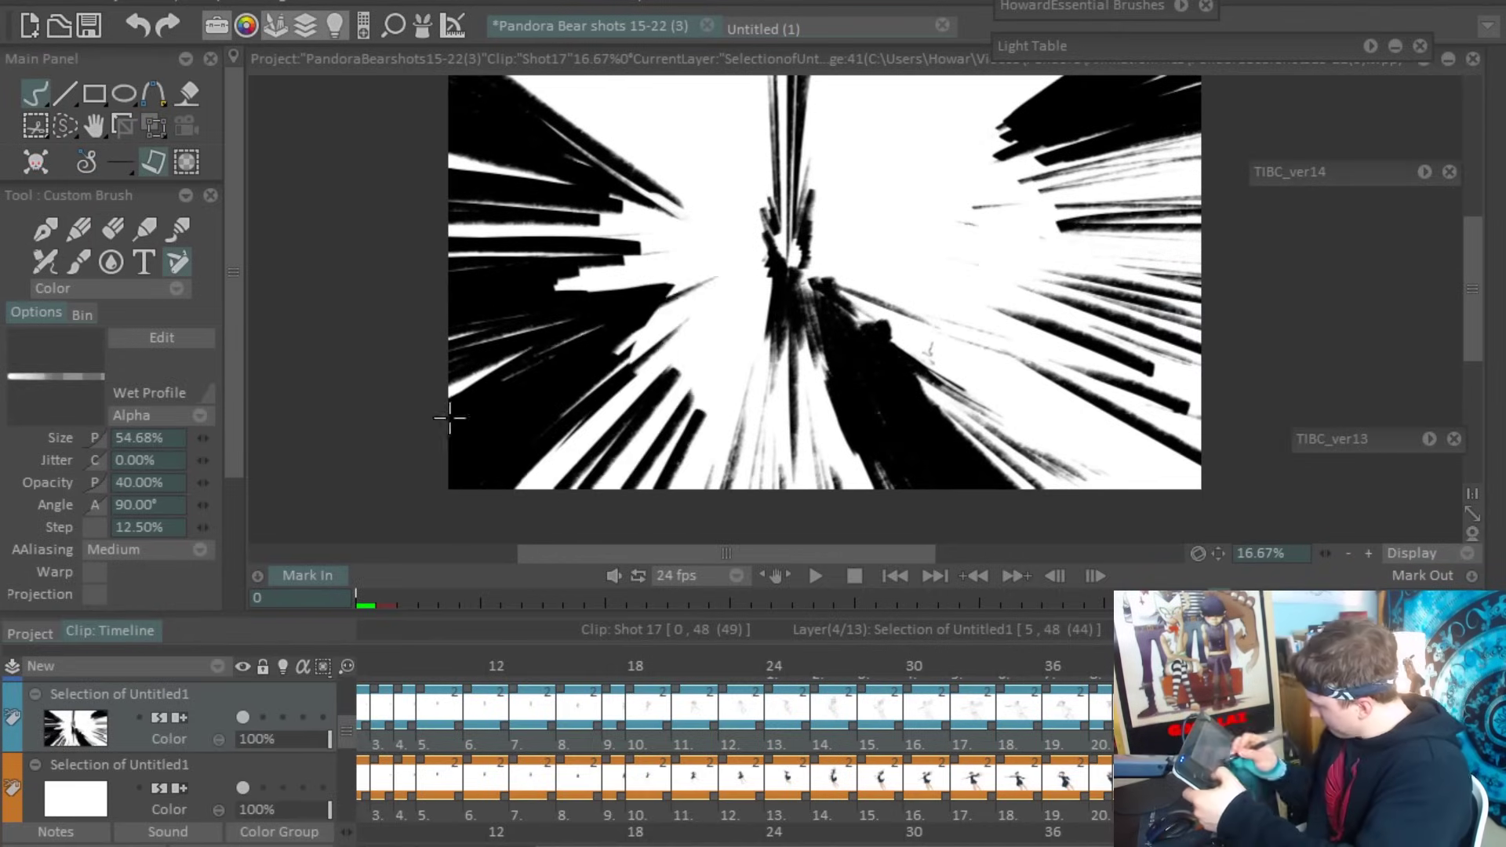
left_click_drag(450, 418, 352, 463)
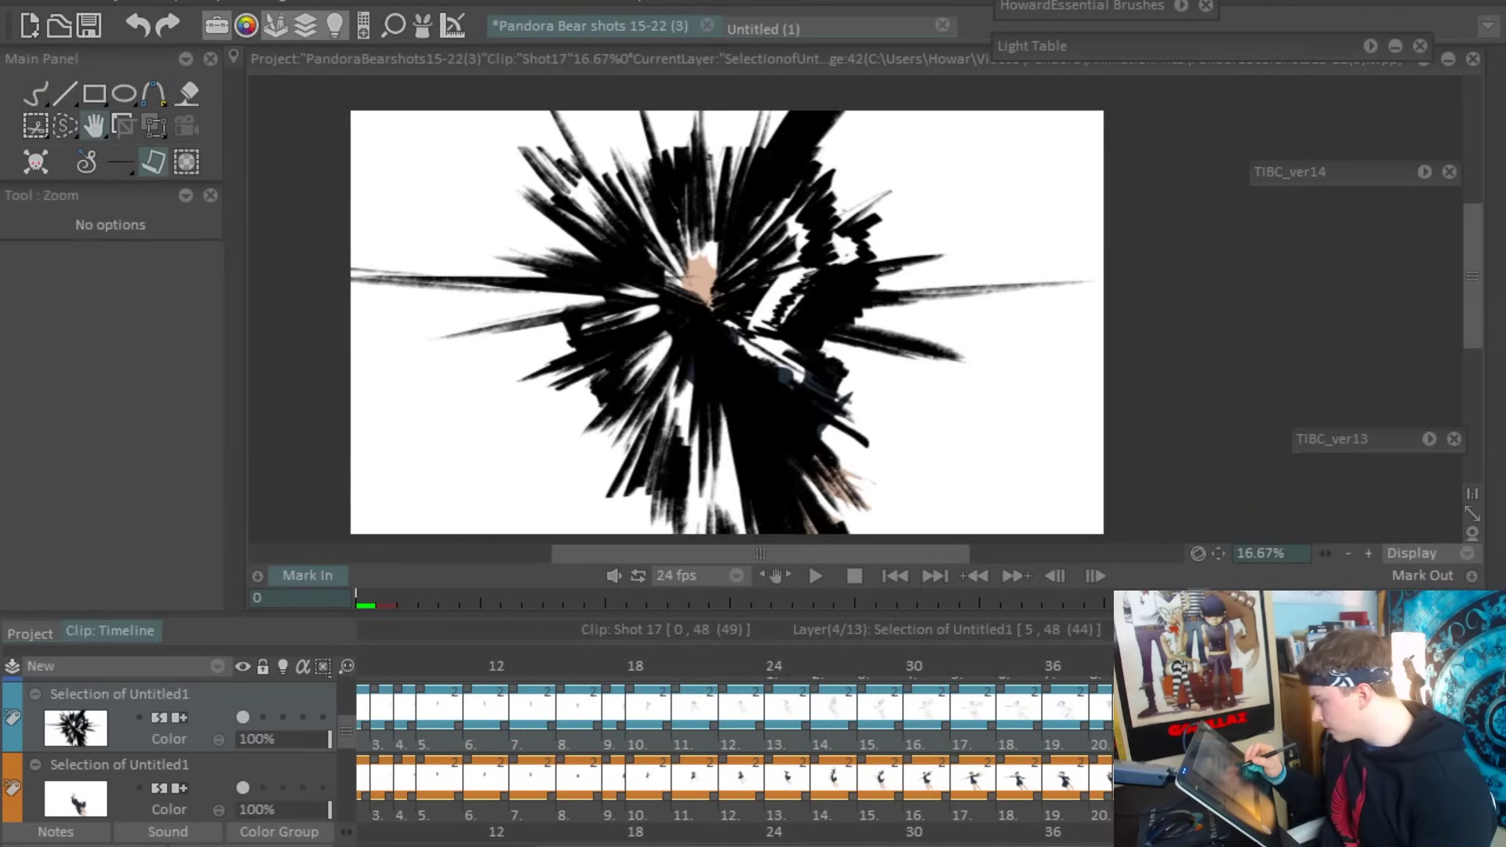
Step: Touch up the paint around the figure's arm and replay the shot to check it
key("b")
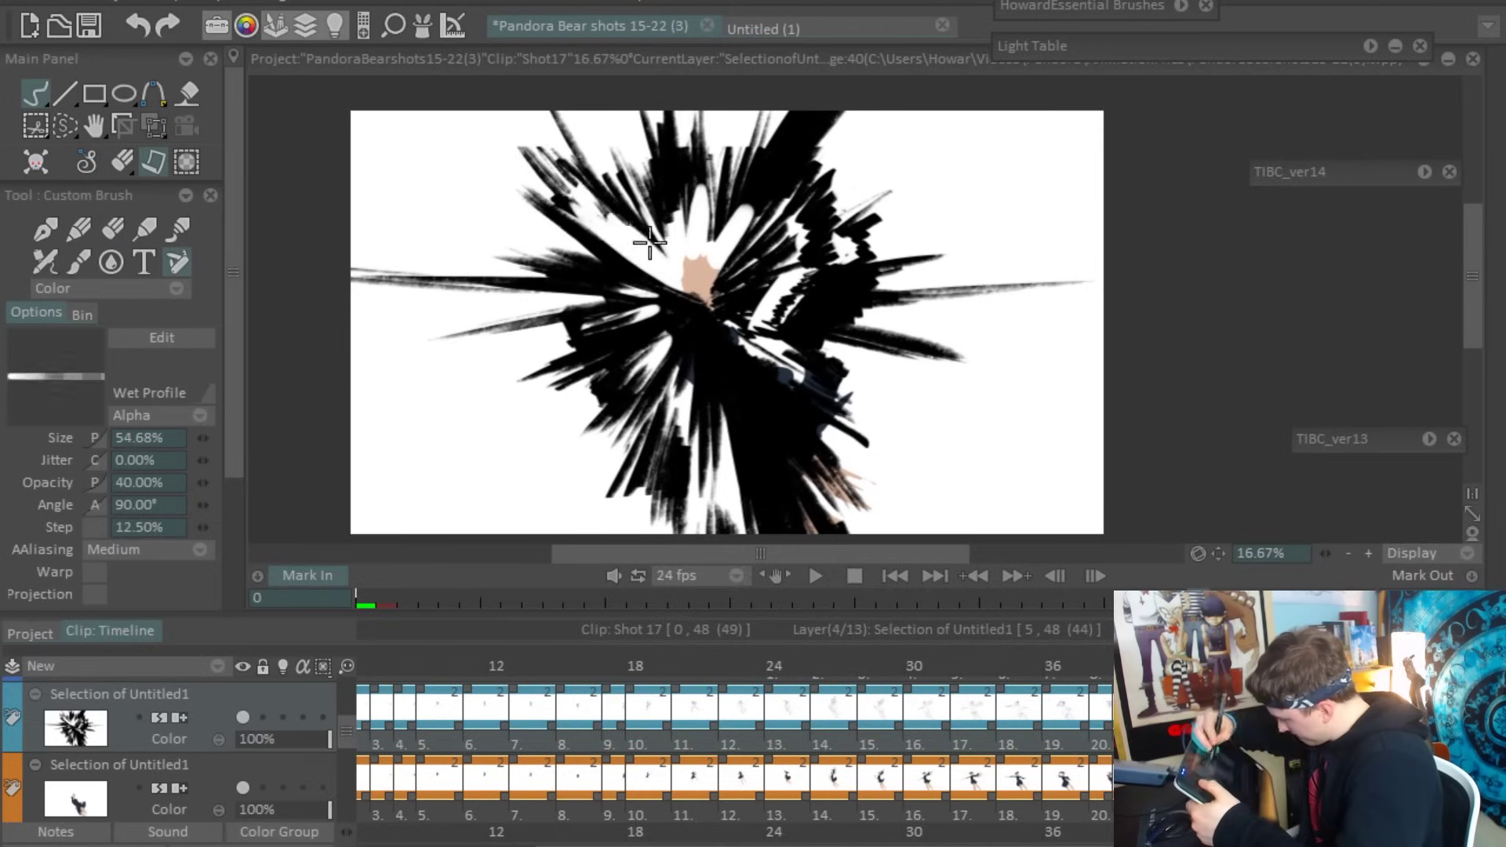
left_click_drag(757, 254, 749, 271)
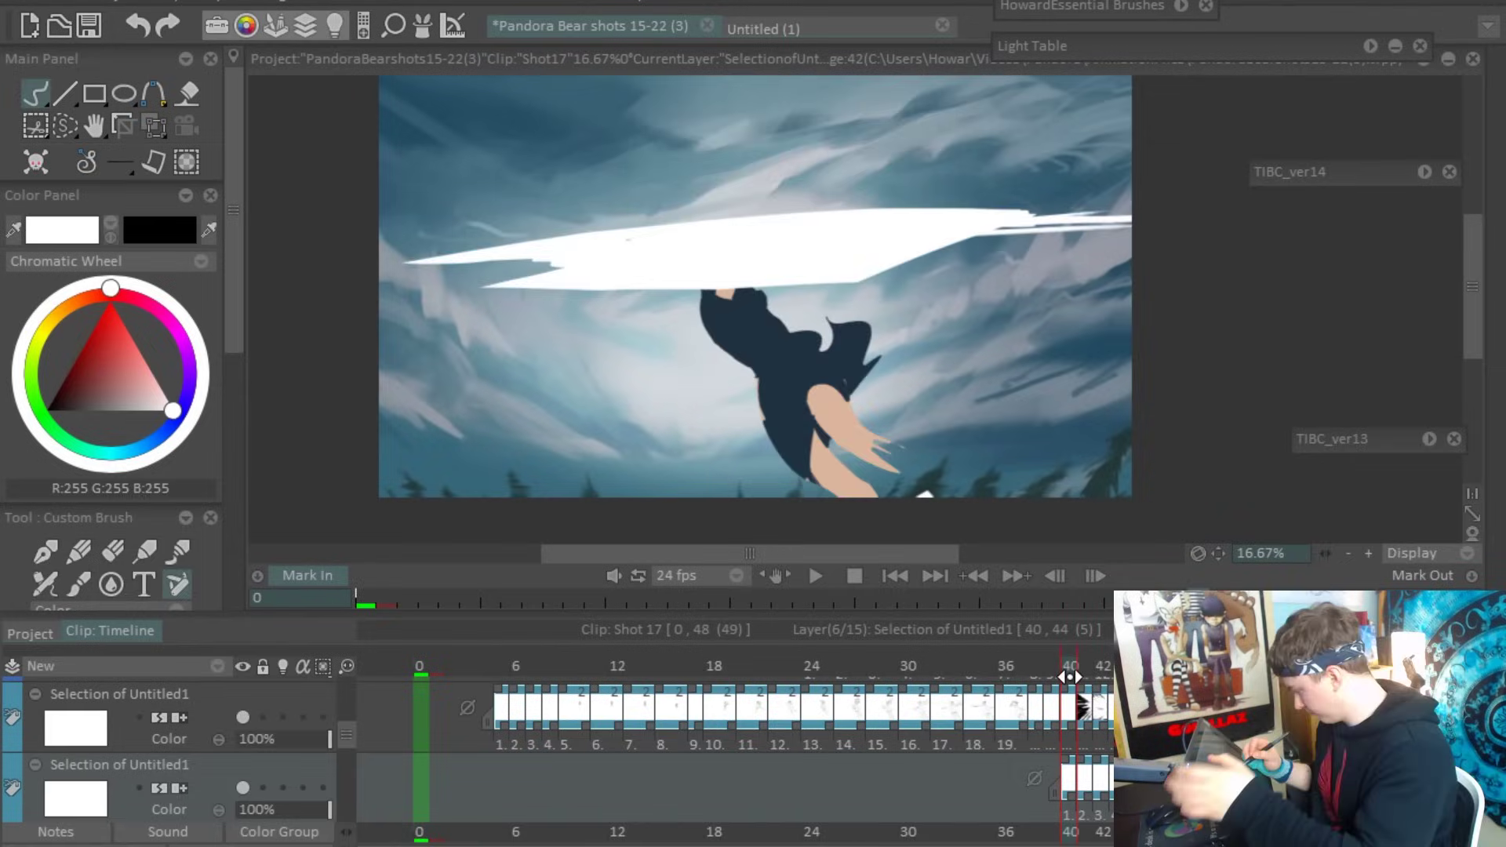
key("Return")
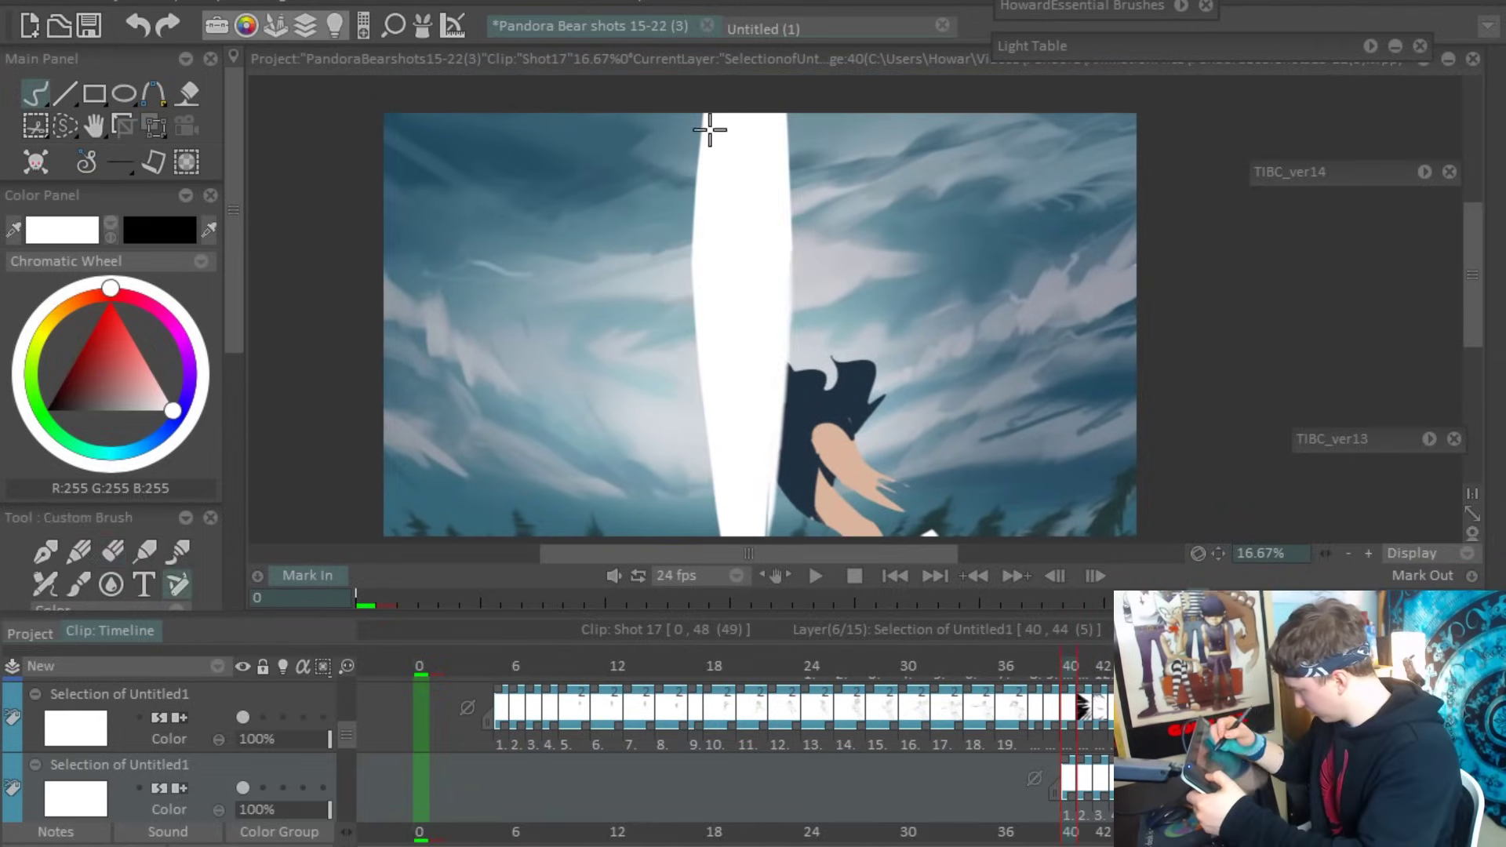
key("Return")
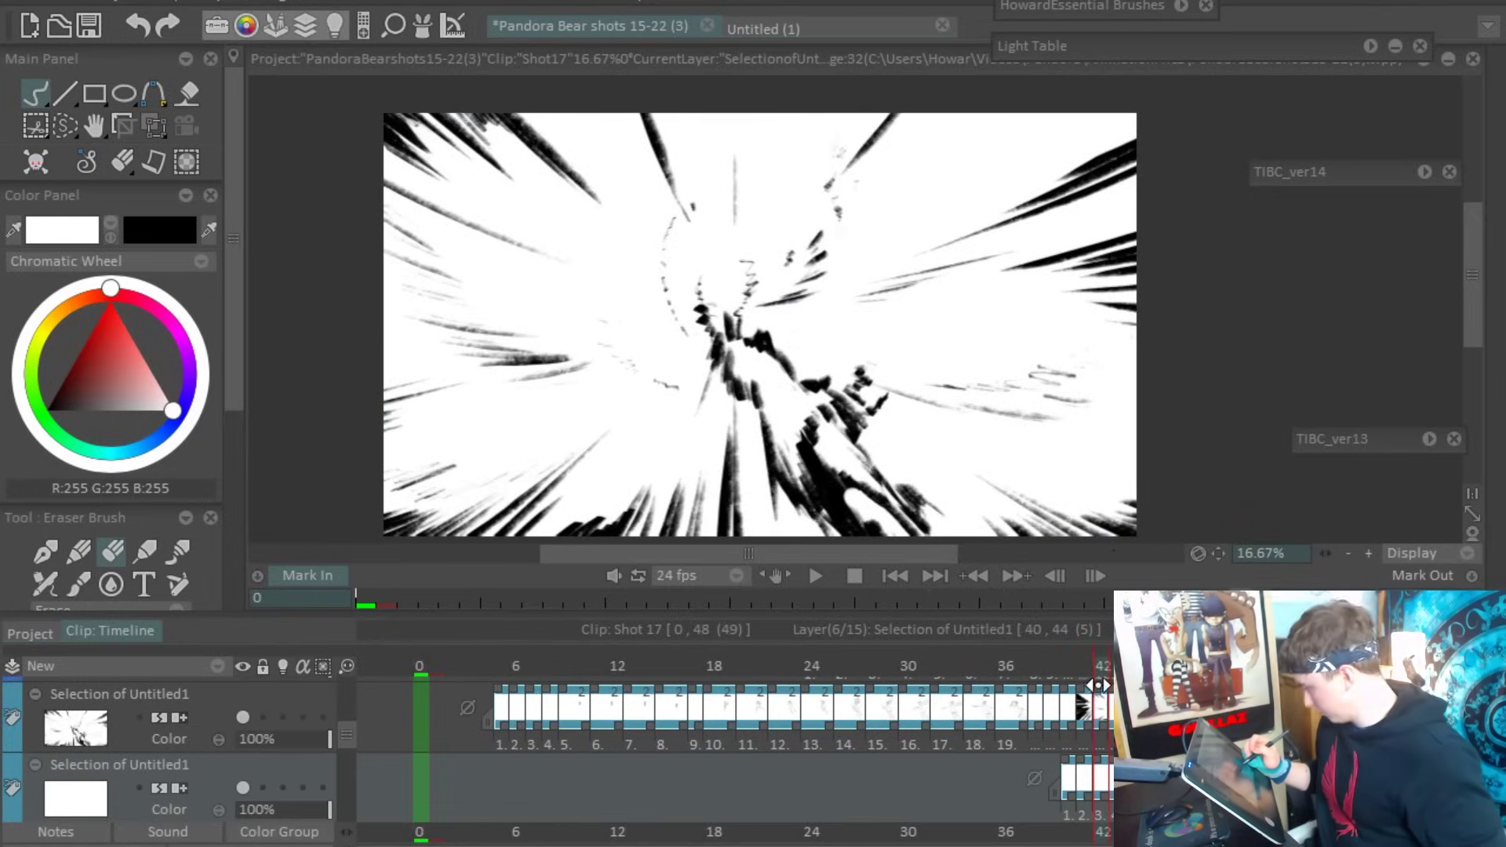
Step: On the layer below, lasso and transform the small lower-middle streaks, then replay to frame 41
key("Up")
key("s")
mouse_move(894, 431)
left_mouse_down()
mouse_move(751, 479)
mouse_move(894, 435)
left_mouse_up()
key("t")
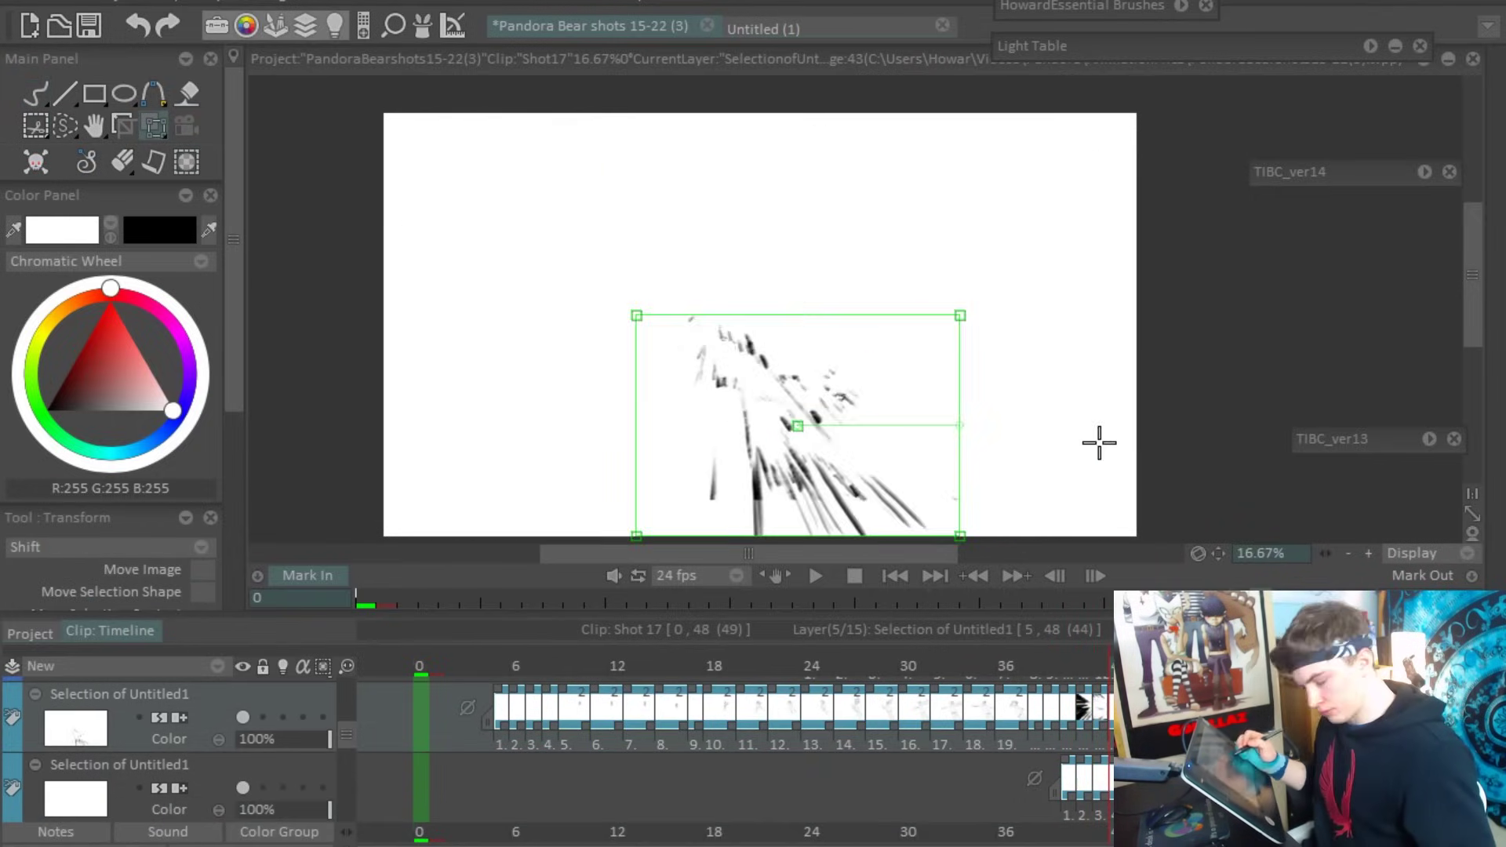
key("b")
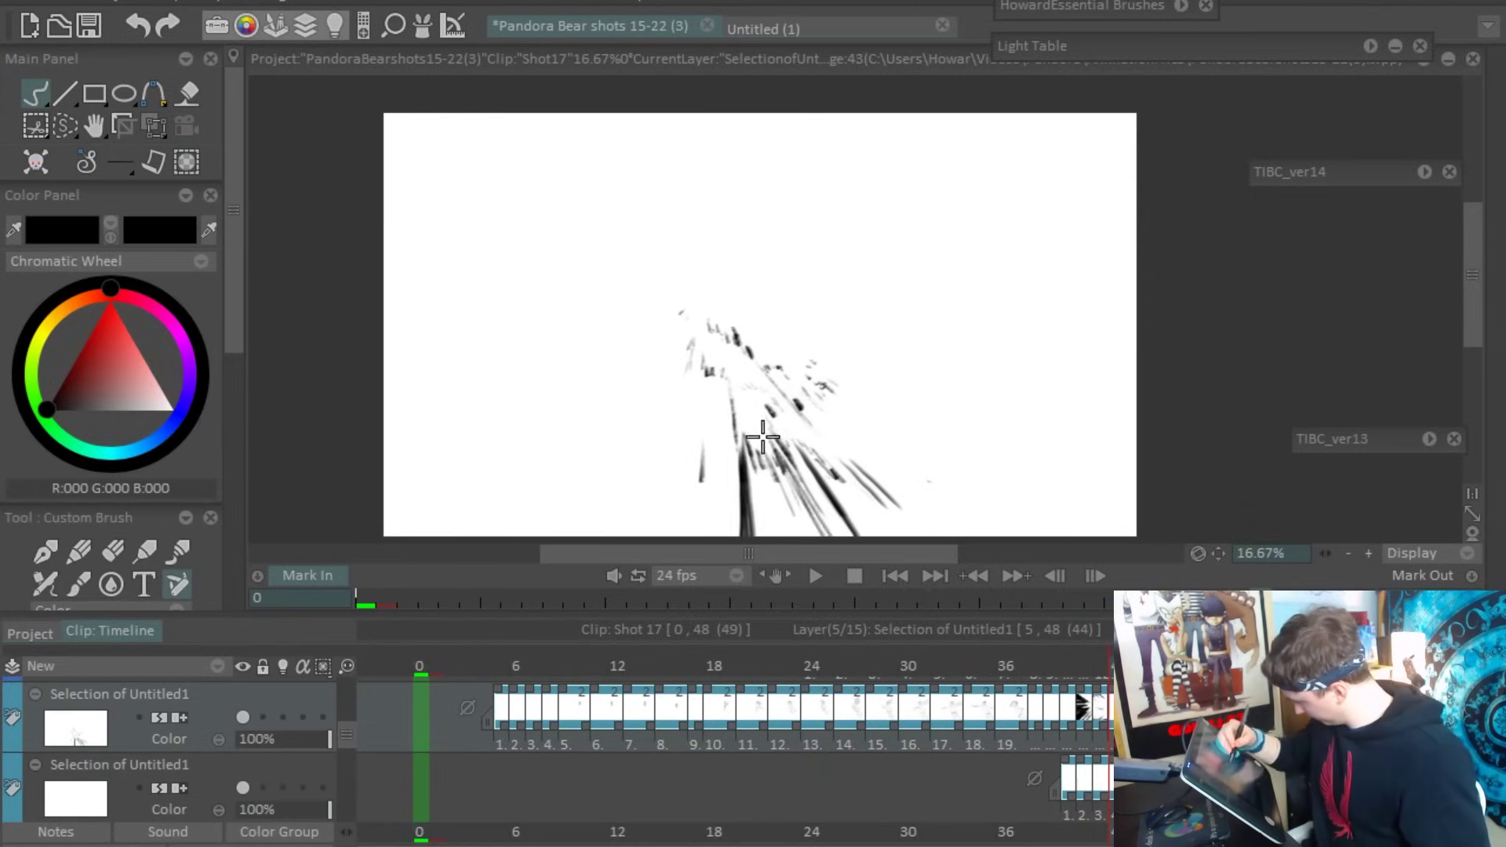
key("Return")
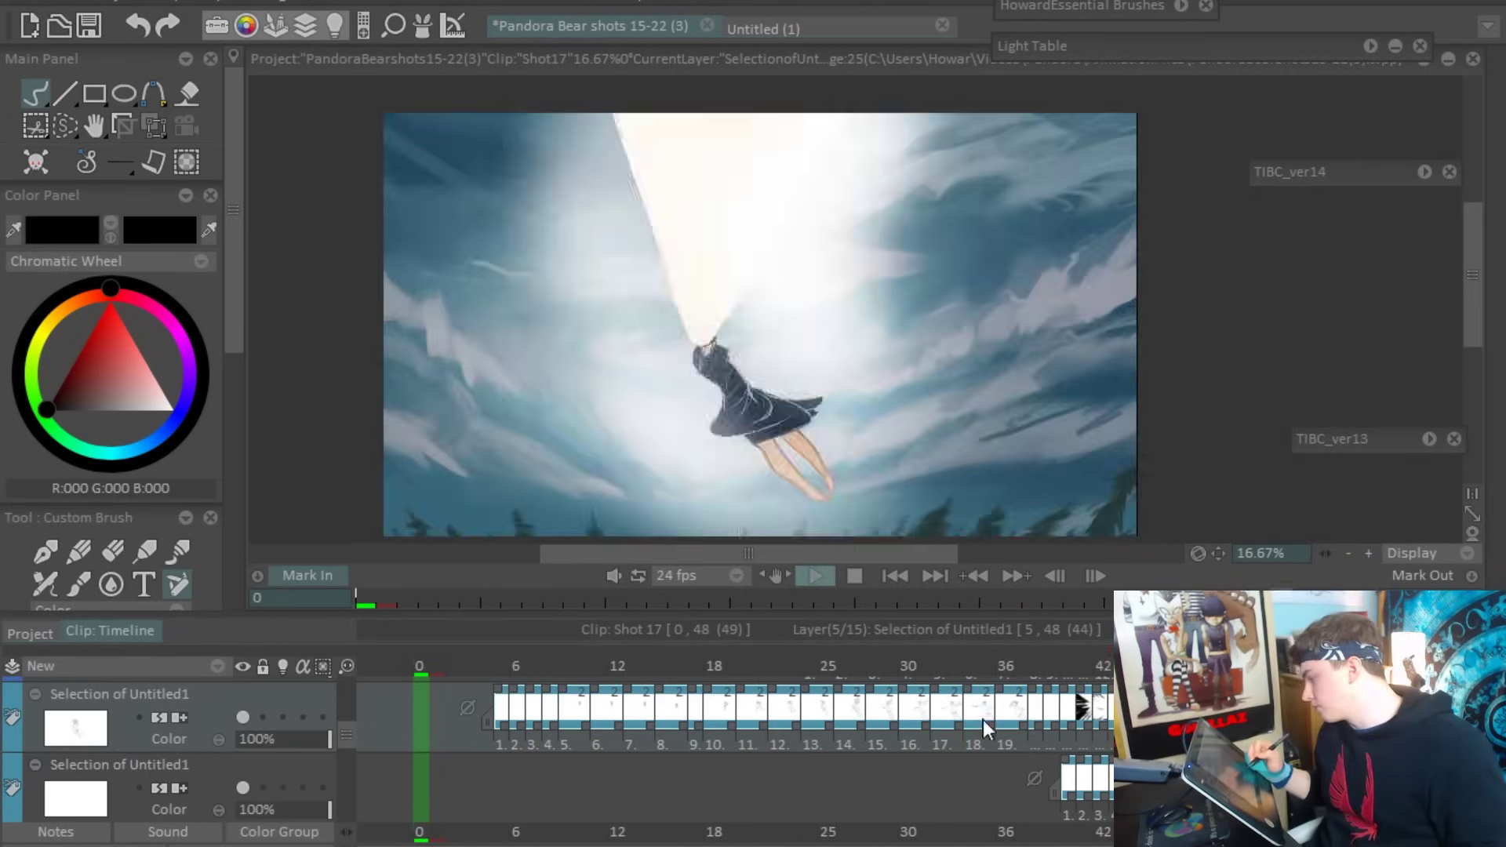
left_click(1087, 676)
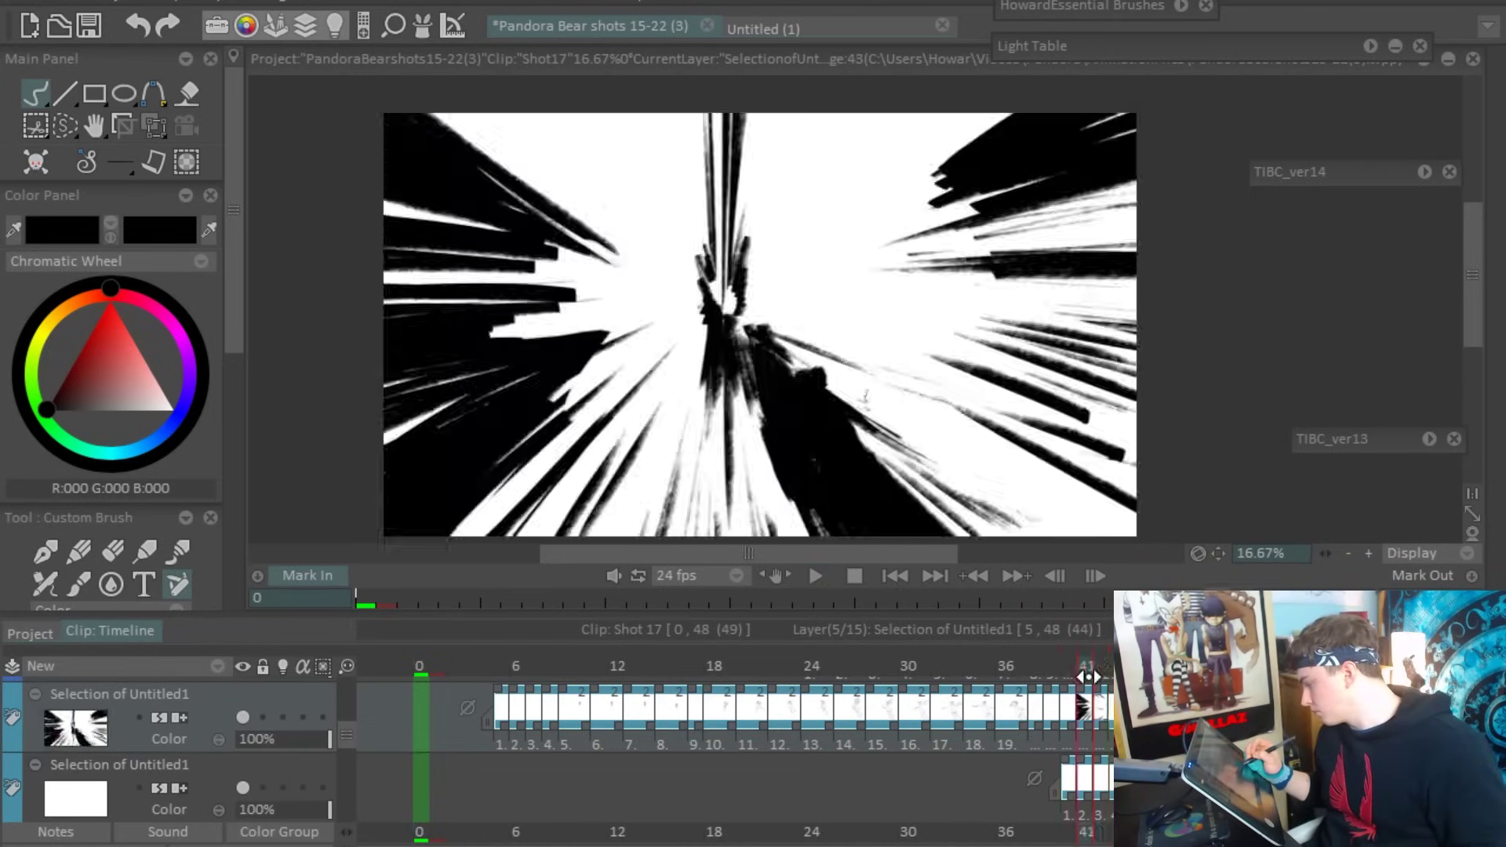
Step: Add a dark streak toward the centre on the next frame, compare frames, and replay the shot
key("Right")
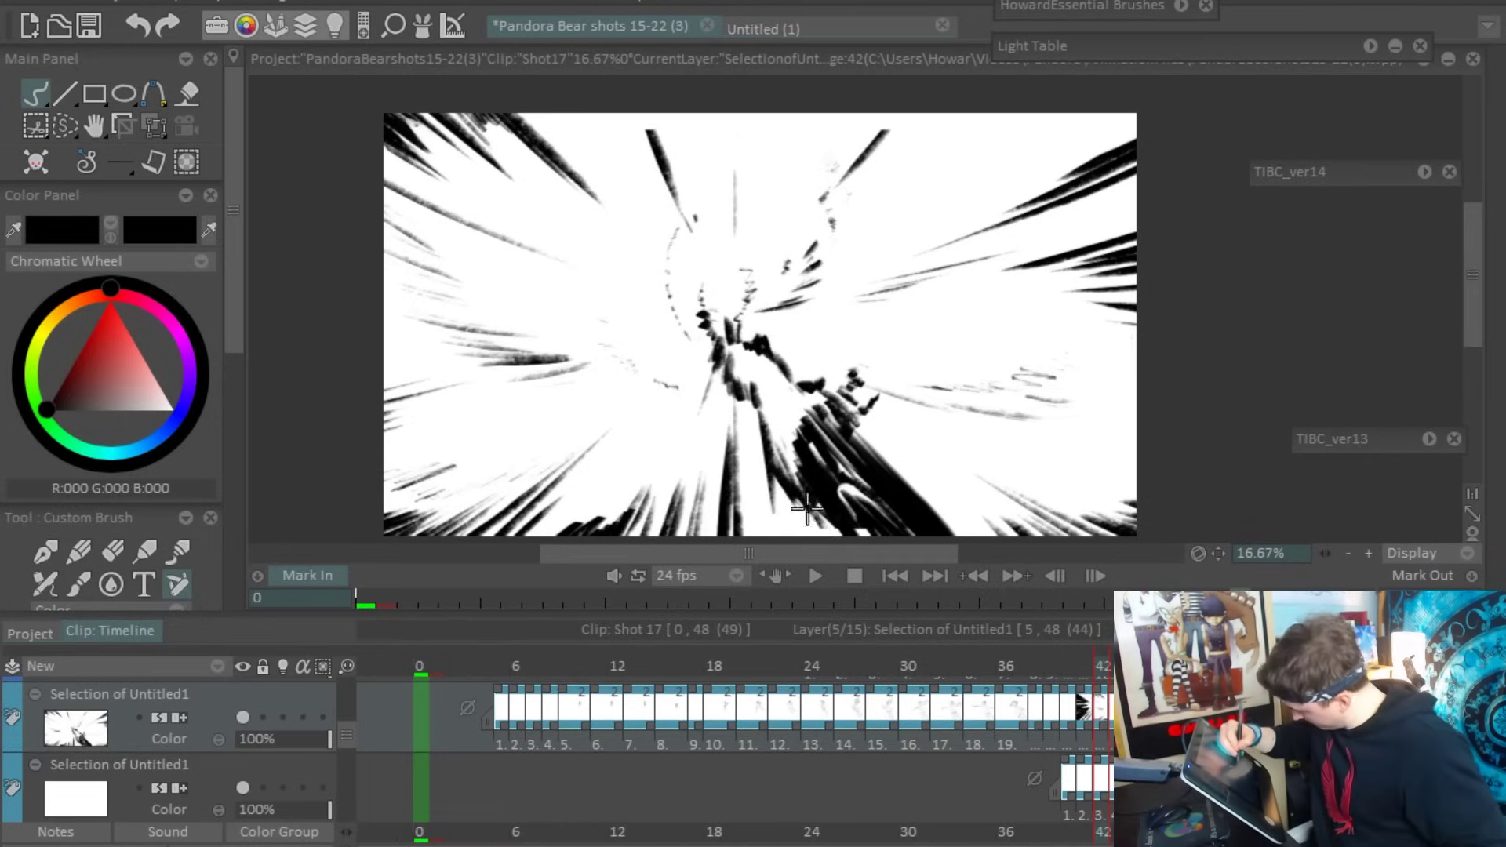
left_click_drag(806, 509, 774, 466)
key("Left")
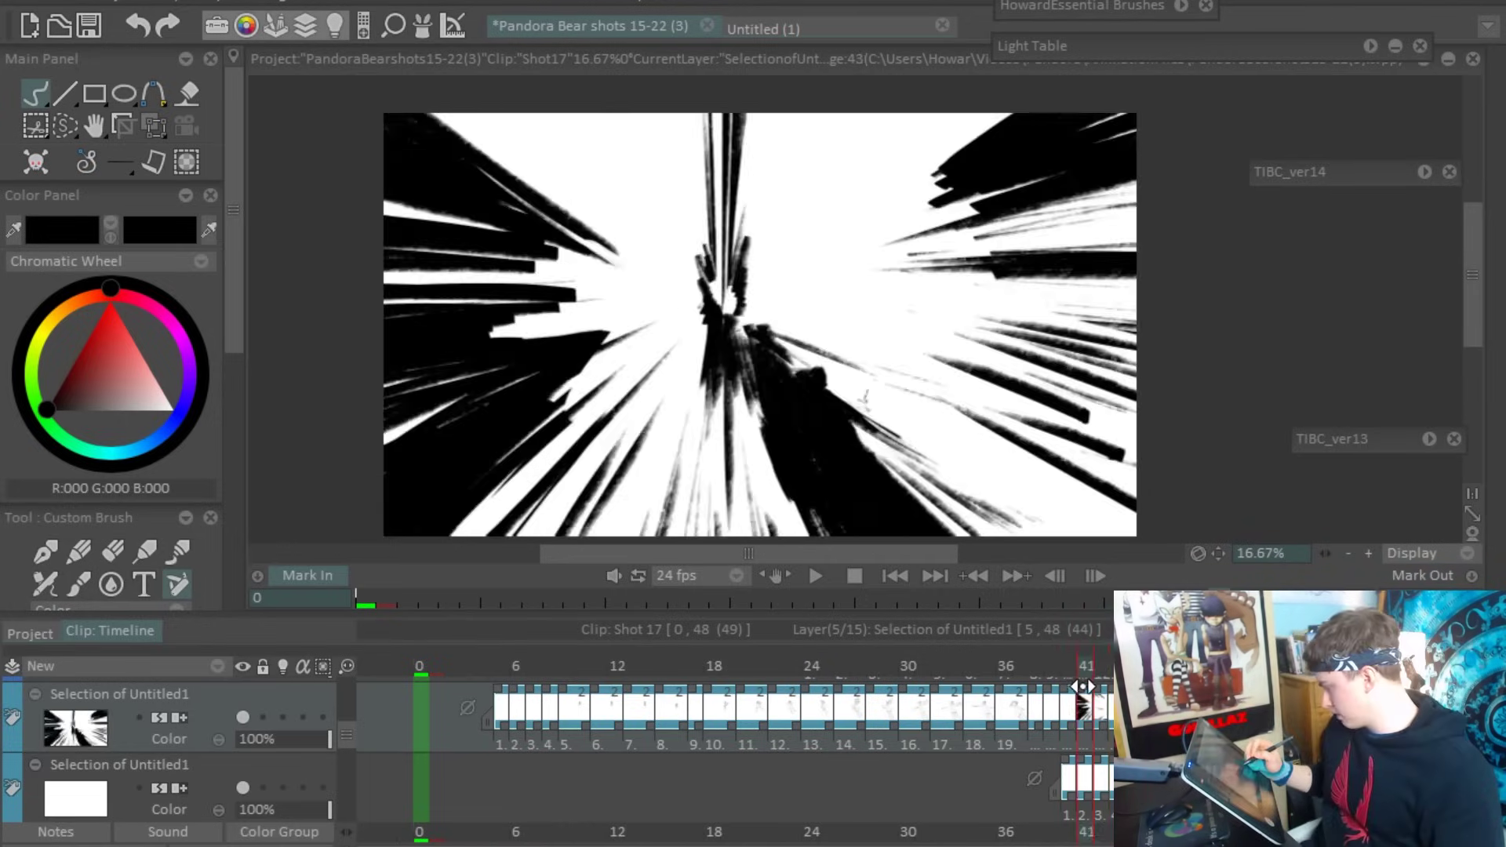
key("Right")
left_click_drag(1051, 671, 1073, 669)
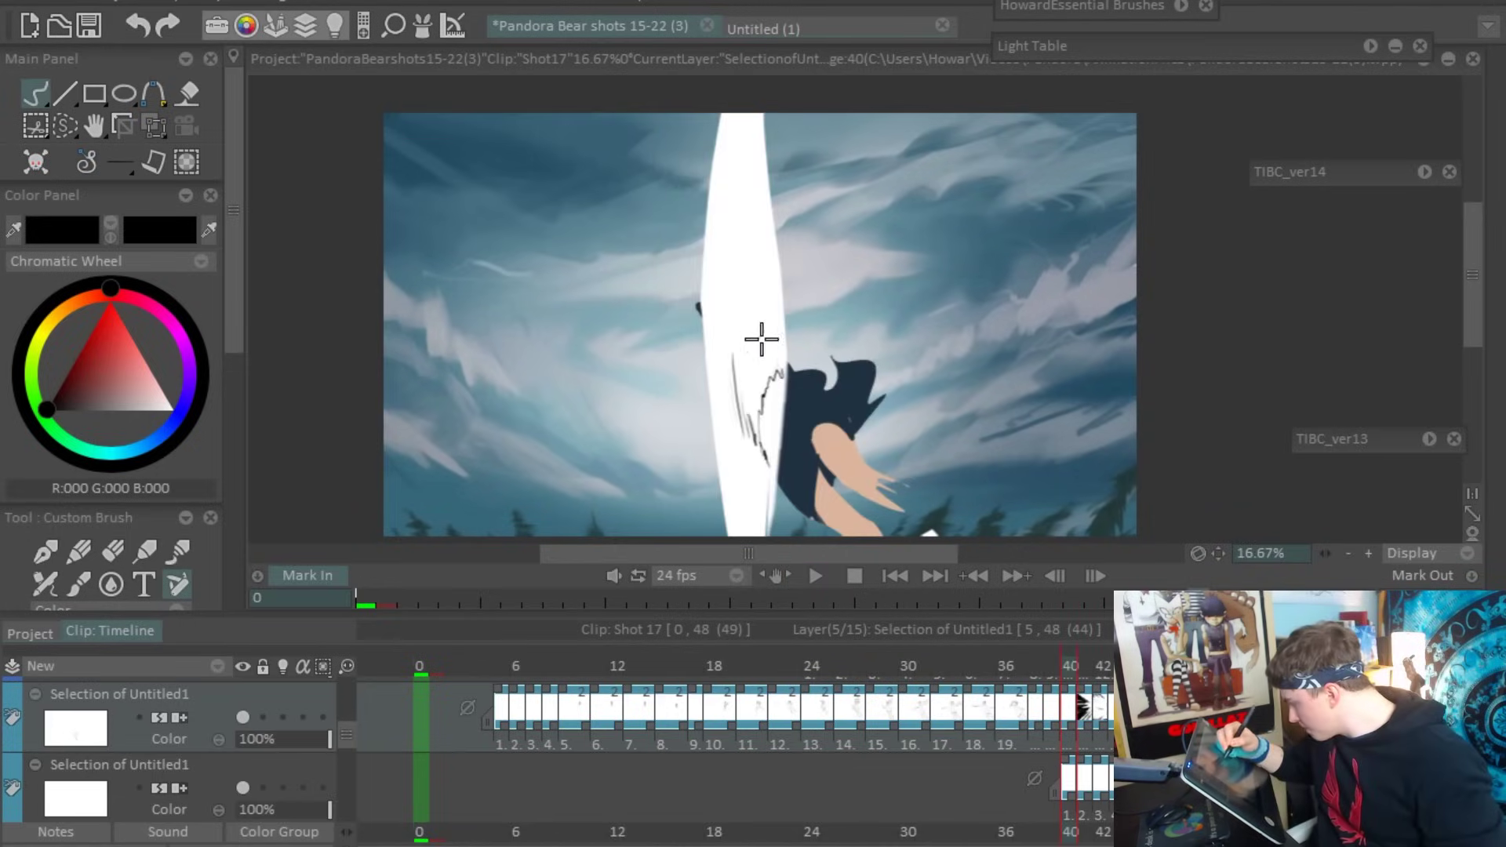
key("Up")
key("space")
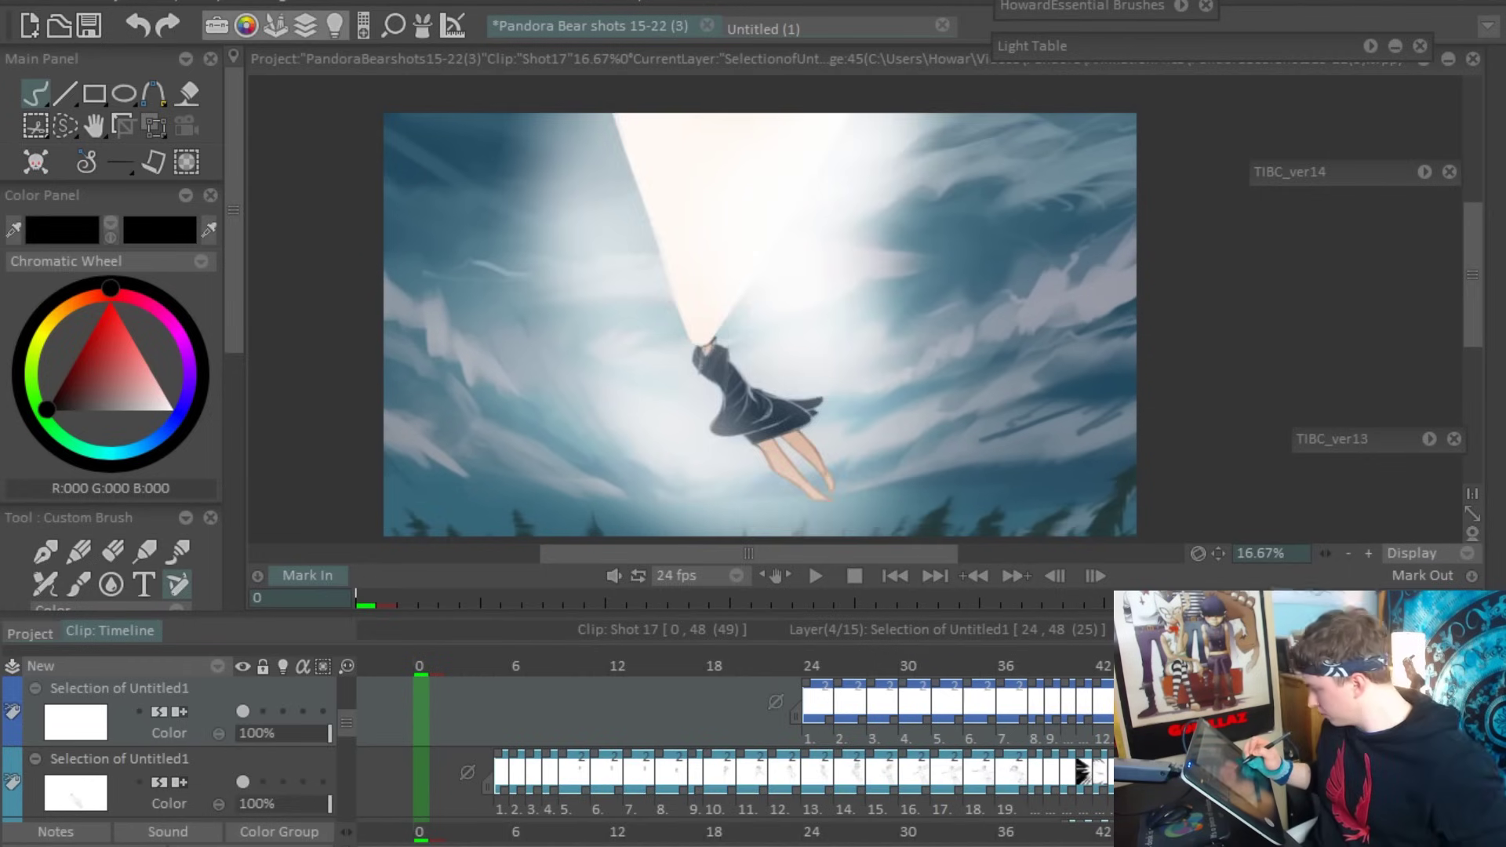
key("space")
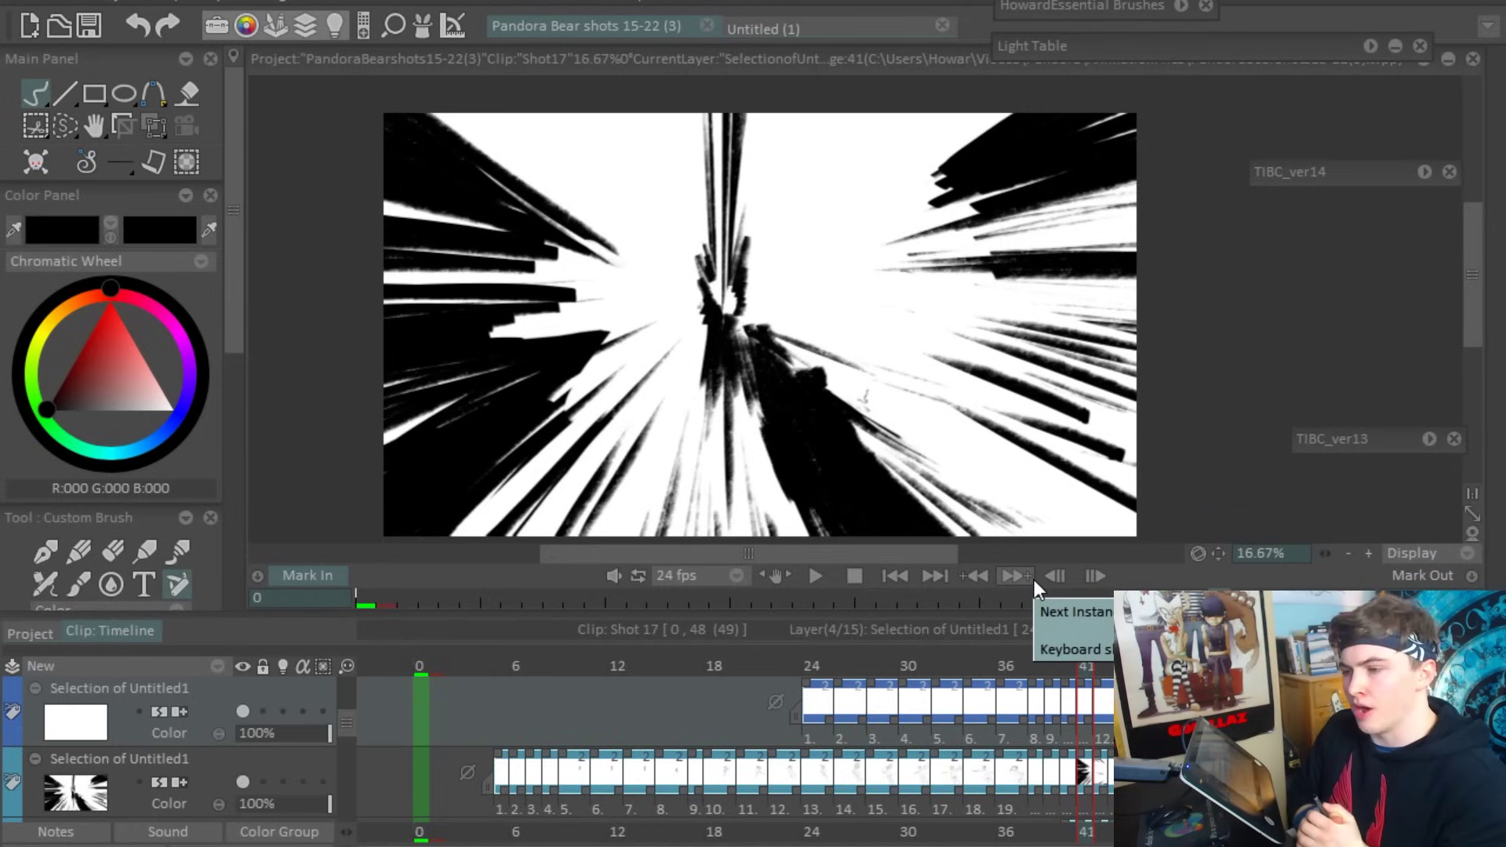
Step: Paste the speed-lines image as a new Anim_6 layer at the top of the timeline
key("ctrl+v")
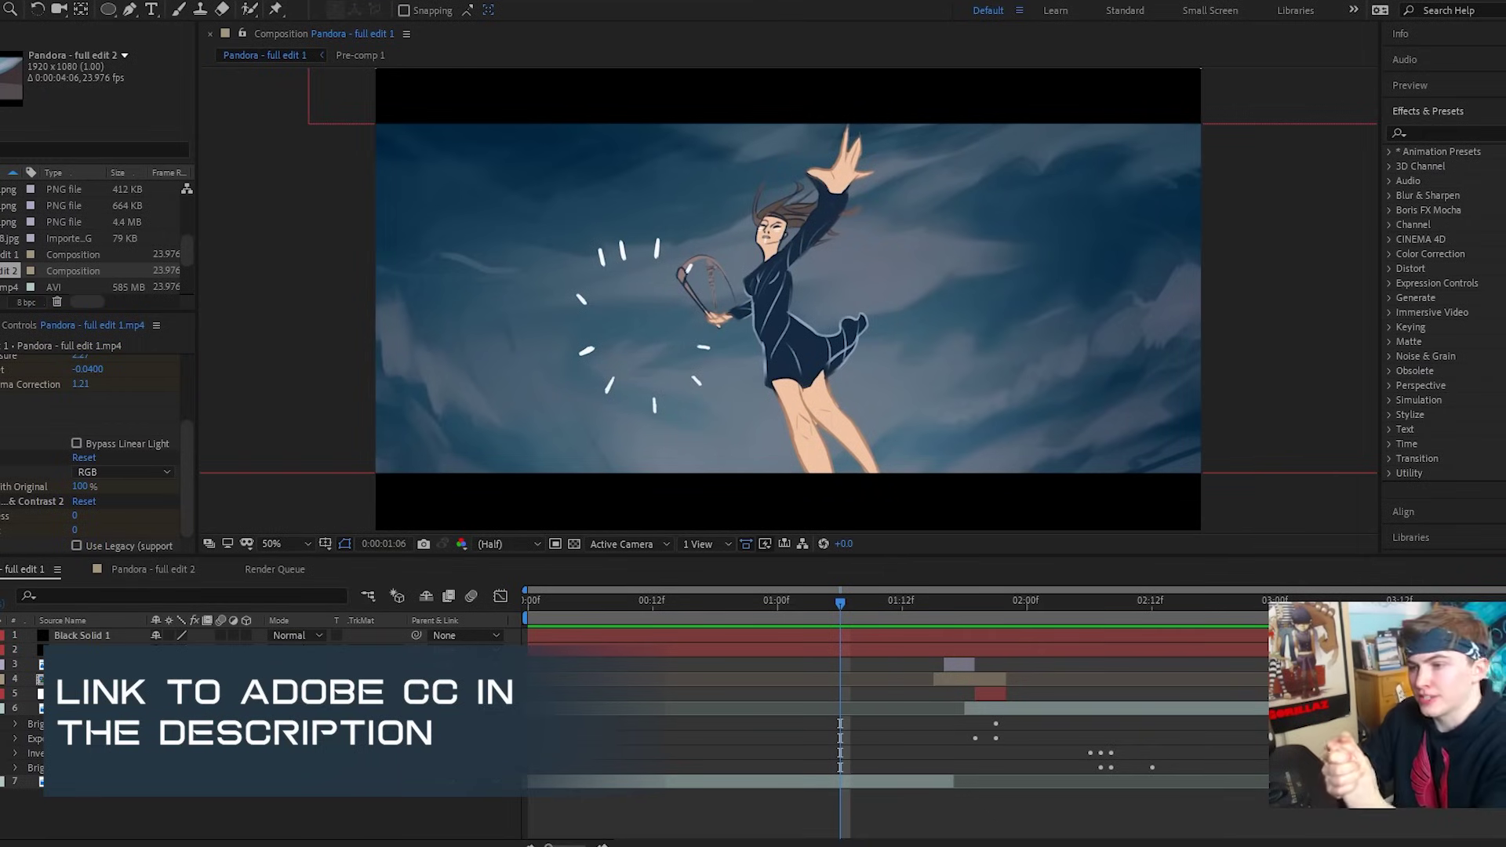
left_click(175, 567)
left_click(144, 571)
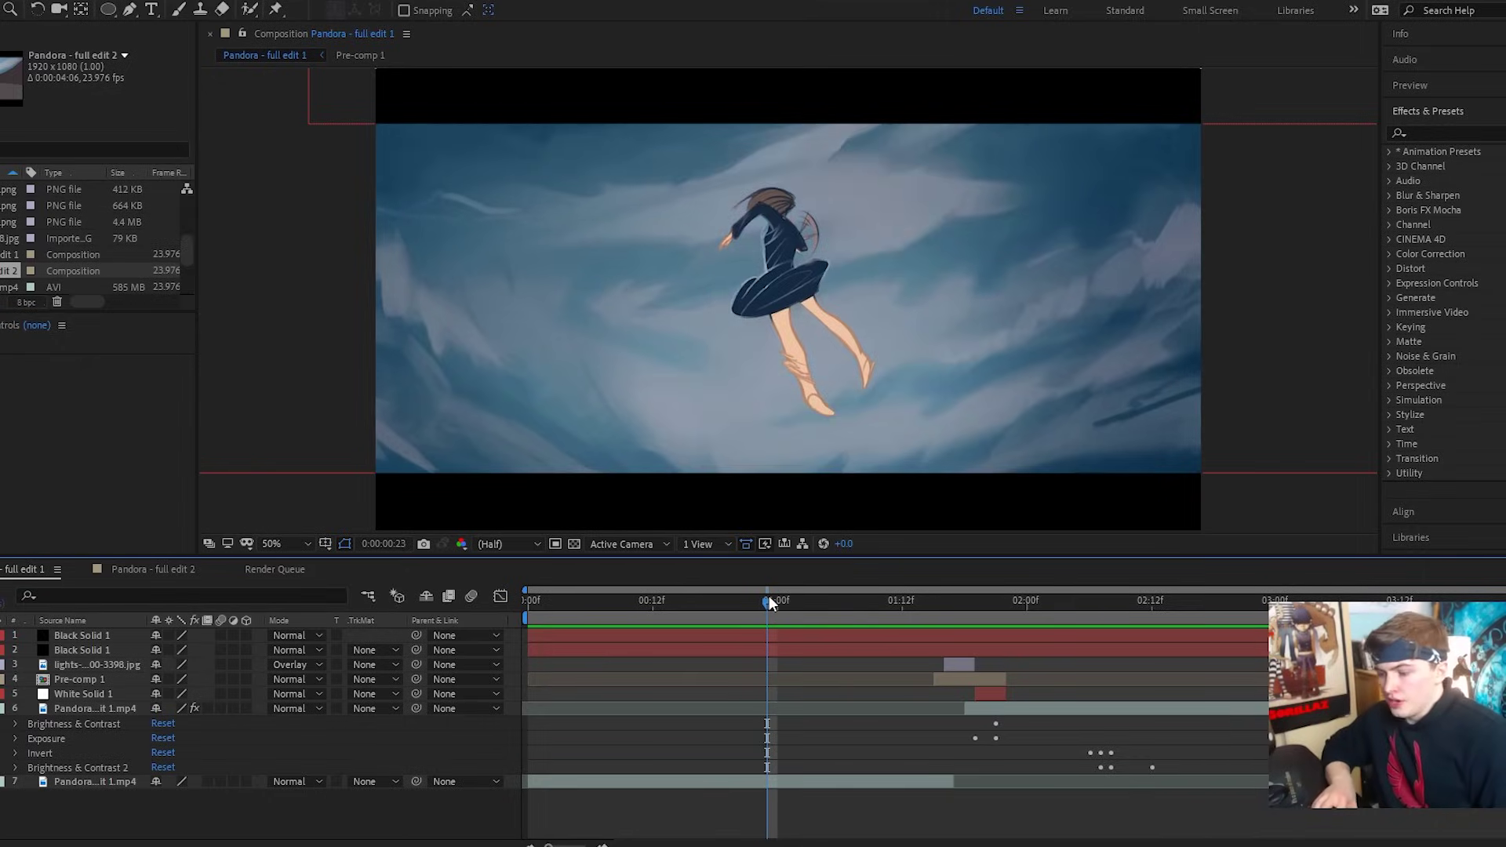
key("space")
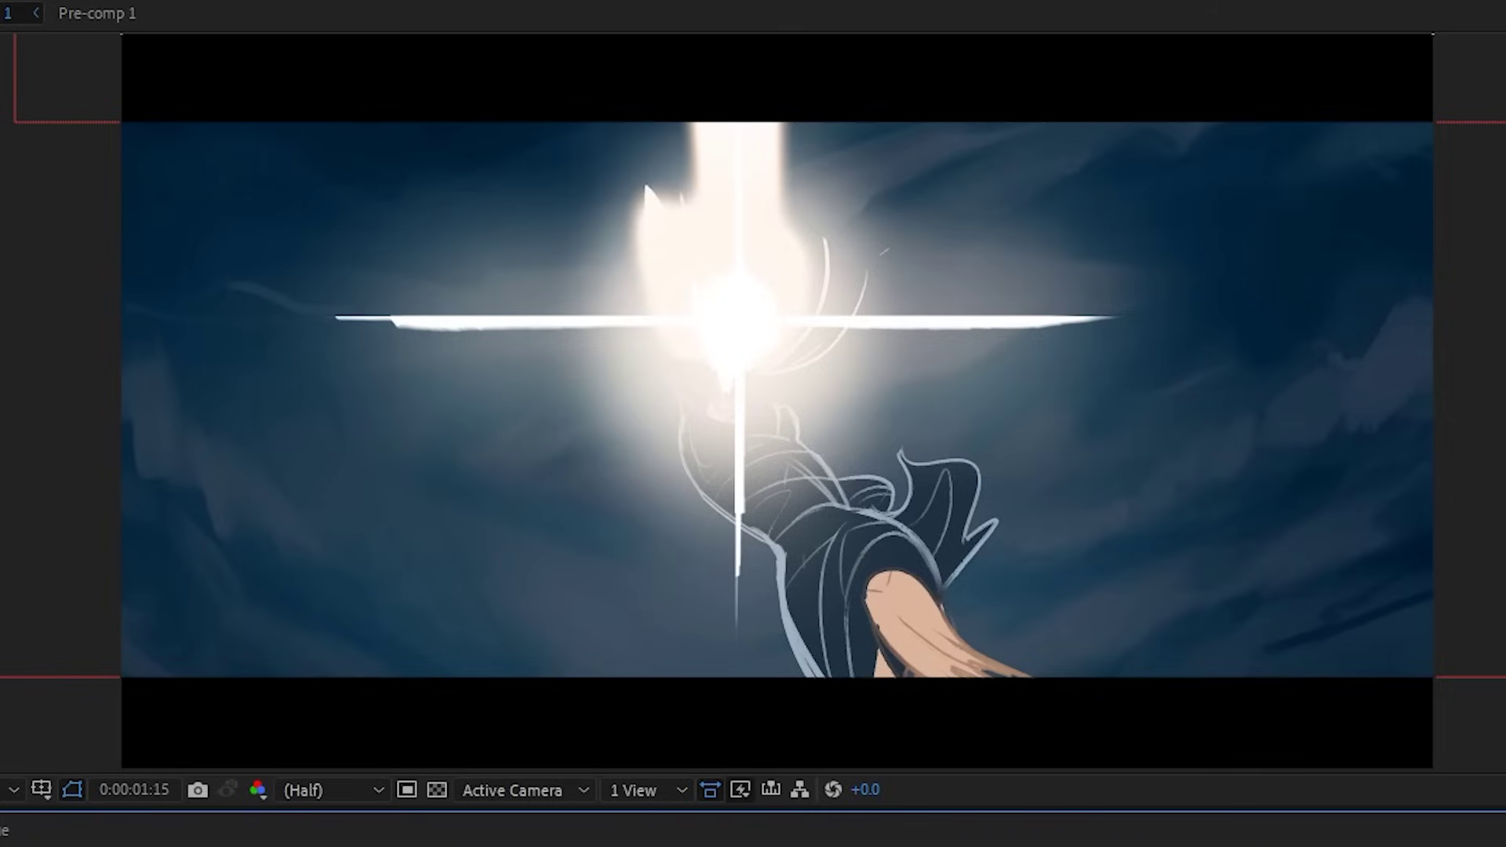
key("Page_Down")
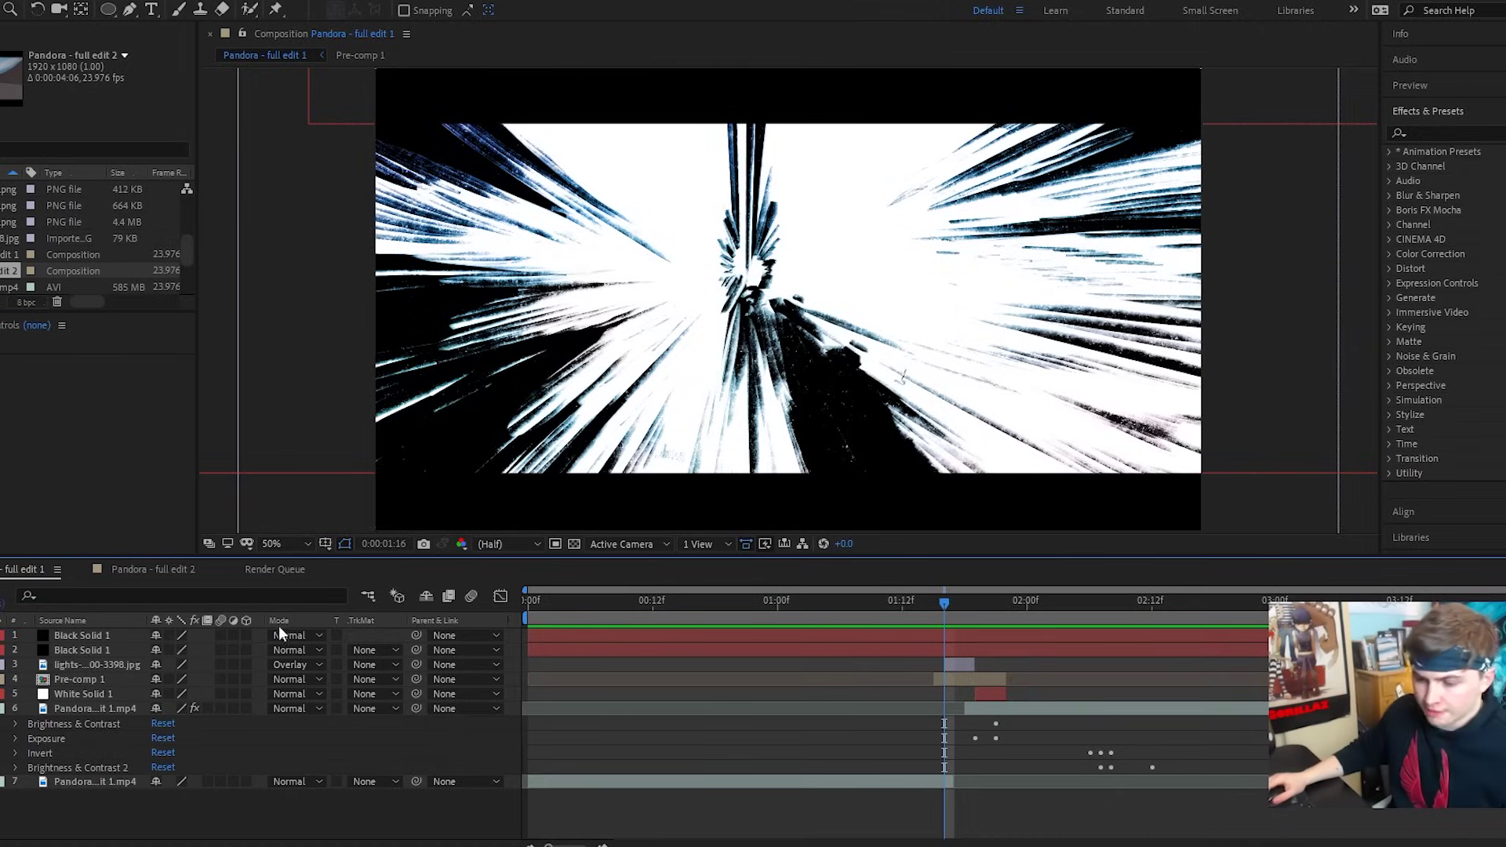
Step: Duplicate the lights jpg layer, set the copy to Normal blending, and bring up the gradients folder
left_click(72, 664)
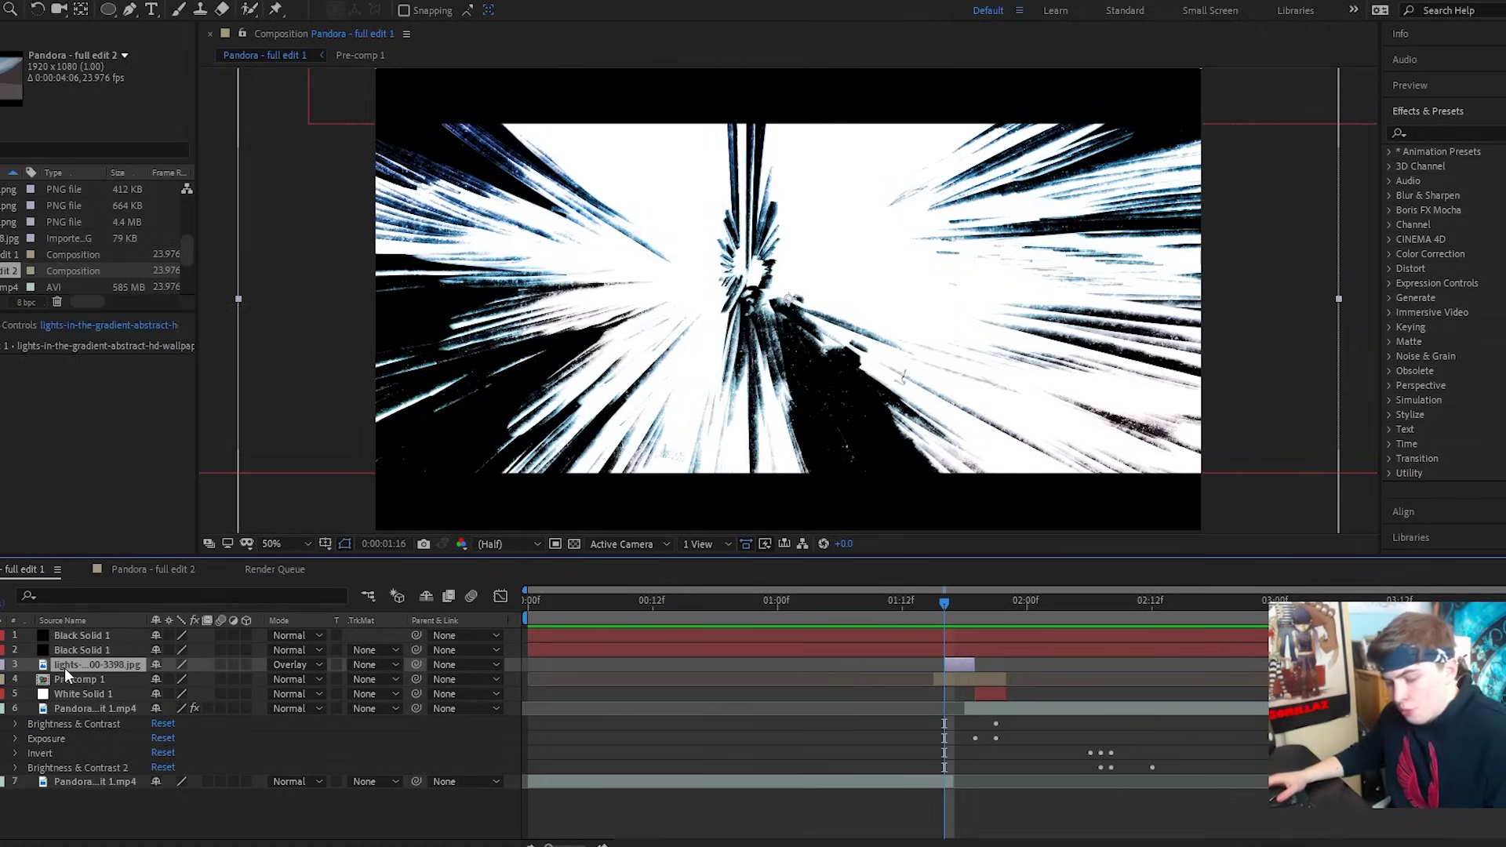
key("ctrl+d")
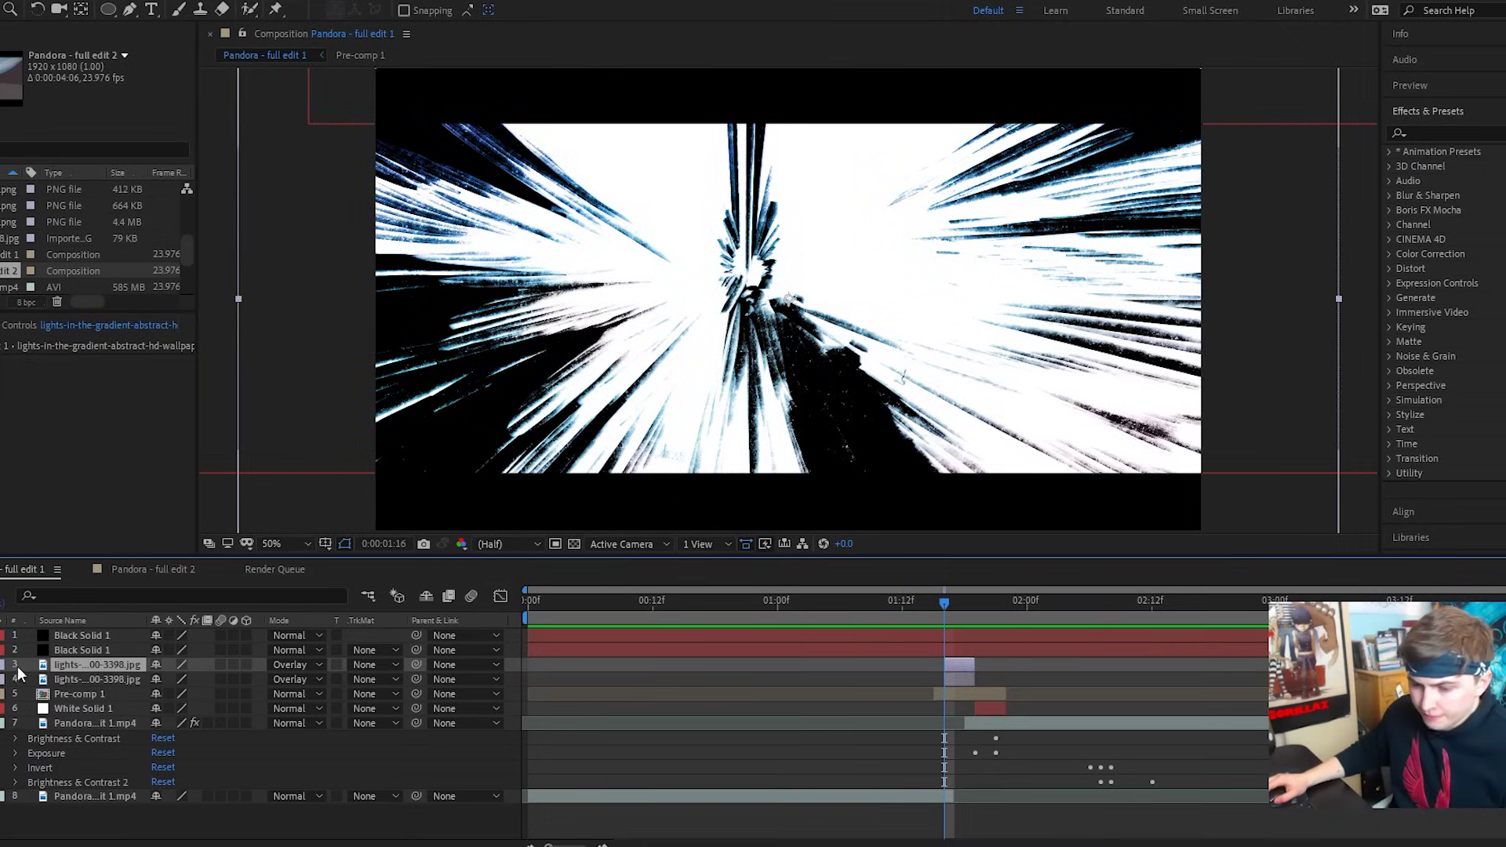
left_click(296, 664)
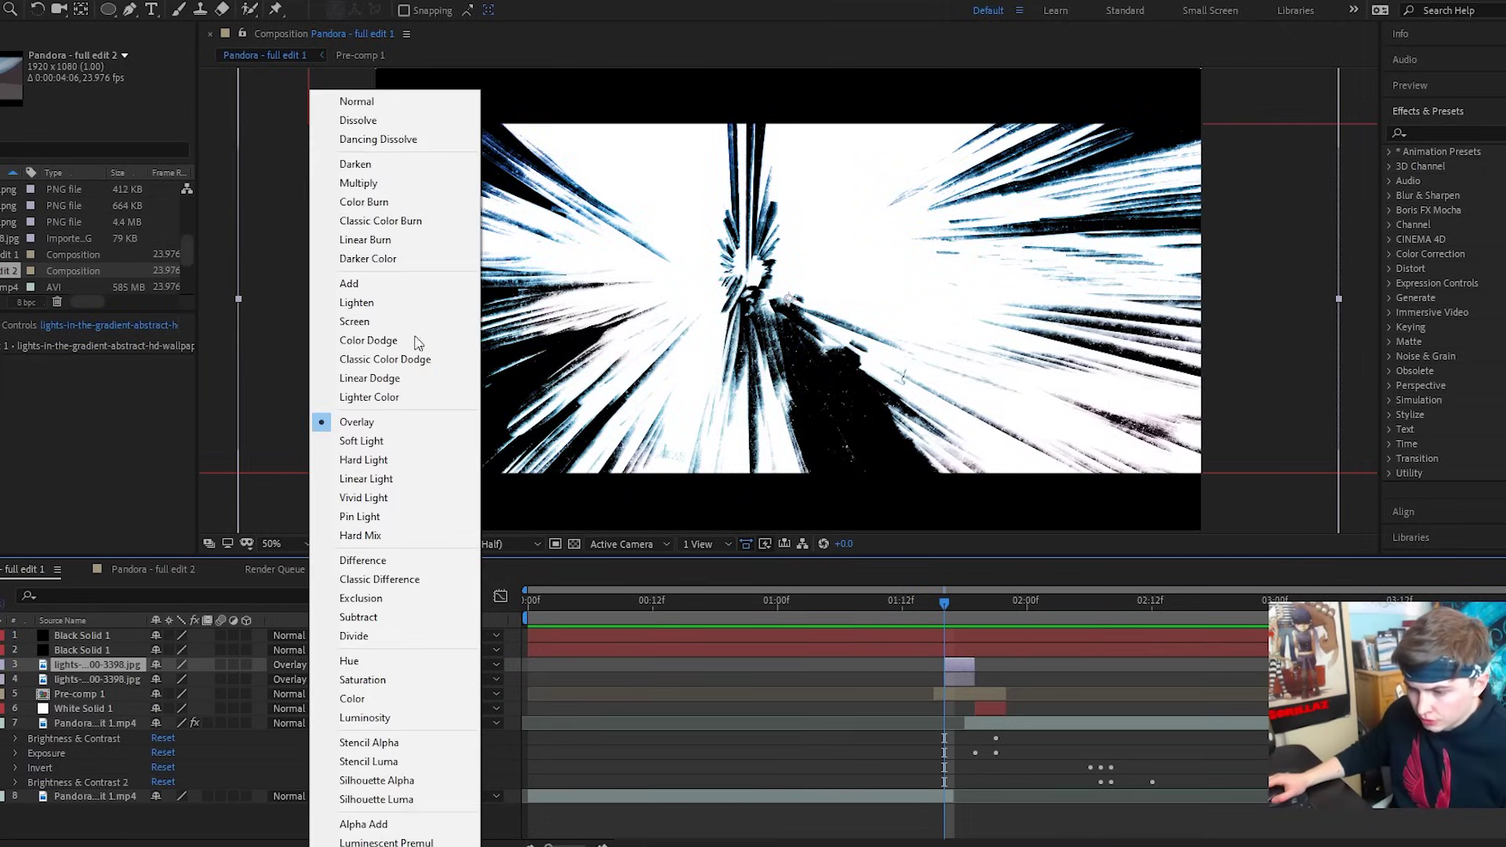
left_click(357, 101)
key("t")
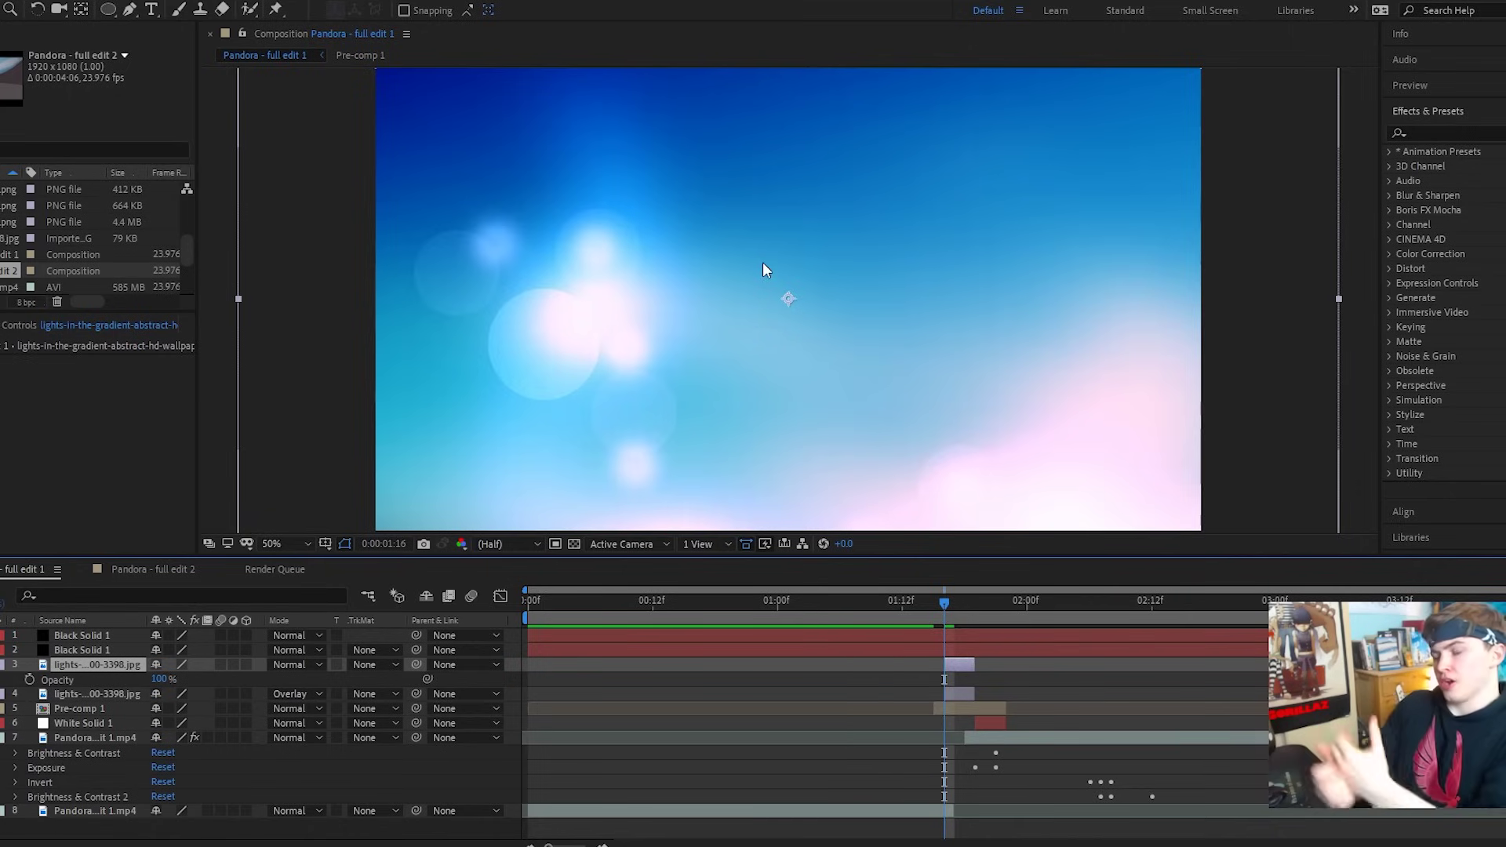
key("alt+Tab")
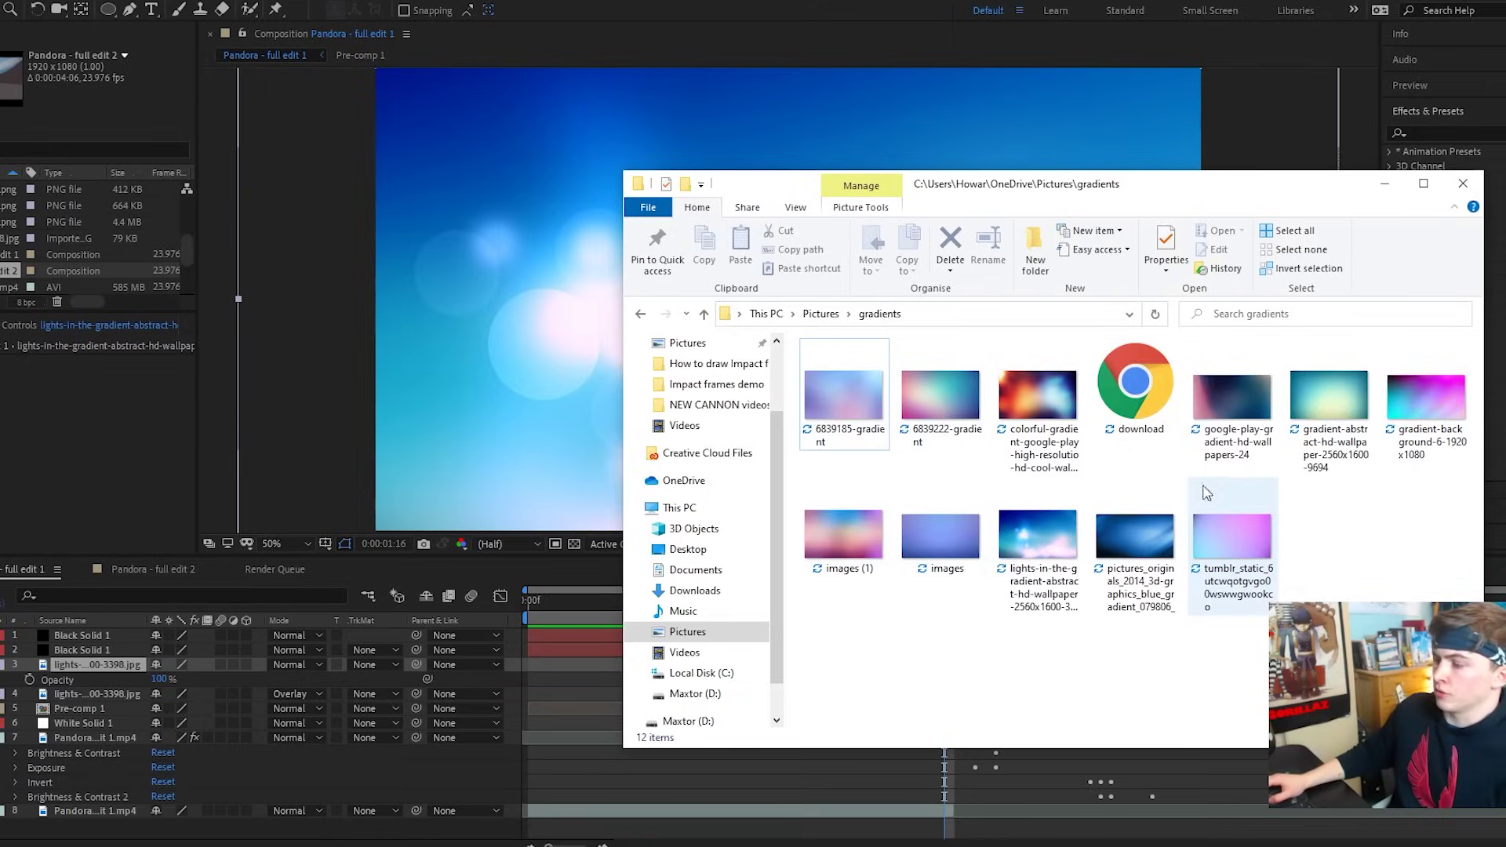
Step: Minimize the gradients folder window and delete the Normal-blended gradient copy in After Effects
left_click(1384, 189)
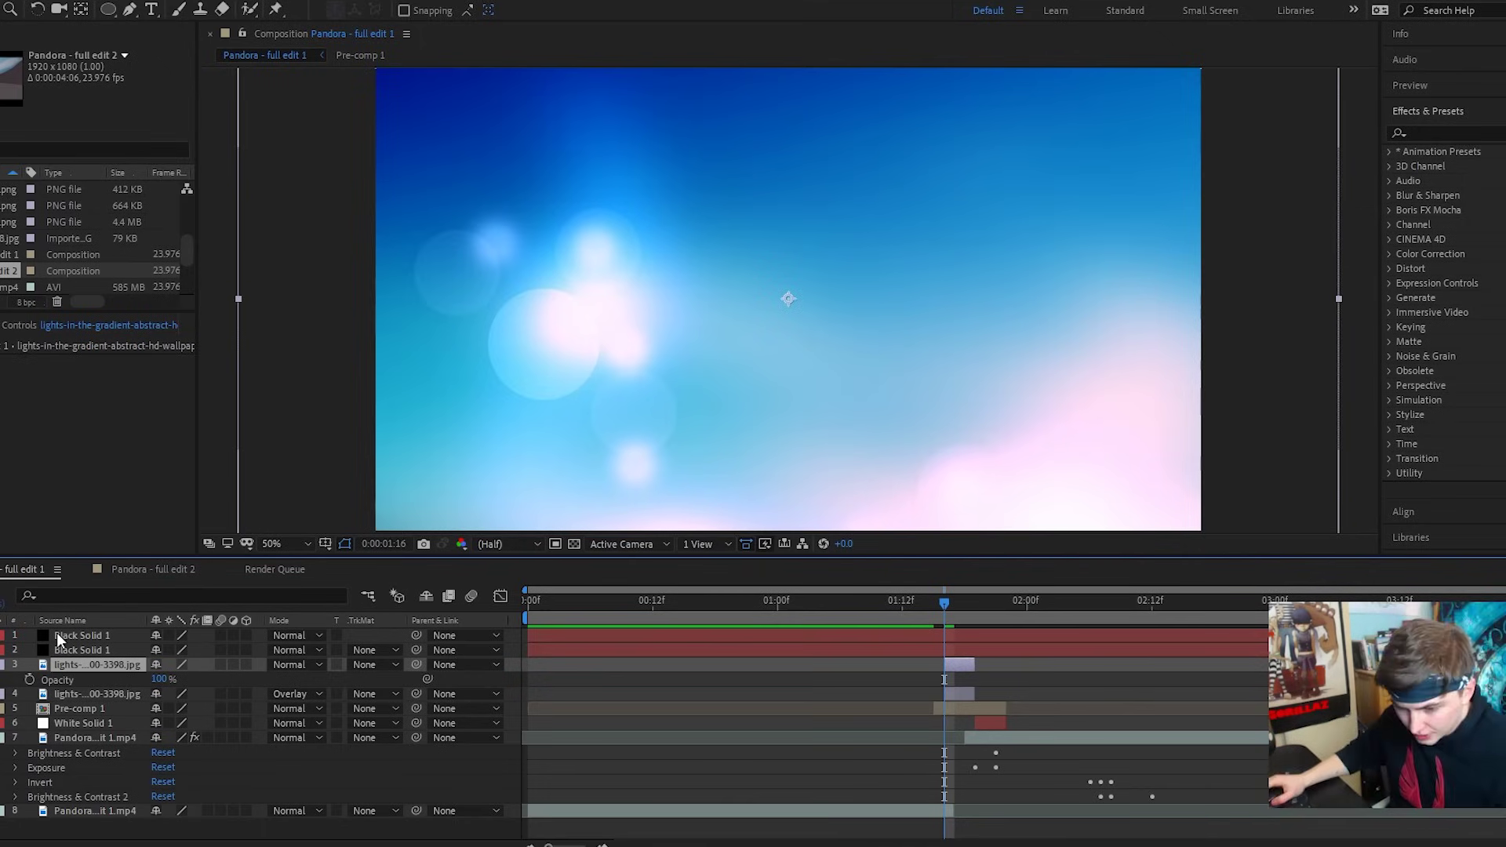
key("Delete")
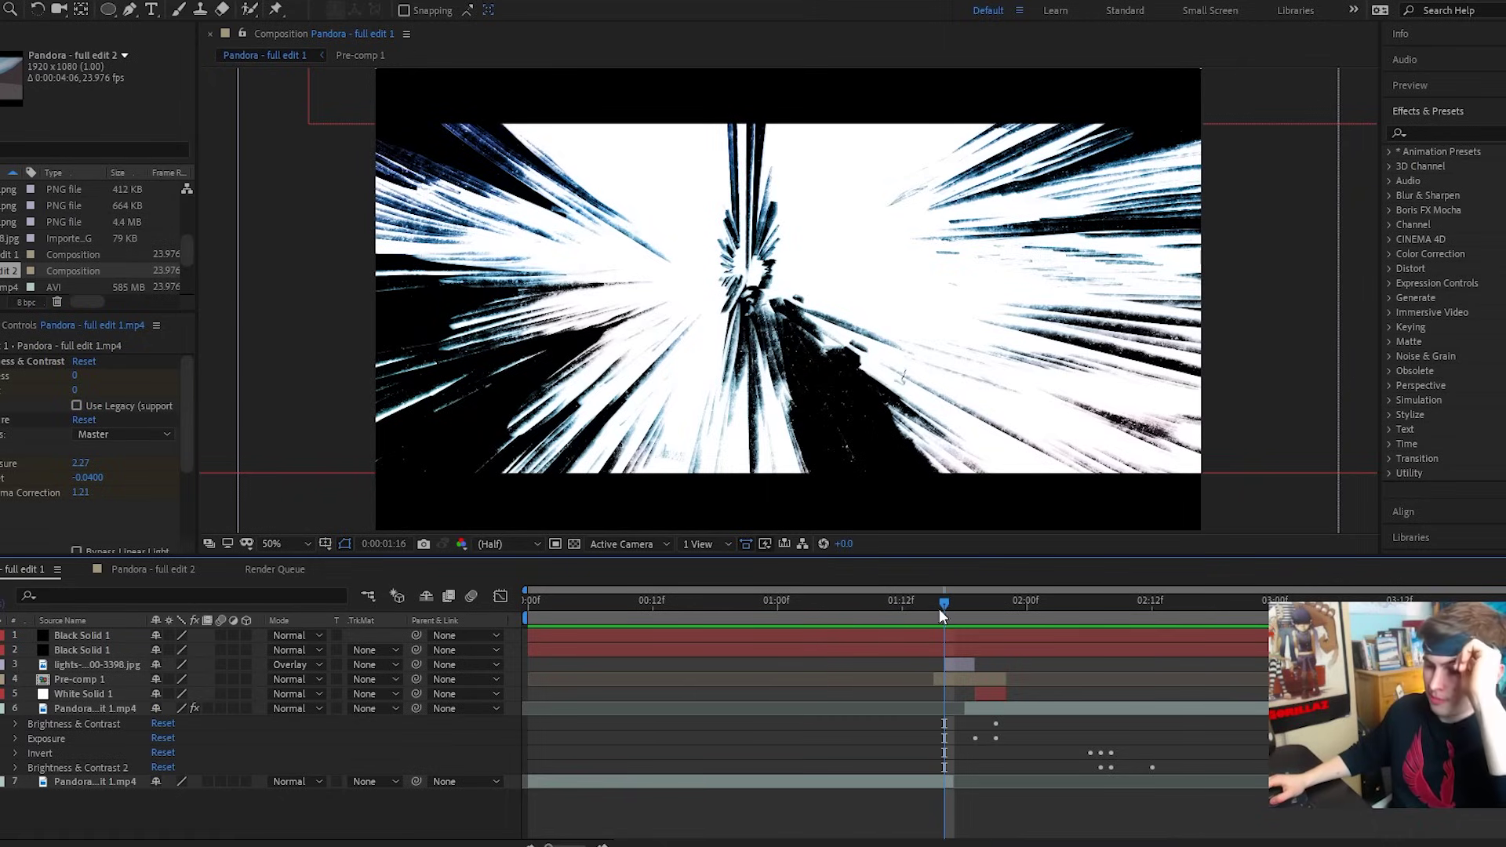
Step: Step back and forth one frame at a time through the speed-line impact frames to judge timing
key("Page_Down")
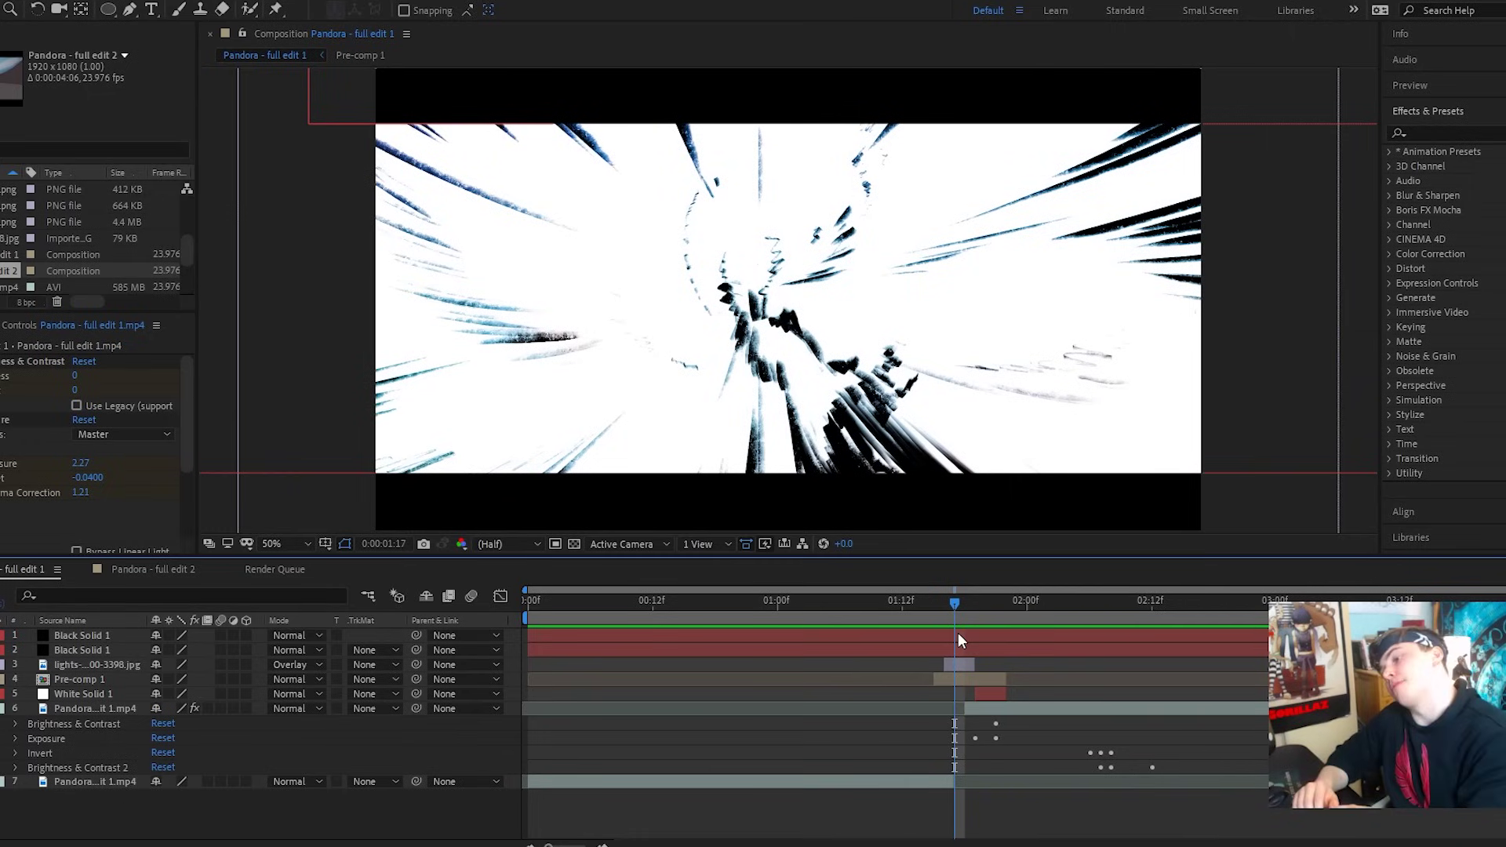
key("Page_Up")
key("Page_Down")
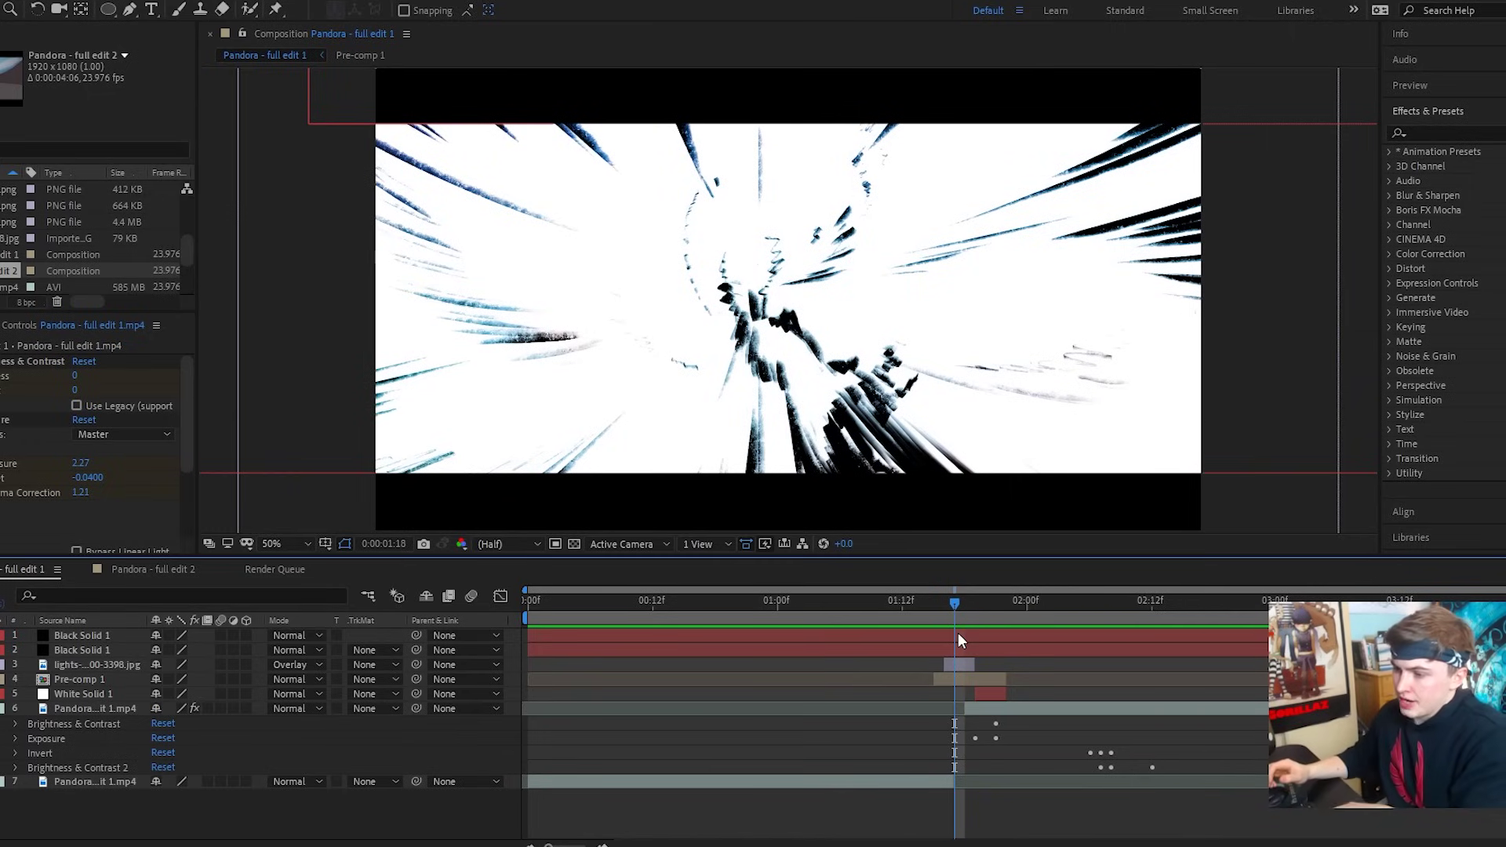
key("Page_Down")
key("Page_Up")
key("Page_Up")
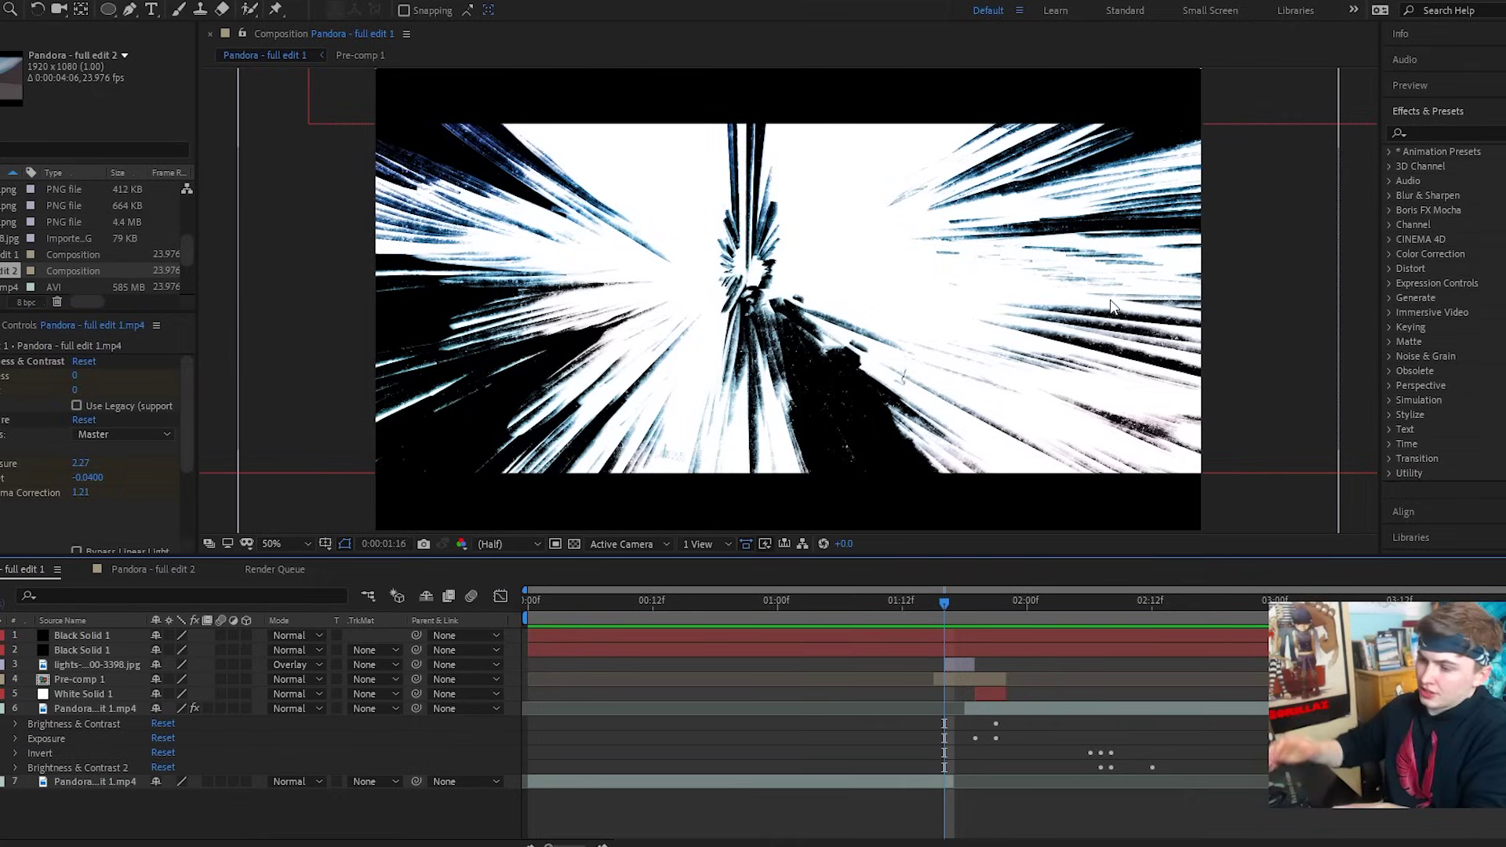
key("Page_Down")
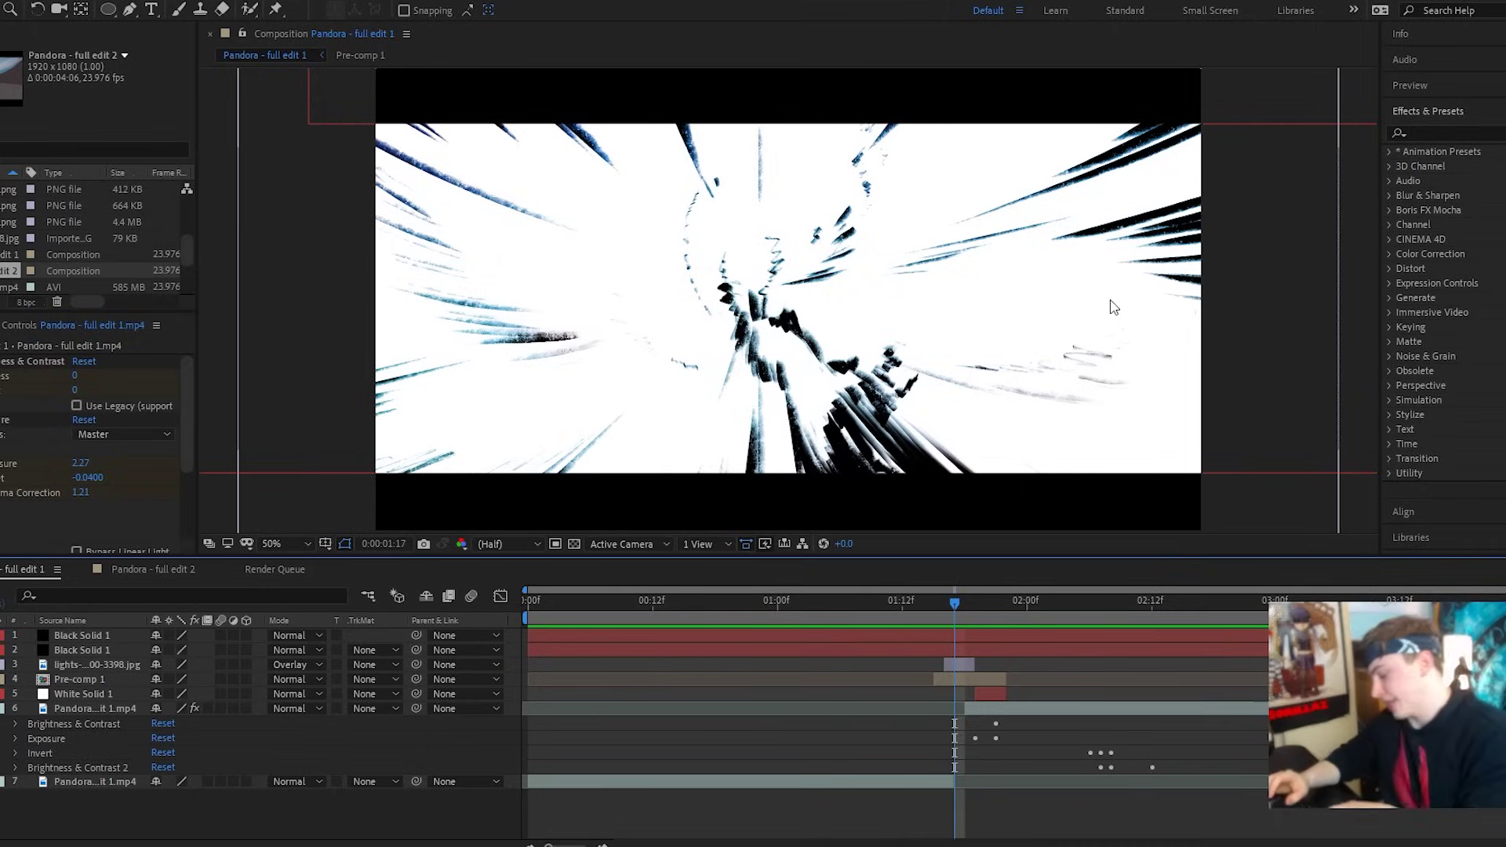
key("Page_Down")
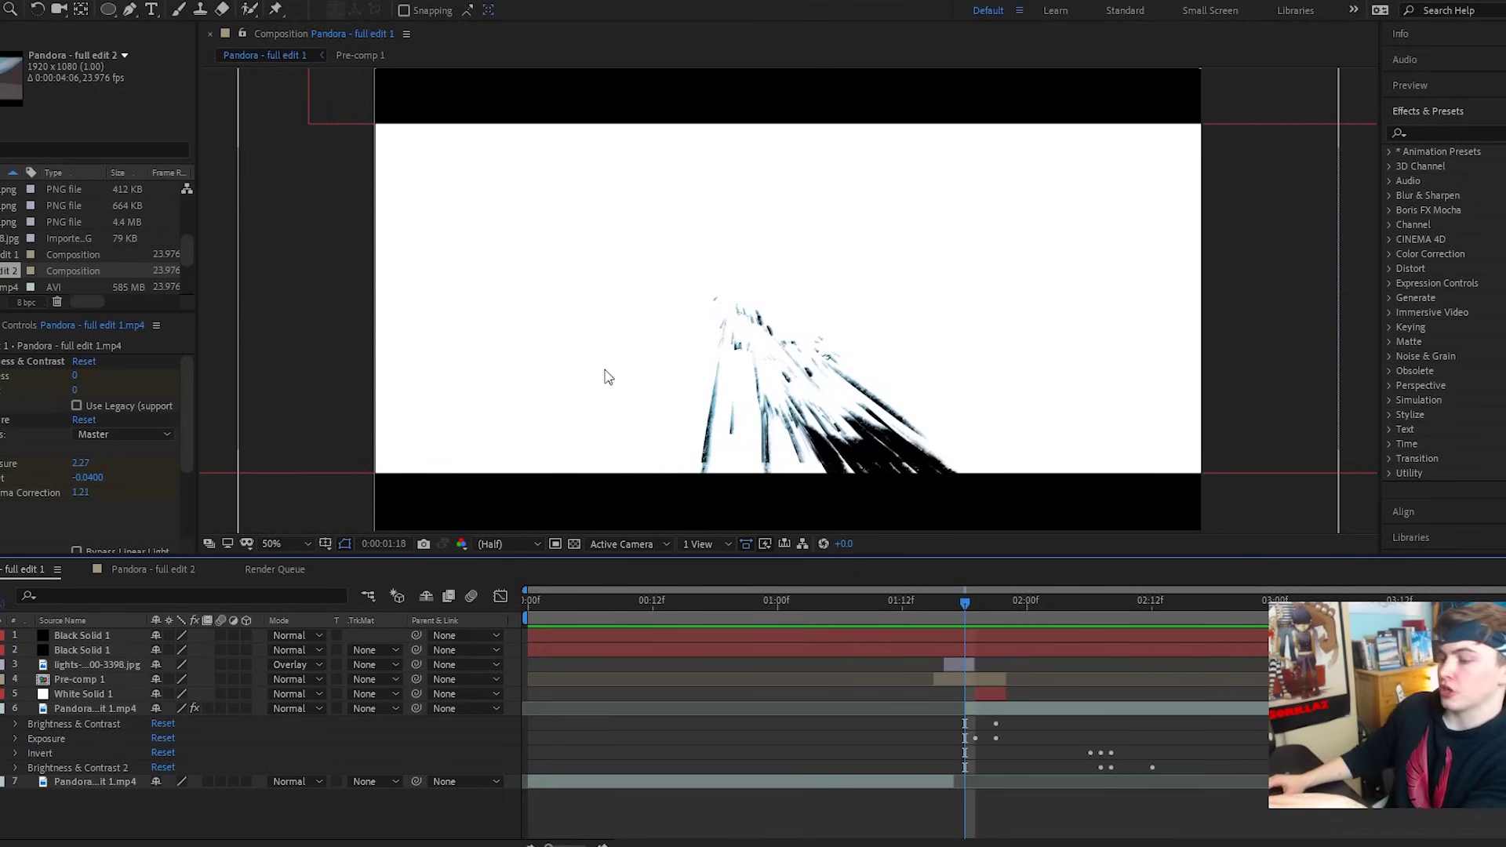
key("Page_Down")
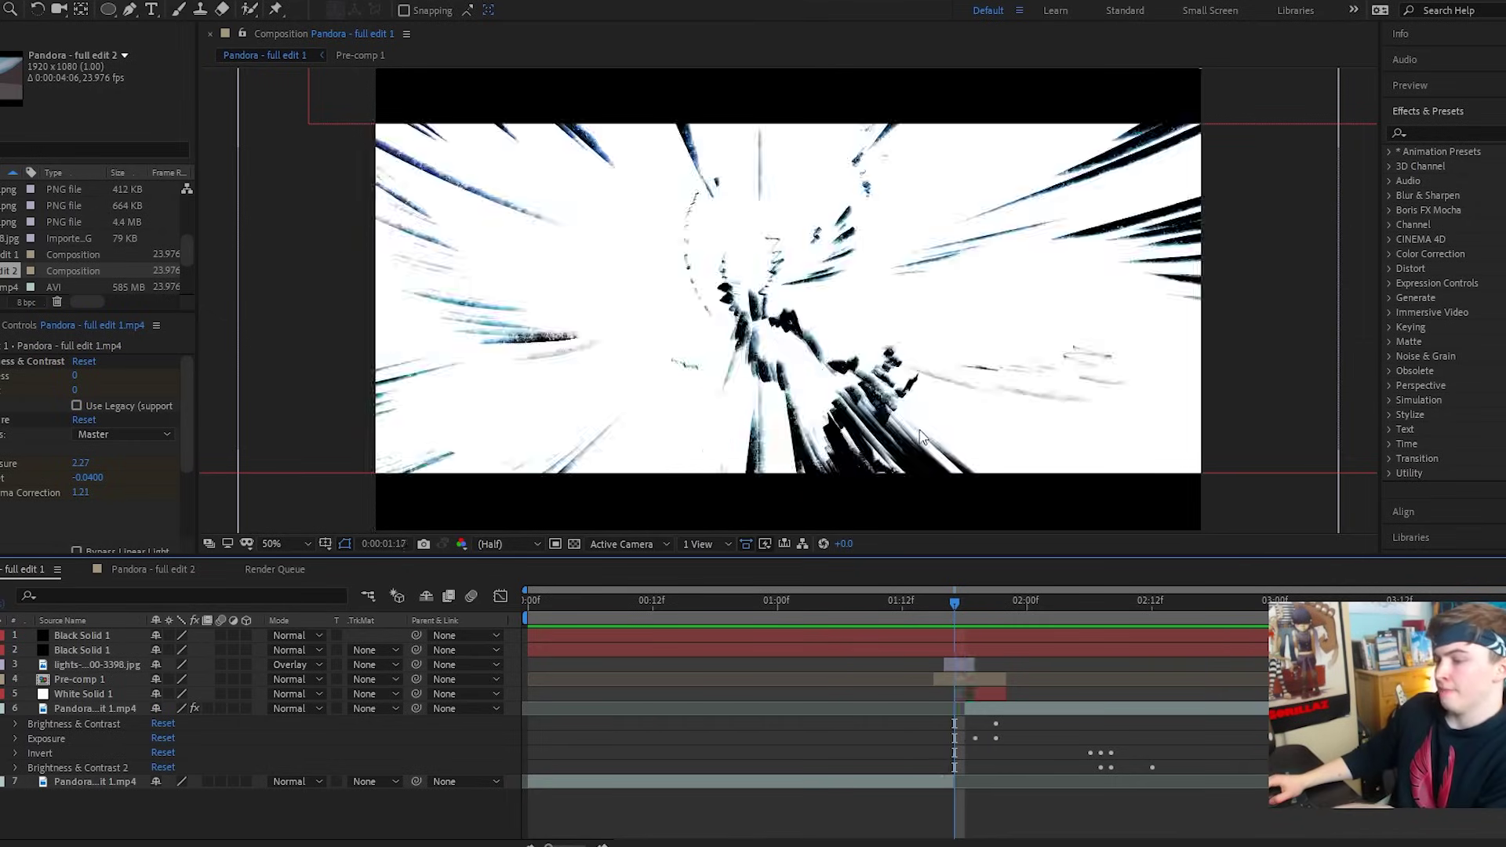
key("Page_Up")
key("Page_Up")
key("Page_Up")
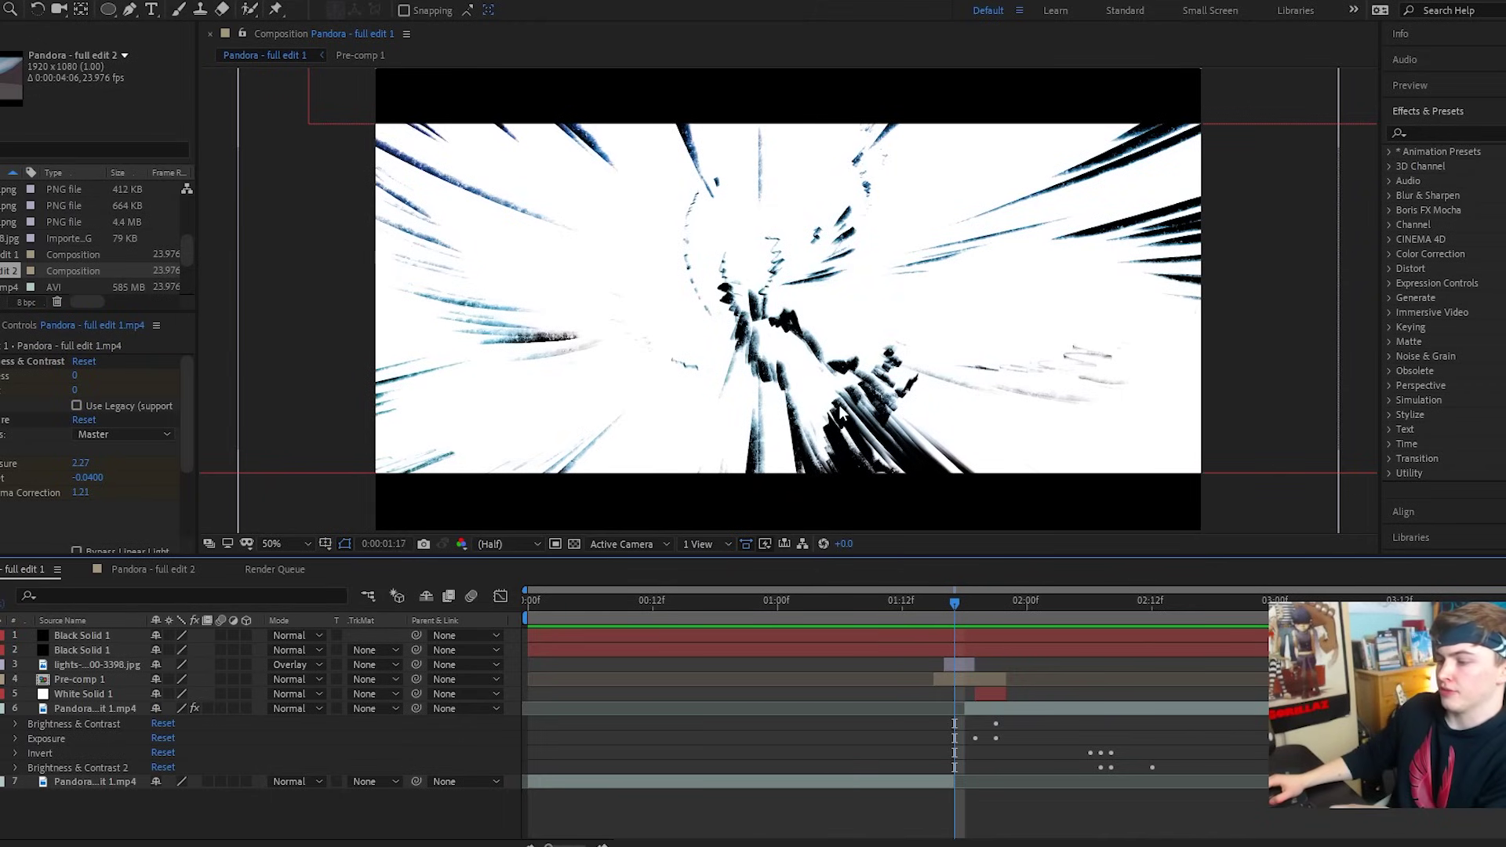
key("Page_Down")
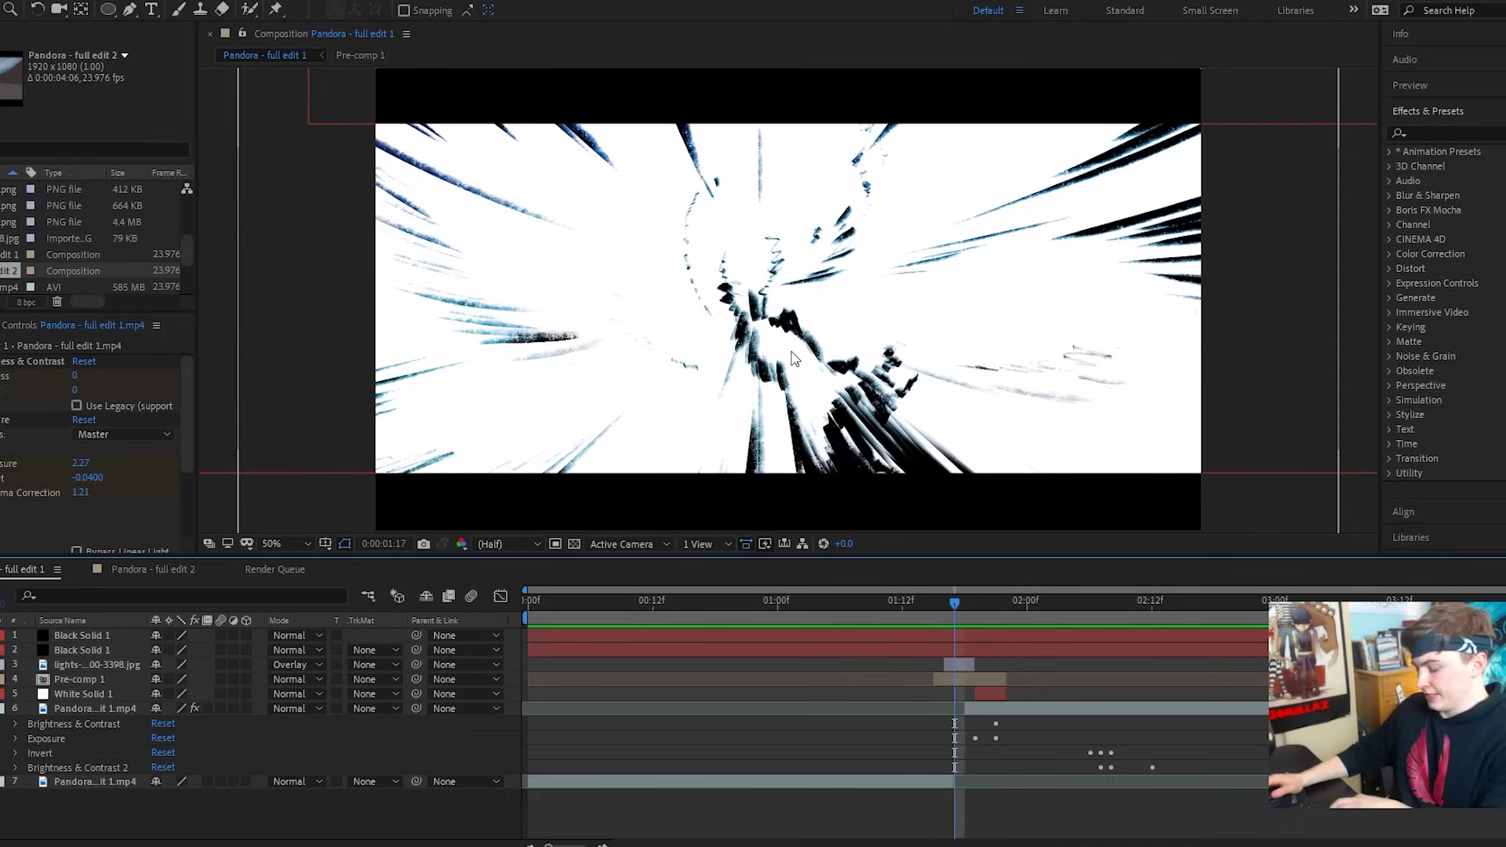
key("Page_Down")
key("Page_Down")
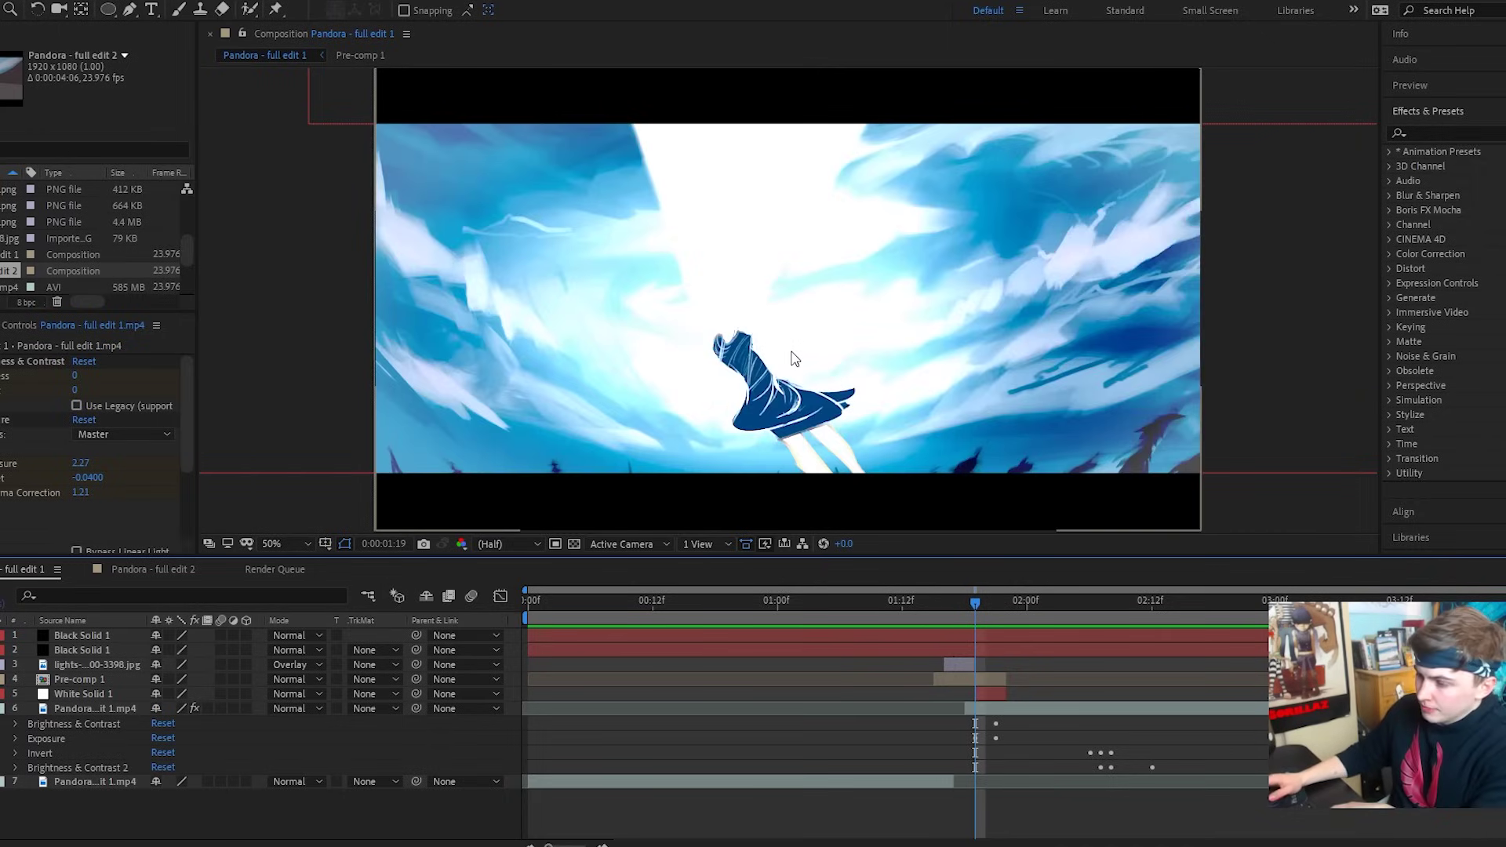
key("Page_Down")
key("Page_Up")
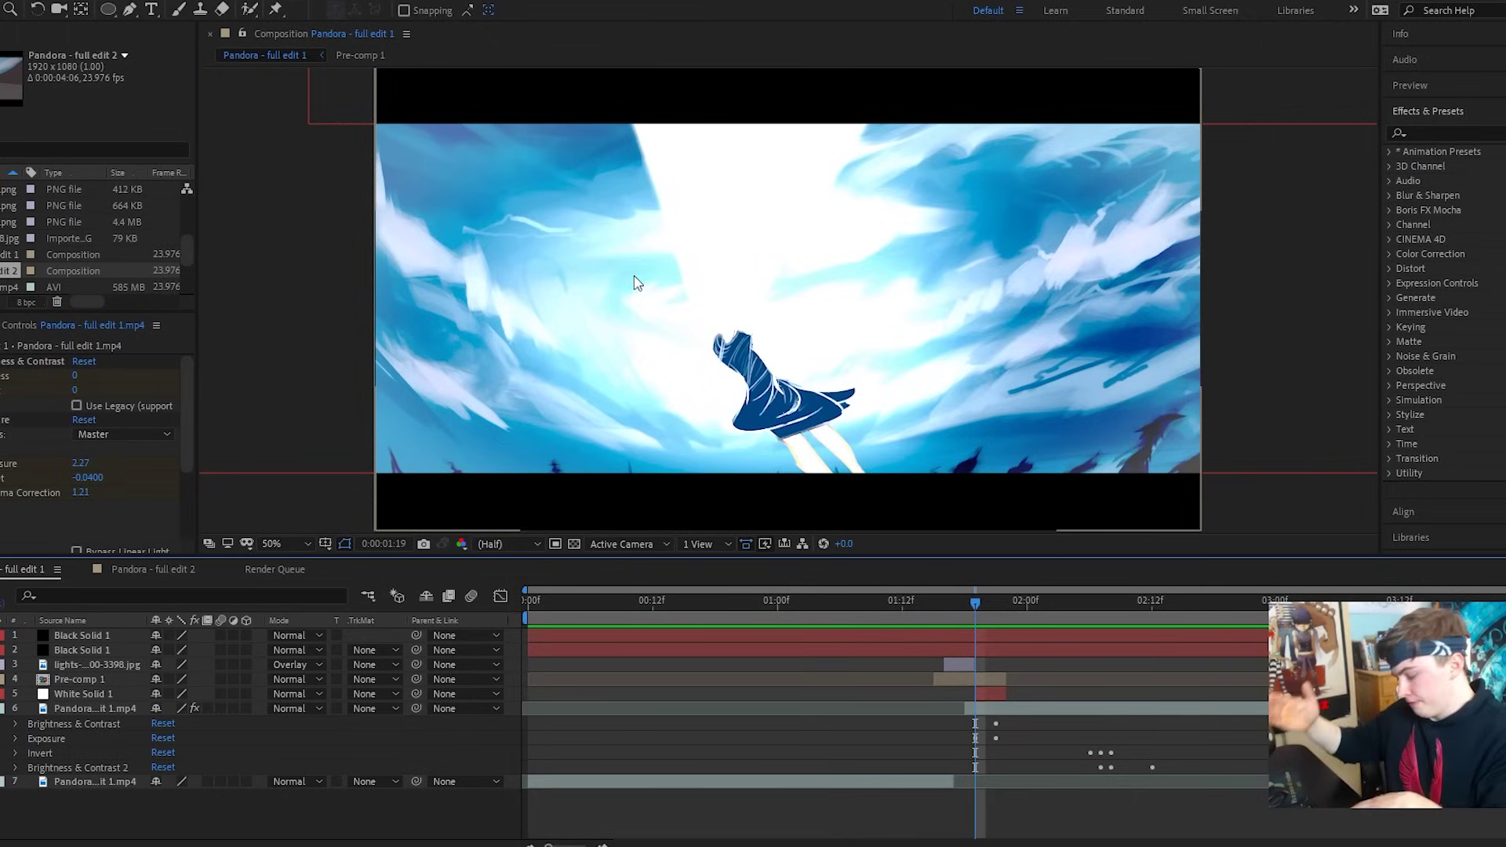
Step: Compare the flash's brightness ease-off frame by frame, ending on the bear shot at 0:00:01:22
key("Page_Down")
key("Page_Down")
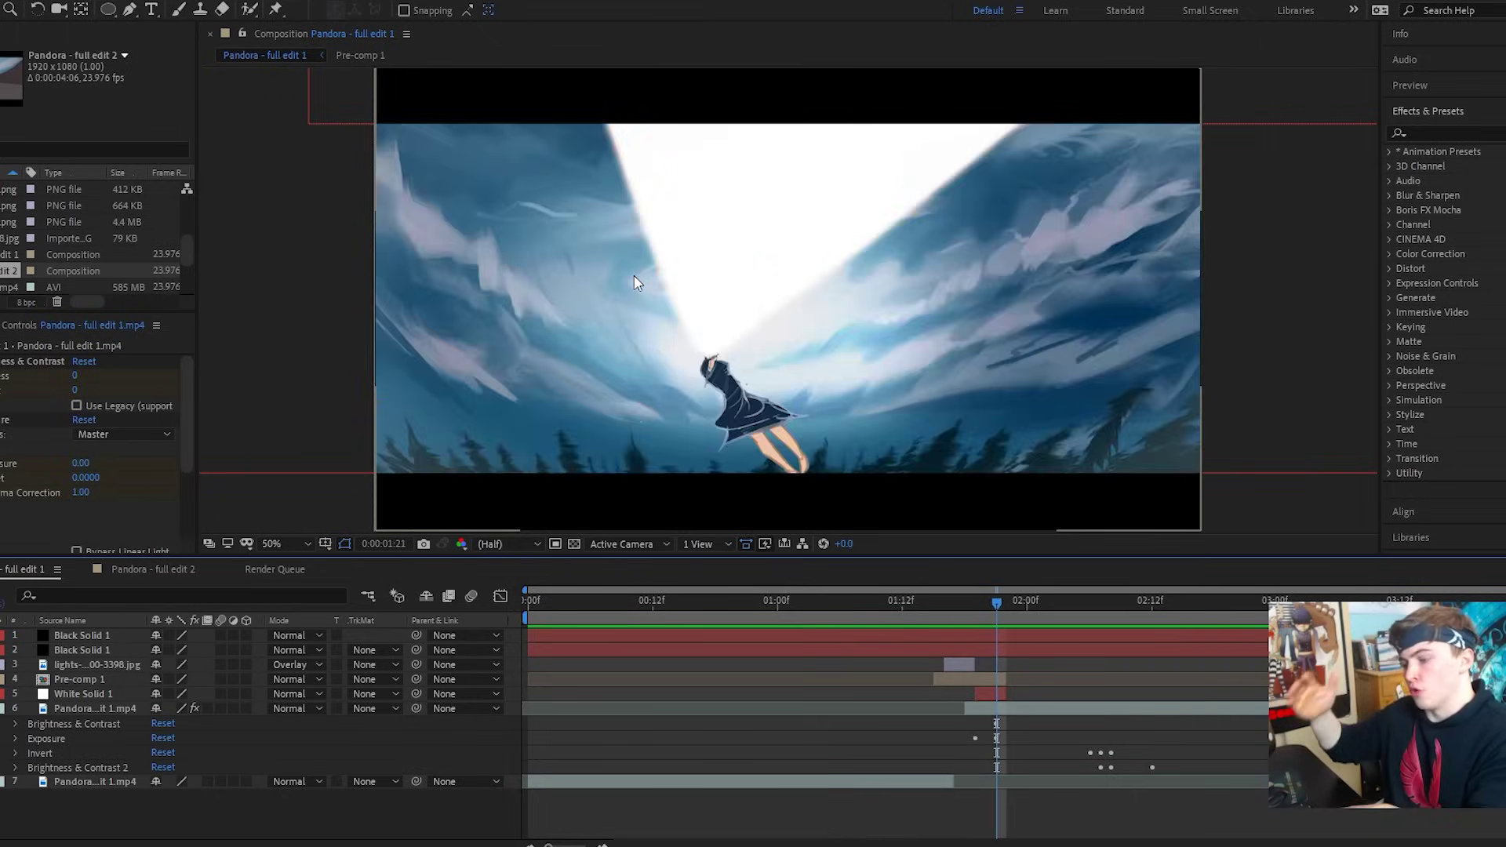
key("Page_Down")
key("Page_Up")
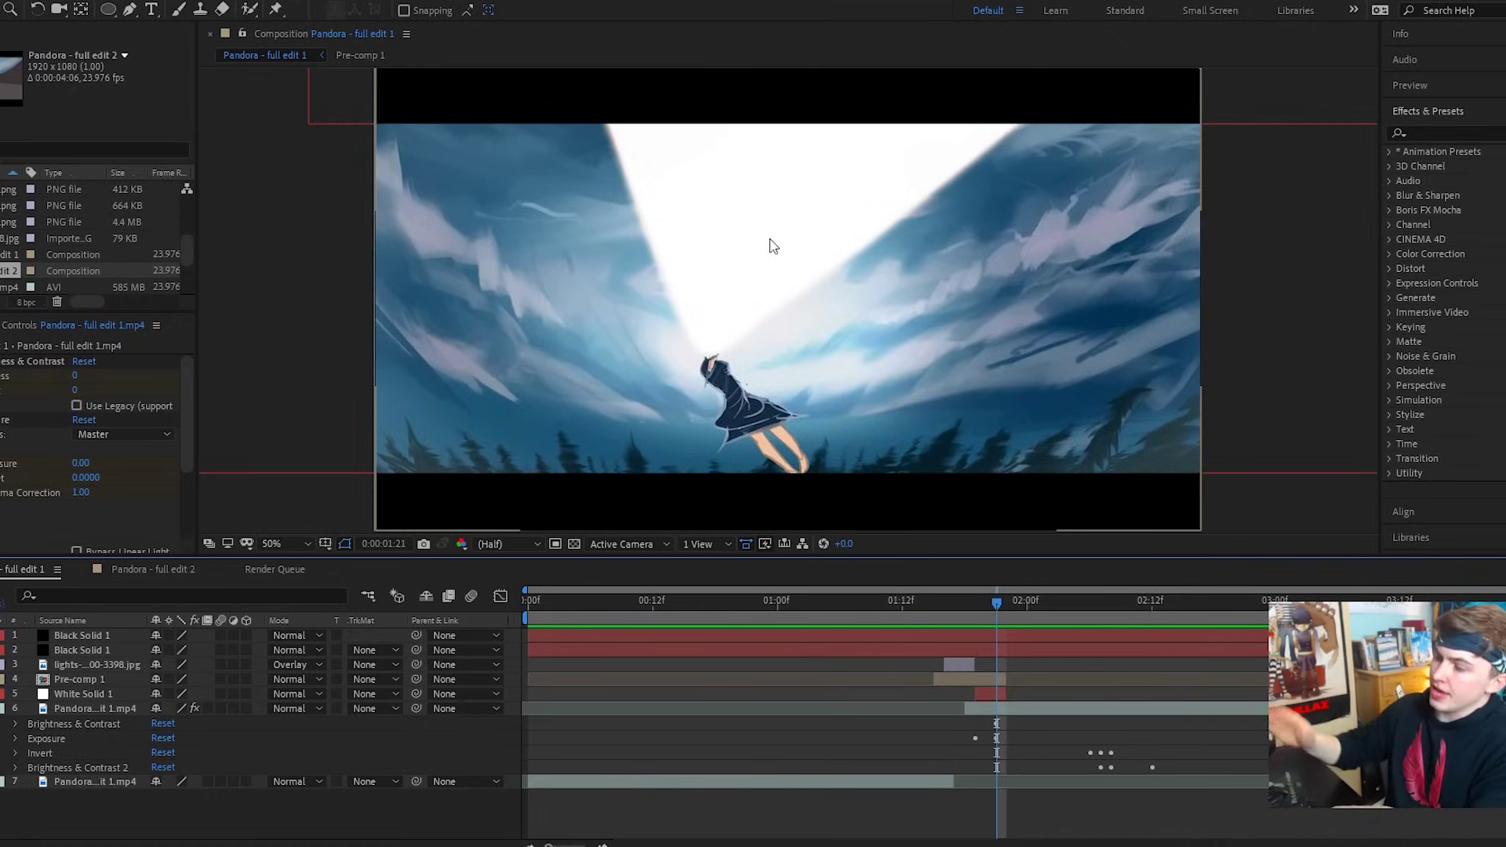
key("Page_Up")
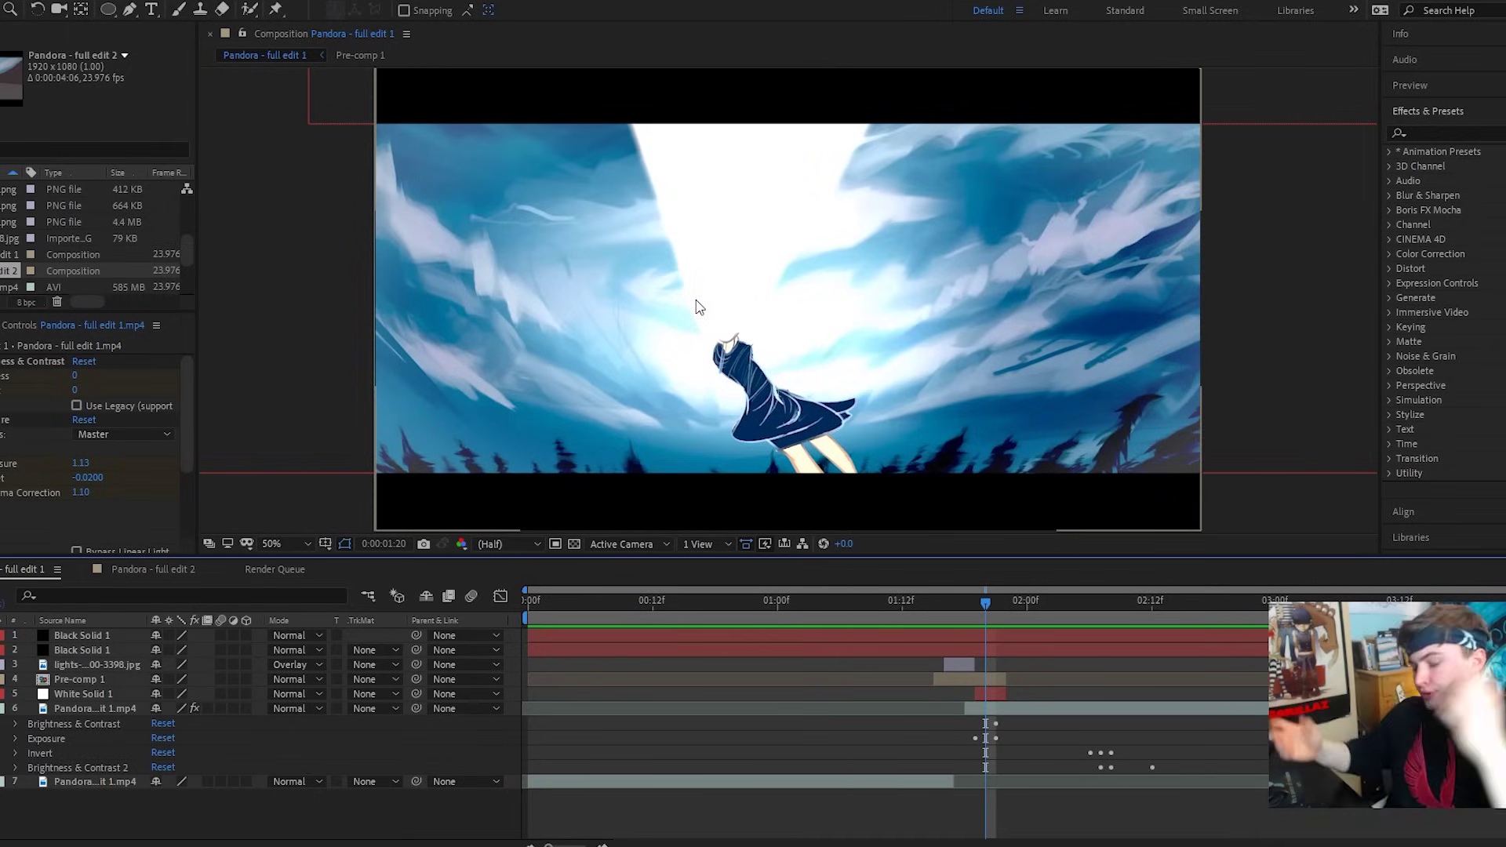
key("Page_Up")
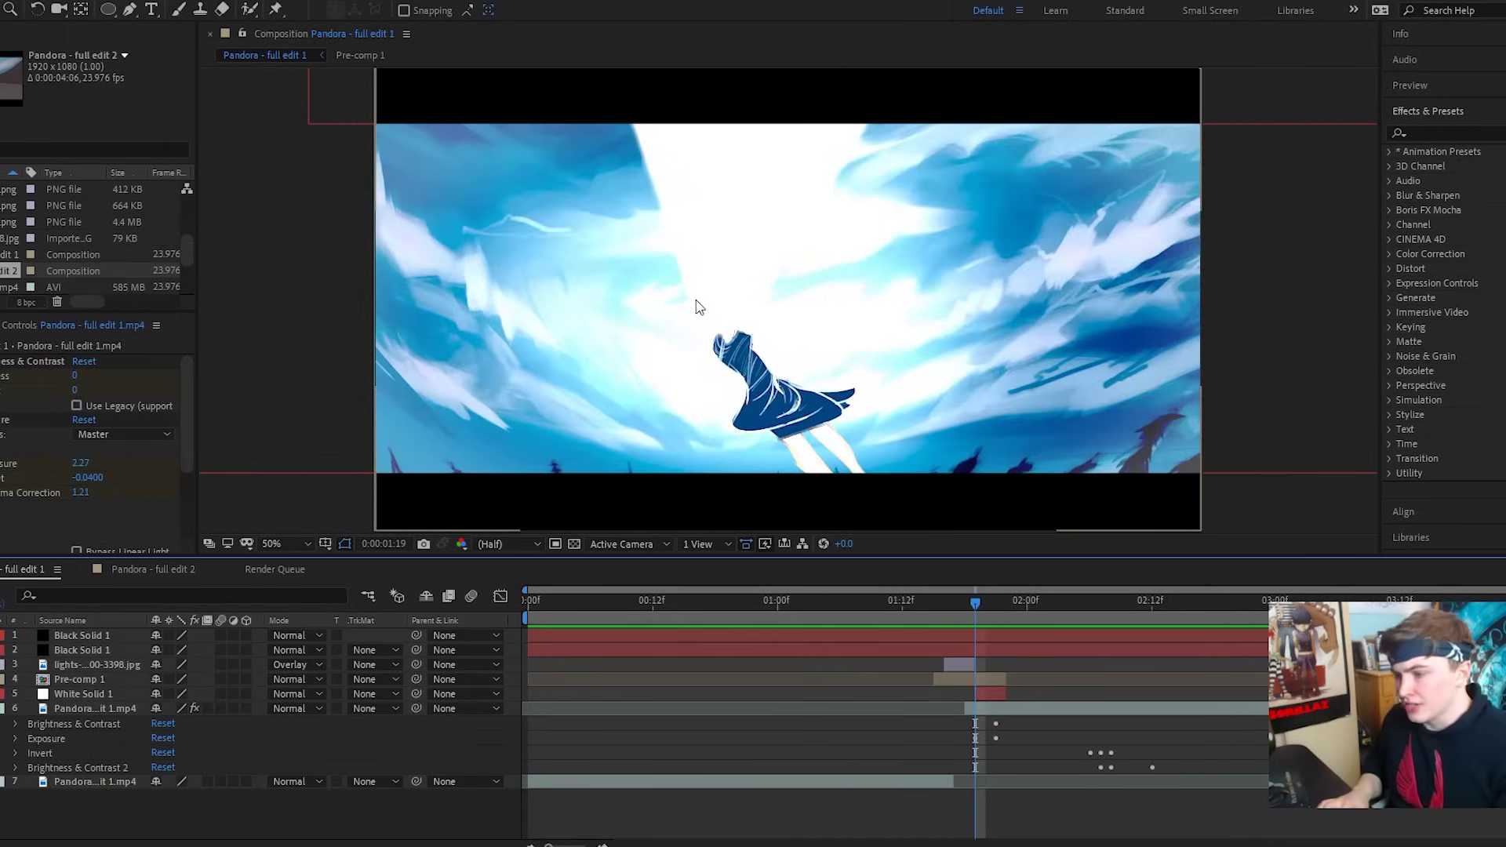
key("Page_Up")
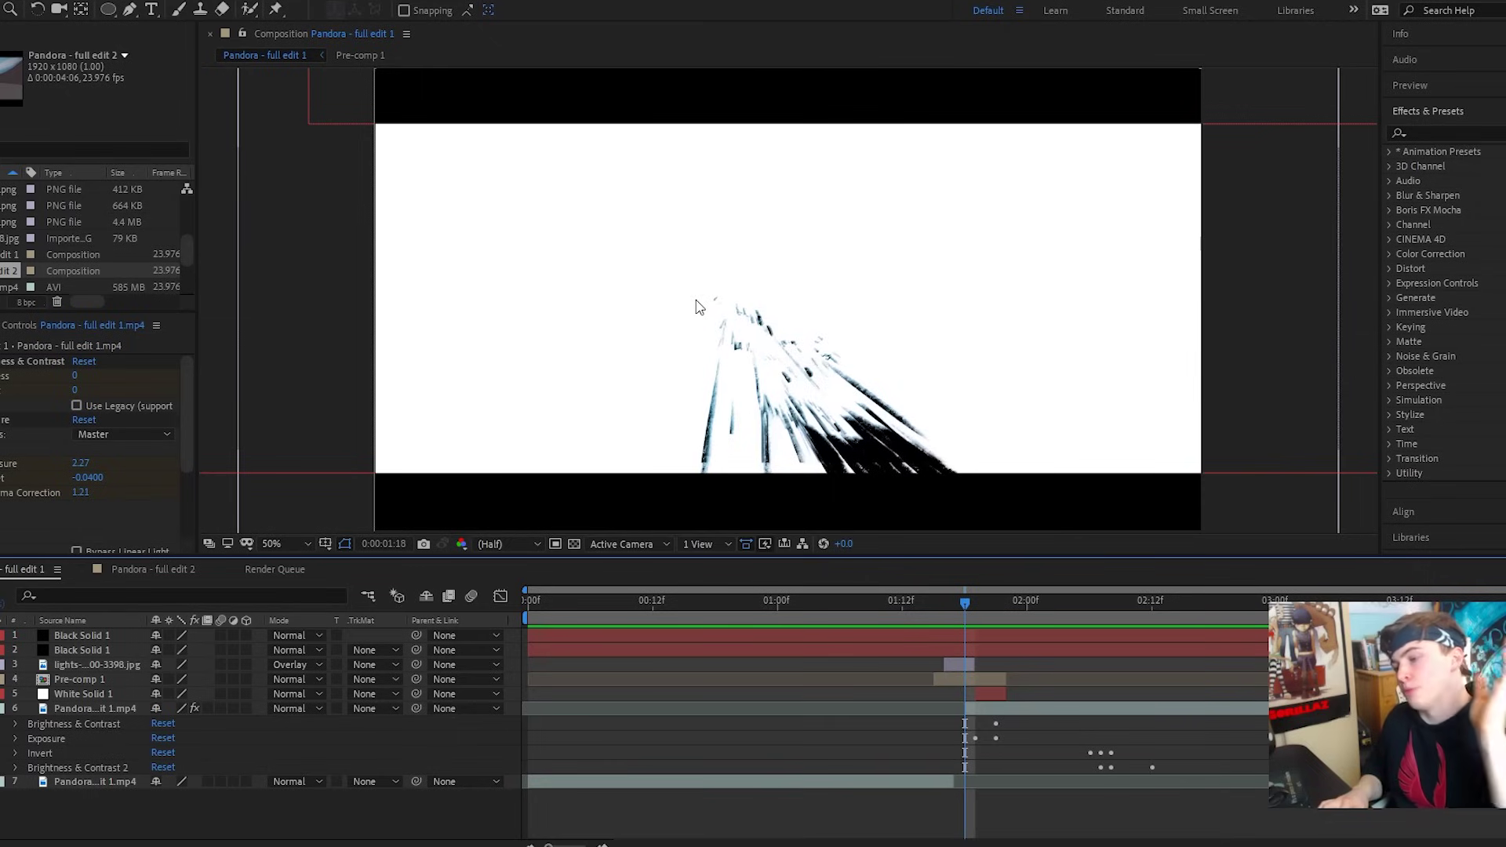
key("Page_Down")
key("Page_Down")
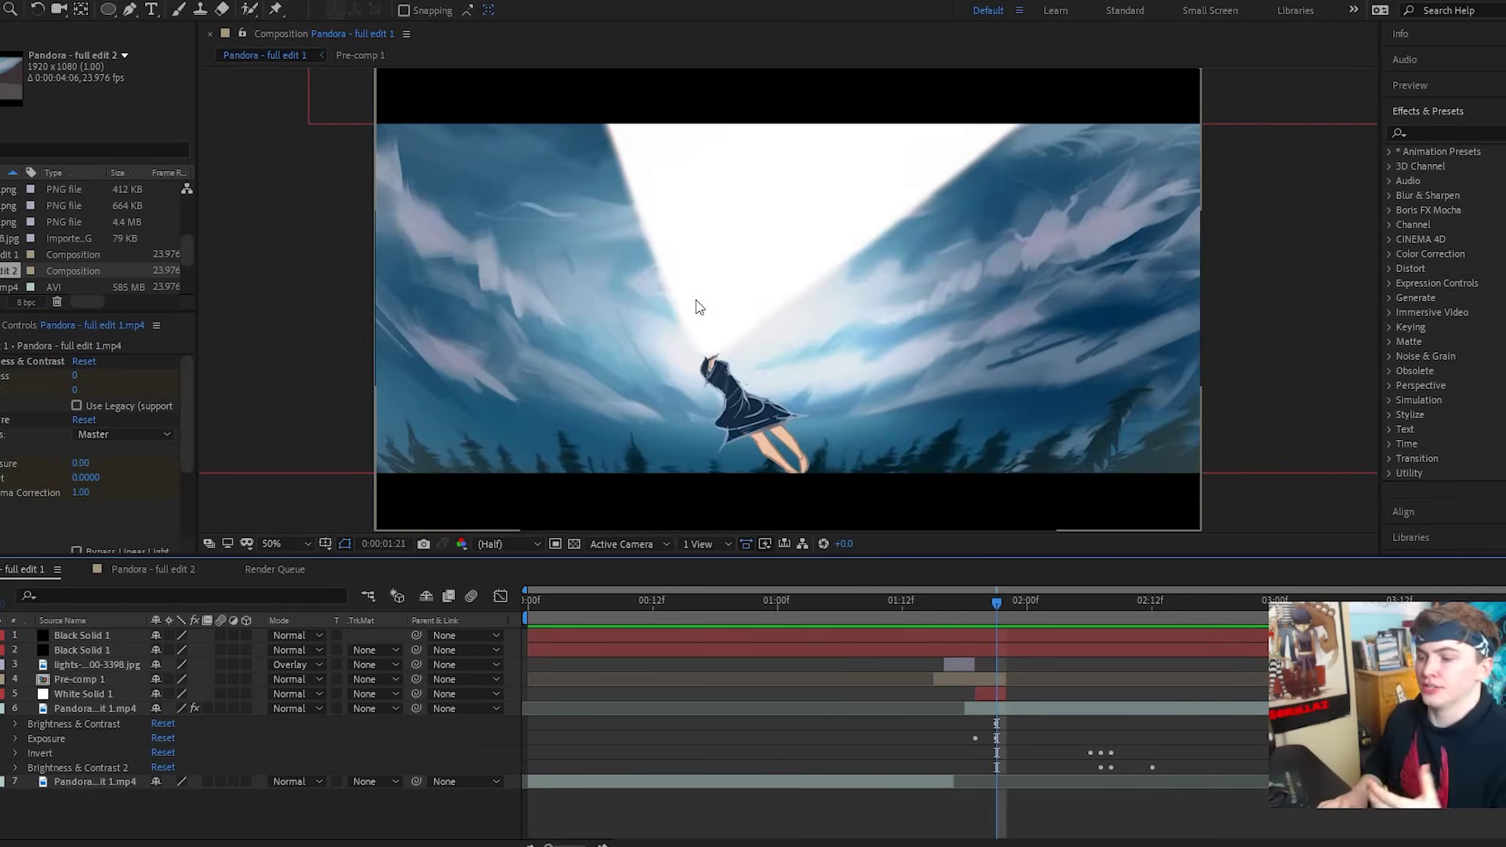
key("Page_Down")
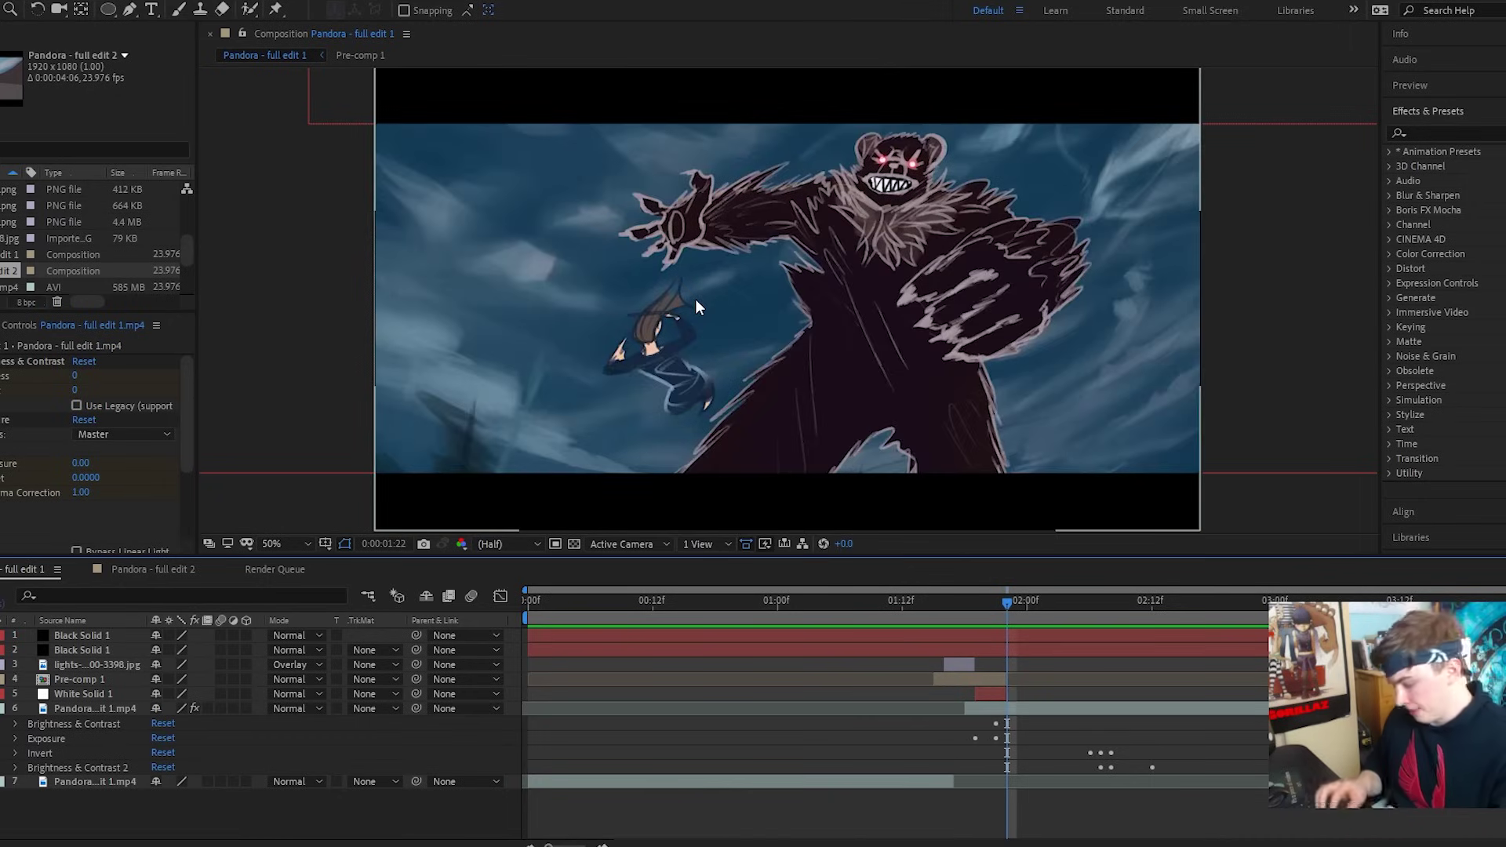
Step: Step frame by frame between the white flash and the bear slash shots
key("Page_Down")
key("Page_Down")
key("Page_Down")
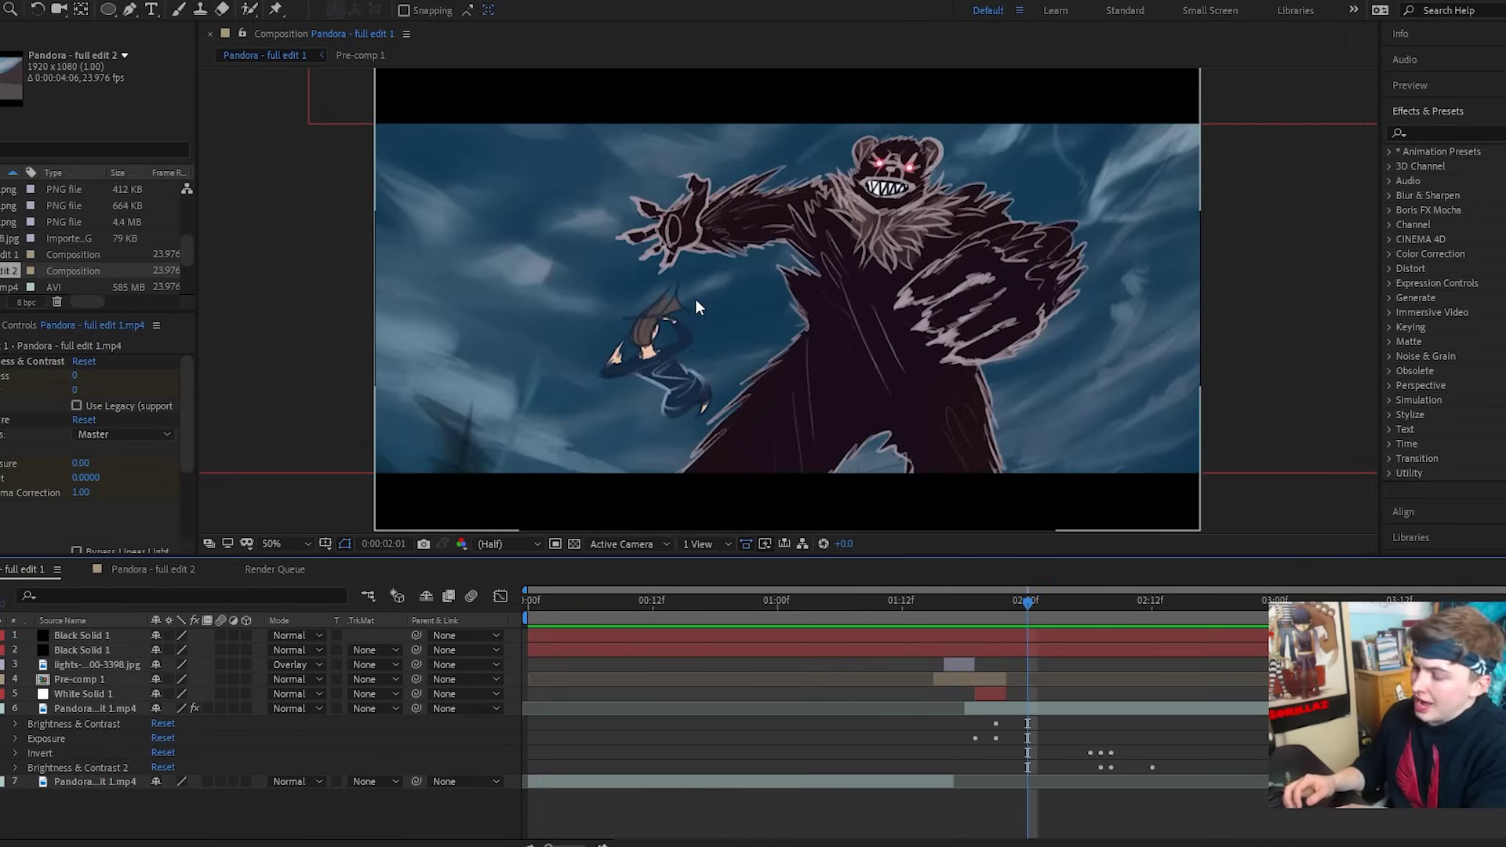
key("Page_Up")
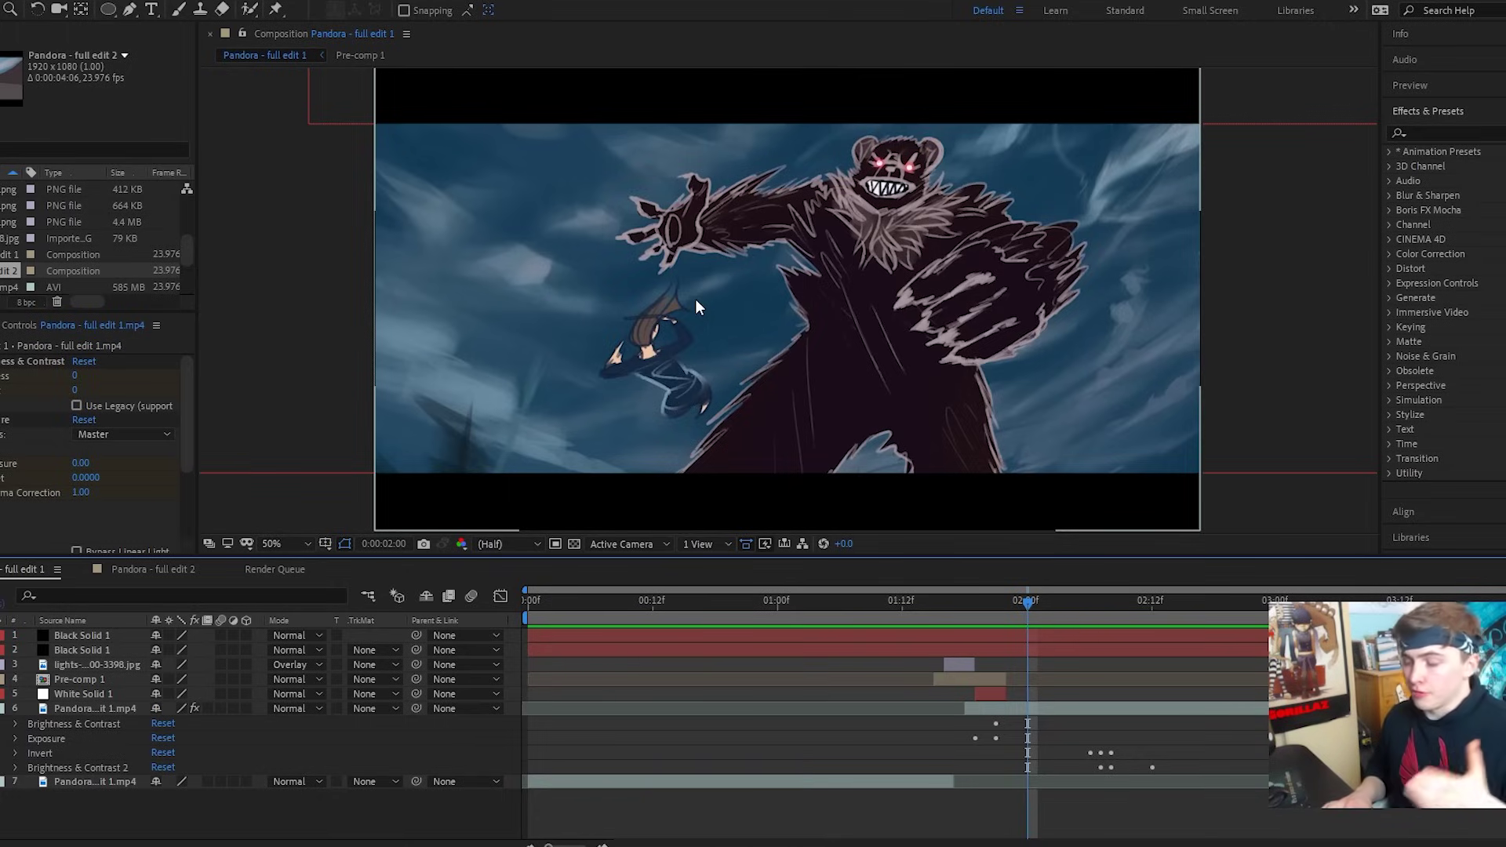
key("Page_Up")
key("Page_Up")
key("Page_Up")
key("Page_Up")
key("Page_Up")
key("Page_Up")
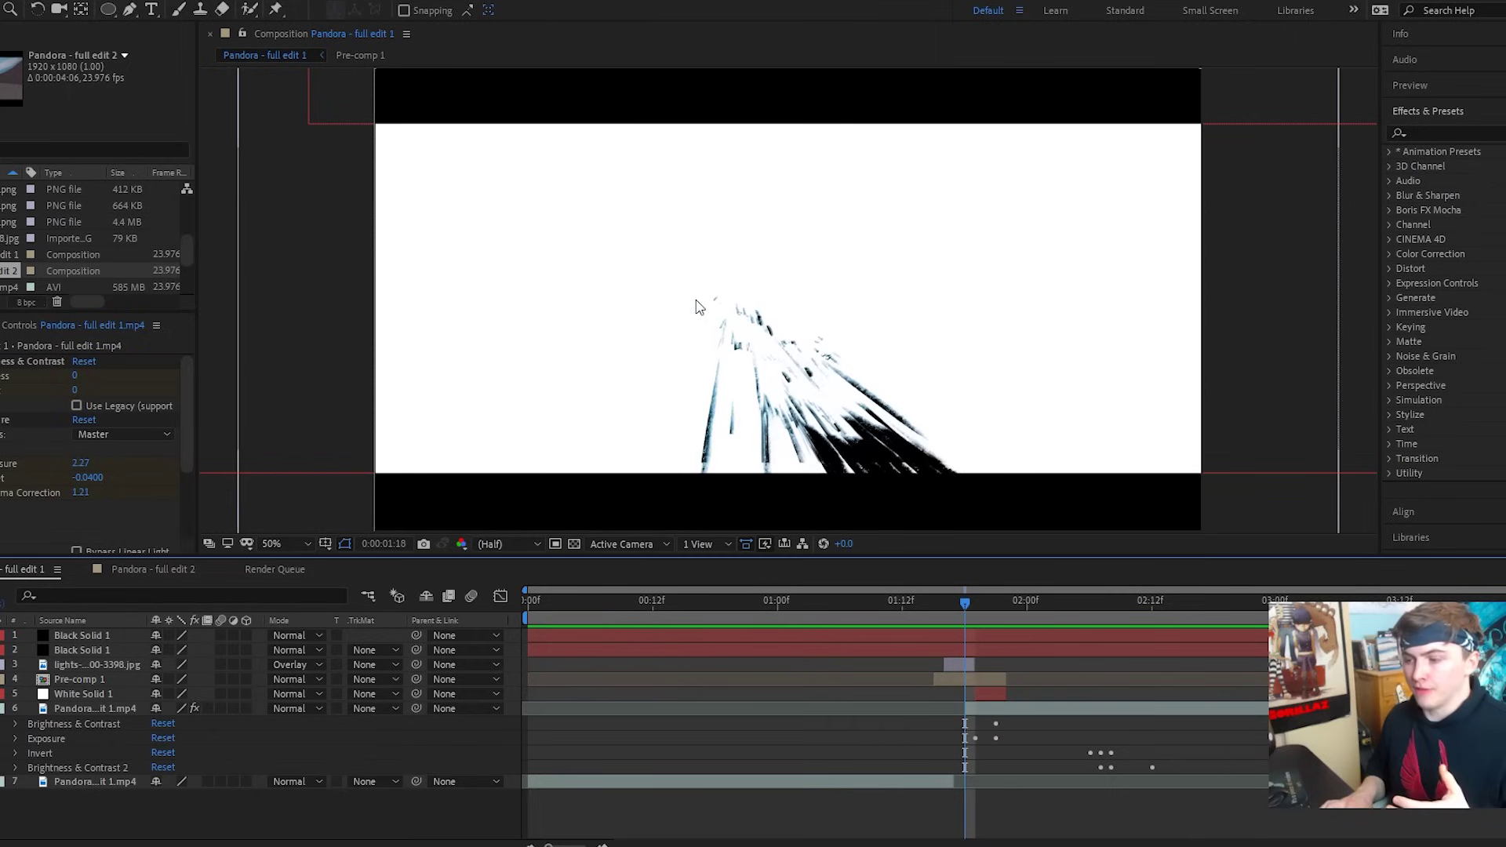
key("Page_Down")
key("Page_Down")
key("Page_Down")
key("Page_Down")
key("Page_Down")
key("Page_Down")
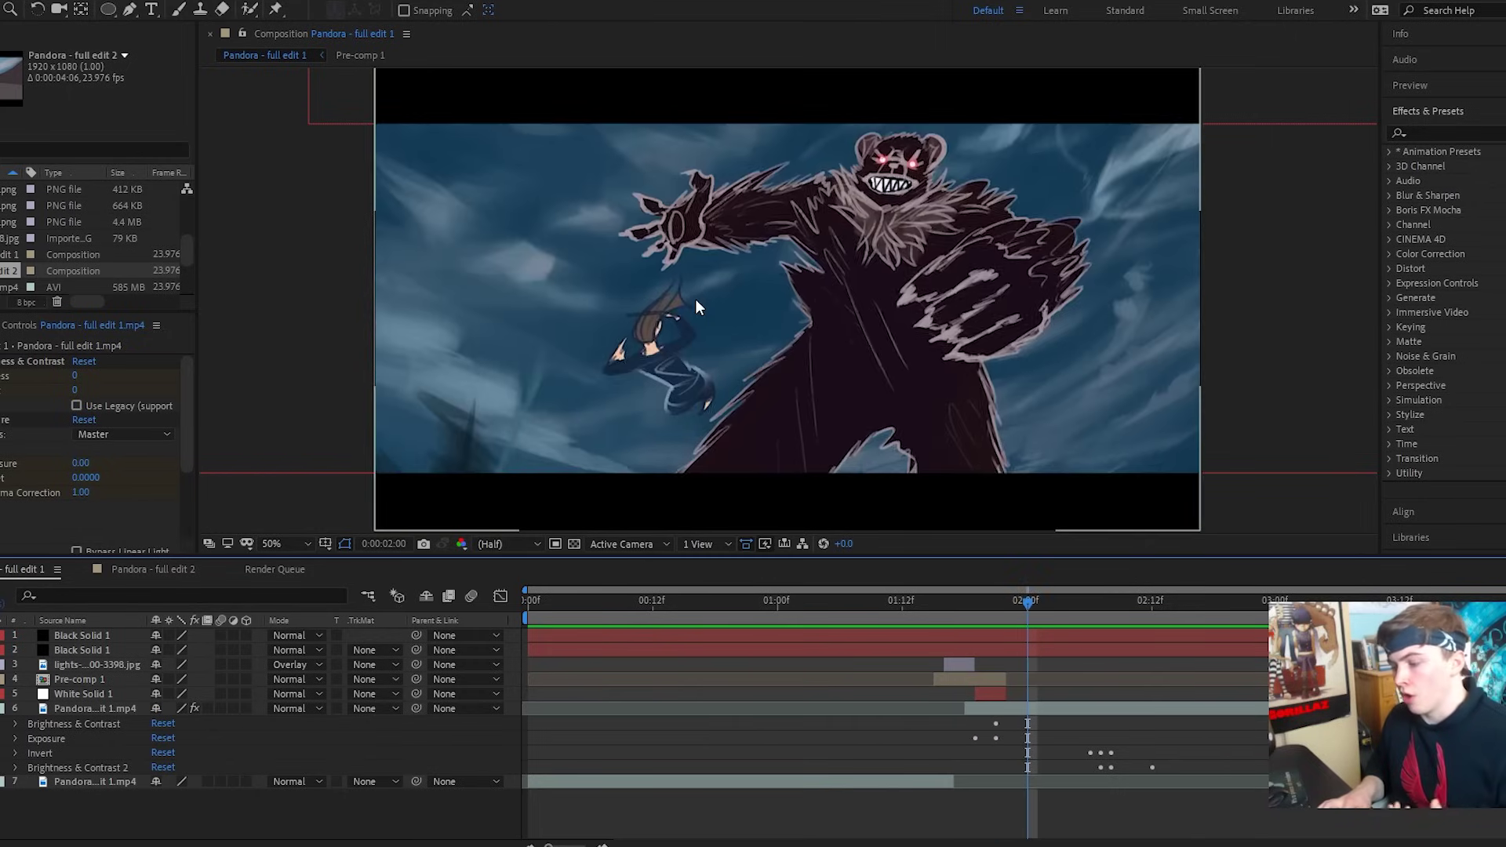
key("Page_Down")
key("Page_Down")
key("Page_Down")
key("Page_Down")
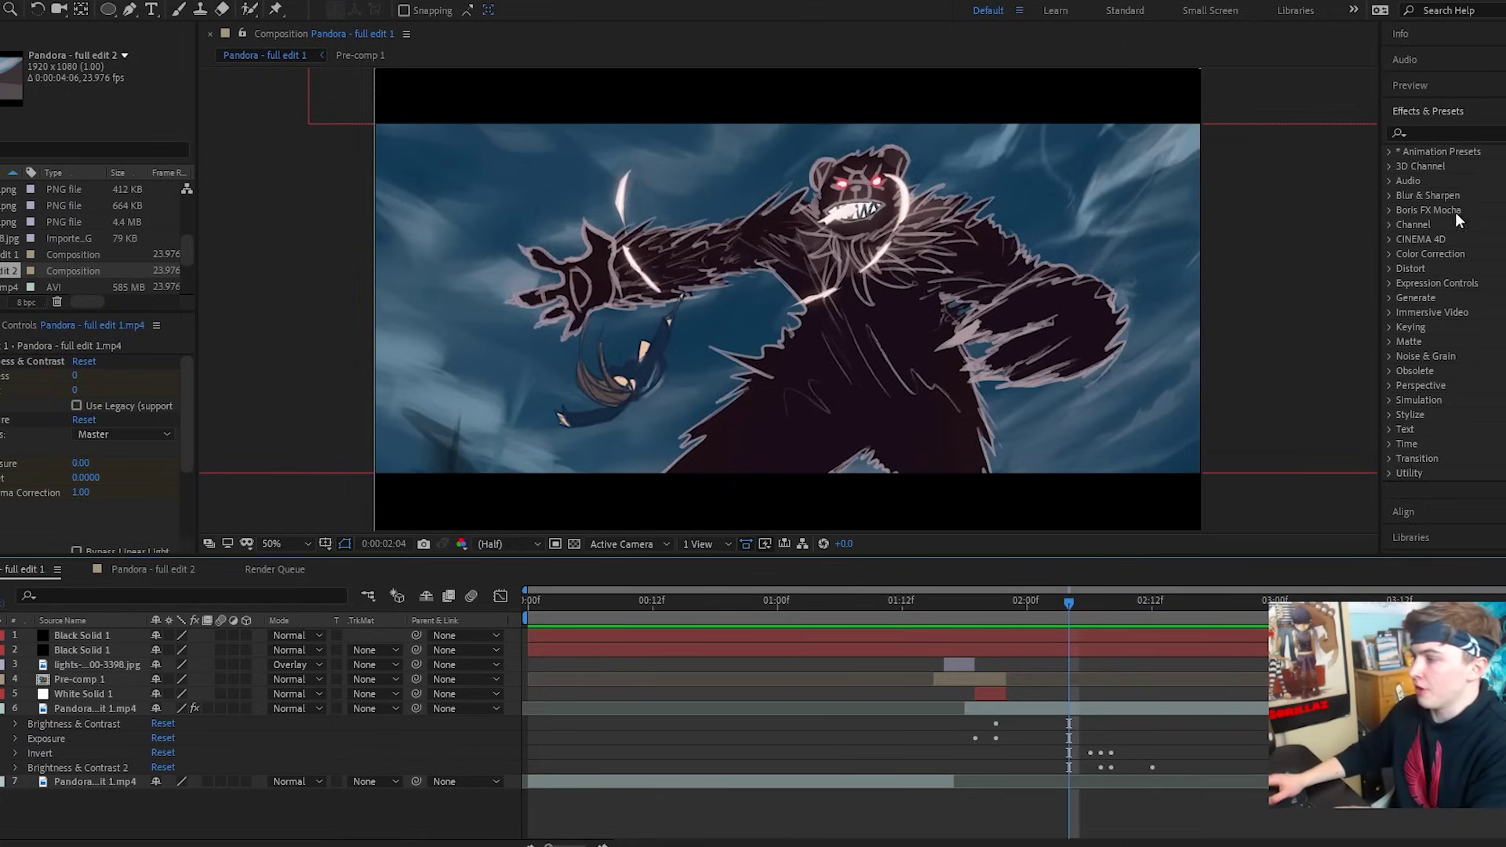
Step: Search Effects & Presets for 'invert', then clear the search
left_click(1443, 134)
type("i")
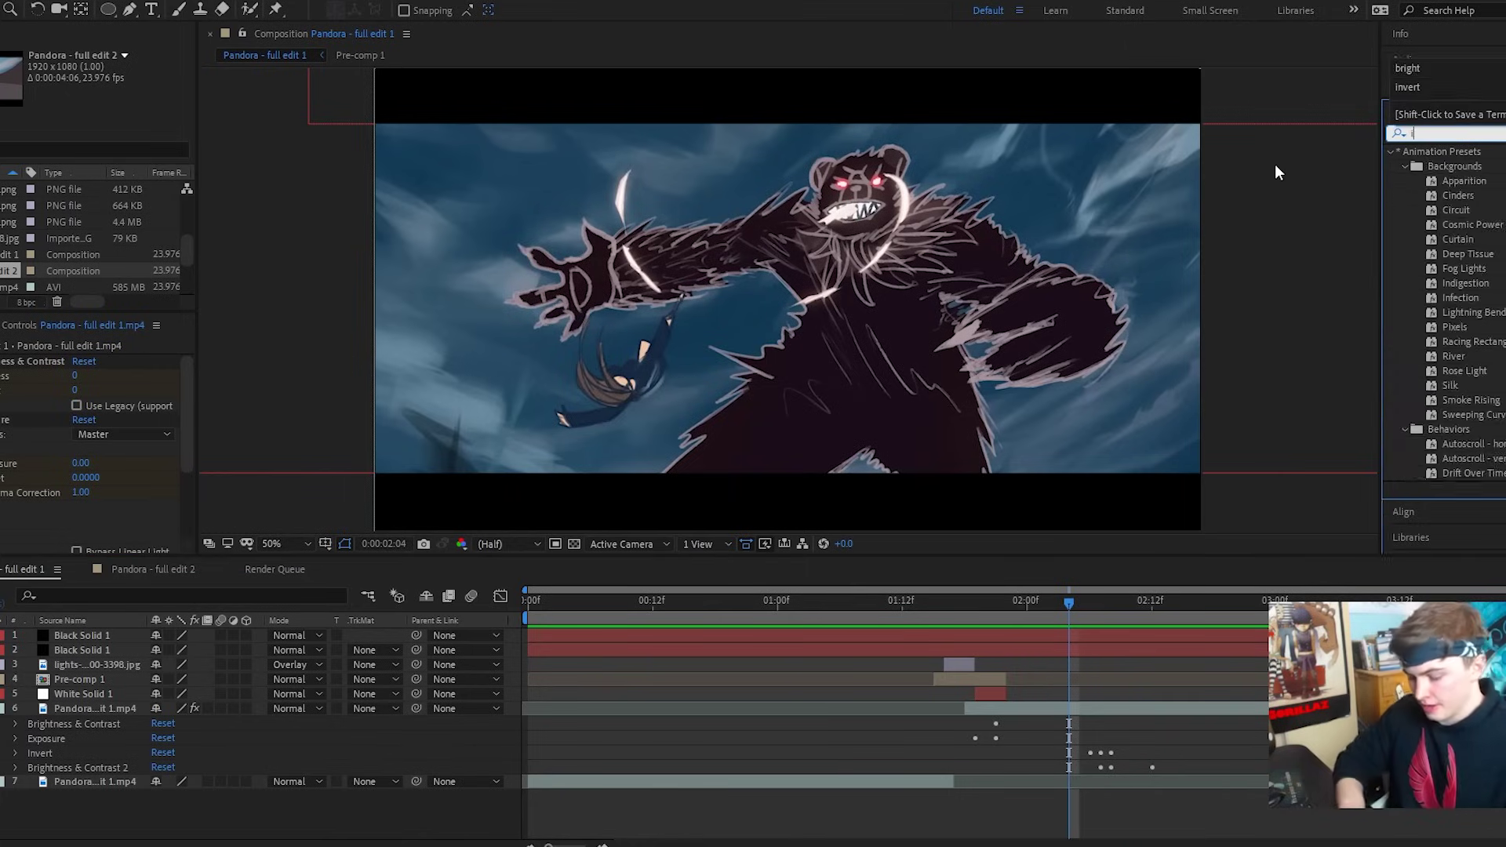
type("nvert")
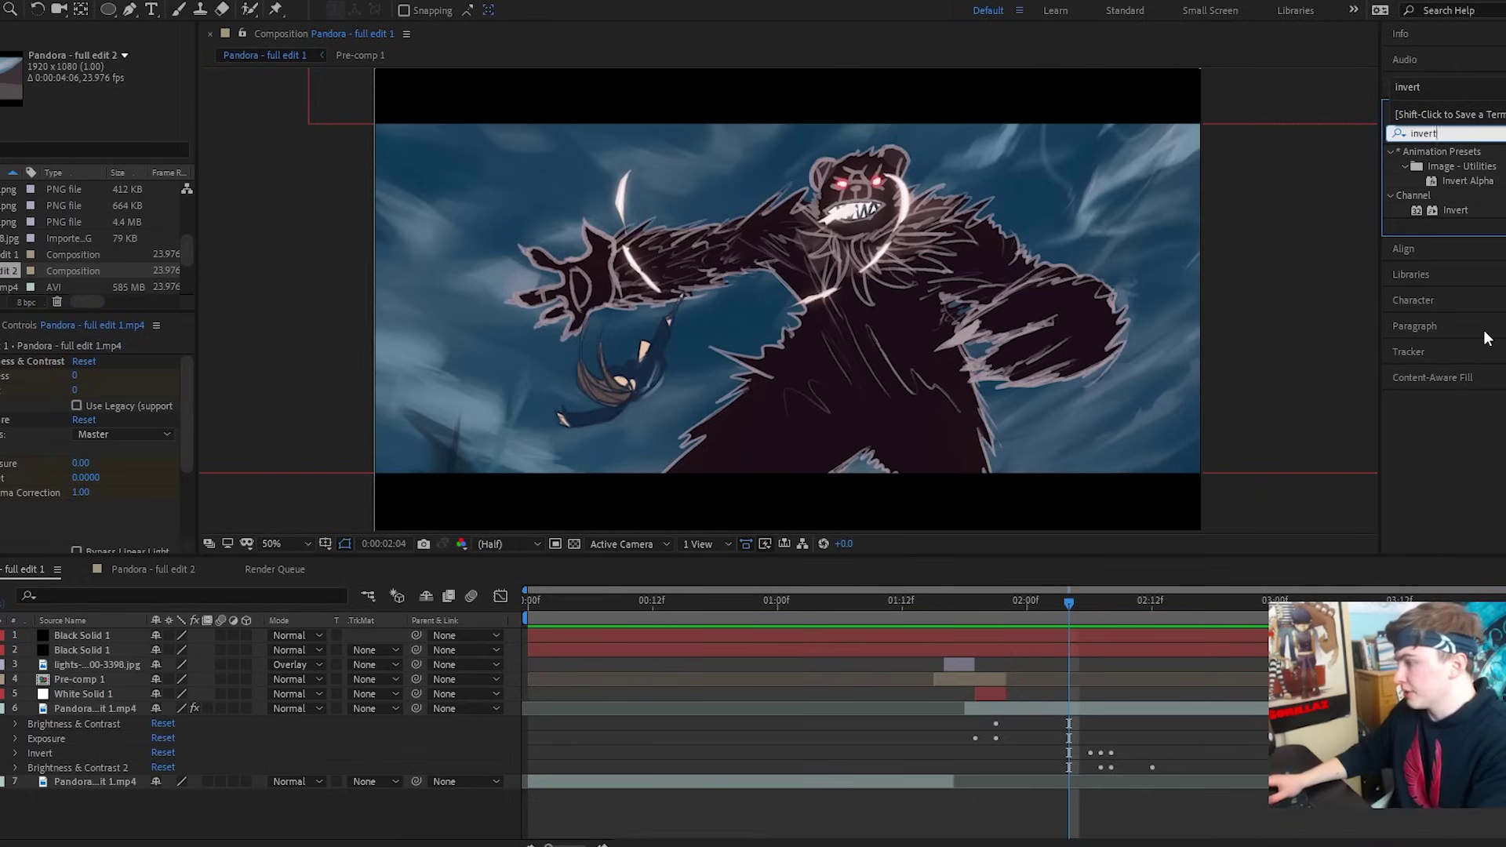
key("Escape")
Step: Scrub to 0:00:02:07 and step through the inverted-colour flash to 0:00:02:08
left_click_drag(1106, 604, 1079, 605)
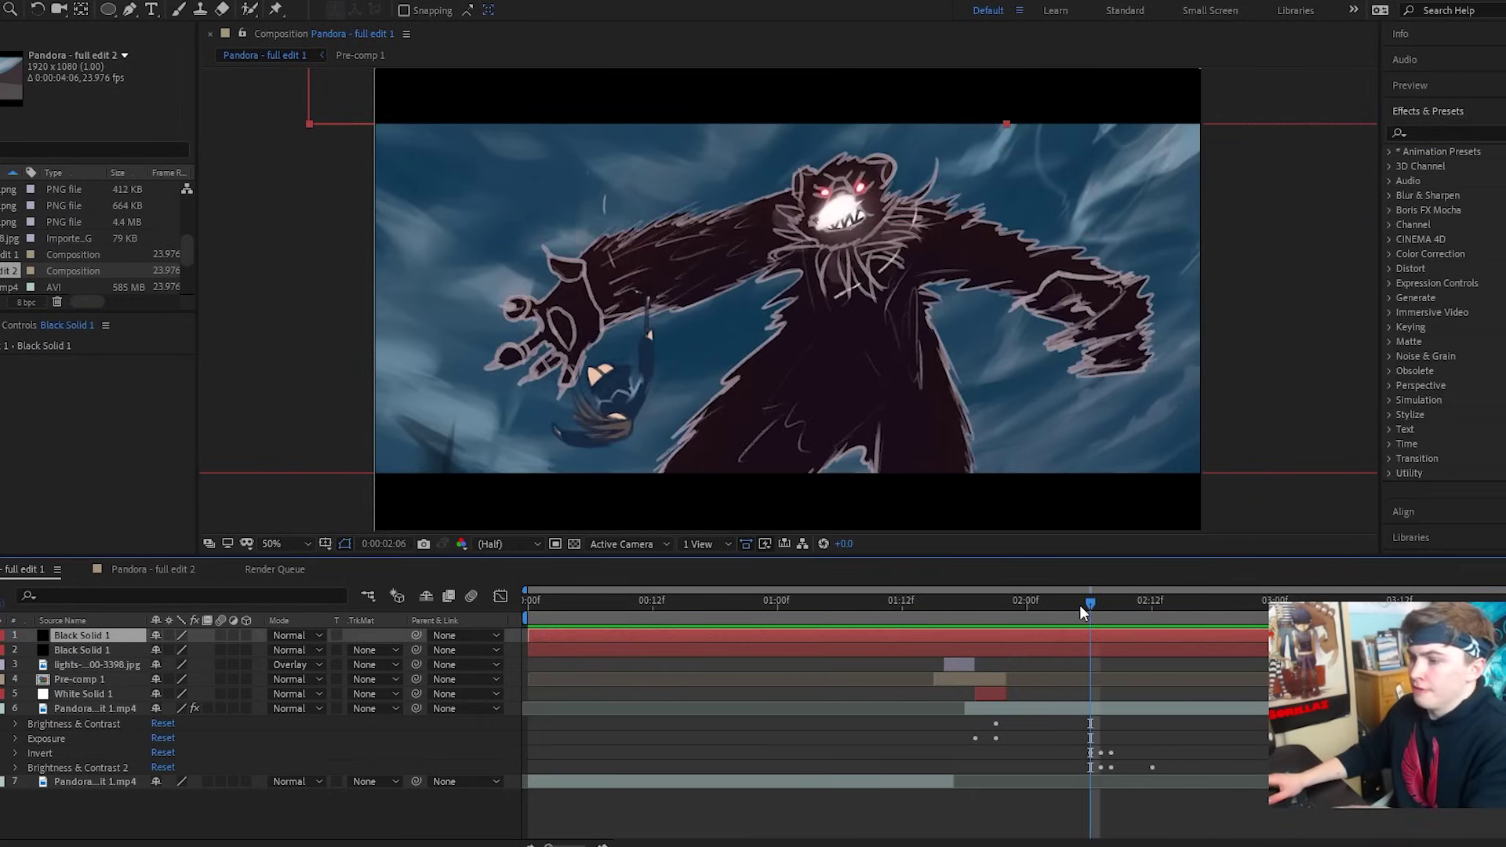
key("Page_Down")
key("Page_Up")
key("Page_Up")
key("Page_Down")
key("Page_Down")
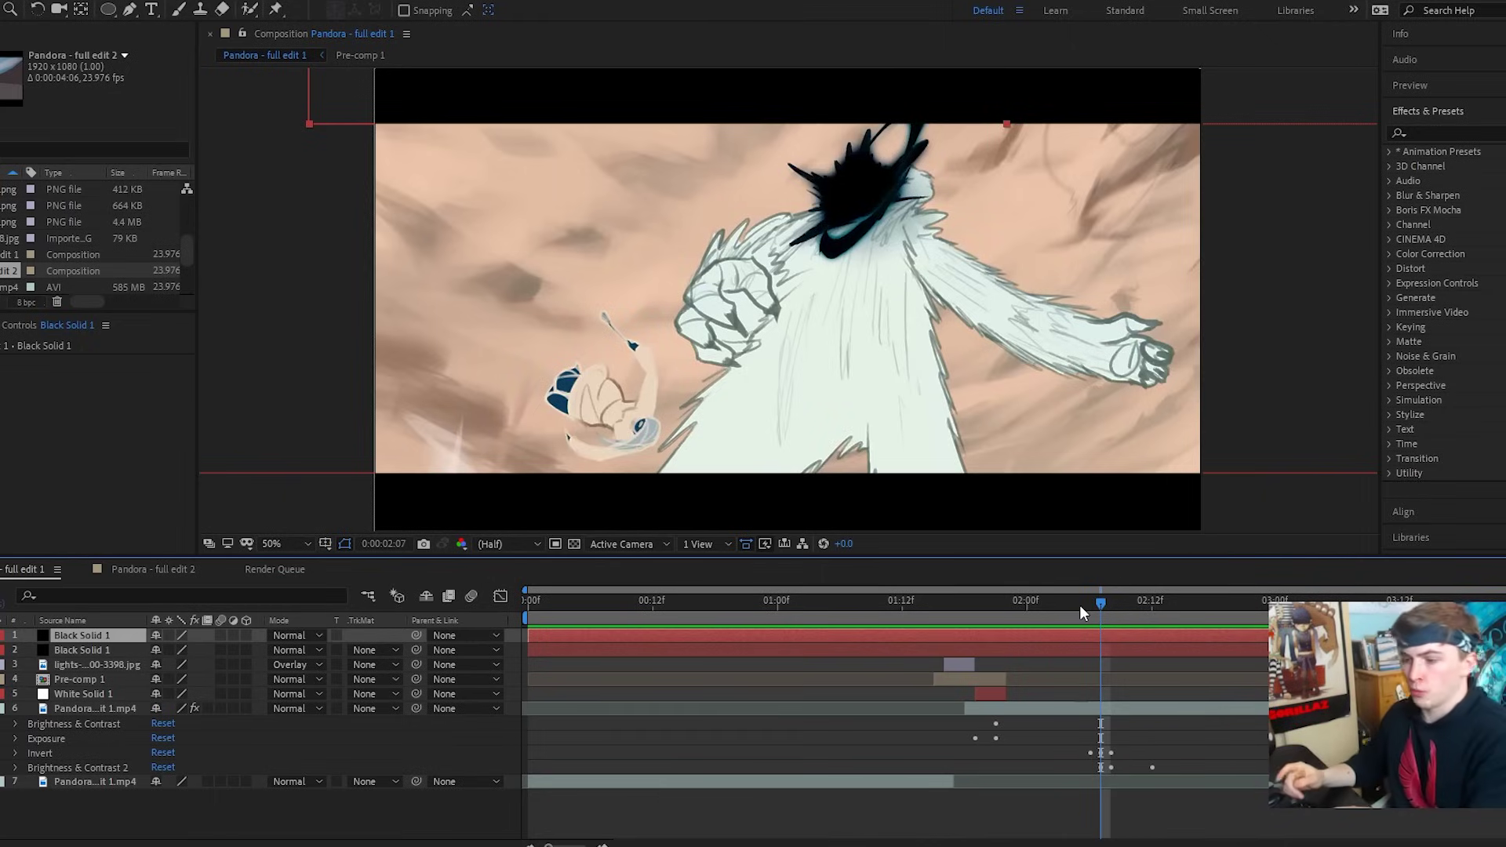
key("Page_Down")
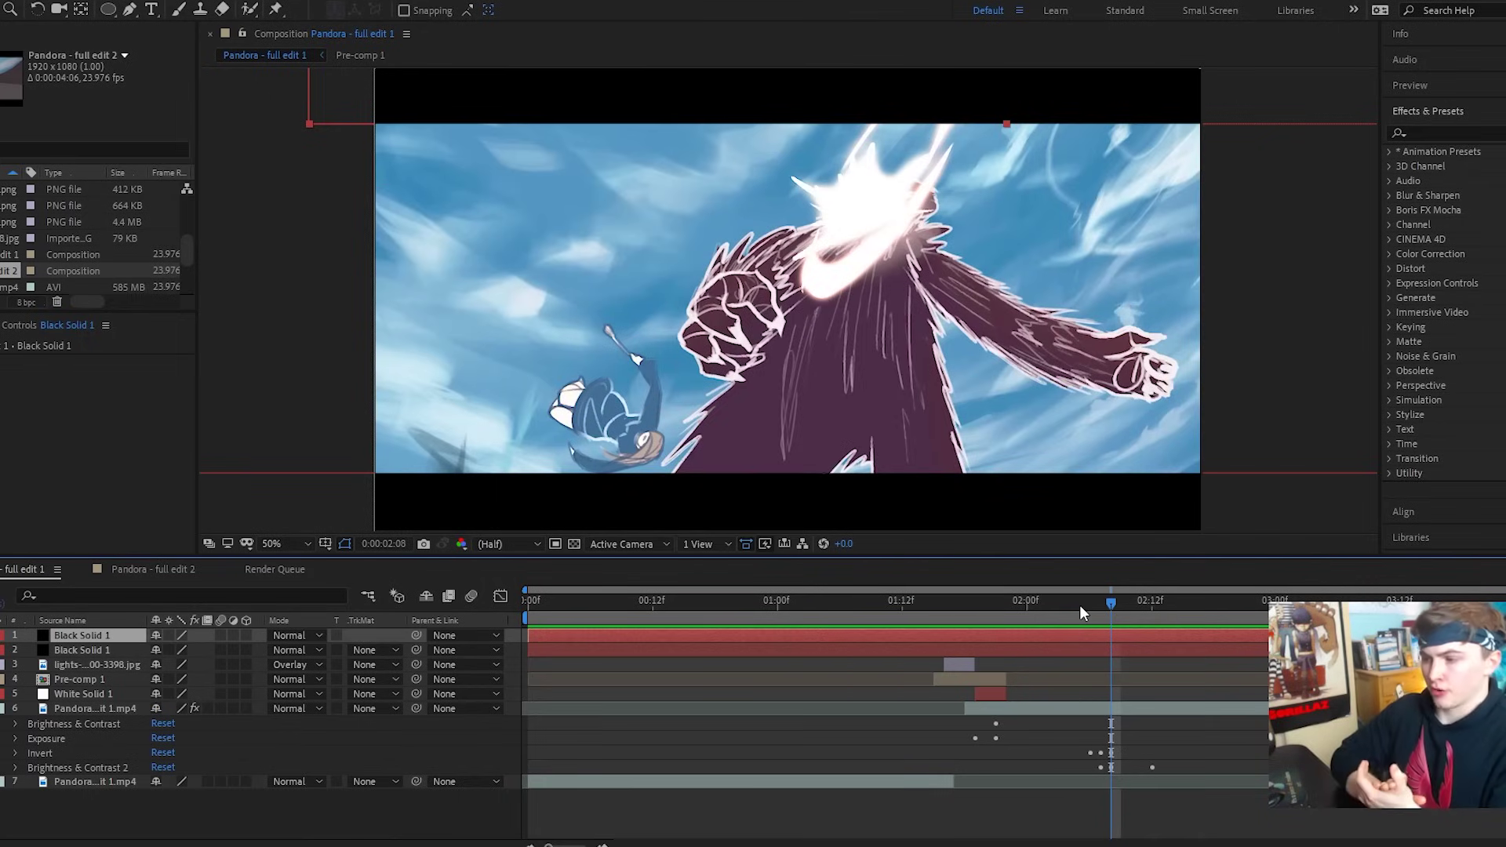
Step: Select the Pandora full edit 1.mp4 layer and step through the brightness ease-off frames
left_click(94, 708)
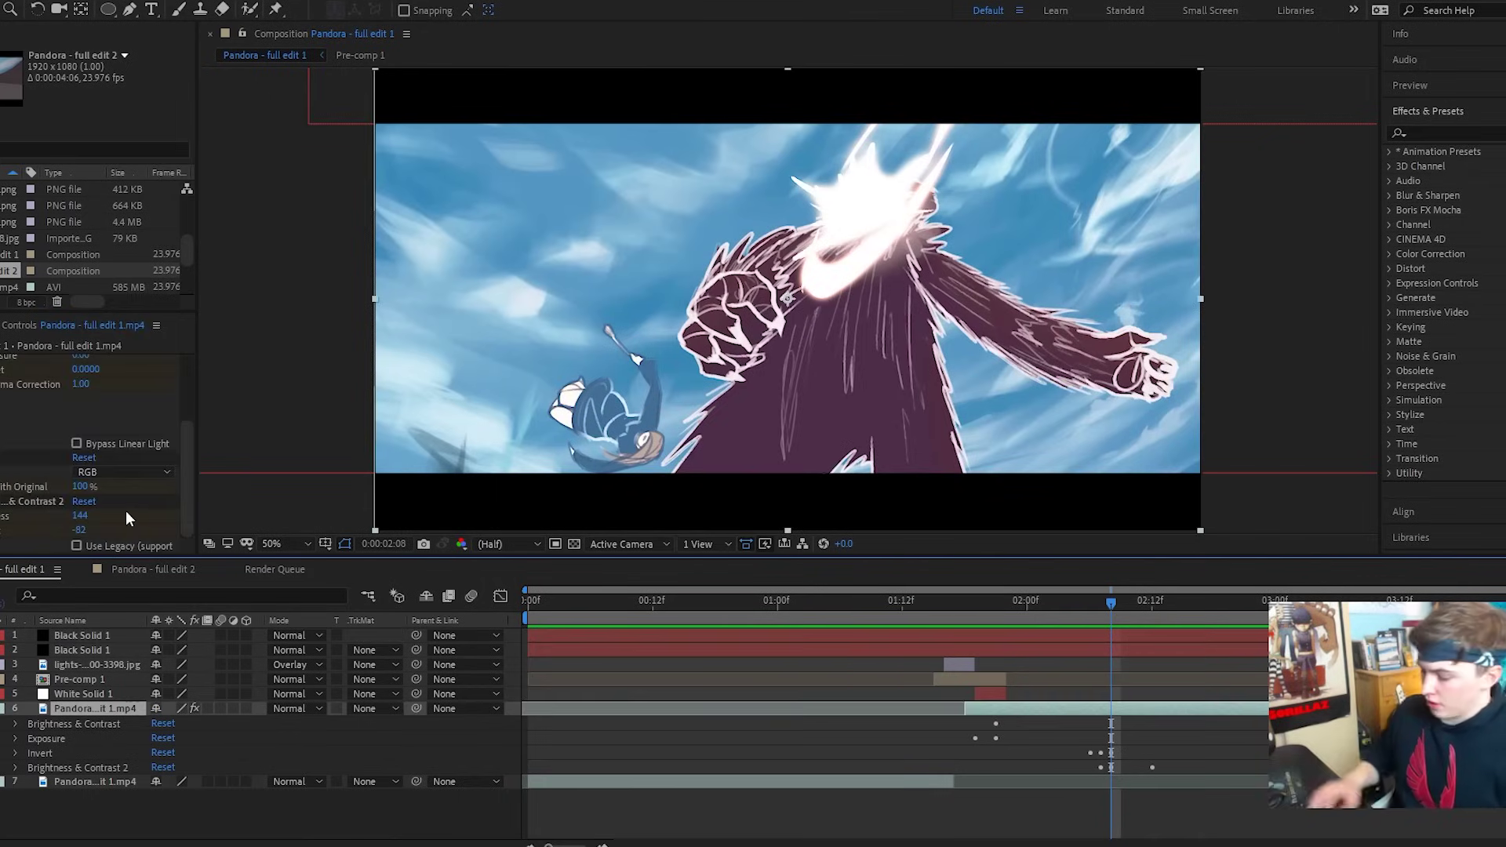
key("Page_Down")
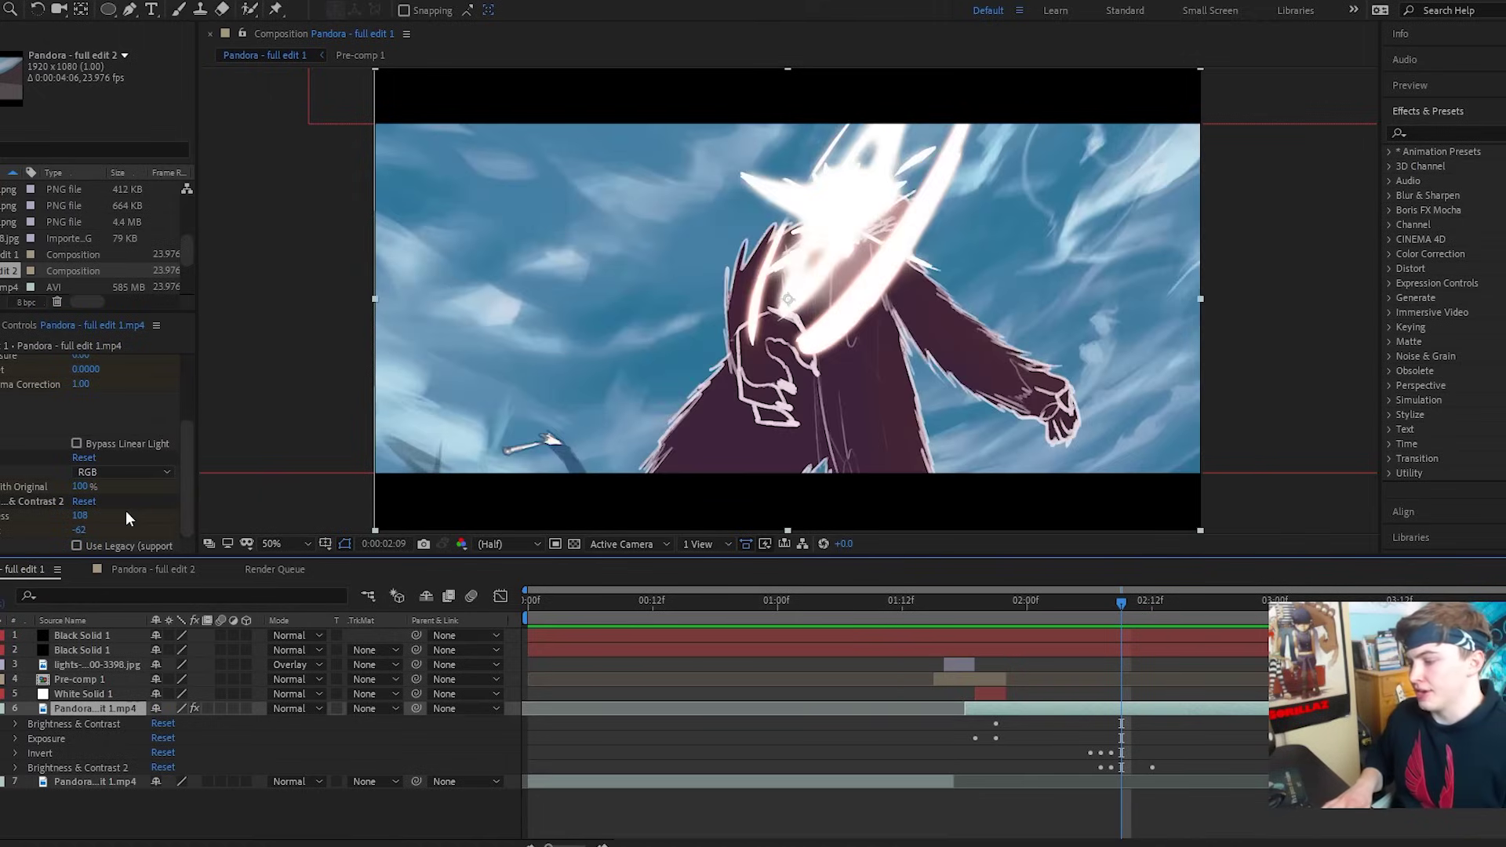
key("Page_Down")
key("Page_Down")
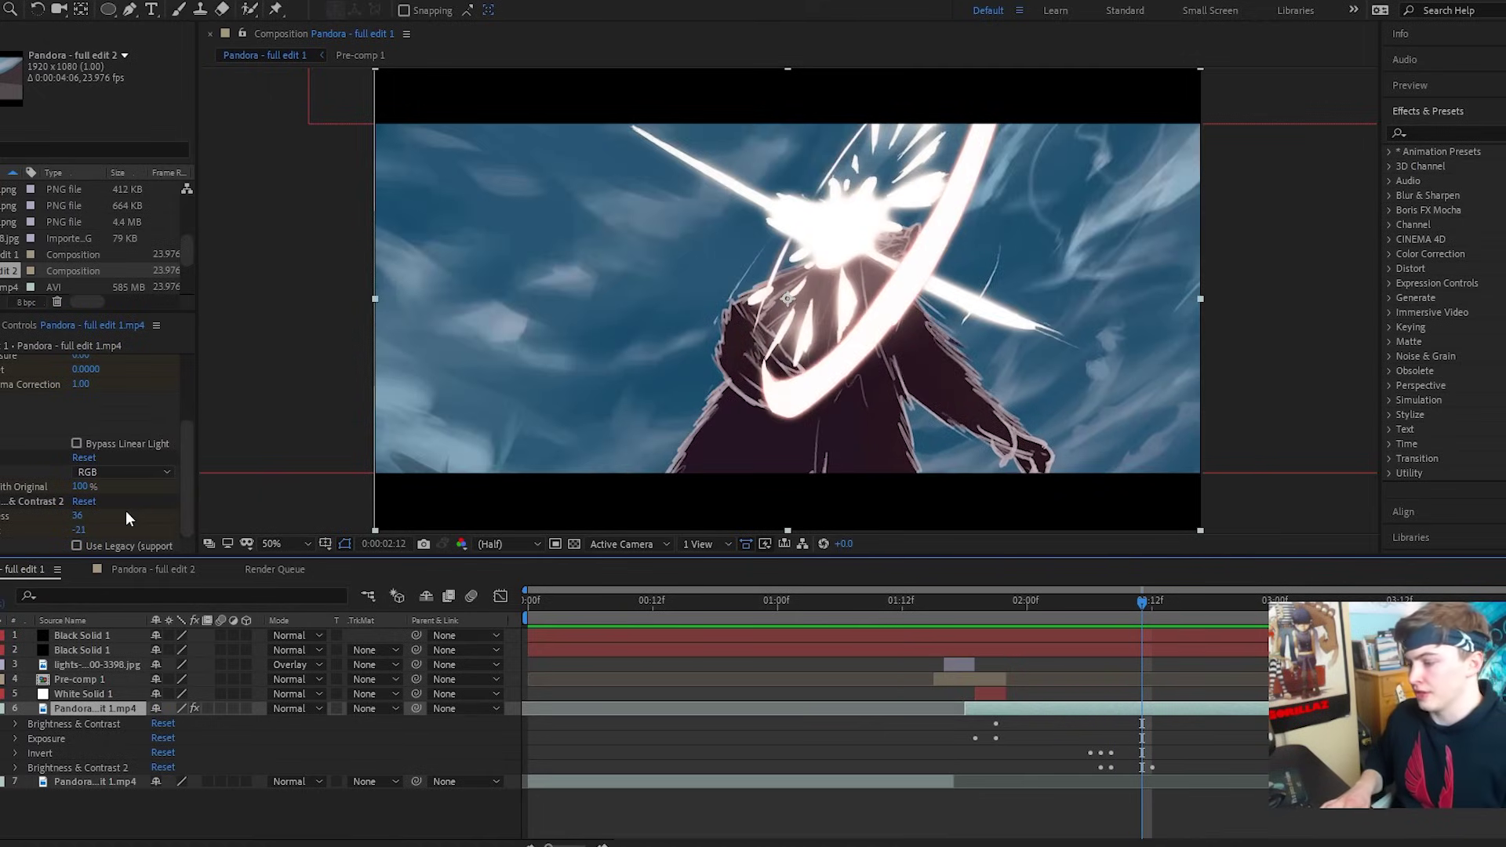
key("Page_Down")
key("Page_Up")
key("Page_Up")
key("Page_Up")
key("Page_Down")
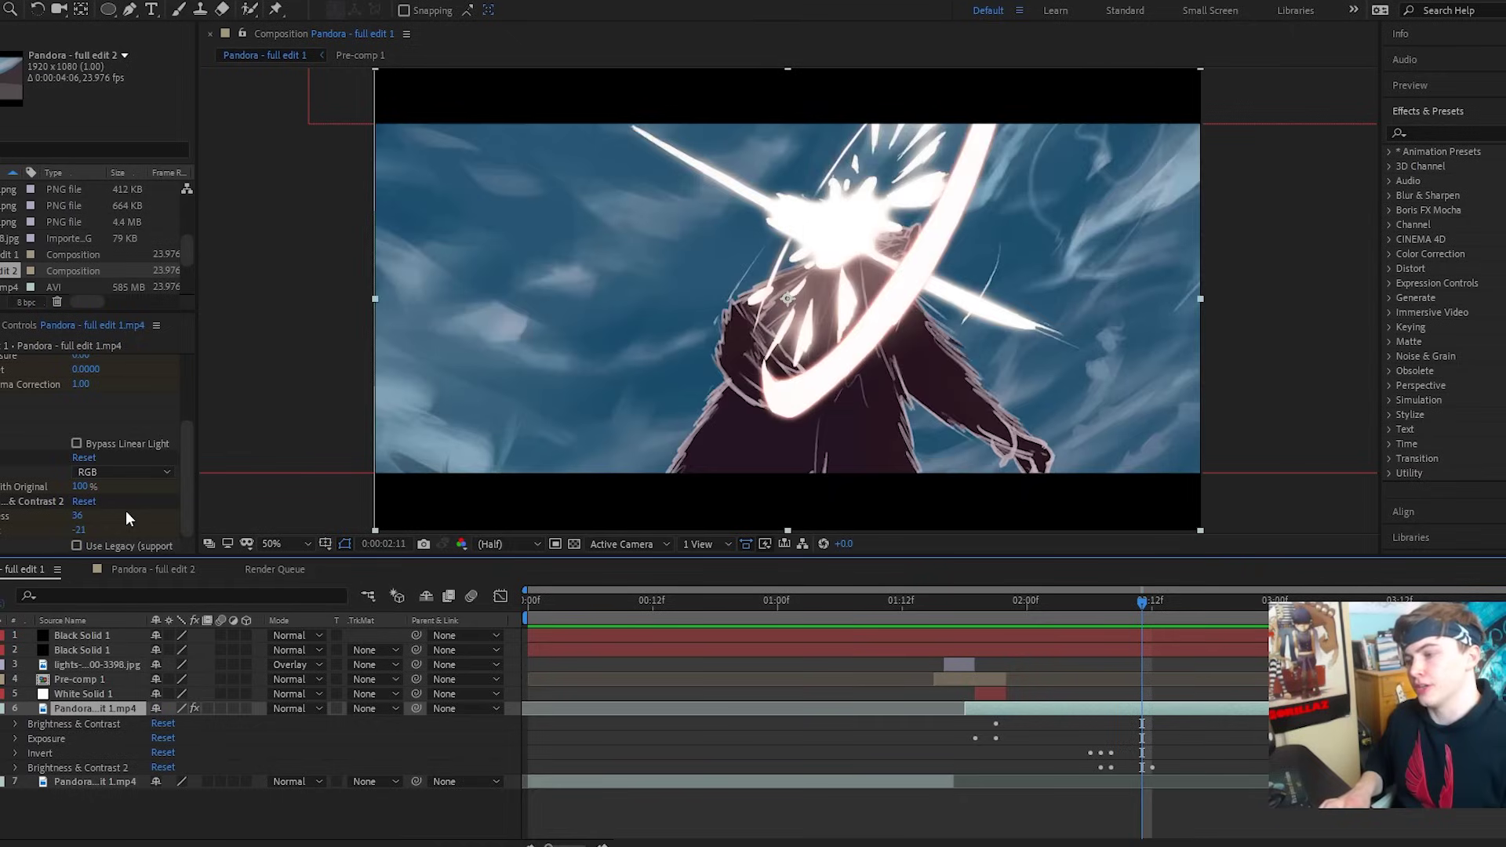
key("Page_Down")
key("Page_Down")
key("Page_Down")
key("Page_Down")
key("Page_Down")
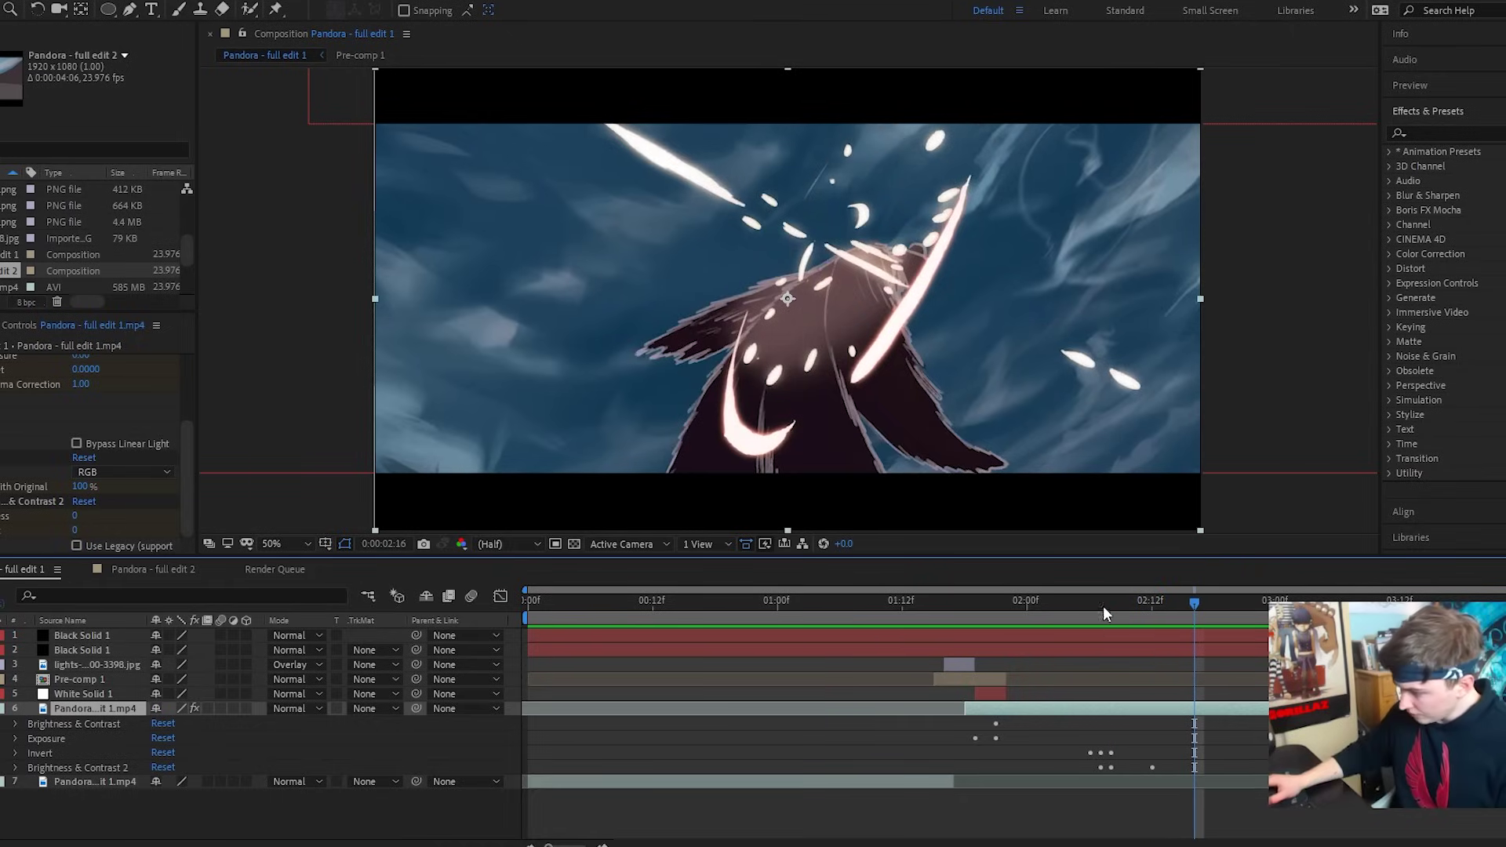
Step: Replay the slash from the bear shot and scrub to the 0:00:02:07 inverted flash
left_click(1054, 609)
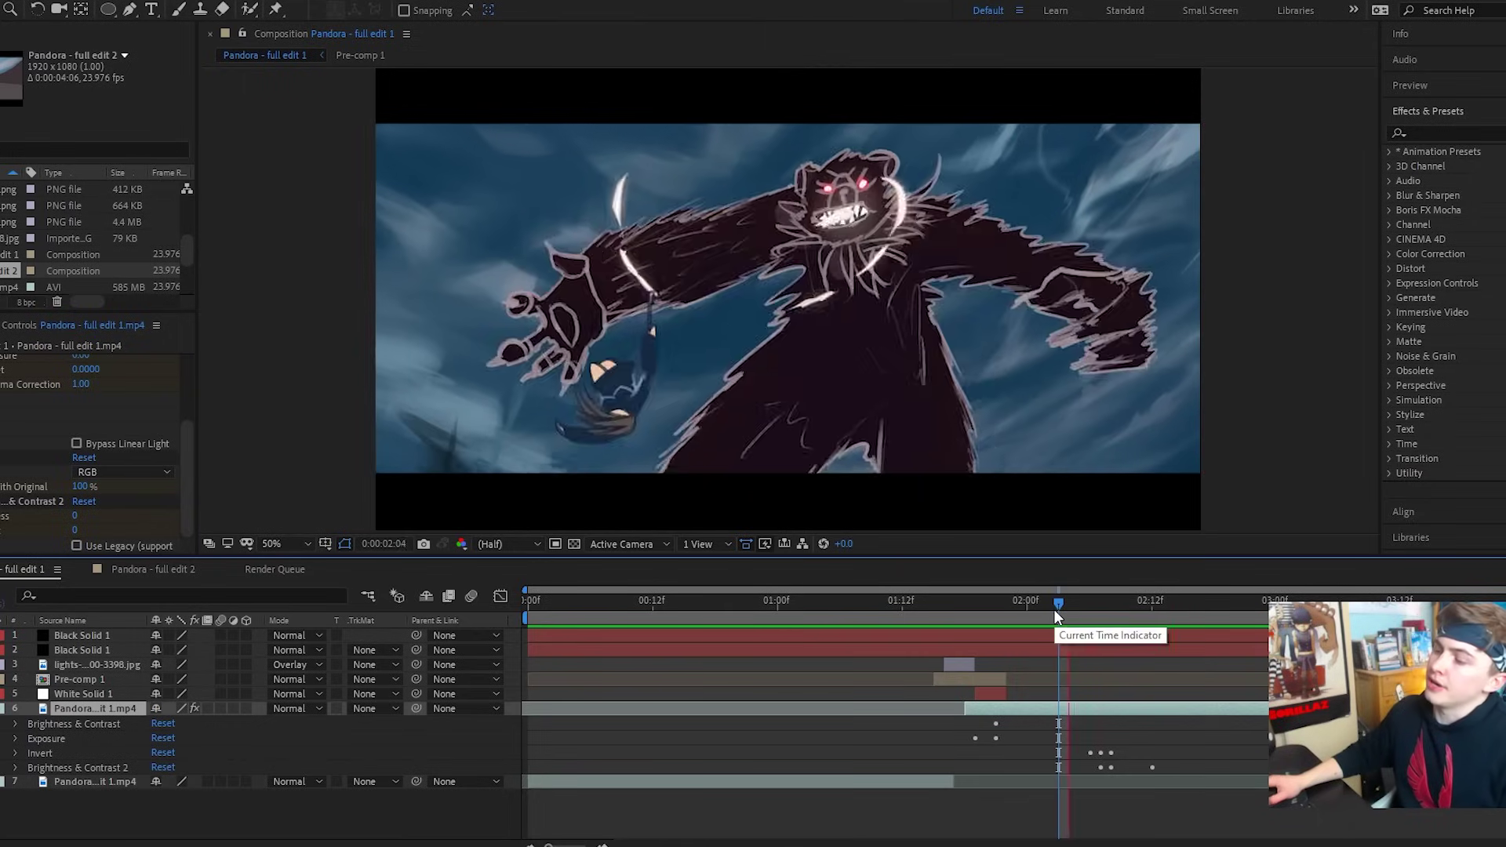
left_click_drag(1054, 609, 1017, 601)
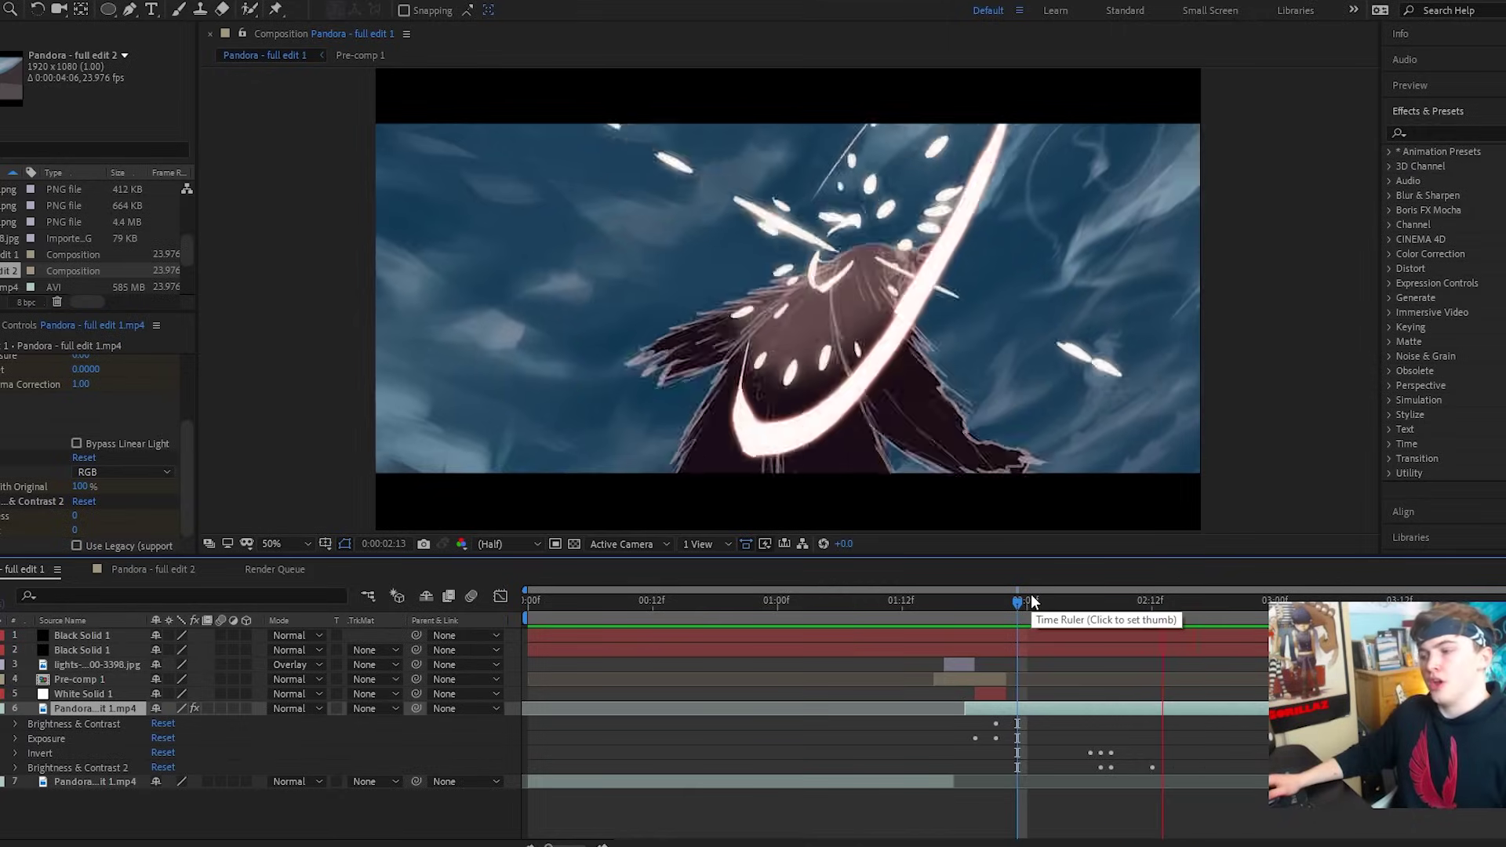
left_click(1031, 600)
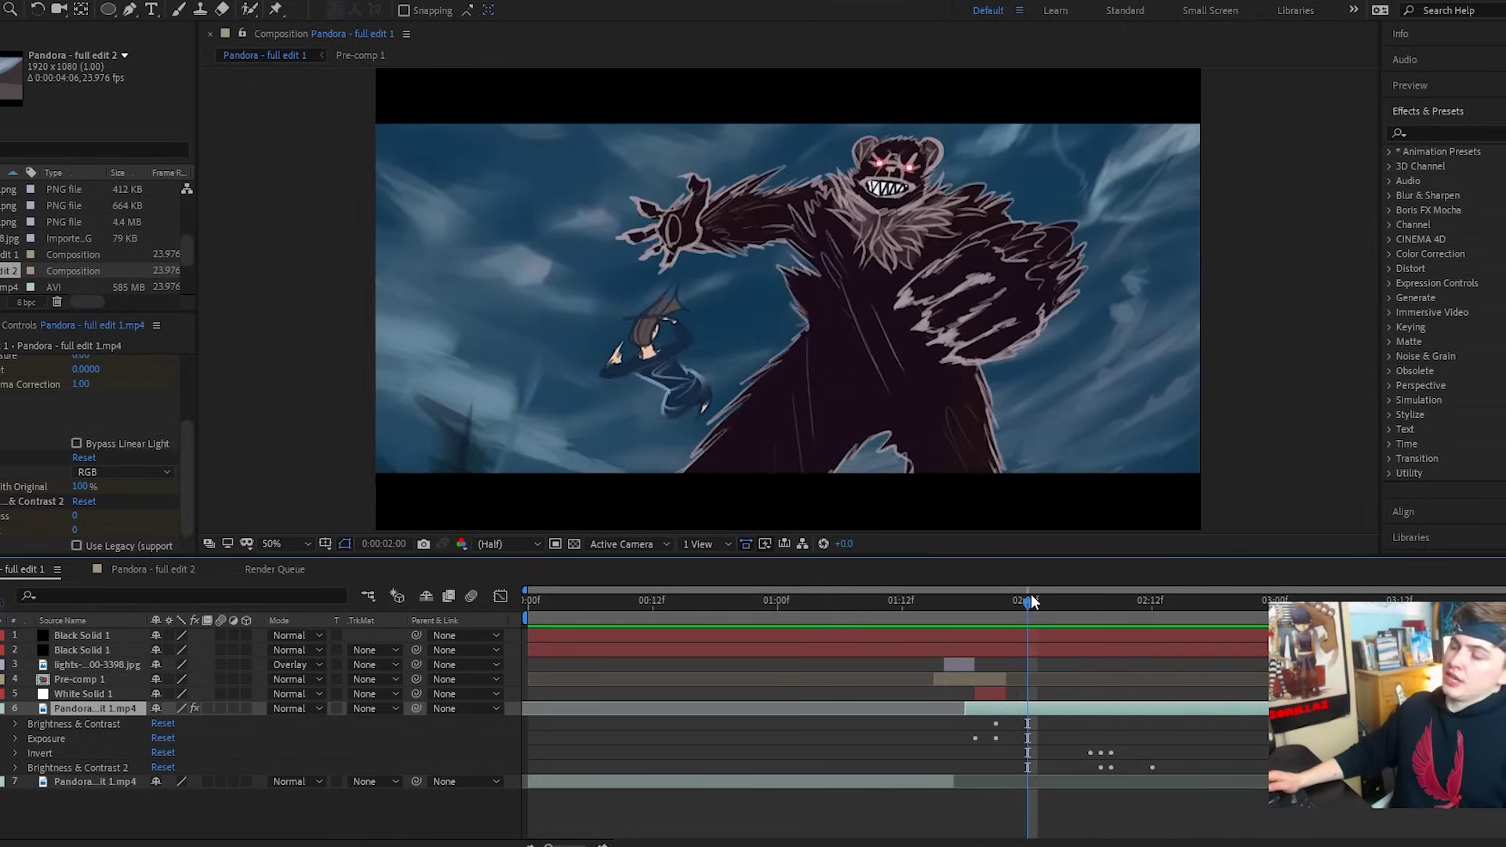
left_click_drag(1031, 601, 1103, 610)
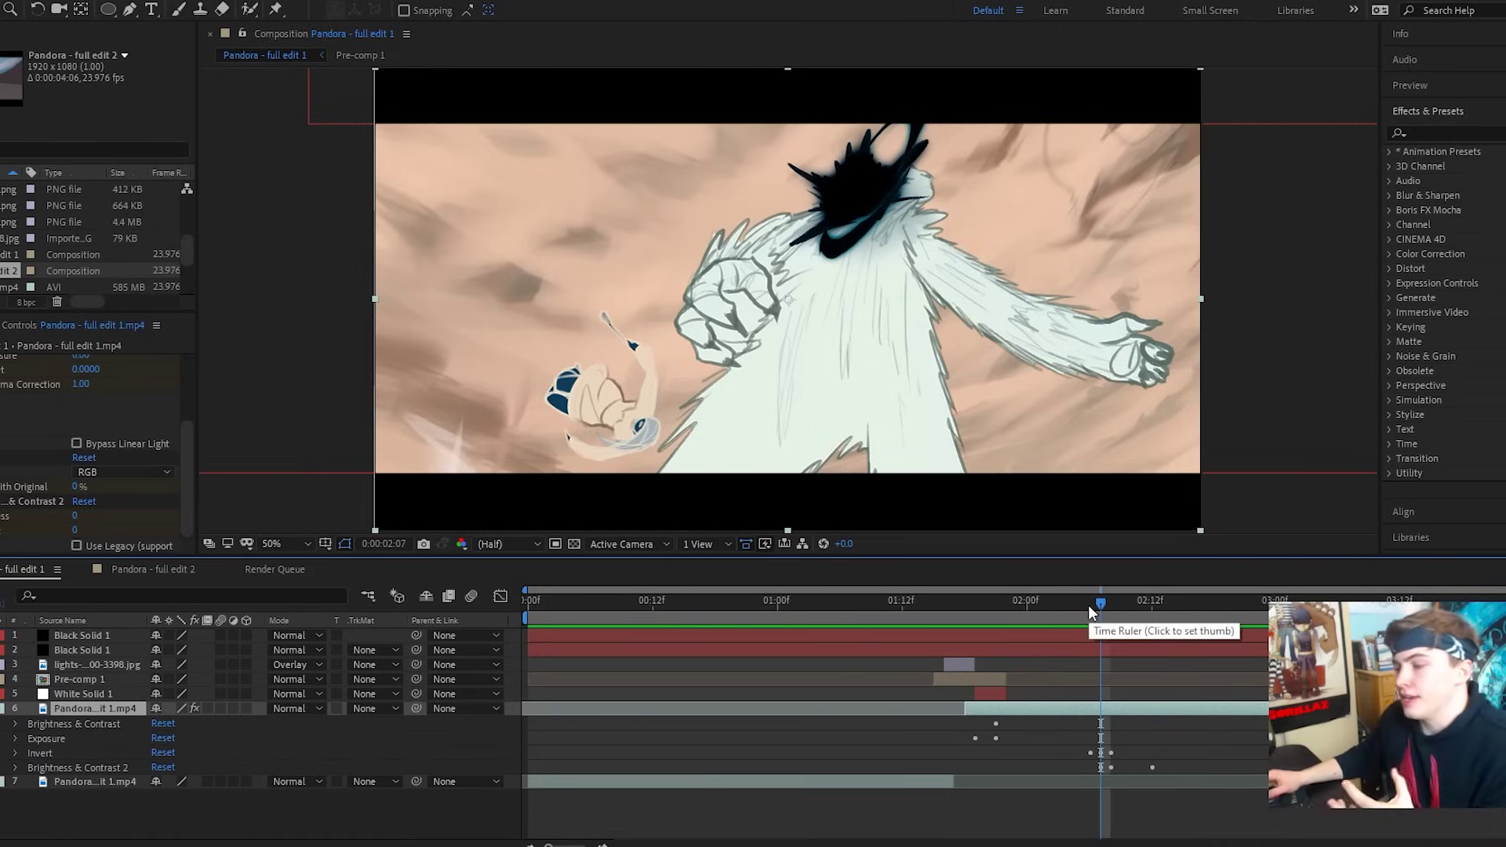
Step: Scrub back to 0:00:01:16 and flick around the white radial speed-line impact frame
left_click_drag(1094, 605, 939, 678)
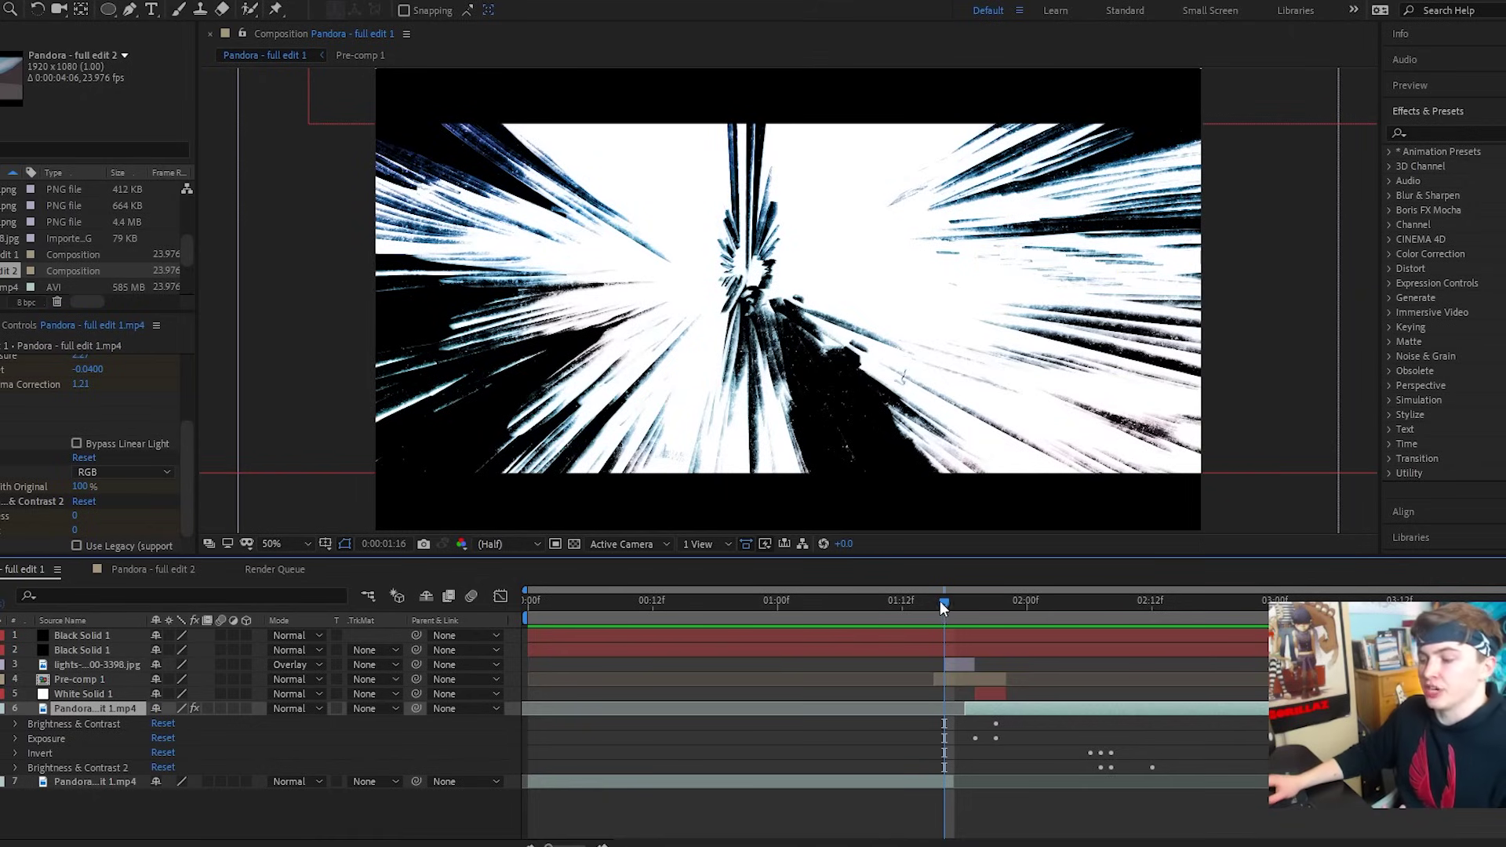
left_click_drag(940, 601, 946, 605)
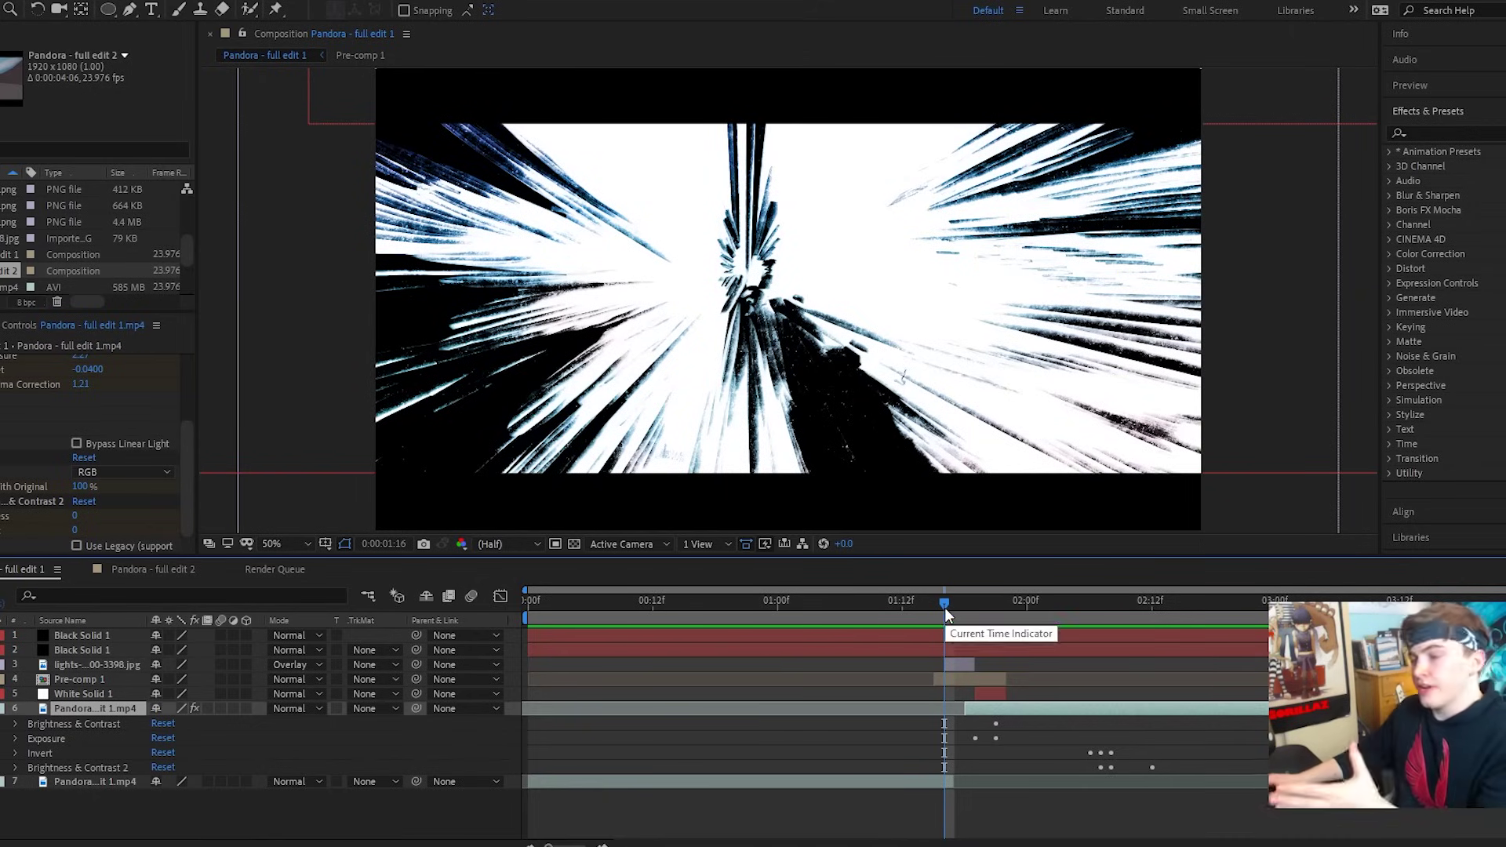
left_click_drag(946, 612, 944, 607)
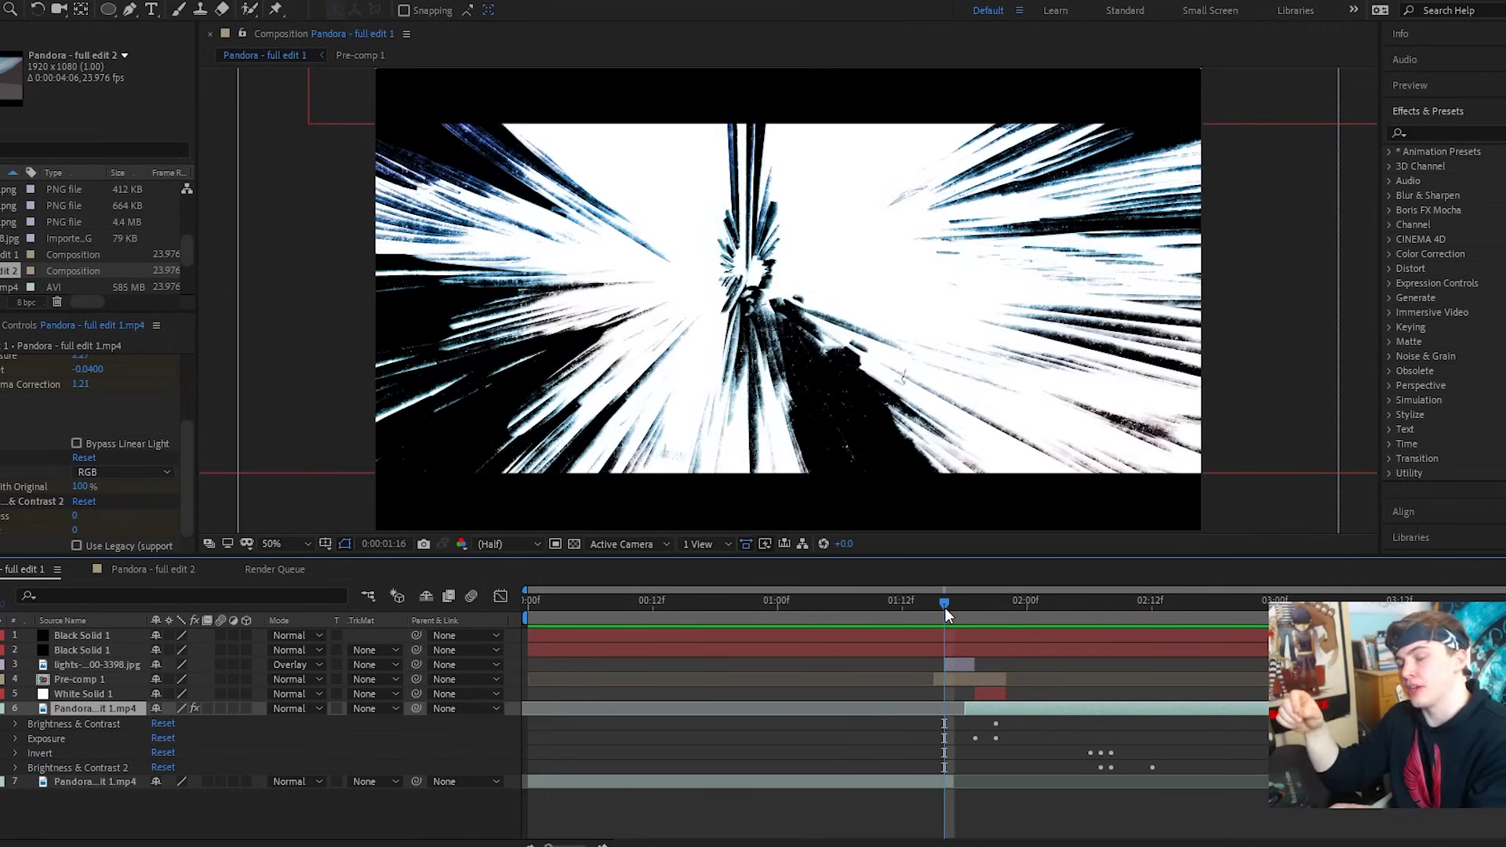